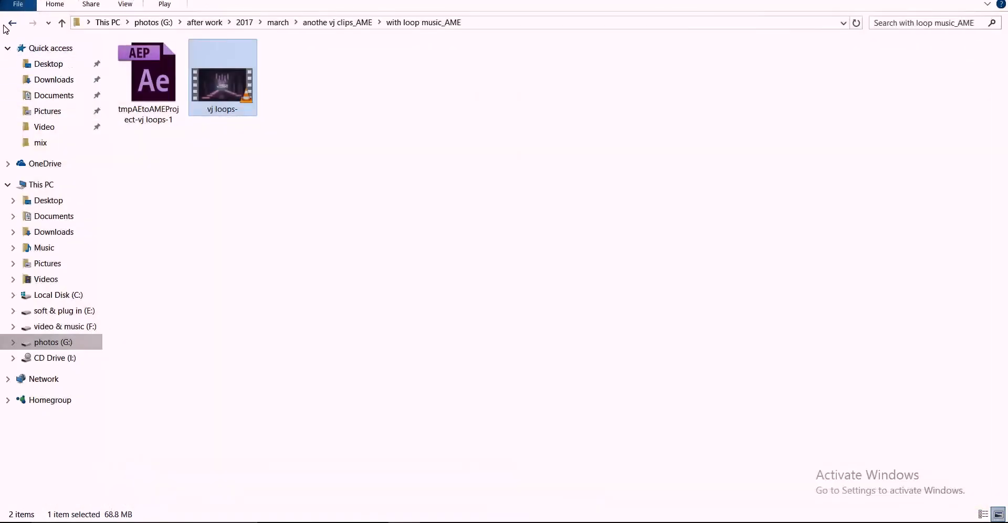
Open the z rotation 2 video from the 2_AME folder inside vj large loops with sound_AME and play it full screen.
click(12, 23)
double_click(218, 79)
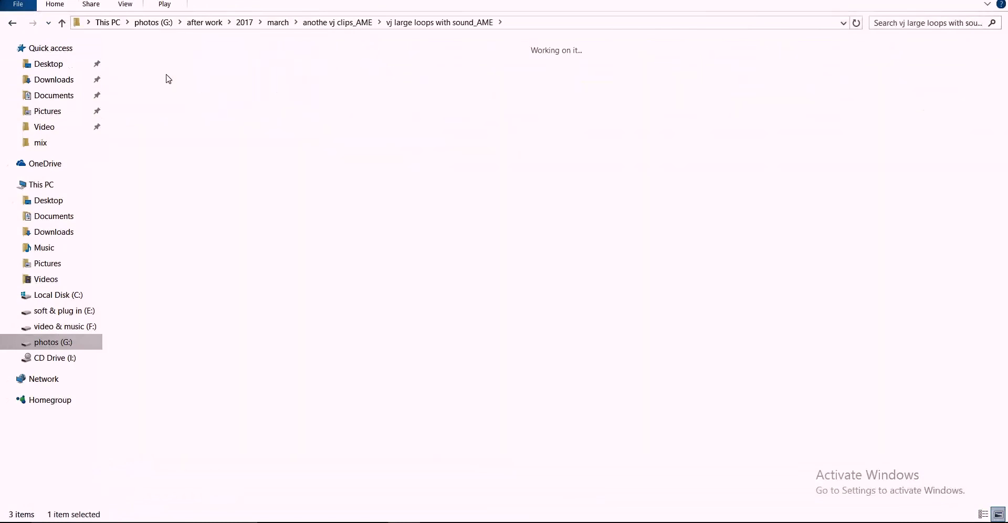
double_click(255, 88)
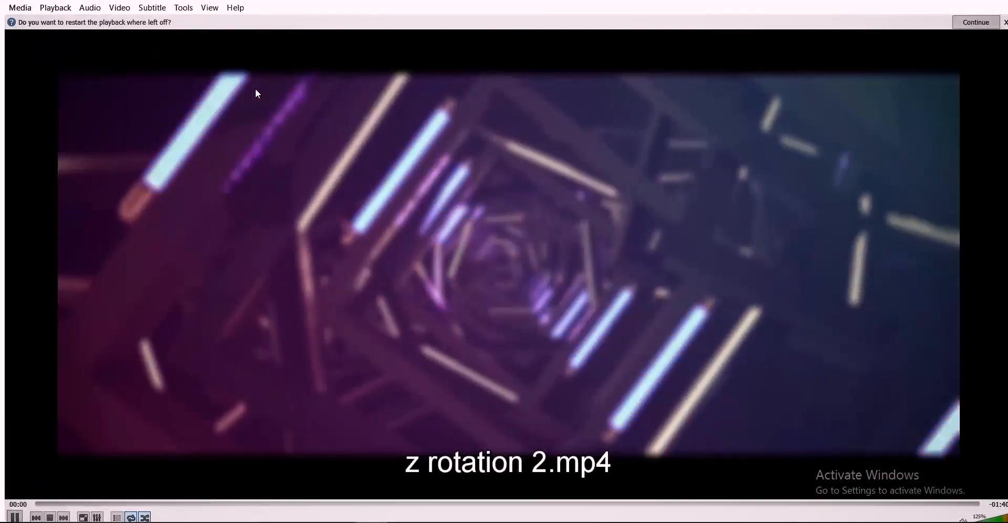
double_click(256, 94)
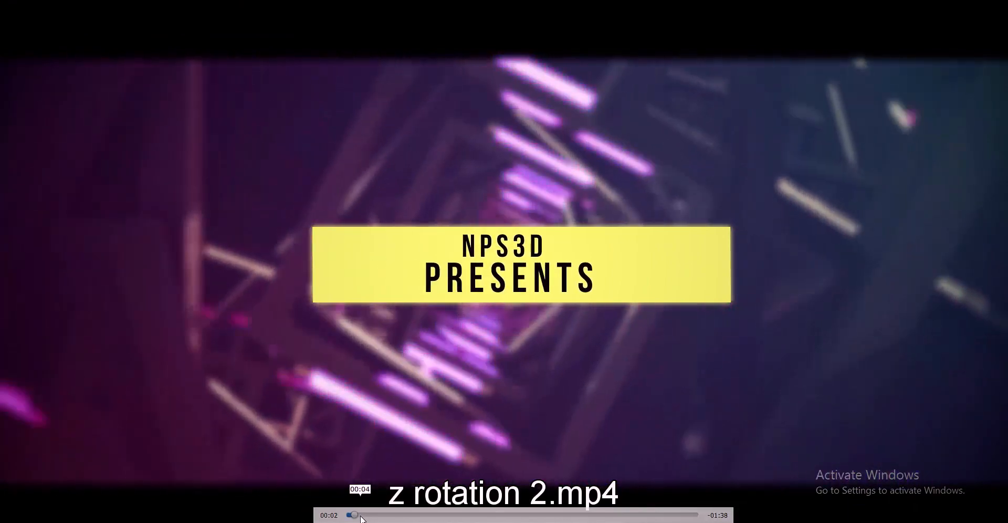
Skip ahead through the z rotation 2 video to preview the tunnel loop, exit full screen and close the player.
drag(360, 515, 420, 507)
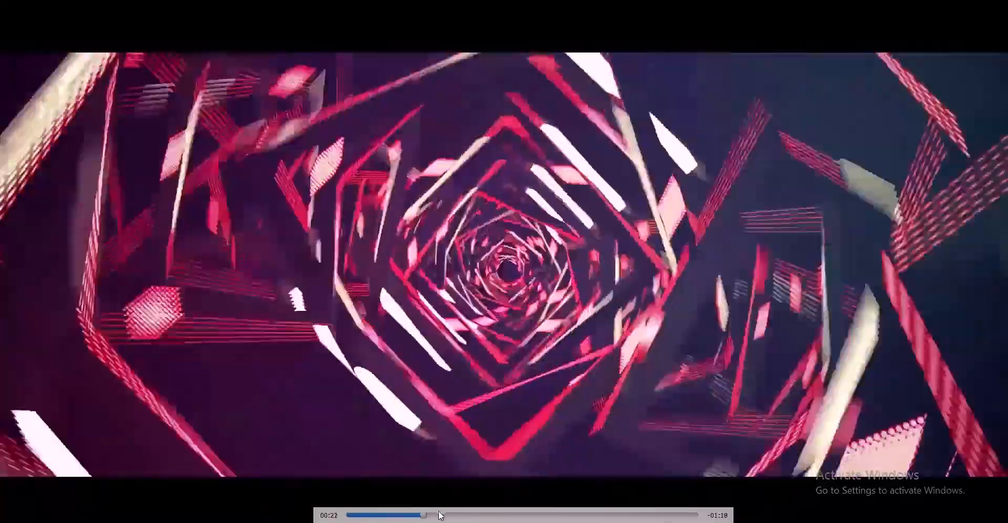
click(441, 515)
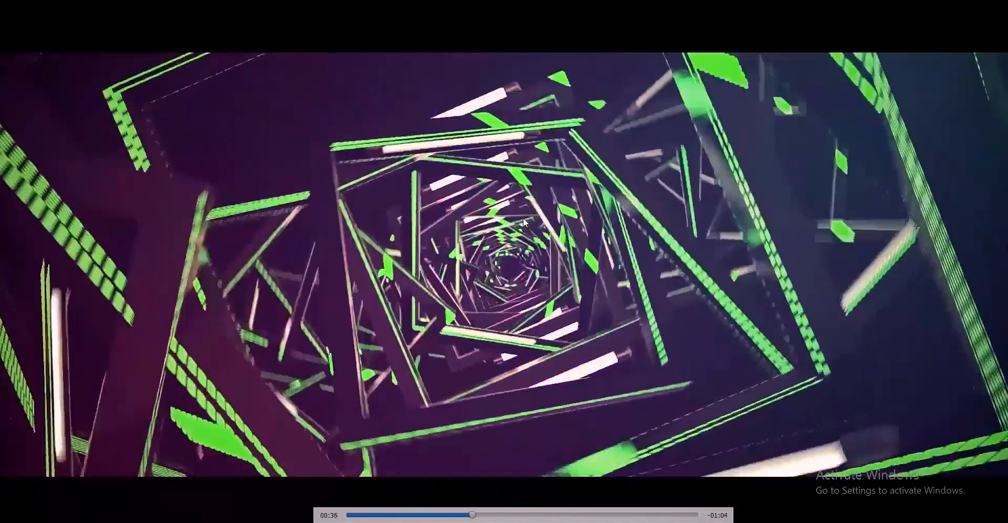
double_click(523, 217)
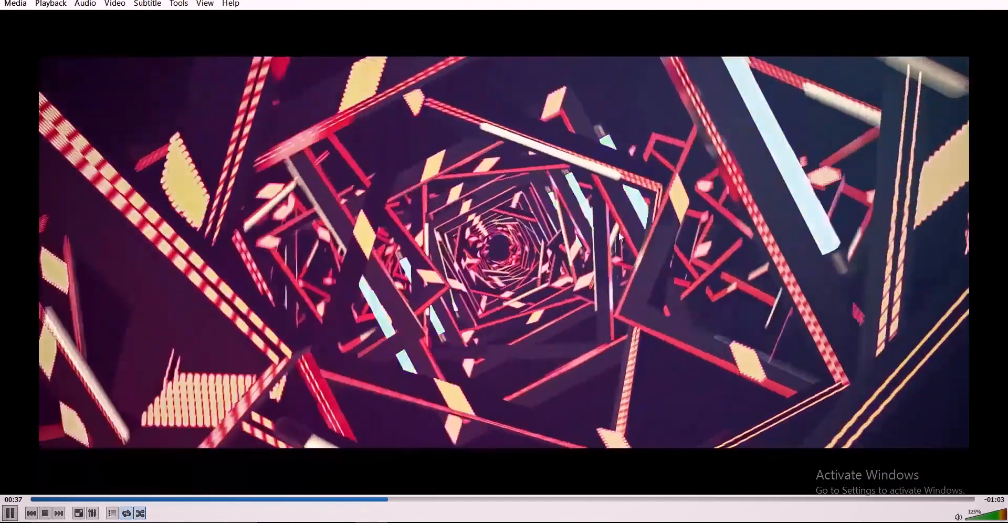
click(996, 1)
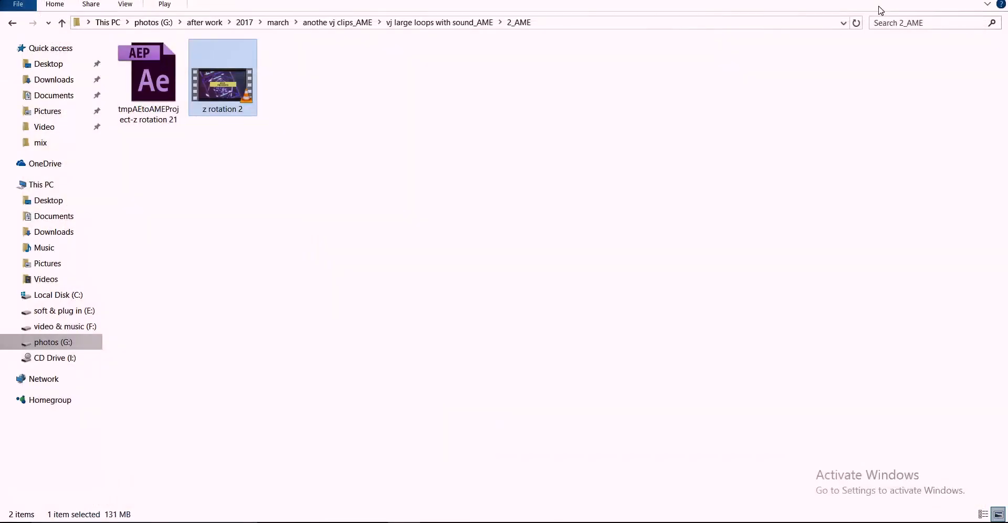
Switch to After Effects and open the Element scene setup of the e3d layer in the z rotation 2 composition.
click(948, 1)
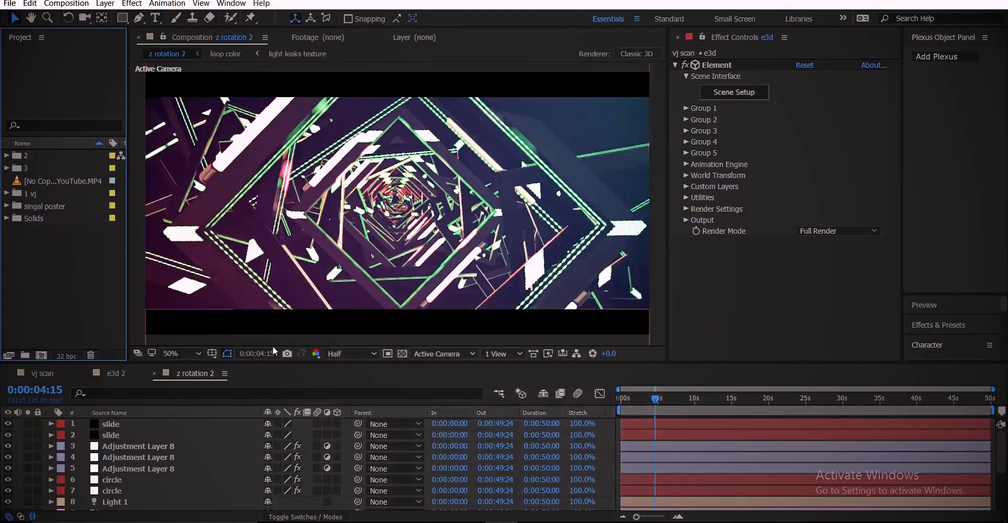
scroll(180, 446, down, 1)
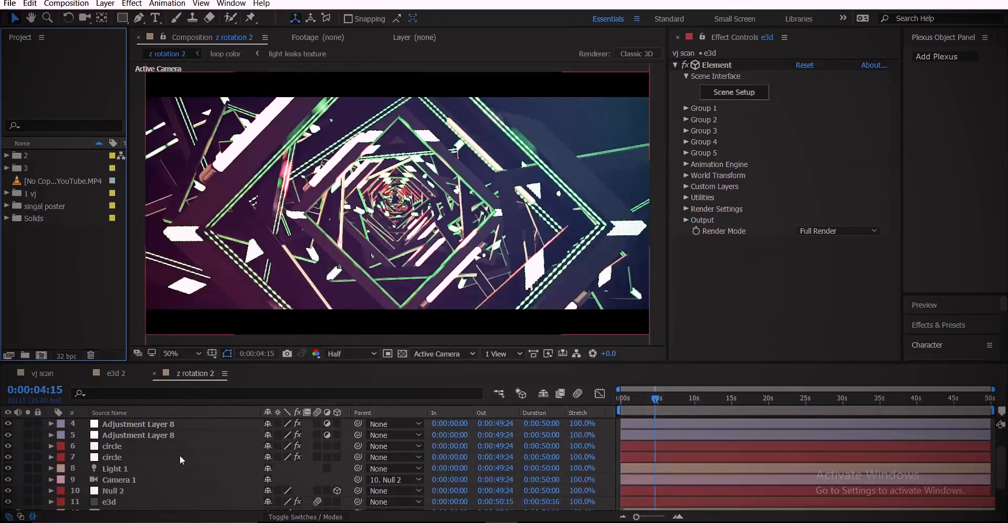
click(137, 500)
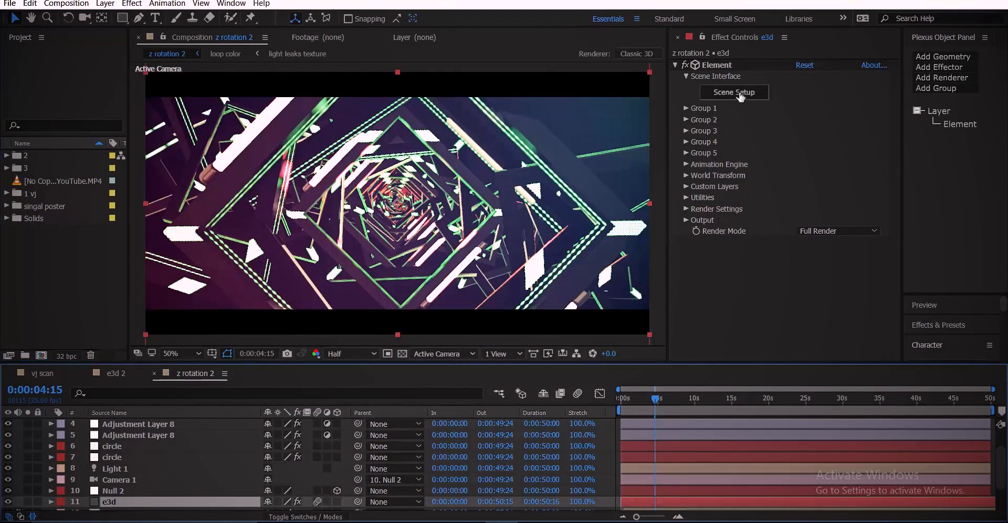
click(740, 93)
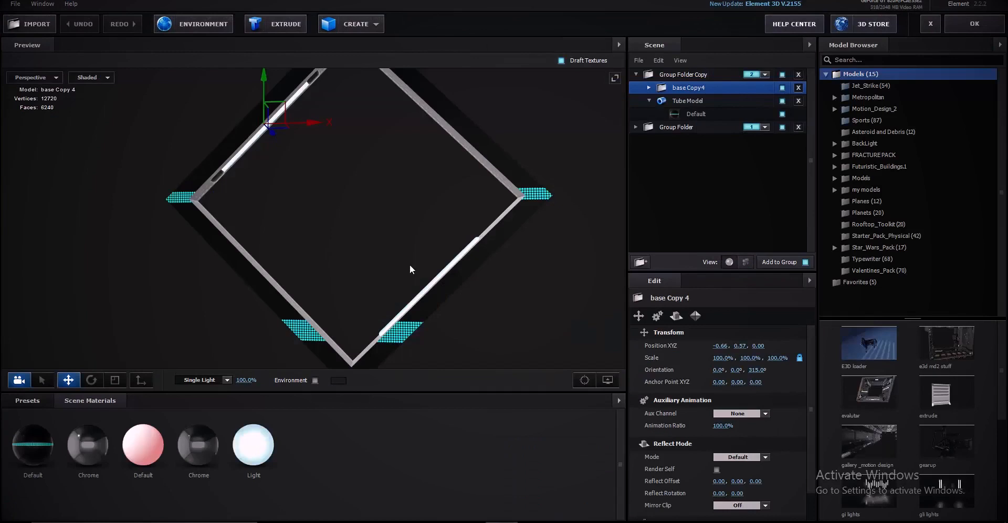
Orbit the frame model, expand base Copy 4 and examine the Default material settings of the Tube Model.
drag(410, 264, 575, 213)
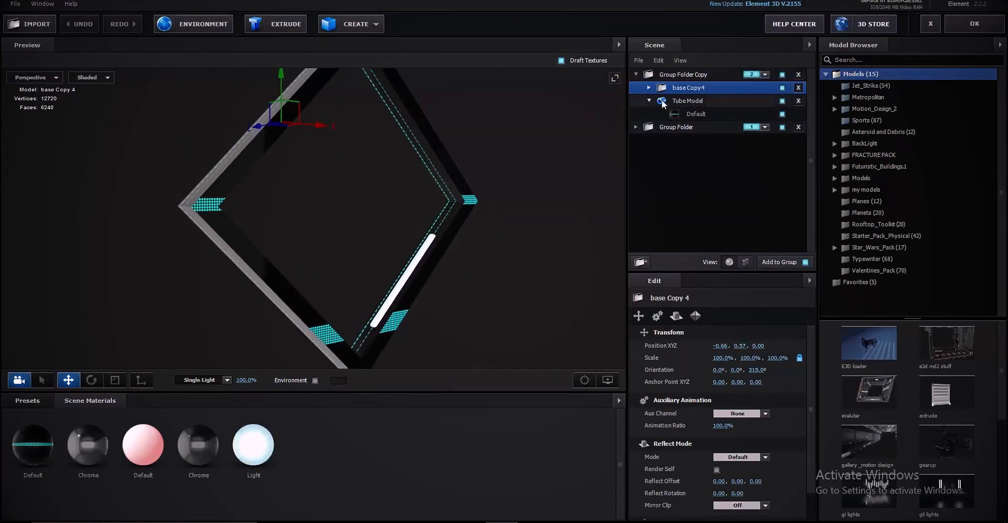
click(649, 88)
click(686, 167)
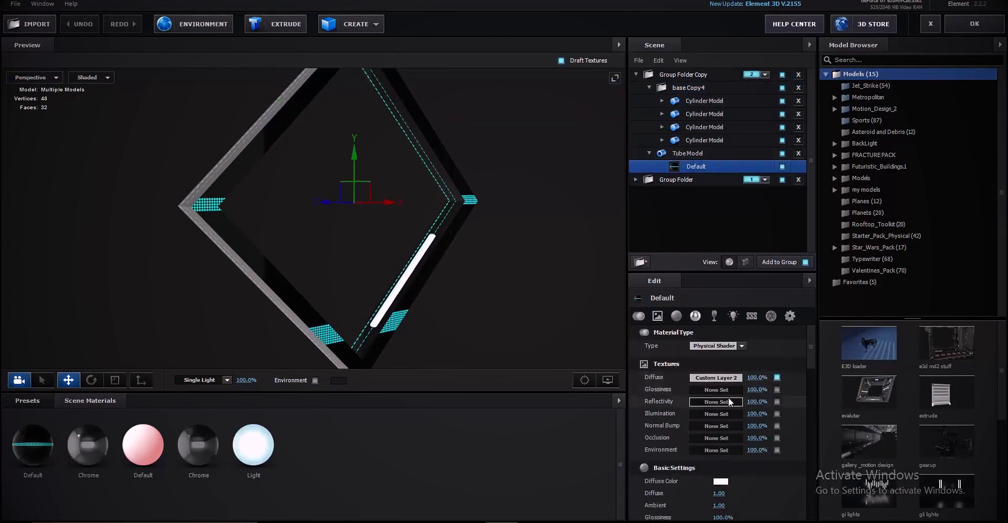
scroll(727, 426, down, 6)
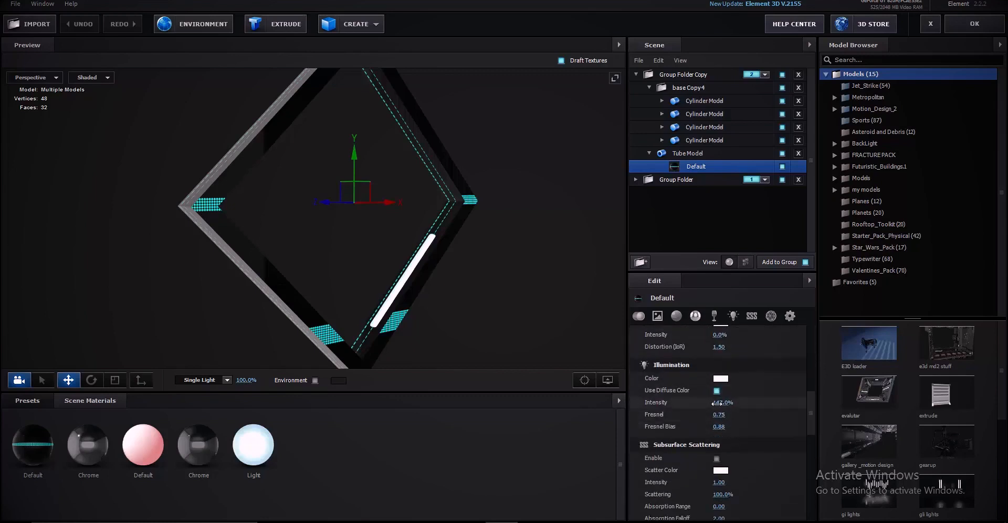
scroll(713, 404, up, 5)
drag(394, 271, 316, 218)
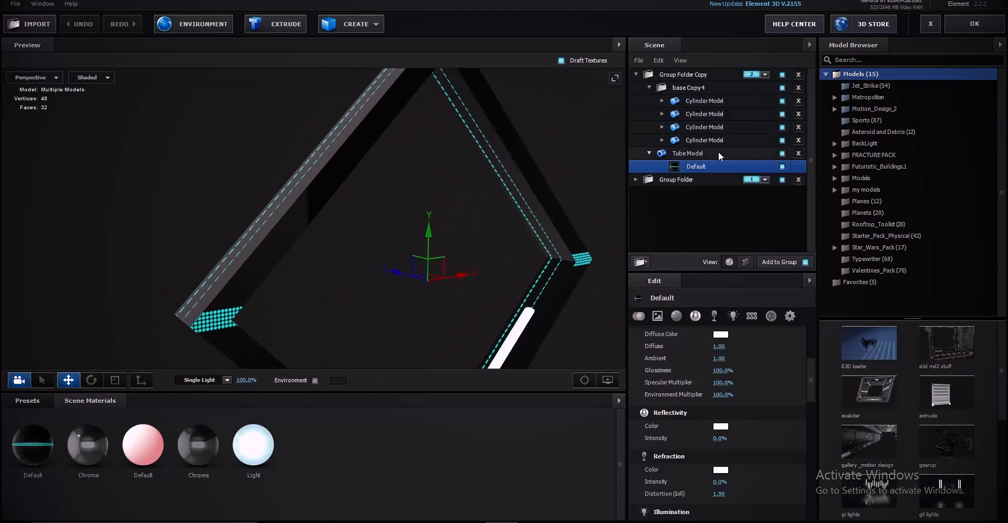
Inspect the Group Folder model with the coloured light tubes in the preview and close the scene setup.
click(647, 77)
click(677, 181)
drag(439, 234, 94, 166)
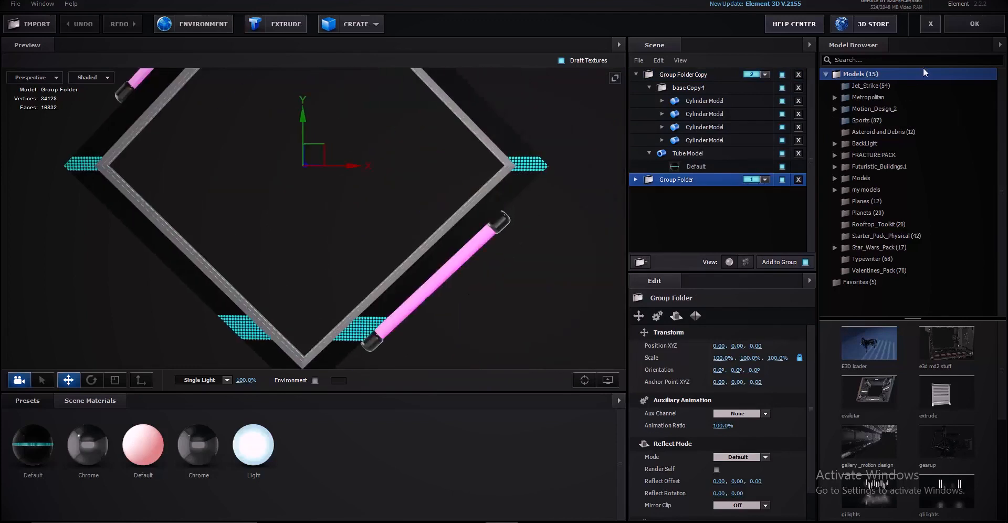
click(972, 27)
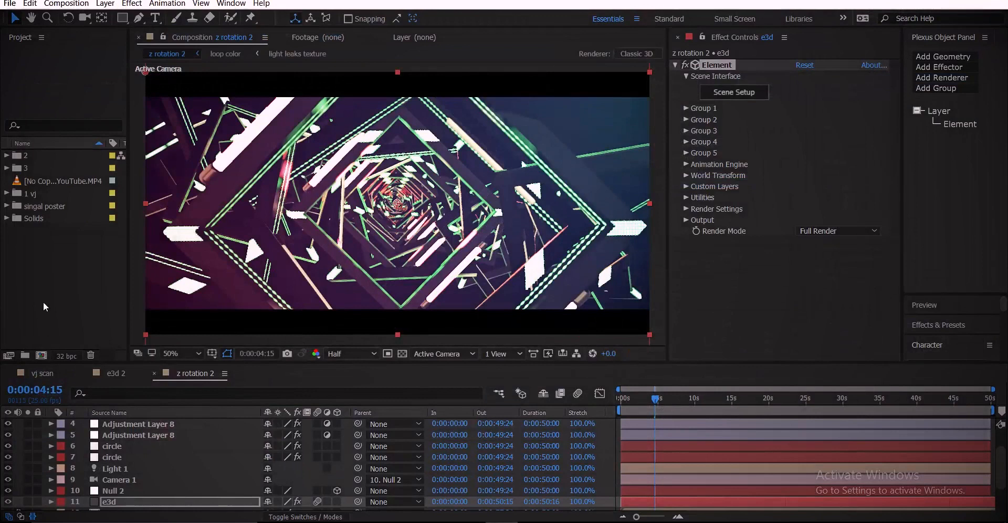
Group all existing project items into a new folder named vj.
drag(43, 307, 40, 160)
drag(43, 209, 25, 357)
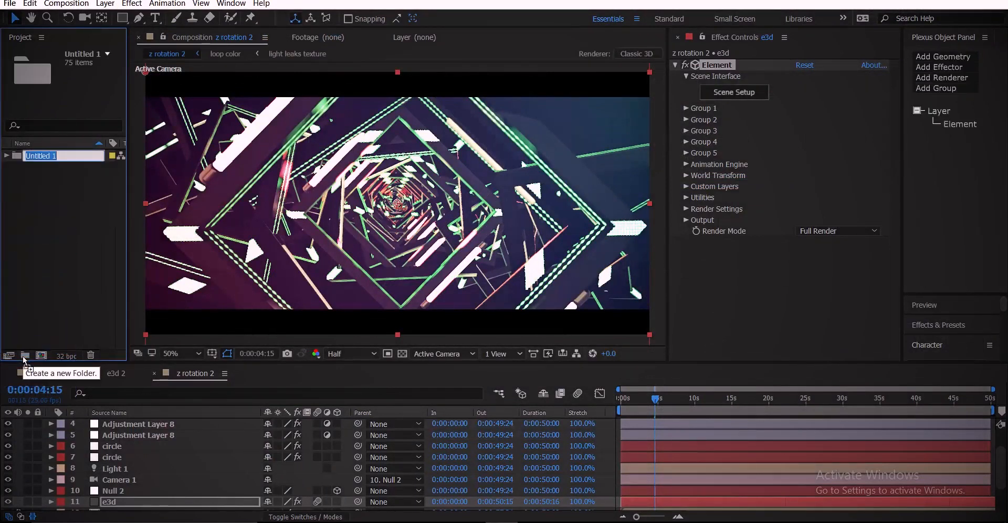
text(vj)
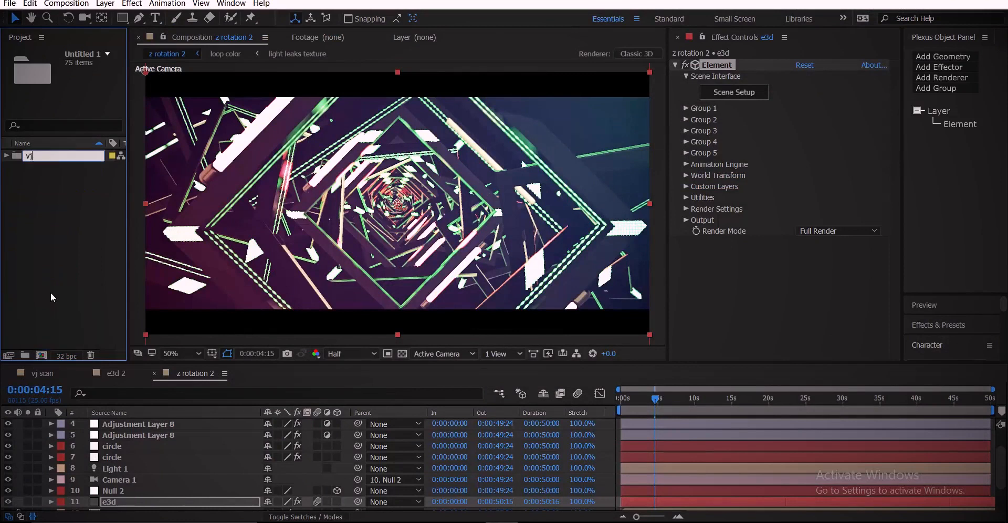
click(50, 292)
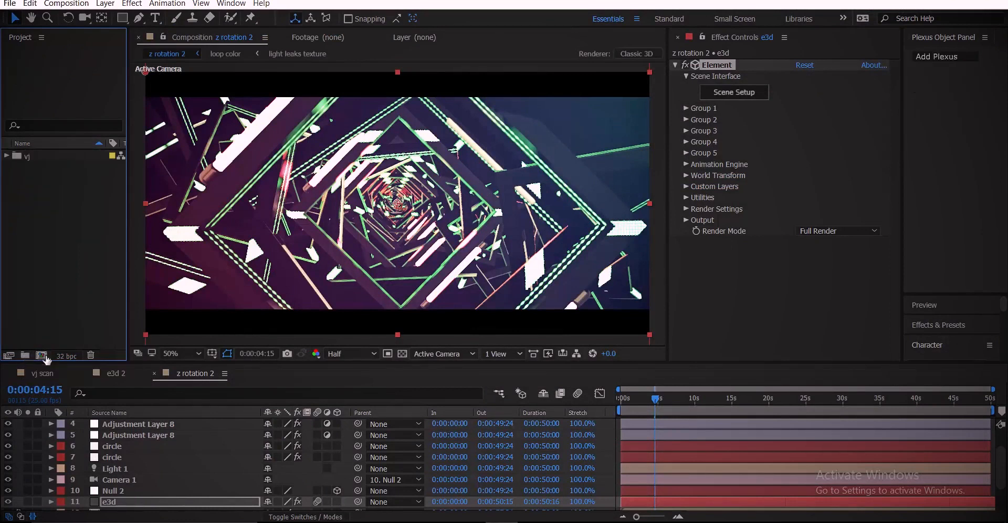
Create a 1000 × 1000 px, 30 fps composition named texture and set its duration to 6 seconds.
click(41, 356)
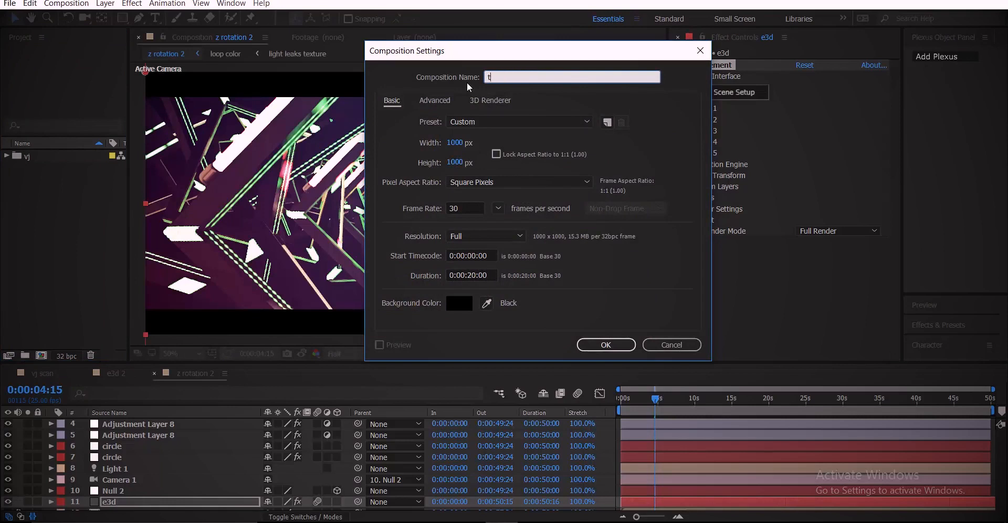
key(Return)
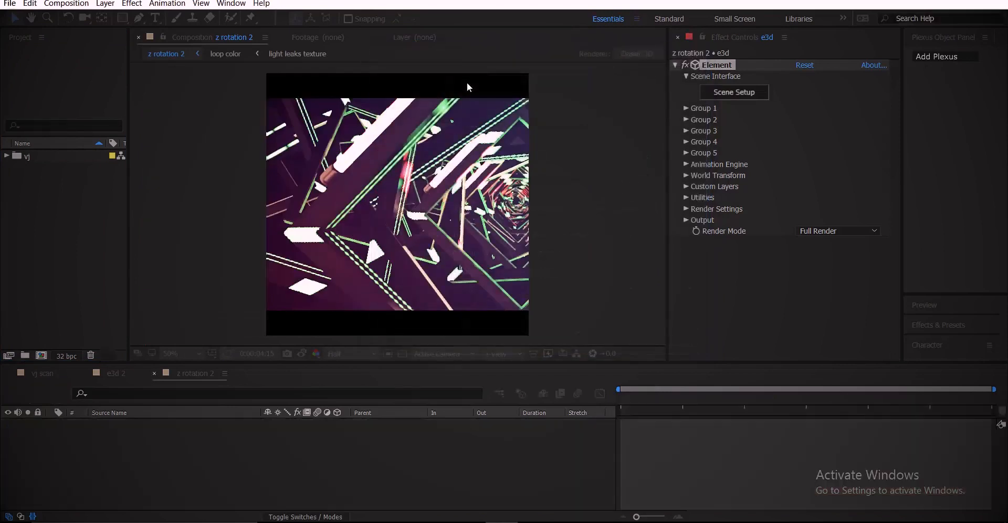
click(85, 7)
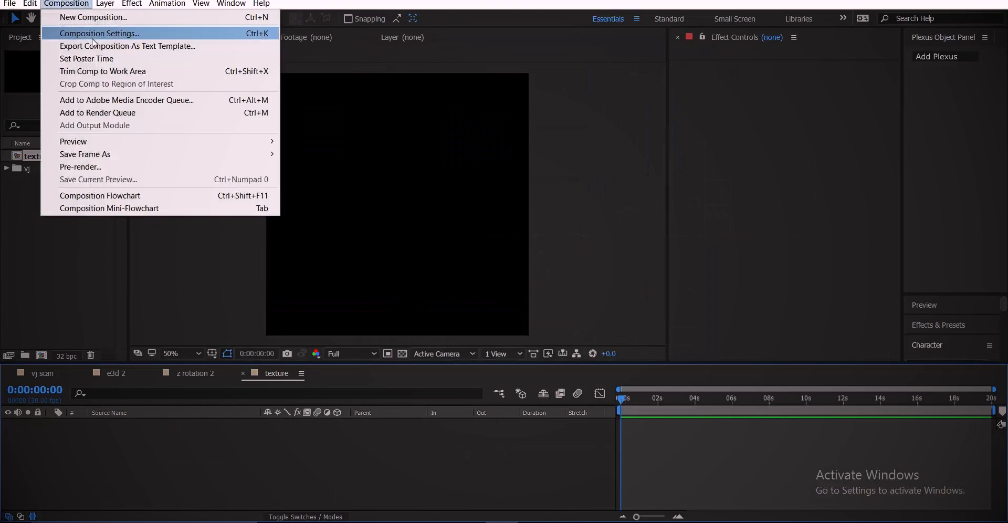
click(87, 30)
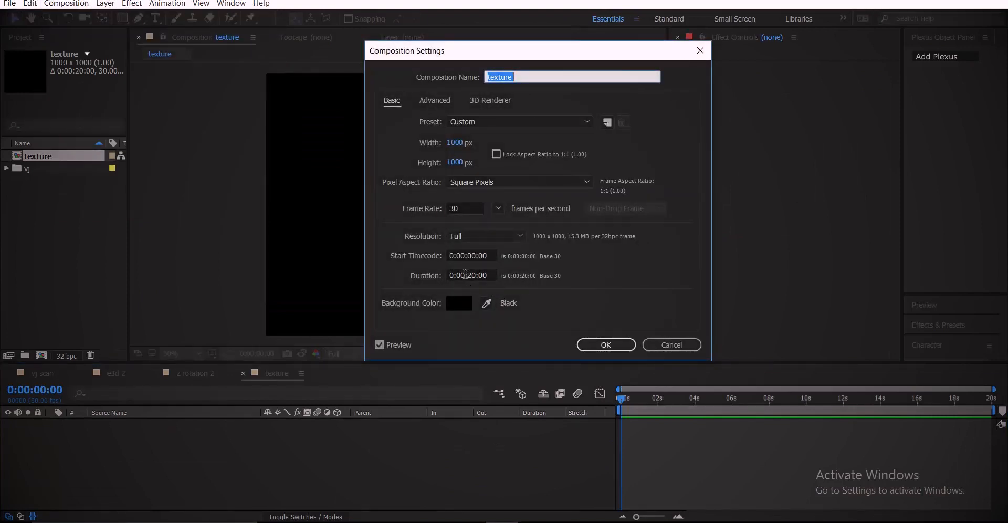
click(472, 276)
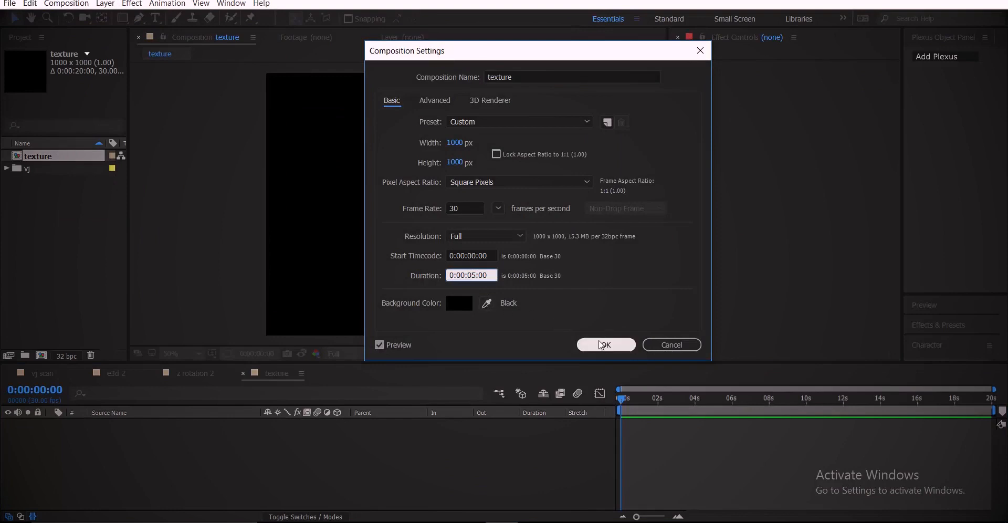
click(624, 351)
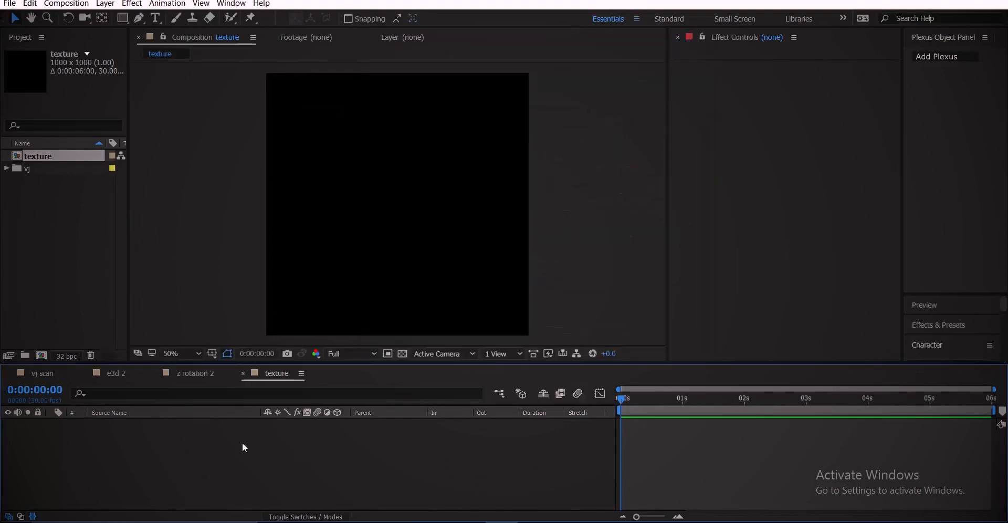
Add a 1000 × 1000 px dark solid layer in color 111111 to the texture composition.
right_click(242, 443)
mouse_move(291, 336)
click(436, 367)
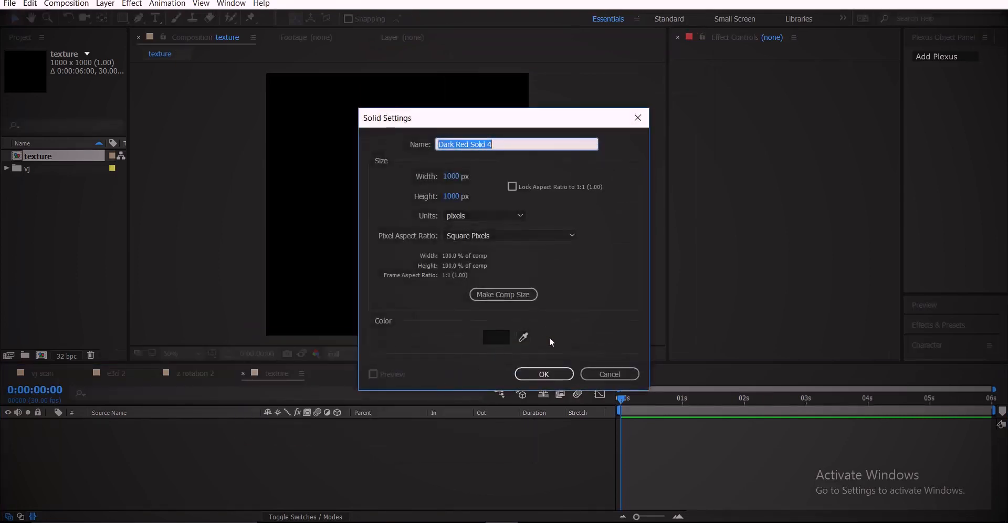
click(541, 374)
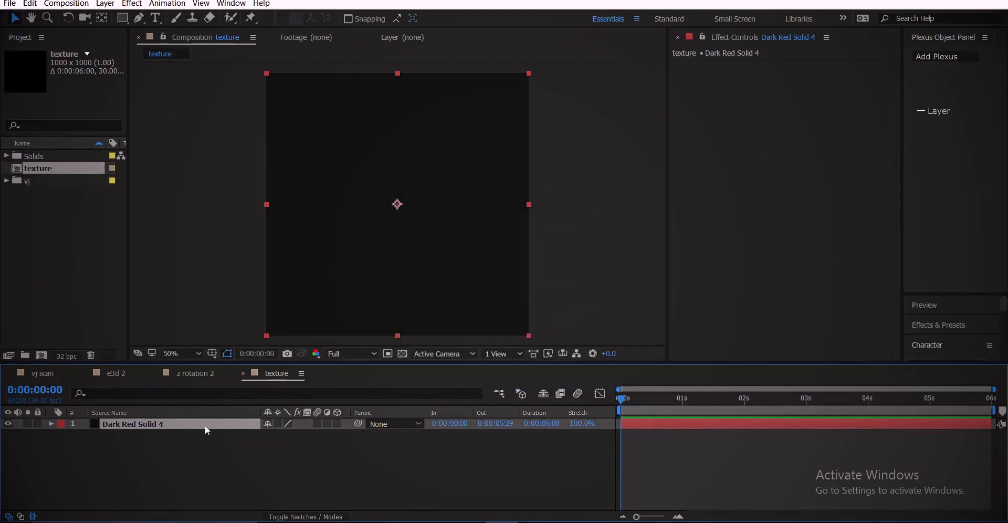
Duplicate the dark solid and recolor the upper copy to FBFBFB as a new solid.
key(ctrl+d)
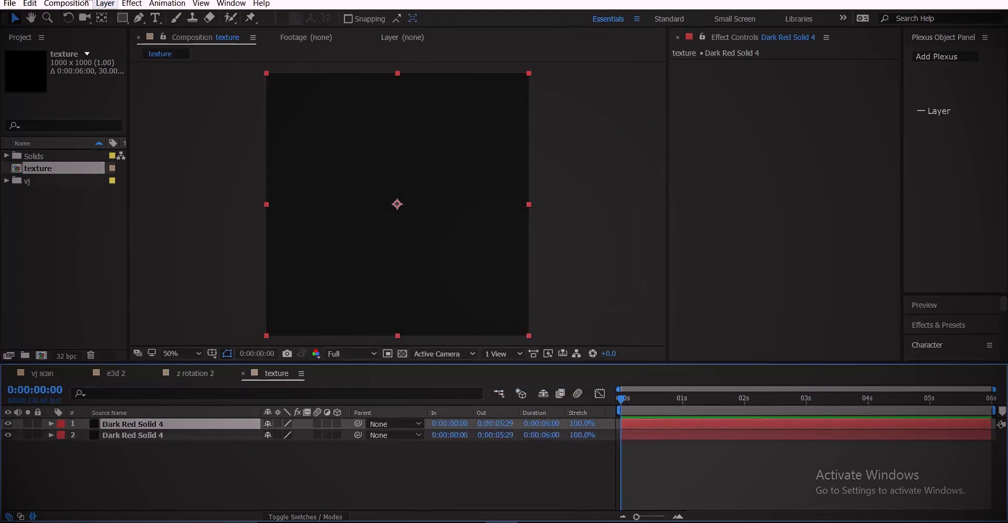
click(105, 4)
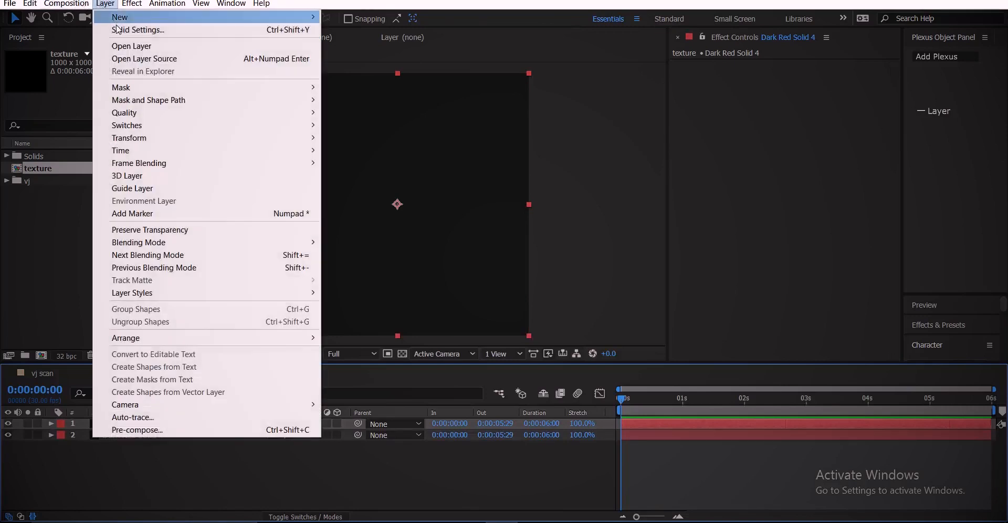
click(117, 29)
click(767, 298)
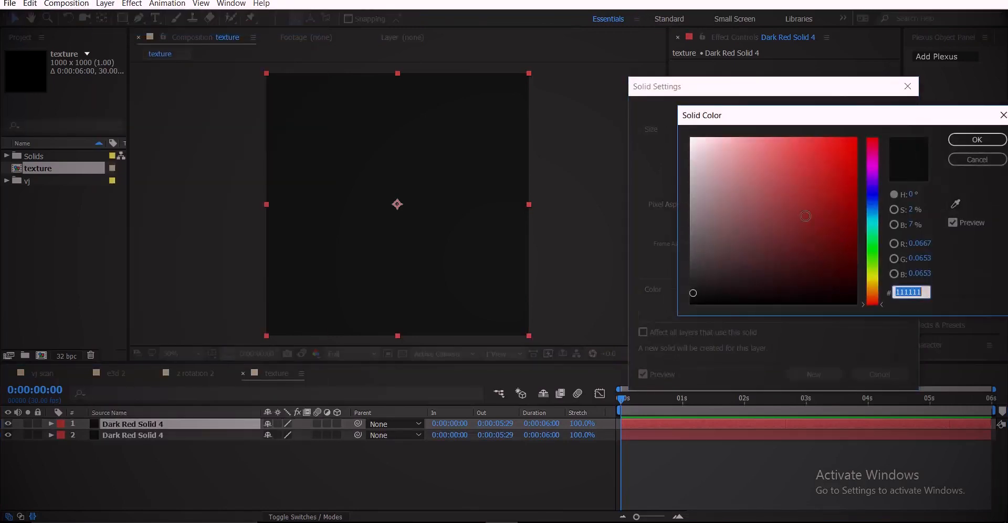
text(FAFAFA)
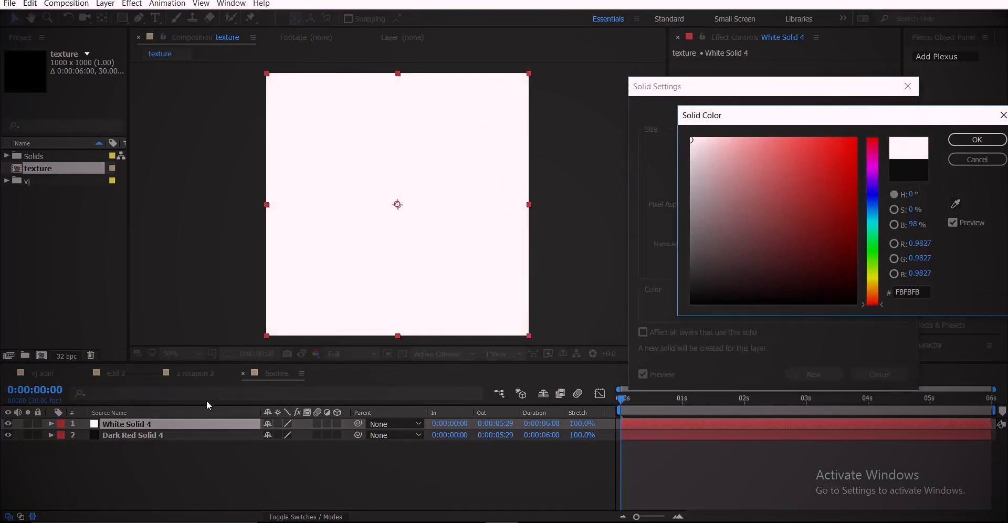
click(978, 139)
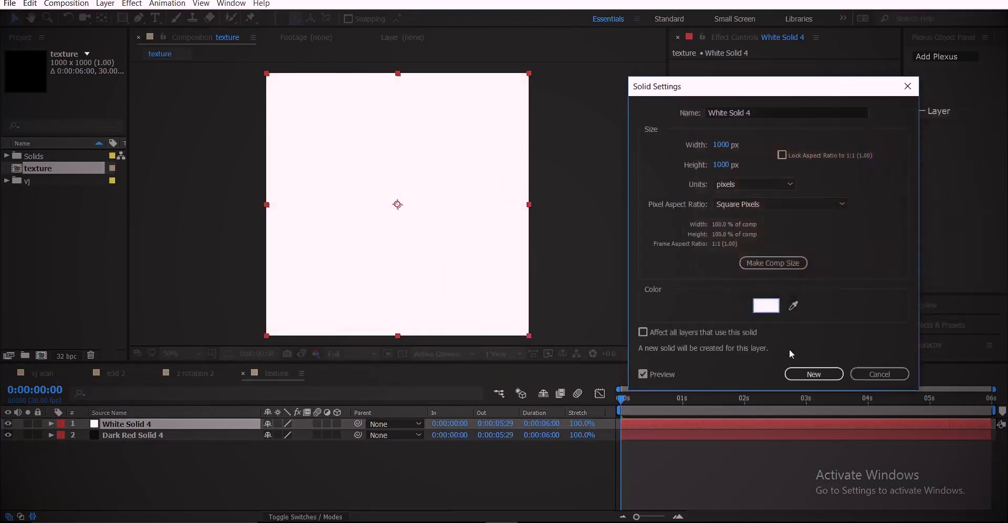
click(808, 374)
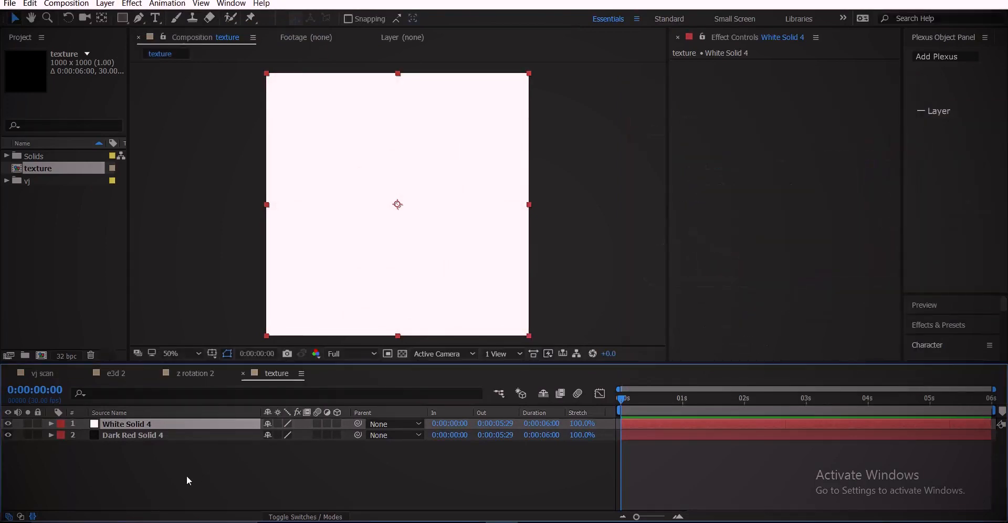
Draw a thin horizontal rectangular mask across the upper part of the white solid, extending past both side edges.
click(124, 18)
key(space)
drag(291, 78, 297, 111)
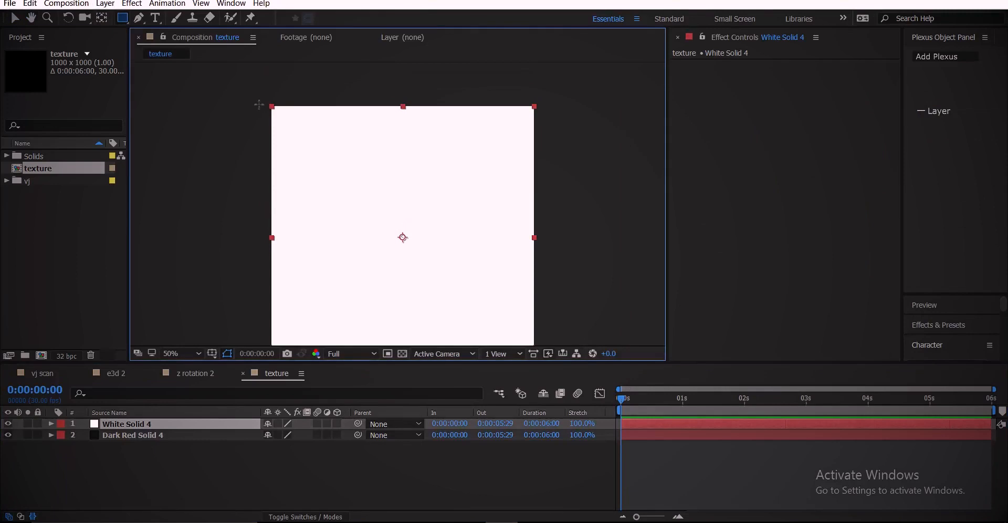
drag(257, 162, 561, 191)
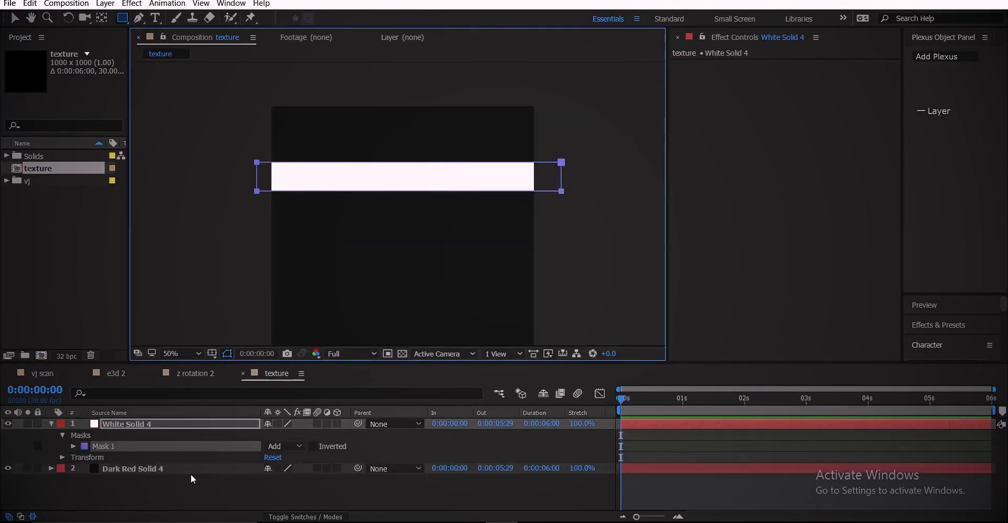
Start keyframing White Solid 4's Mask Path at 0 s and move the whole mask up above the composition frame.
key(m)
key(m)
key(m)
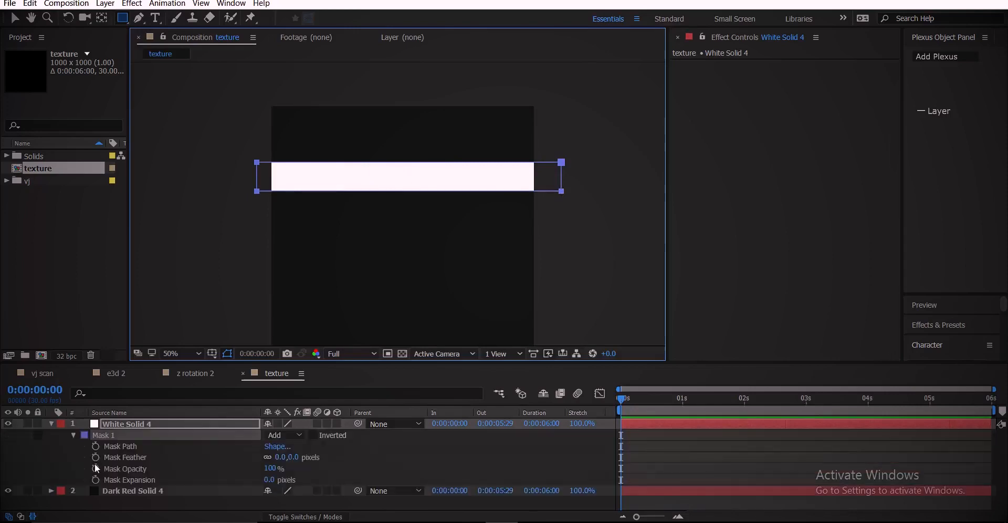
click(94, 450)
mouse_move(656, 395)
mouse_down()
mouse_move(751, 395)
mouse_move(640, 398)
mouse_up()
key(Home)
key(v)
drag(214, 147, 673, 254)
key(shift+Up)
key(shift+Up)
key(shift+Up)
key(shift+Up)
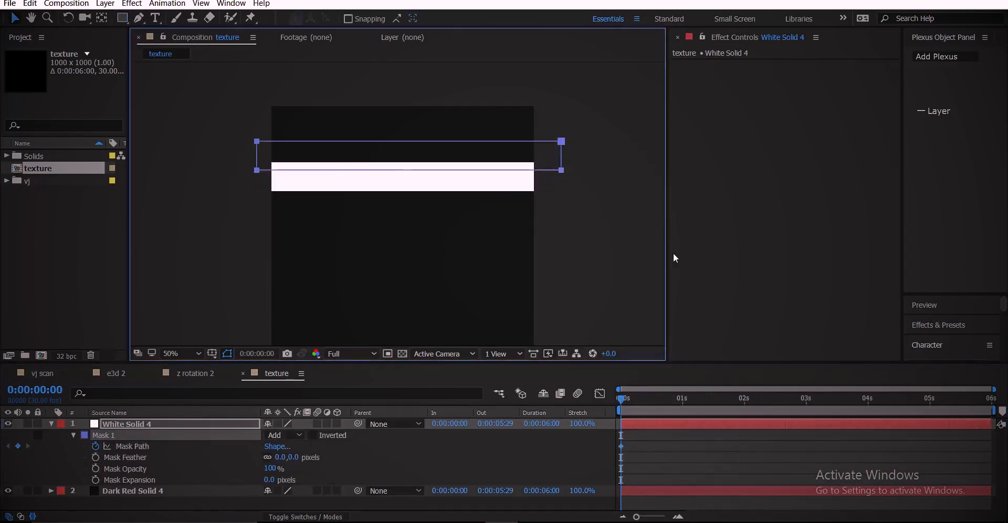
key(shift+Up)
key(shift+Up)
key(shift+Up)
key(shift+Up)
key(shift+Up)
key(shift+Up)
key(shift+Up)
key(shift+Up)
key(shift+Up)
key(shift+Up)
key(shift+Up)
key(shift+Up)
key(shift+Up)
key(shift+Up)
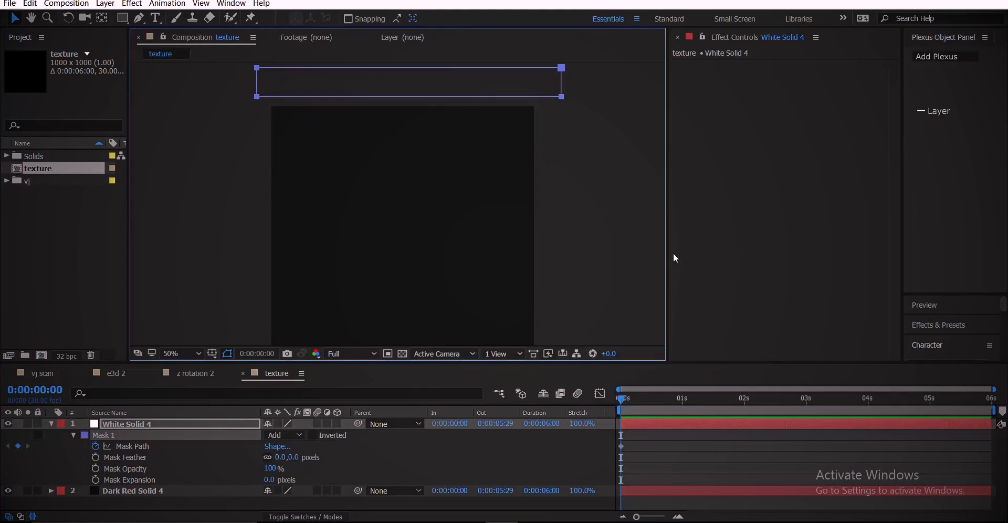
At 2 seconds, keyframe the white solid's mask moved straight down below the composition frame.
key(comma)
drag(688, 402, 745, 408)
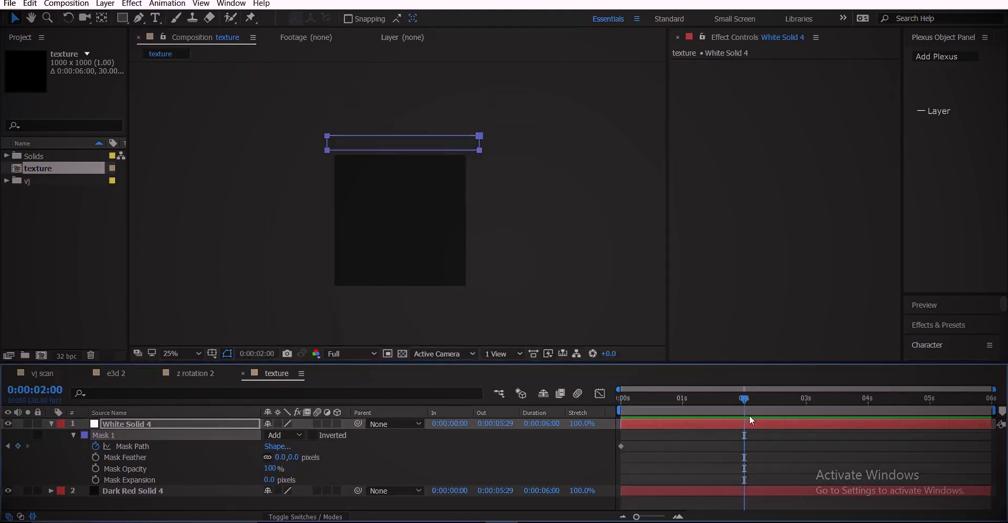
drag(608, 290, 611, 254)
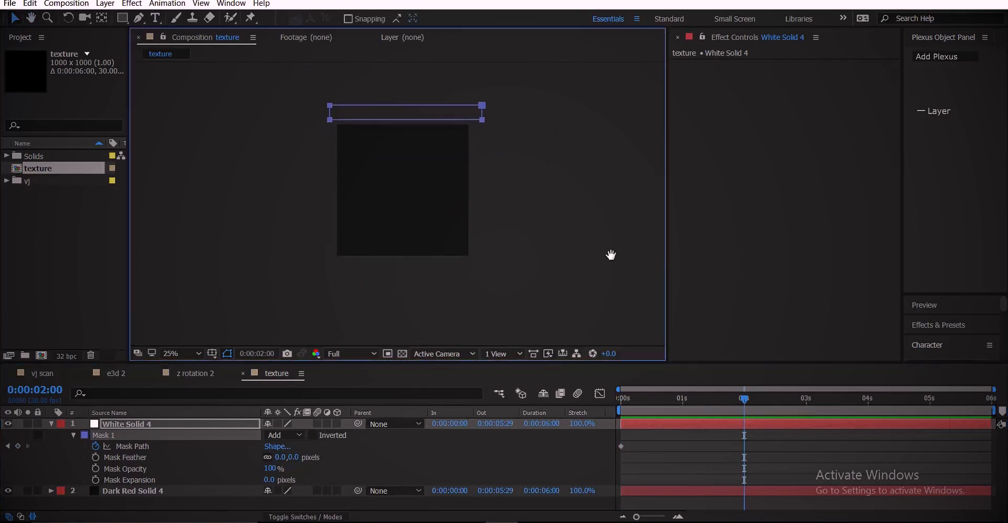
key(shift+Down)
key(shift+Down)
key(shift+Down)
key(shift+Down)
key(shift+Down)
key(shift+Down)
key(shift+Down)
key(shift+Down)
key(shift+Down)
key(shift+Down)
key(shift+Down)
key(shift+Down)
key(shift+Down)
key(shift+Down)
key(shift+Down)
key(shift+Down)
key(shift+Down)
key(shift+Down)
key(shift+Down)
key(shift+Down)
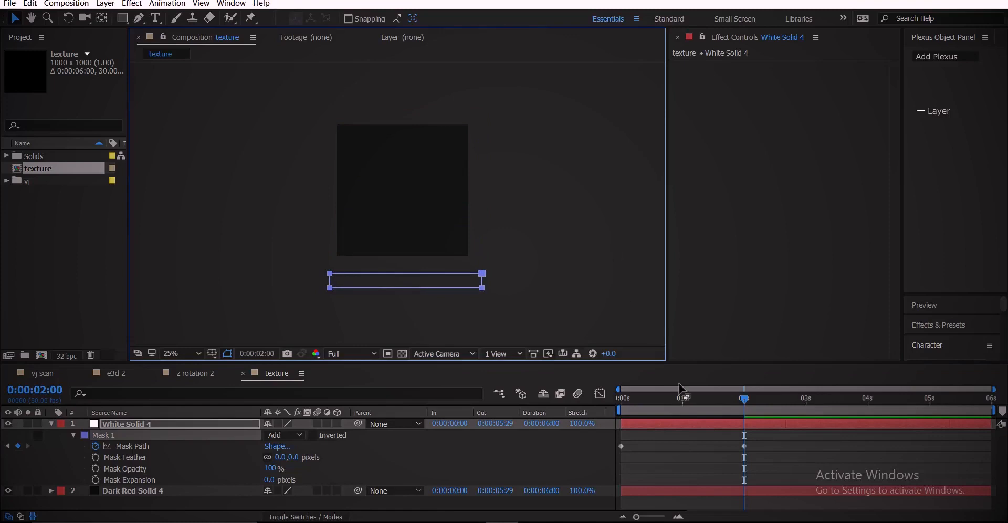
At 0 s, make the white solid's mask strip thinner by lowering only its top edge.
drag(745, 408, 613, 401)
drag(373, 90, 381, 136)
scroll(367, 139, up, 2)
drag(252, 85, 594, 93)
drag(578, 106, 581, 109)
key(ctrl+z)
drag(250, 93, 591, 184)
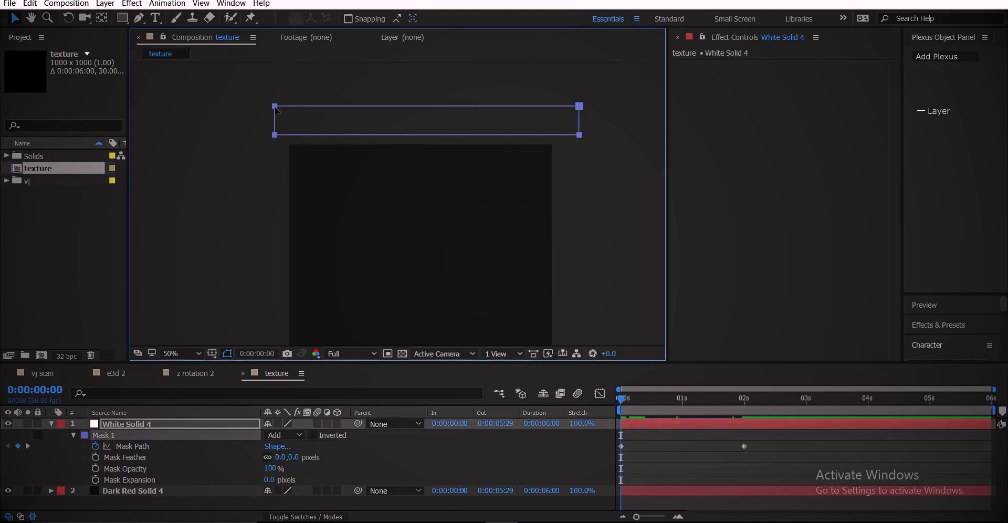
click(132, 445)
click(253, 101)
click(270, 154)
click(275, 112)
key(shift+Down)
key(shift+Down)
At 2 seconds, lower the mask's top edge by the same amount as at 0 s and save the project.
drag(639, 398, 744, 398)
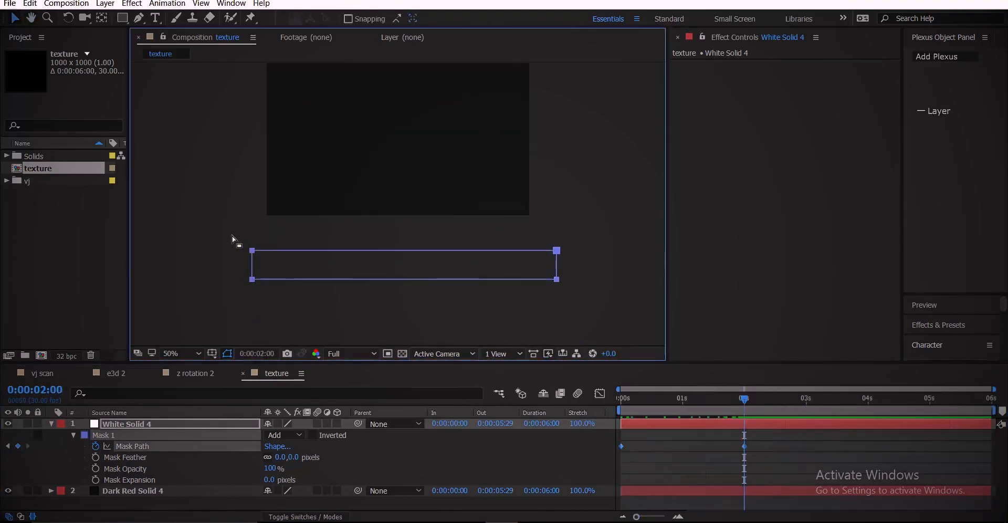
drag(236, 239, 575, 262)
key(shift+Down)
key(shift+Down)
key(ctrl+s)
At 4 seconds, keyframe the white solid's whole mask moved straight up above the composition frame.
drag(744, 399, 870, 414)
scroll(581, 247, down, 2)
drag(318, 276, 552, 317)
key(shift+Up)
key(shift+Up)
key(shift+Up)
key(shift+Up)
key(shift+Up)
key(shift+Up)
key(shift+Up)
key(shift+Up)
key(shift+Up)
key(shift+Up)
key(shift+Up)
key(shift+Up)
key(shift+Up)
key(shift+Up)
key(shift+Up)
key(shift+Up)
key(shift+Up)
key(shift+Up)
key(shift+Up)
key(shift+Up)
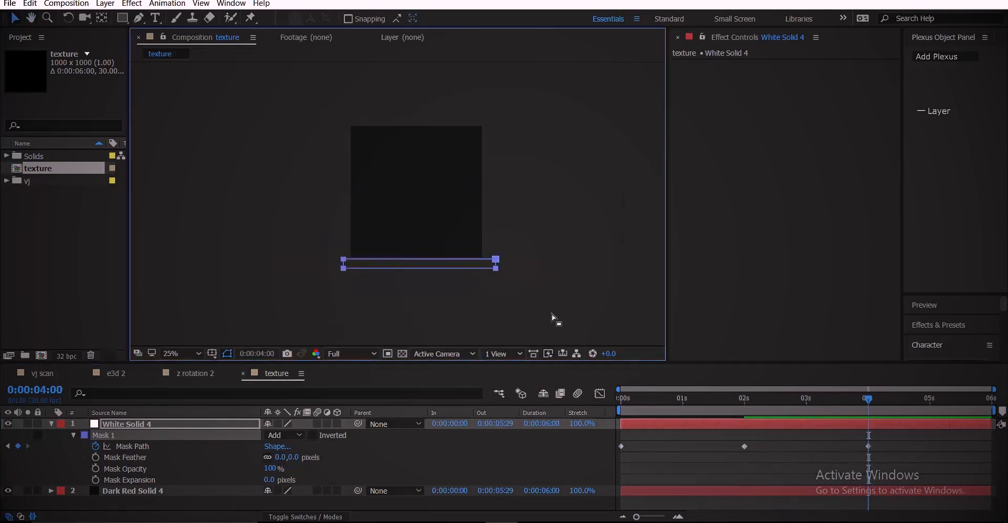
key(shift+Up)
key(shift+Up)
key(shift+Up)
key(shift+Up)
key(shift+Up)
key(shift+Up)
key(shift+Up)
key(shift+Up)
key(shift+Up)
key(shift+Up)
key(shift+Up)
key(shift+Up)
key(shift+Up)
key(shift+Up)
key(shift+Up)
key(shift+Up)
key(shift+Up)
key(shift+Up)
key(shift+Up)
key(shift+Up)
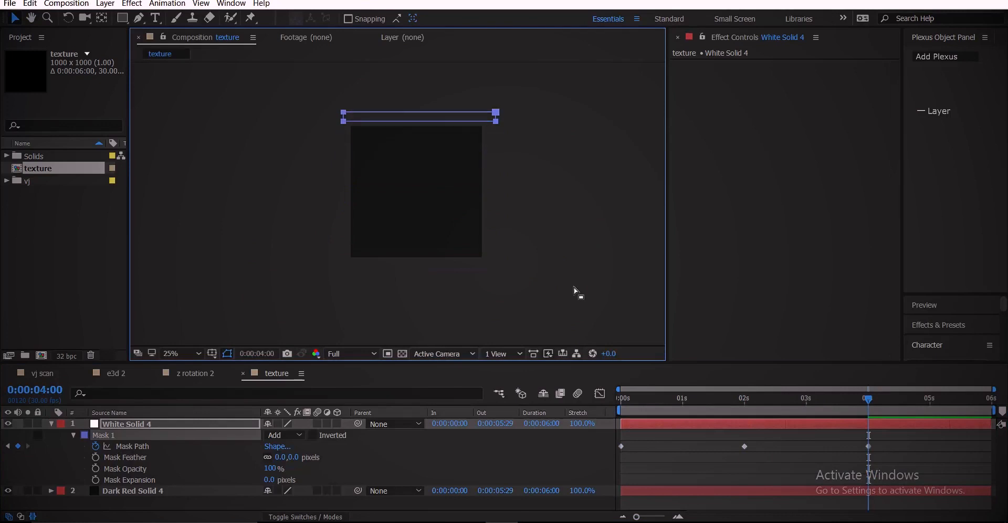
At 0:00:05:29, keyframe the white solid's whole mask moved straight down below the composition frame.
drag(868, 403, 991, 403)
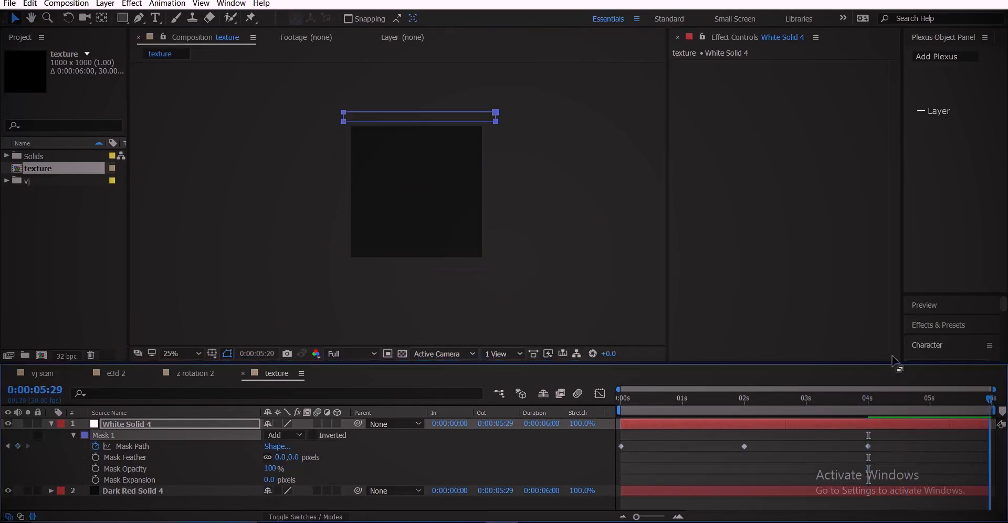
key(shift+Down)
key(shift+Down)
key(shift+Down)
key(shift+Down)
key(shift+Down)
key(shift+Down)
key(shift+Down)
key(shift+Down)
key(shift+Down)
key(shift+Down)
key(shift+Down)
key(shift+Down)
key(shift+Down)
key(shift+Down)
key(shift+Down)
key(shift+Down)
key(shift+Down)
key(shift+Down)
key(shift+Down)
key(shift+Down)
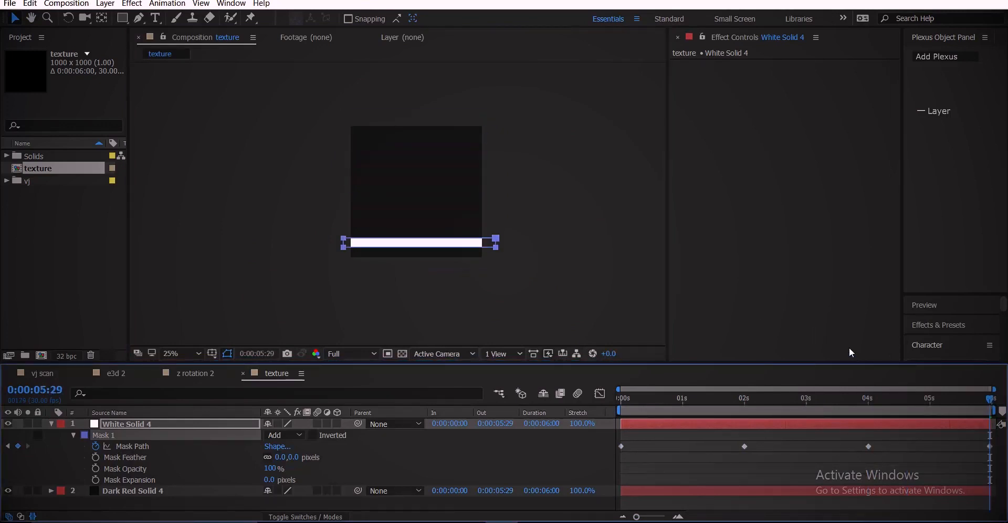
key(shift+Down)
key(shift+Down)
key(shift+Down)
key(shift+Down)
key(shift+Down)
key(shift+Down)
key(shift+Down)
key(shift+Down)
key(shift+Down)
key(shift+Down)
key(shift+Down)
key(shift+Down)
key(shift+Down)
key(shift+Down)
key(shift+Down)
key(shift+Down)
key(shift+Down)
key(shift+Down)
key(shift+Down)
key(shift+Down)
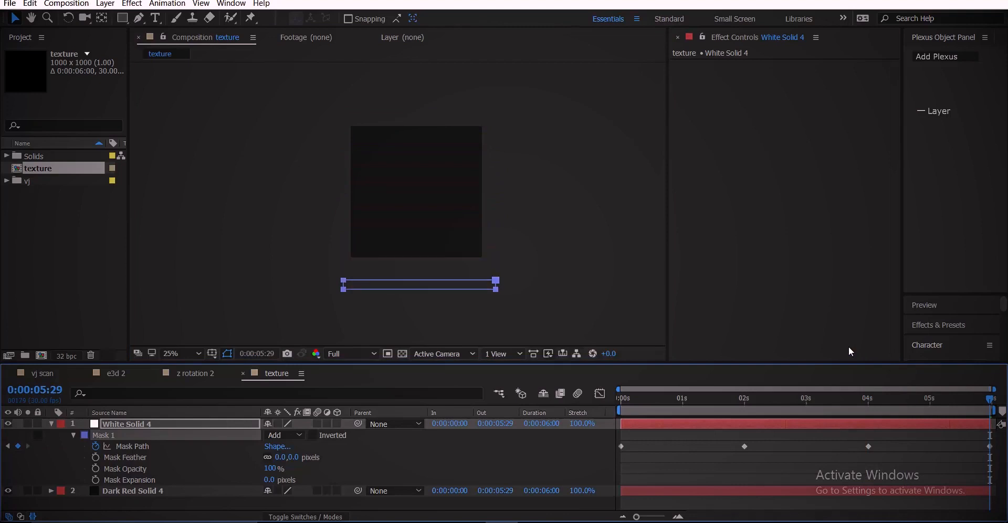
Preview the mask strip animation from the start of the texture composition.
key(Home)
key(space)
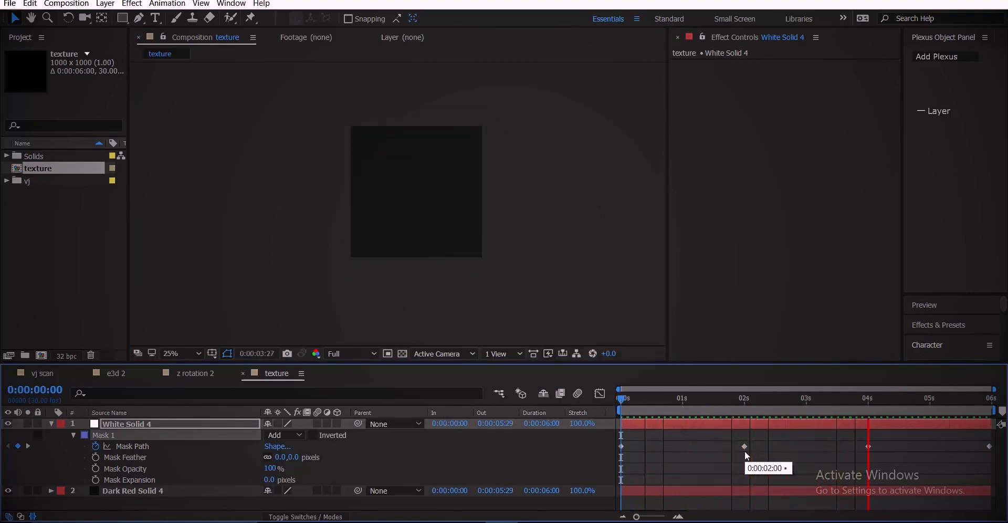
key(space)
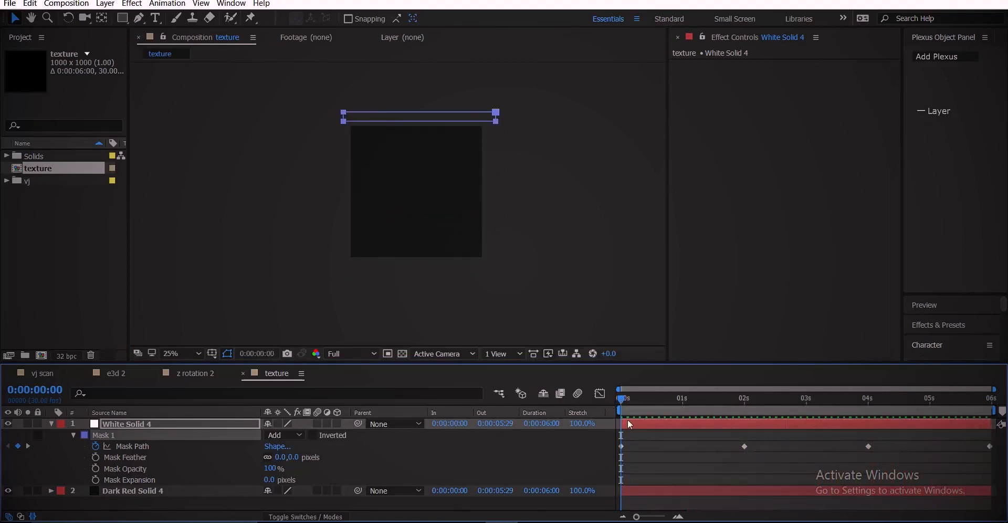
Apply Easy Ease to all of the white solid's mask path keyframes and preview the eased strip motion.
drag(621, 441, 992, 471)
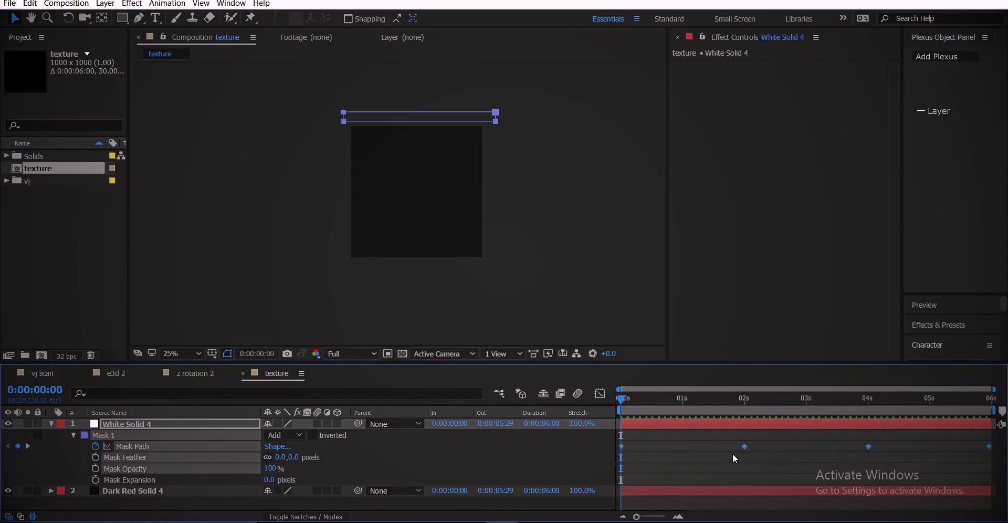
right_click(623, 445)
mouse_move(683, 438)
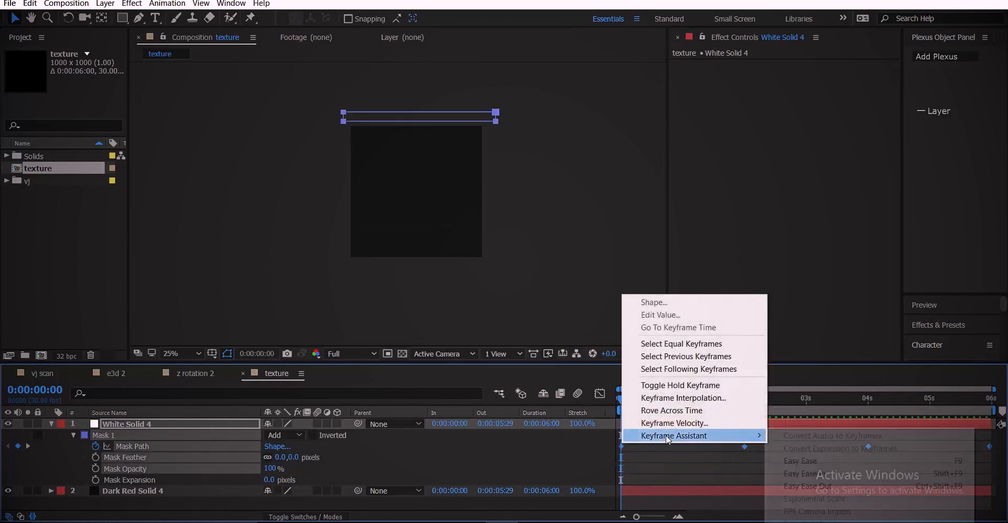
click(814, 463)
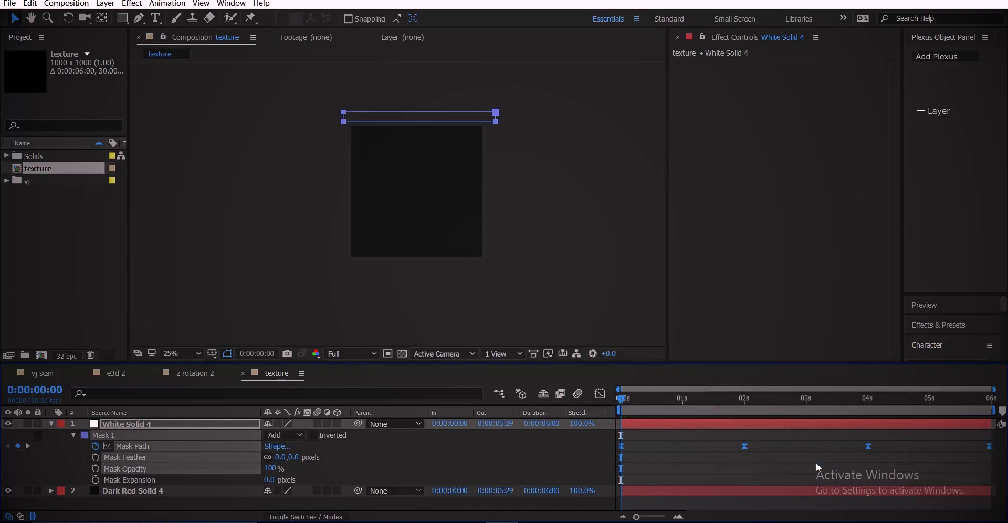
key(space)
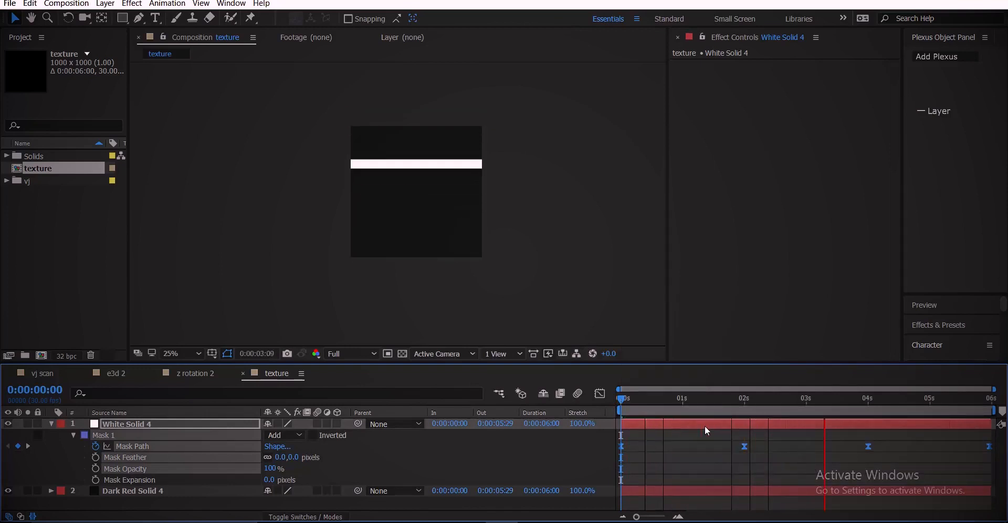
click(620, 402)
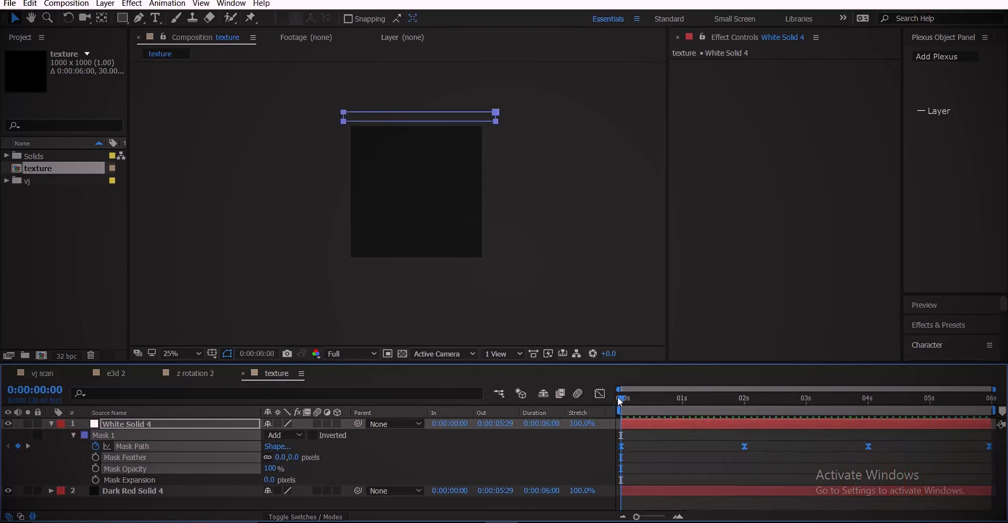
Examine the speed curves of the eased mask path keyframes in the graph editor.
drag(619, 435, 996, 480)
click(600, 393)
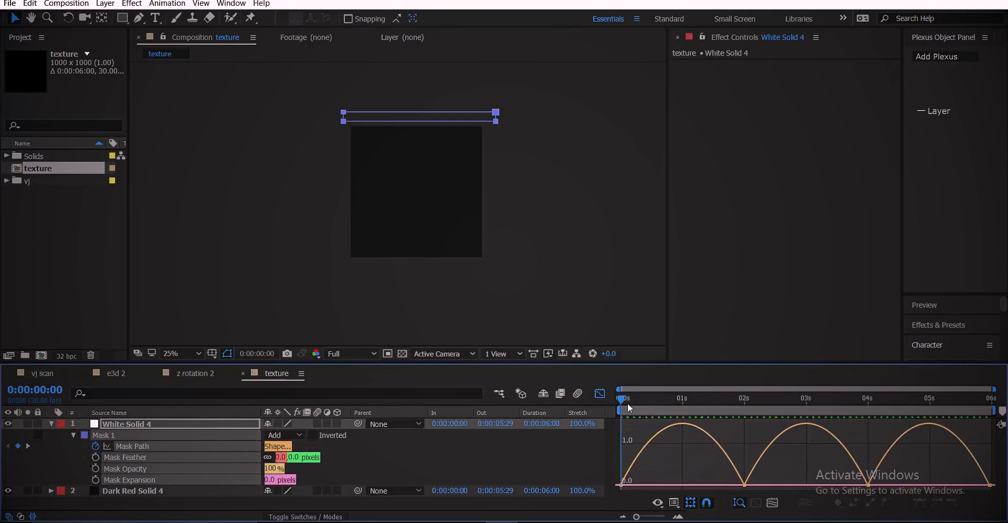
click(600, 395)
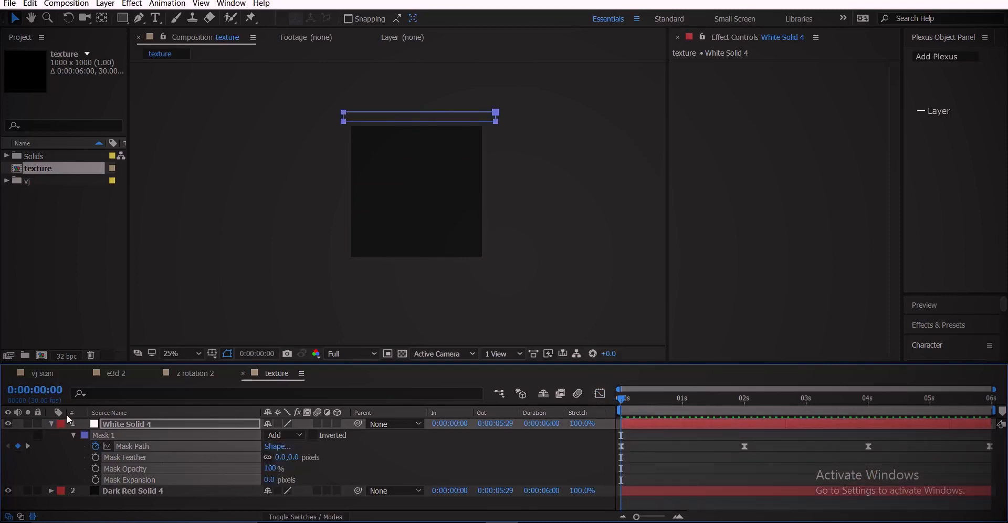
Draw a second, thinner rectangular mask on the white solid, spanning slightly beyond the frame's width near its upper edge.
click(51, 424)
click(157, 425)
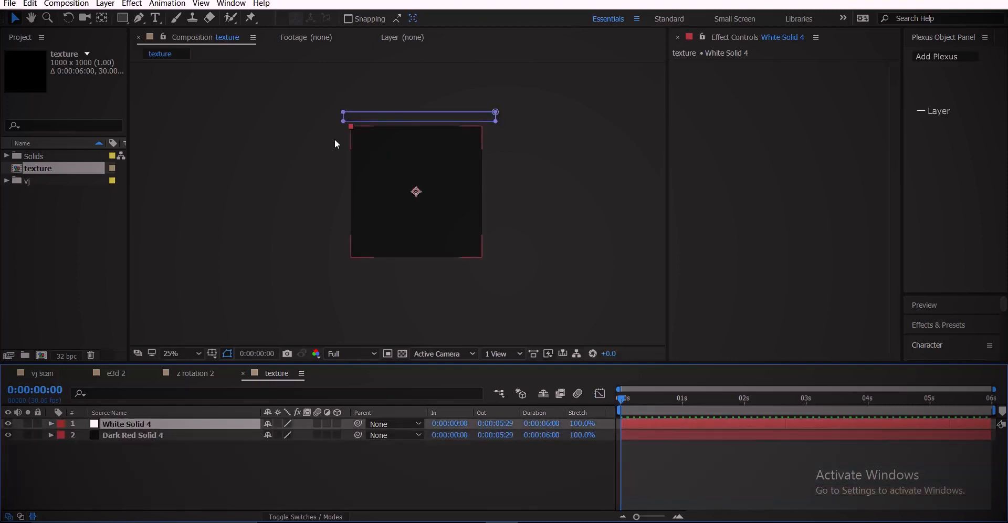
click(121, 20)
drag(425, 126, 425, 150)
scroll(404, 168, up, 2)
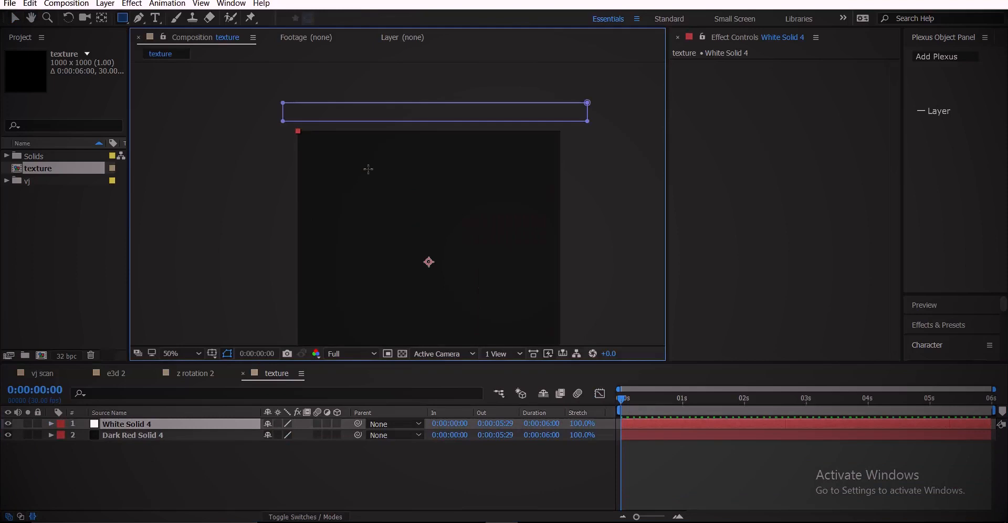
drag(286, 142, 571, 151)
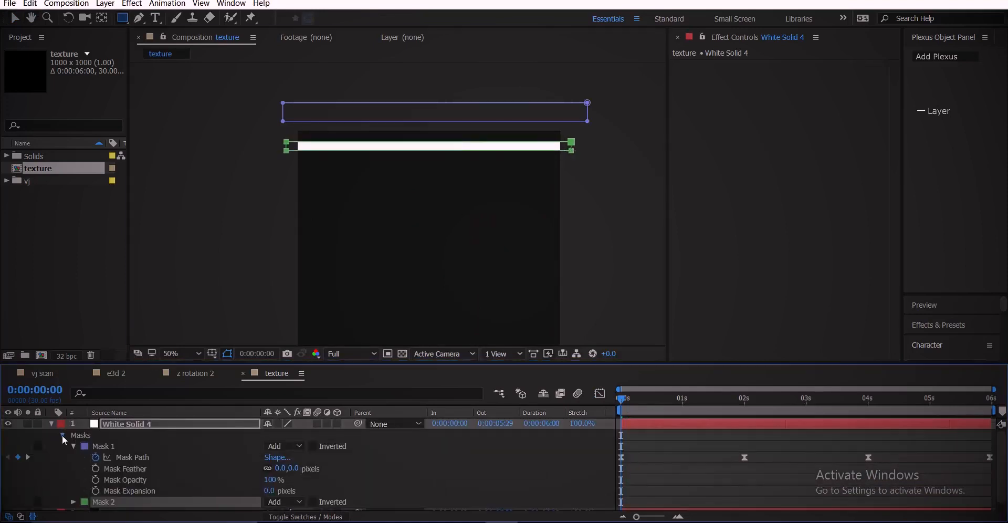
click(74, 446)
click(74, 456)
At 0 seconds, keyframe the path of Mask 2 and move the whole mask straight up above the composition frame.
key(alt+m)
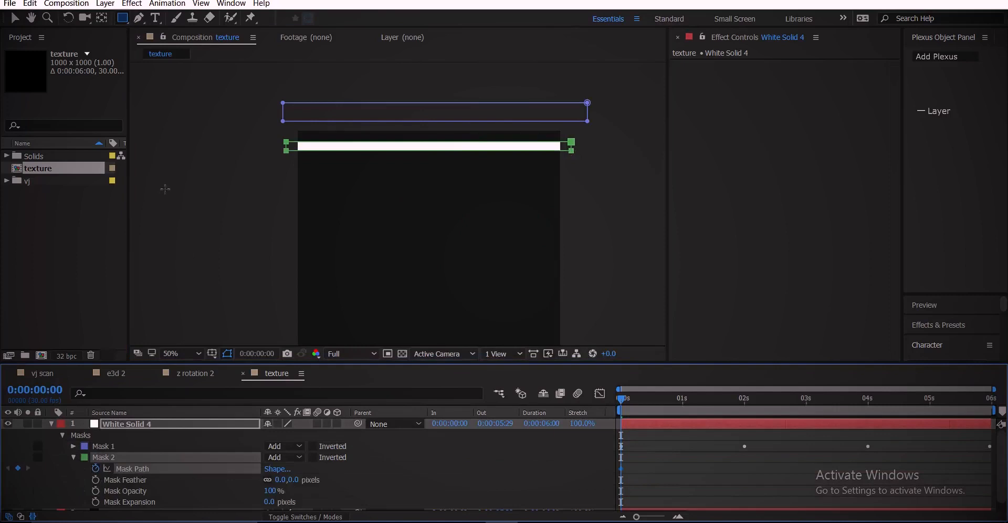
key(v)
key(shift+Up)
key(shift+Up)
key(shift+Up)
key(shift+Up)
key(shift+Up)
key(shift+Up)
key(shift+Up)
key(shift+Up)
key(shift+Up)
key(shift+Up)
key(shift+Up)
key(shift+Up)
At 2 seconds, keyframe the whole of Mask 2 moved straight down below the composition frame.
drag(621, 399, 744, 400)
scroll(406, 169, down, 2)
drag(307, 109, 540, 162)
key(shift+Down)
key(shift+Down)
key(shift+Down)
key(shift+Down)
key(shift+Down)
key(shift+Down)
key(shift+Down)
key(shift+Down)
key(shift+Down)
key(shift+Down)
key(shift+Down)
key(shift+Down)
key(shift+Down)
key(shift+Down)
key(shift+Down)
key(shift+Down)
key(shift+Down)
key(shift+Down)
key(shift+Down)
key(shift+Down)
At 4 seconds, keyframe the whole of Mask 2 moved straight up above the composition frame.
drag(872, 399, 867, 399)
drag(307, 307, 341, 309)
key(shift+Up)
key(shift+Up)
key(shift+Up)
key(shift+Up)
key(shift+Up)
key(shift+Up)
key(shift+Up)
key(shift+Up)
key(shift+Up)
key(shift+Up)
key(shift+Up)
key(shift+Up)
key(shift+Up)
key(shift+Up)
key(shift+Up)
key(shift+Up)
key(shift+Up)
key(shift+Up)
key(shift+Up)
key(shift+Up)
At 0:00:05:29, keyframe Mask 2 below the composition frame and preview both strips moving.
drag(867, 399, 990, 399)
drag(329, 124, 524, 163)
key(space)
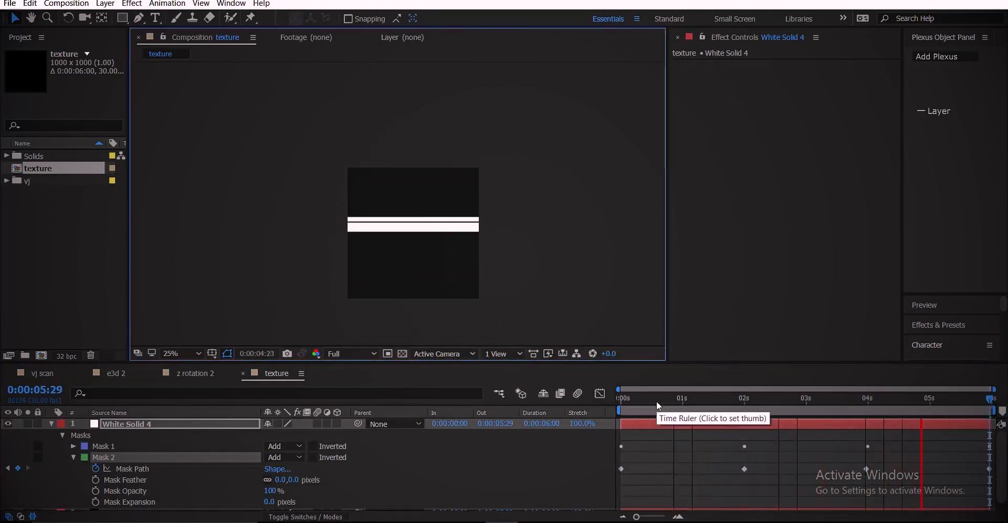
At 0 seconds, adjust the height of Mask 2 so it sits just above the composition frame.
drag(657, 401, 617, 436)
drag(326, 129, 503, 159)
key(shift+Down)
key(shift+Down)
key(shift+Down)
key(shift+Down)
key(shift+Down)
key(shift+Down)
key(shift+Down)
key(shift+Down)
key(shift+Up)
key(shift+Up)
key(shift+Up)
key(shift+Up)
At 0 seconds, move the whole of Mask 1 higher above the frame, leaving a gap over Mask 2.
click(100, 448)
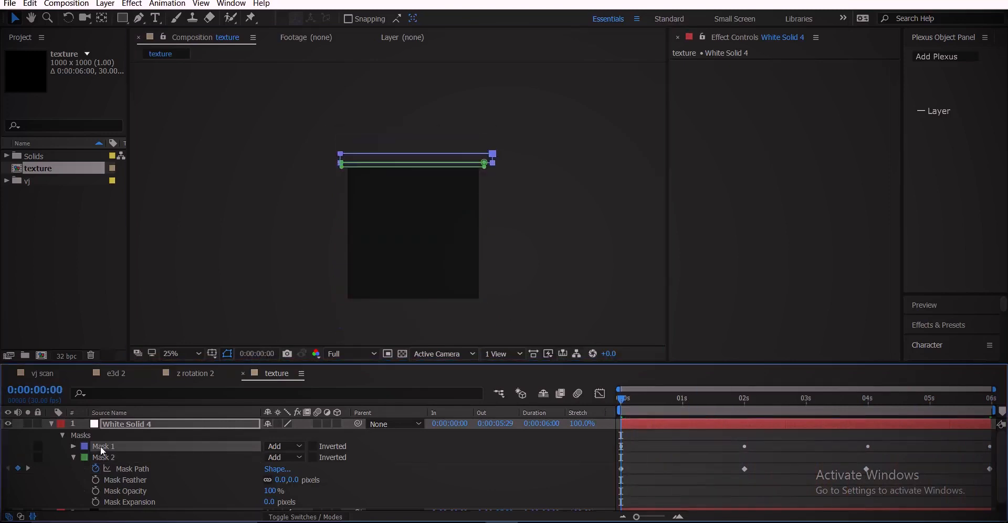
click(73, 447)
click(123, 458)
key(shift+Up)
key(shift+Up)
key(shift+Up)
key(shift+Up)
At 2 seconds, fine-tune the vertical position of the whole Mask 1 near the composition frame's lower edge.
drag(623, 399, 745, 399)
drag(421, 310, 418, 281)
drag(331, 275, 418, 287)
drag(324, 293, 402, 309)
drag(506, 315, 318, 294)
key(shift+Up)
key(shift+Up)
key(shift+Up)
key(shift+Up)
key(shift+Up)
key(shift+Up)
key(shift+Up)
key(shift+Up)
key(shift+Down)
key(shift+Down)
key(shift+Down)
key(shift+Down)
Preview the two-strip animation from 0 seconds and collapse the white solid's properties.
key(space)
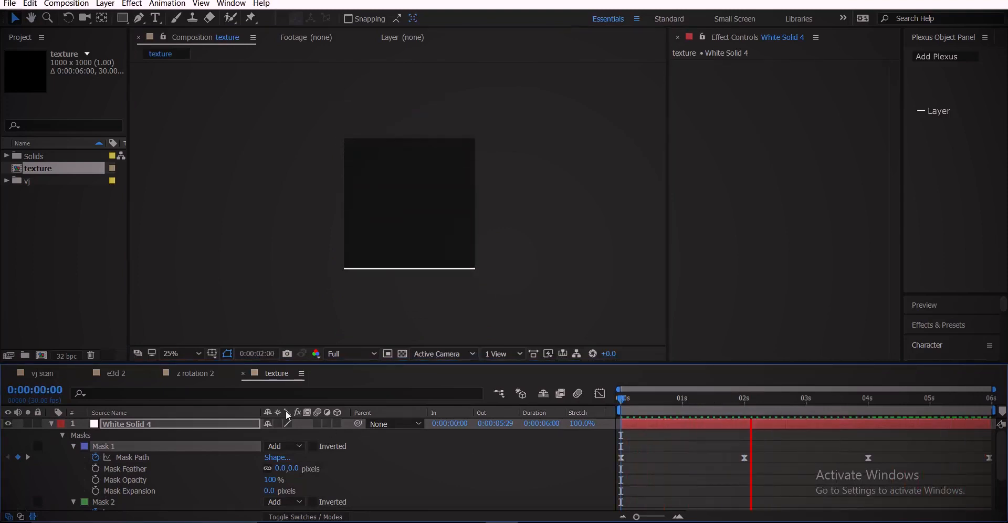
click(50, 423)
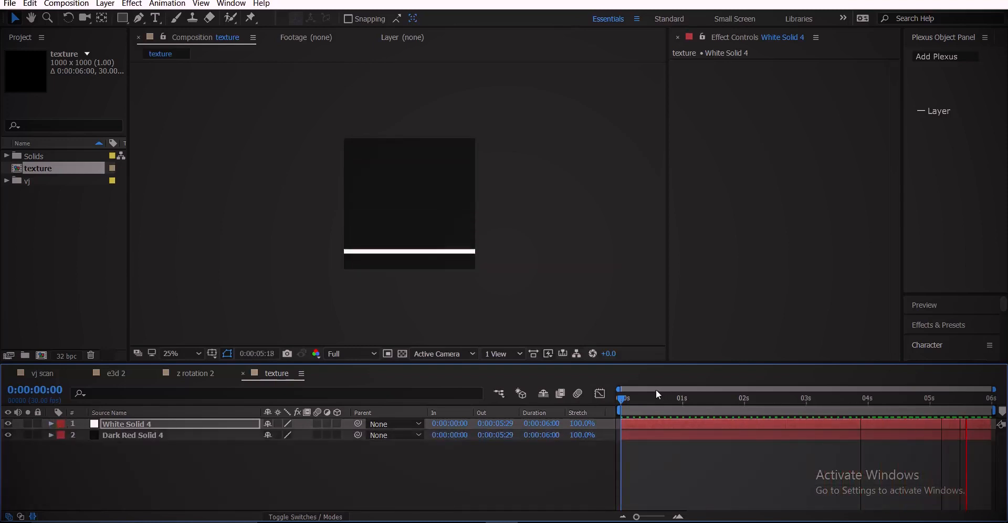
drag(659, 394, 202, 327)
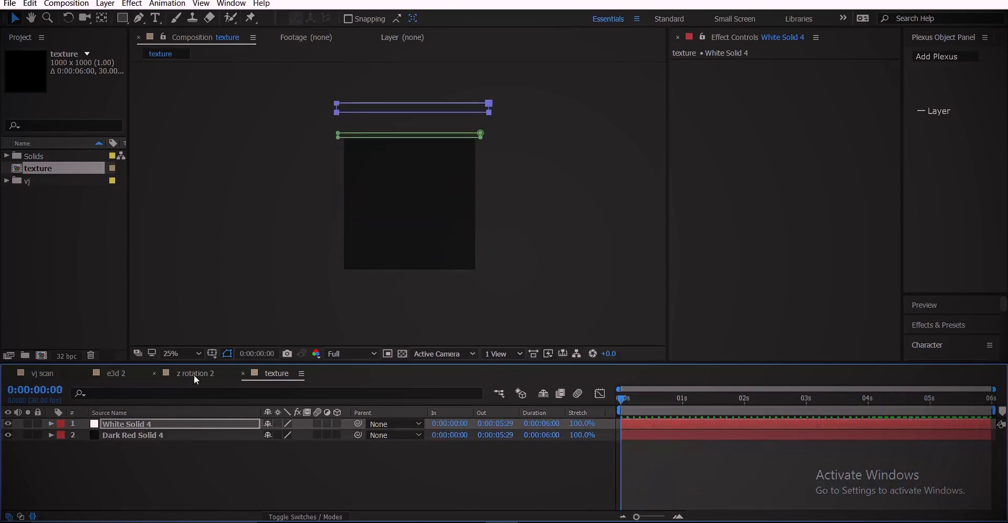
Add an adjustment layer above the two solids and go to 0:00:00:25, where both strips are in frame.
right_click(151, 459)
mouse_move(270, 353)
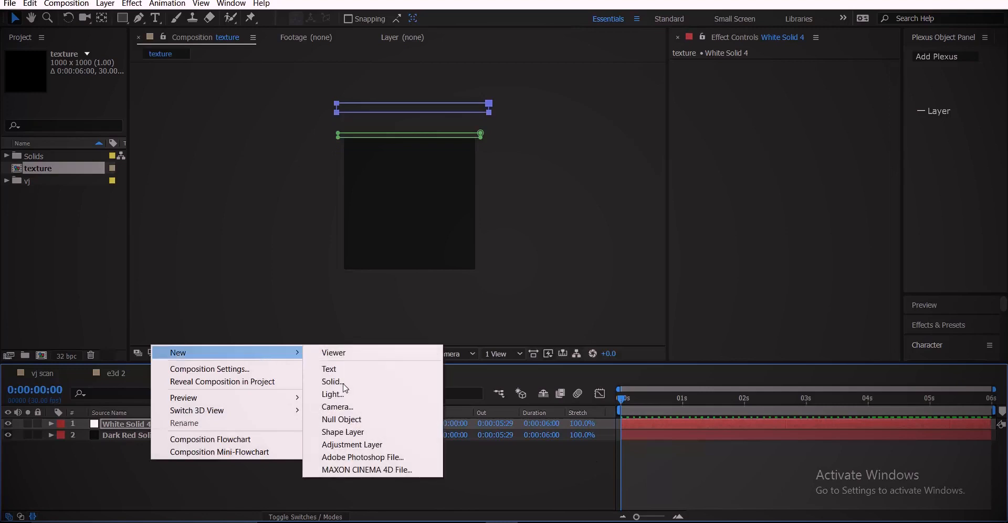
click(352, 444)
click(766, 403)
drag(764, 402, 672, 421)
Open the quick effect search for the adjustment layer.
scroll(463, 226, up, 4)
drag(458, 240, 456, 242)
click(777, 215)
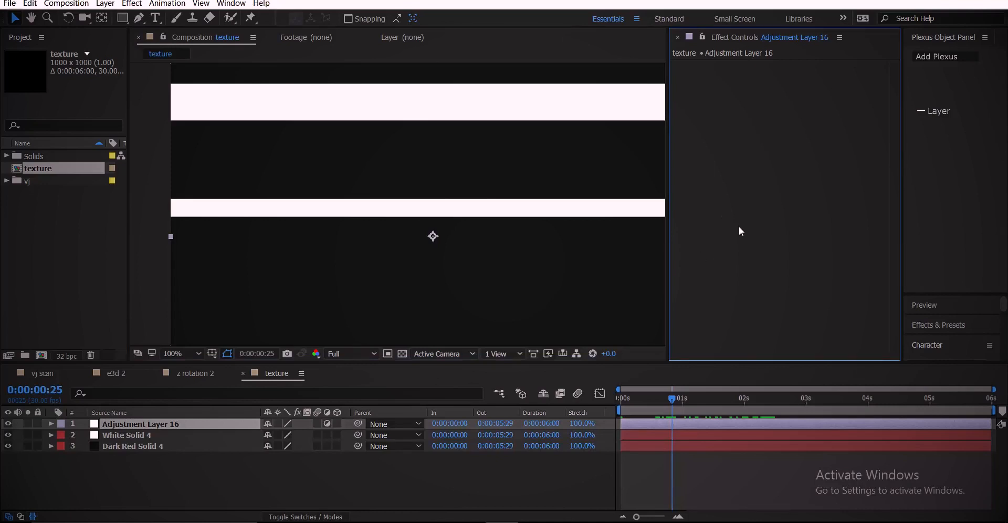
key(ctrl+space)
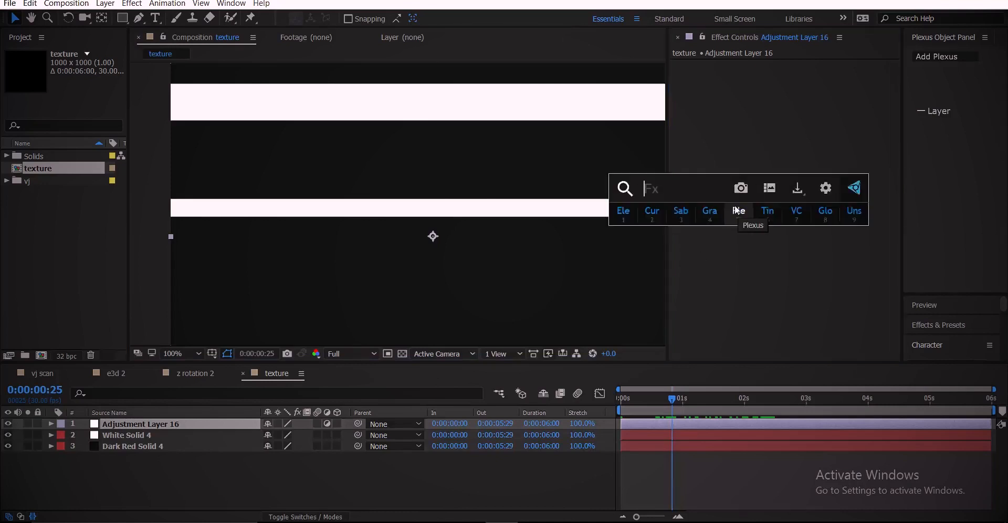
text(cc bl)
key(BackSpace)
text(bbbbbbbbball)
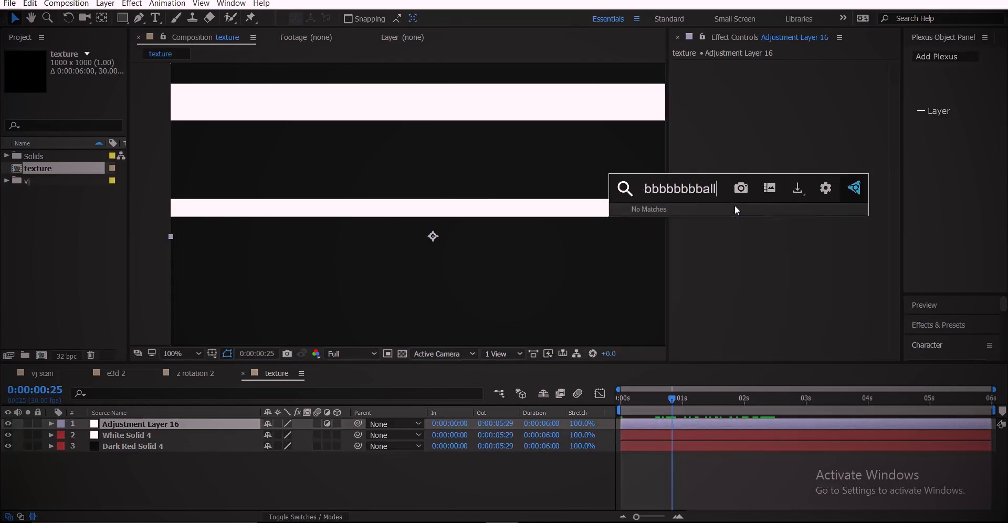
key(BackSpace)
key(BackSpace)
key(BackSpace)
key(BackSpace)
key(BackSpace)
key(BackSpace)
key(BackSpace)
key(BackSpace)
key(BackSpace)
key(BackSpace)
key(BackSpace)
key(BackSpace)
key(BackSpace)
key(BackSpace)
key(BackSpace)
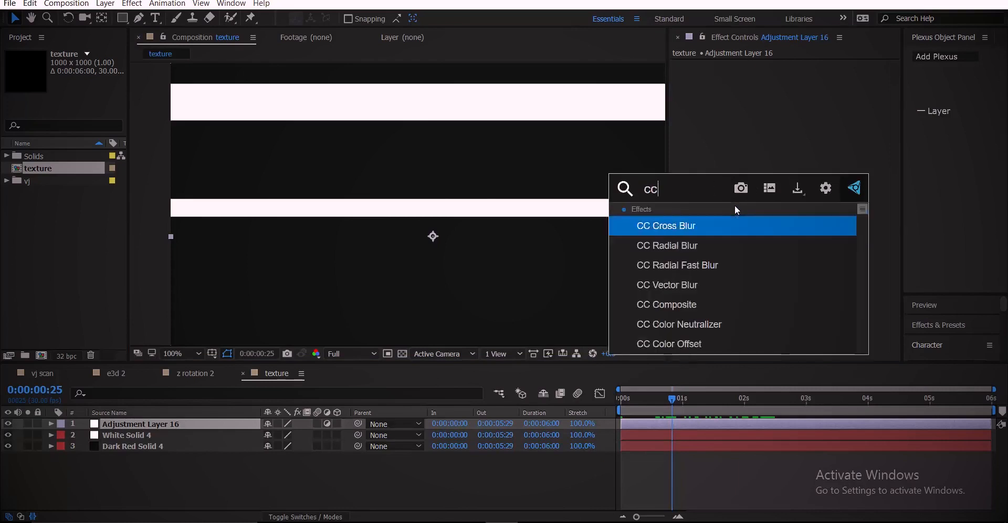
key(BackSpace)
key(BackSpace)
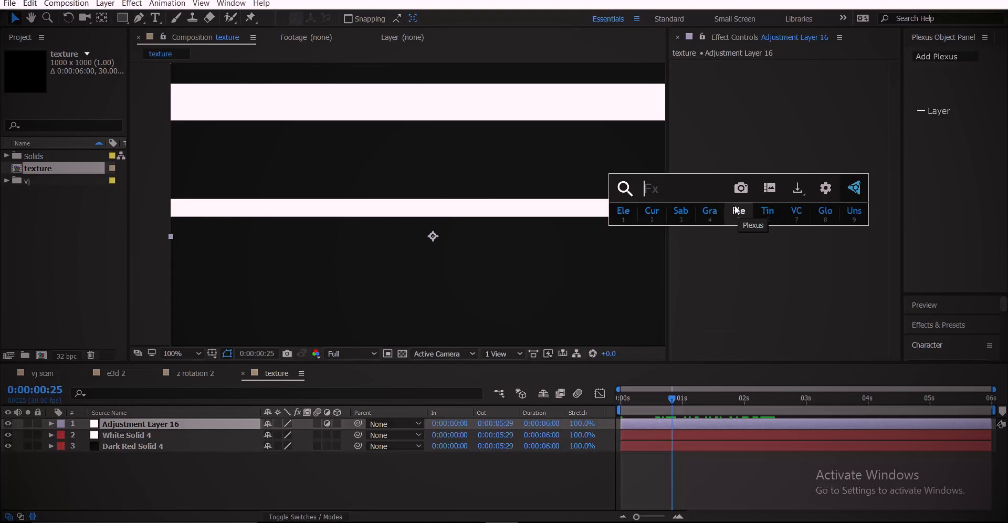
Search effects for "cc ba" and apply CC Ball Action to the adjustment layer.
text(cc )
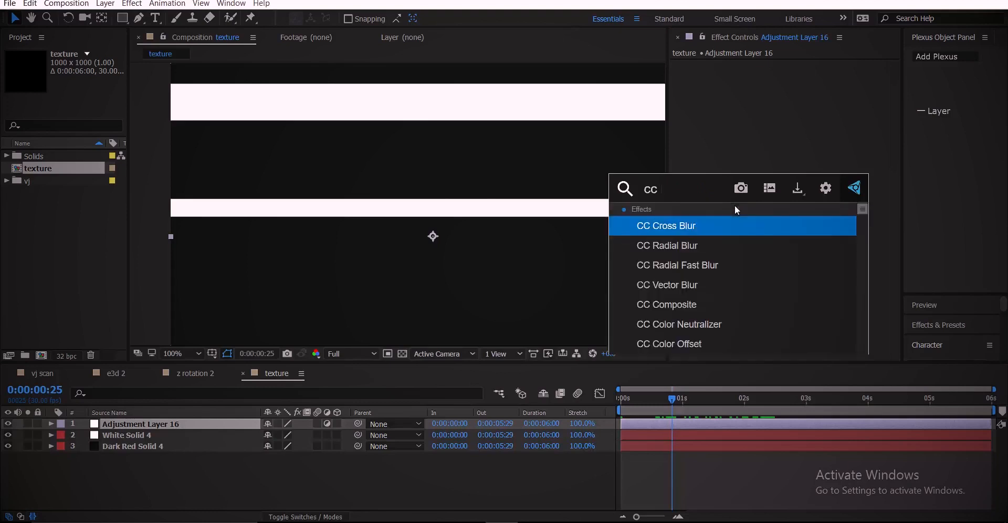
text(ba)
click(744, 225)
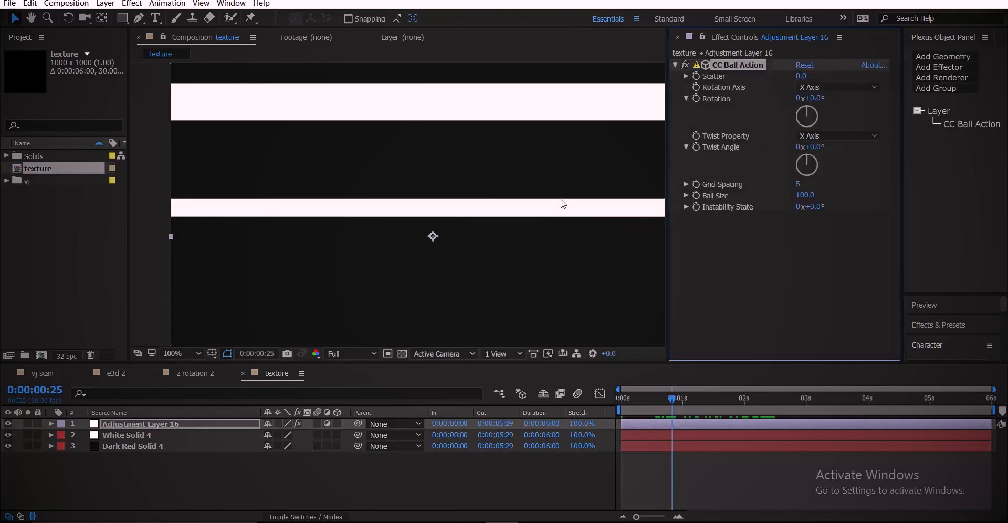
In CC Ball Action, set Ball Size to 54 and Grid Spacing to 2, and check the dots up close.
key(period)
key(period)
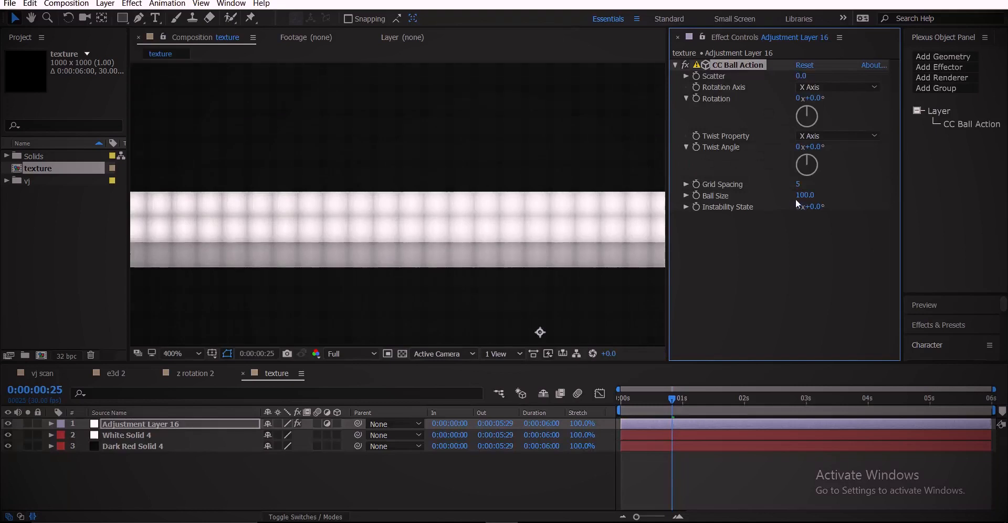
drag(800, 195, 785, 200)
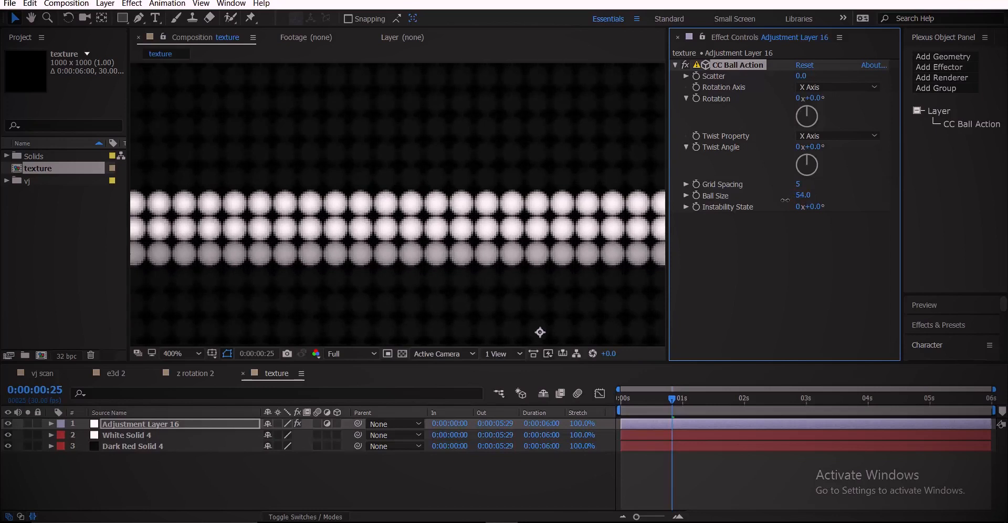
scroll(476, 205, down, 4)
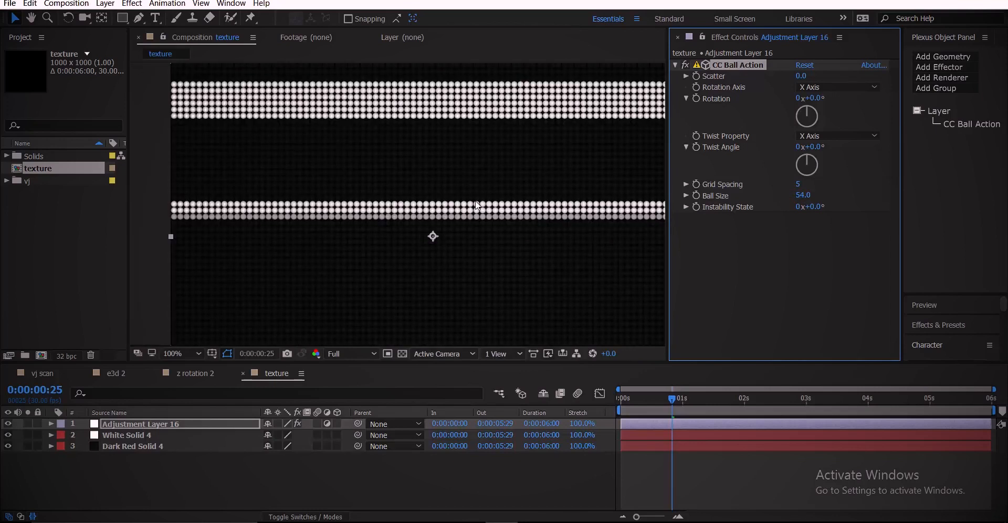
drag(798, 185, 795, 185)
scroll(543, 184, up, 4)
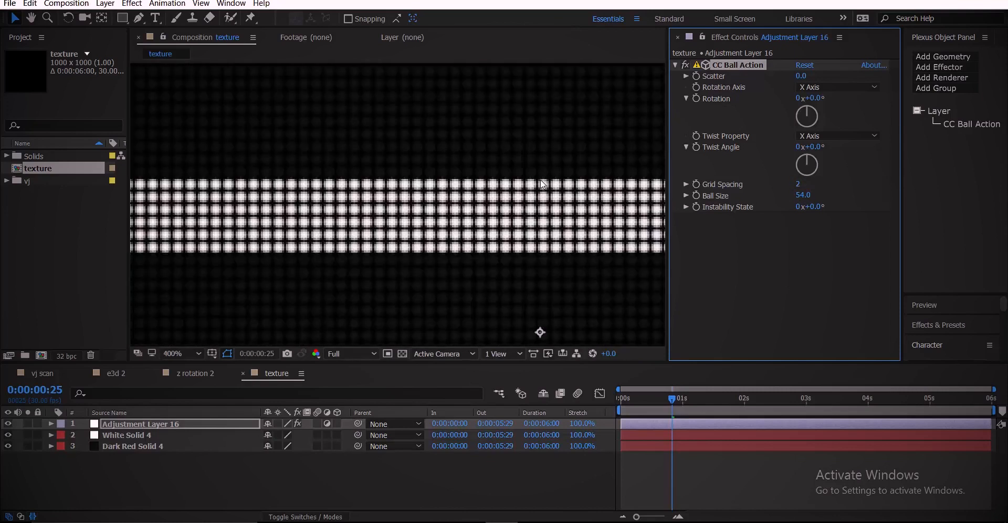
Set CC Ball Action's Ball Size to 52, preview the texture composition and return to its first frame.
scroll(542, 184, down, 2)
mouse_move(800, 195)
mouse_down()
mouse_move(767, 195)
mouse_move(812, 195)
mouse_up()
scroll(504, 206, down, 2)
scroll(633, 207, up, 1)
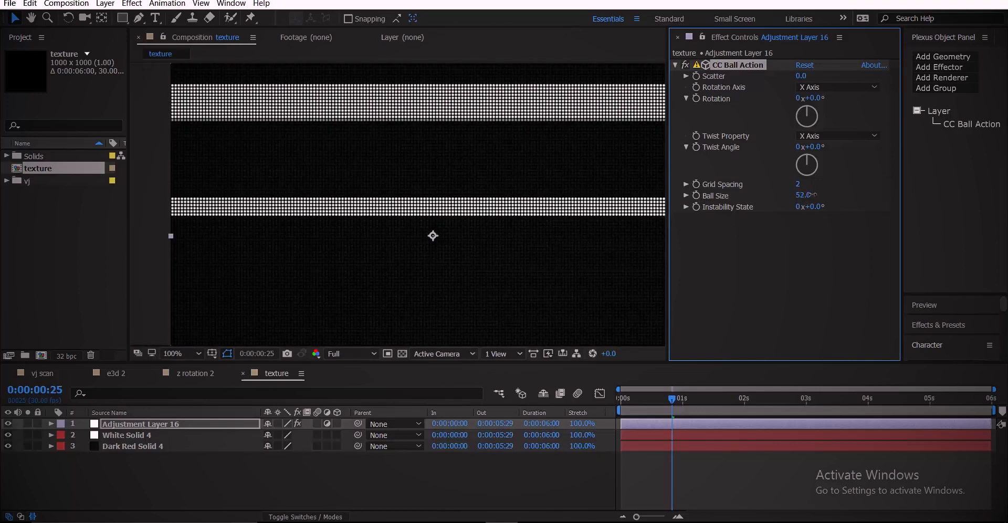
scroll(583, 239, down, 1)
key(space)
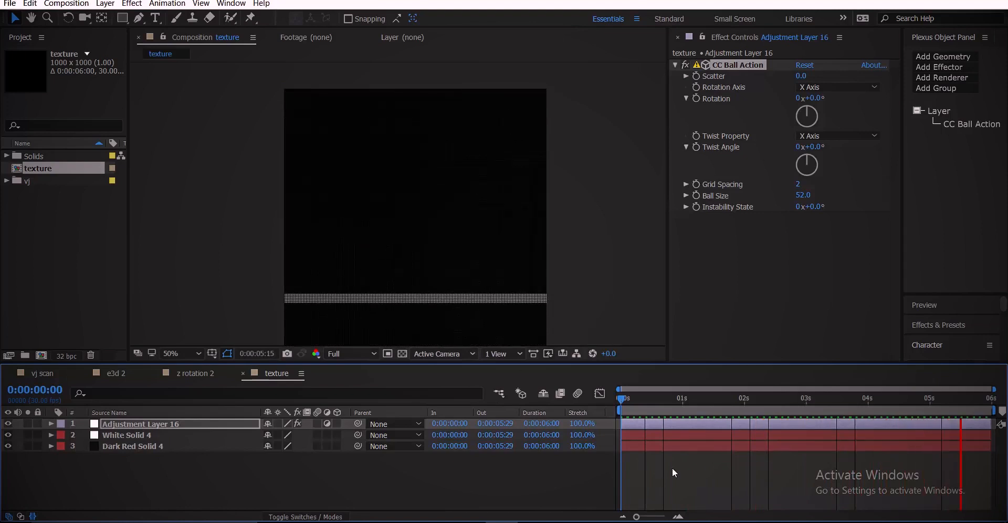
click(621, 400)
Close the z rotation 2, e3d 2 and vj scan timelines, keeping only the texture composition open.
click(192, 373)
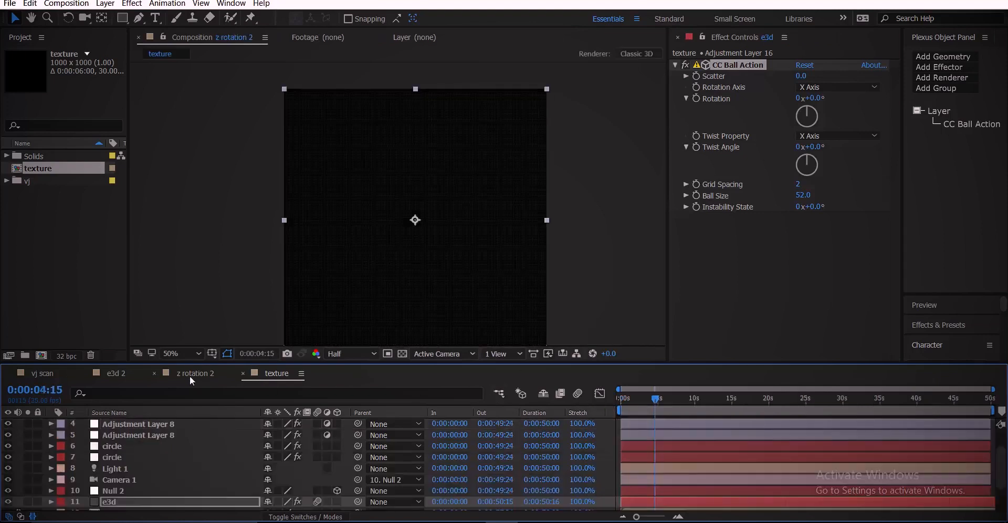
click(276, 373)
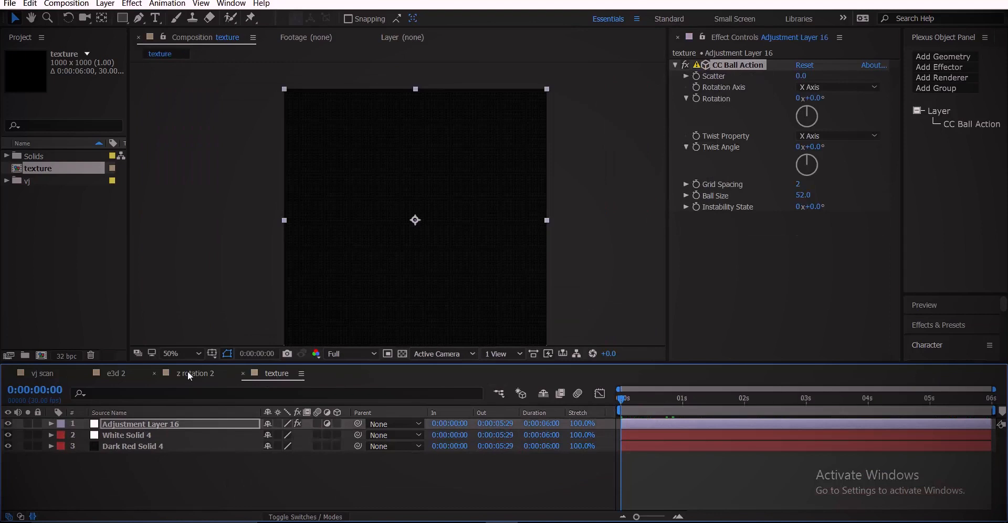
click(153, 373)
click(85, 373)
click(9, 373)
Create a composition named "main vj loop" at 1920 x 1000 px, 30 fps, with a duration of 20 seconds.
click(41, 356)
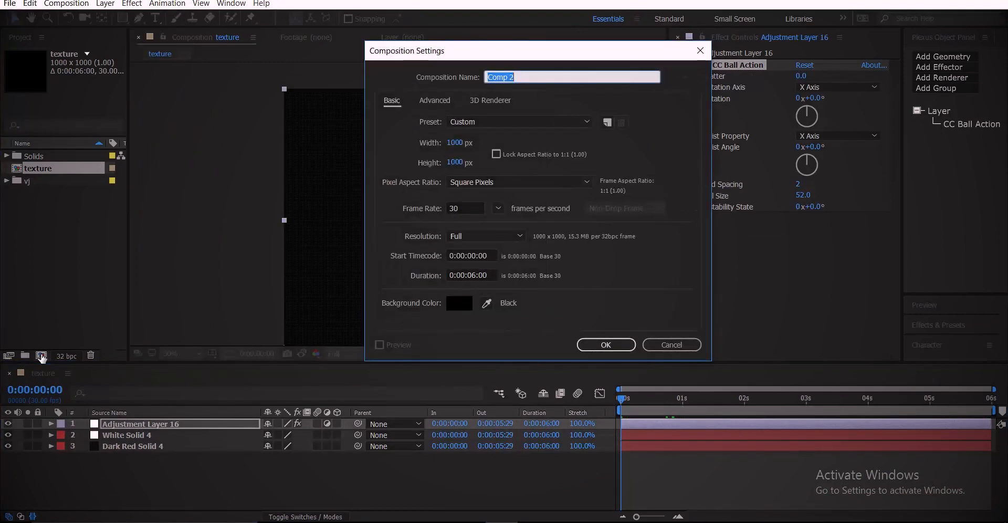
text(main vj loop scomop)
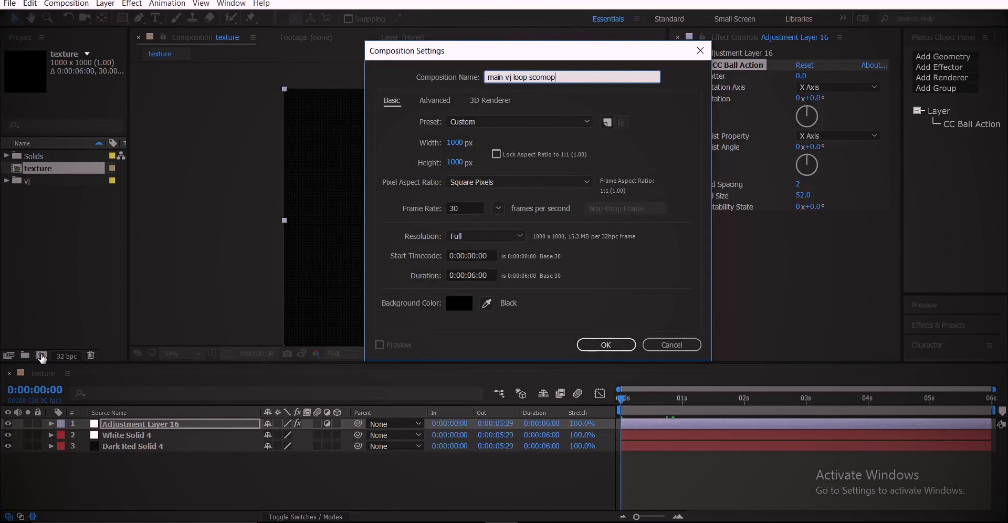
key(BackSpace)
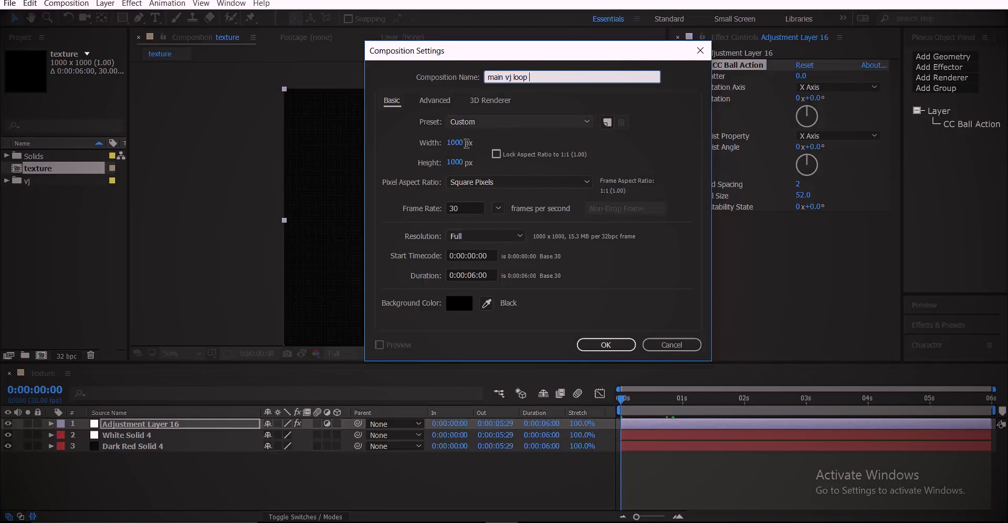
click(456, 144)
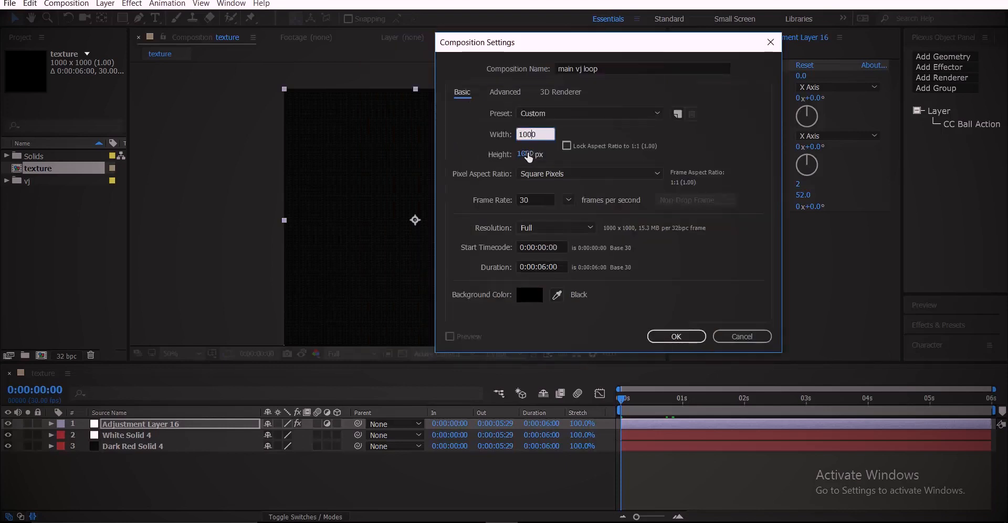
click(527, 154)
click(532, 134)
text(1920)
click(545, 264)
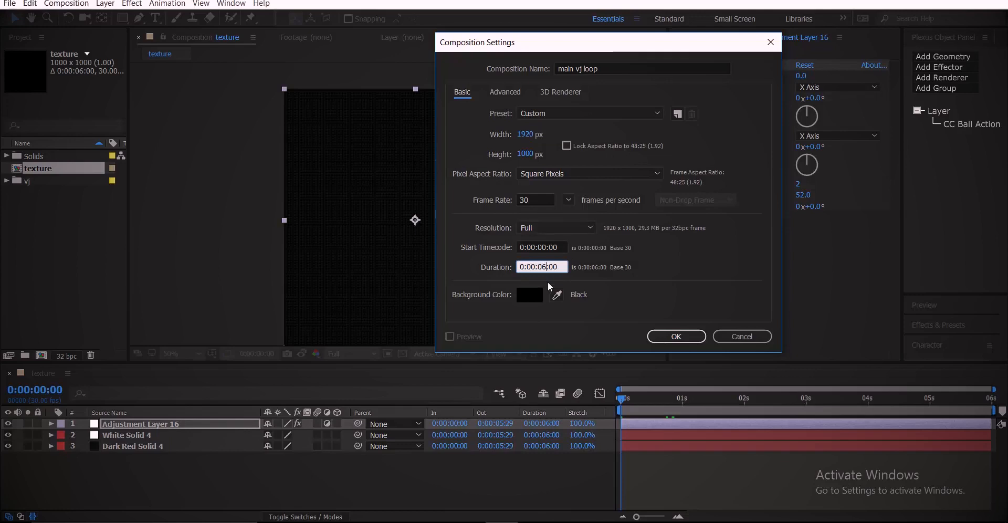
text(20)
click(677, 333)
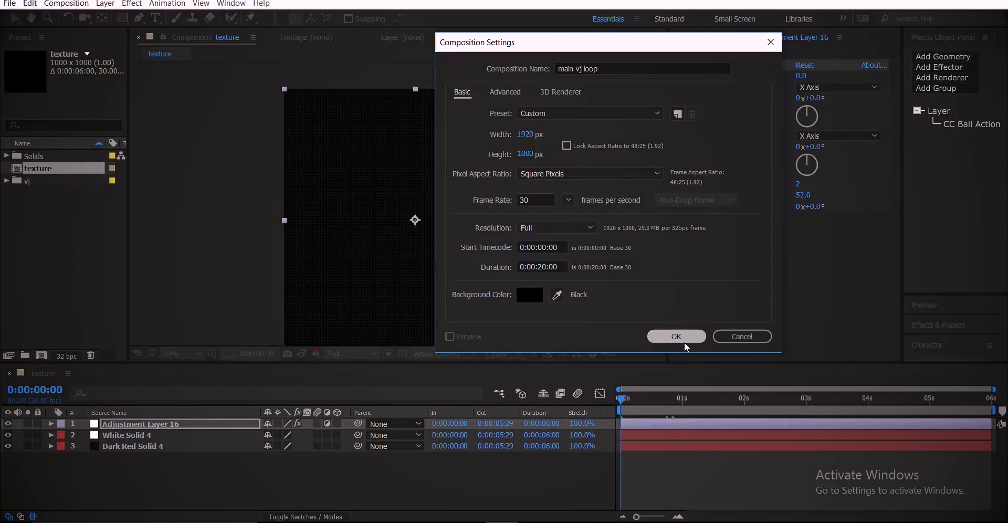
click(682, 339)
key(space)
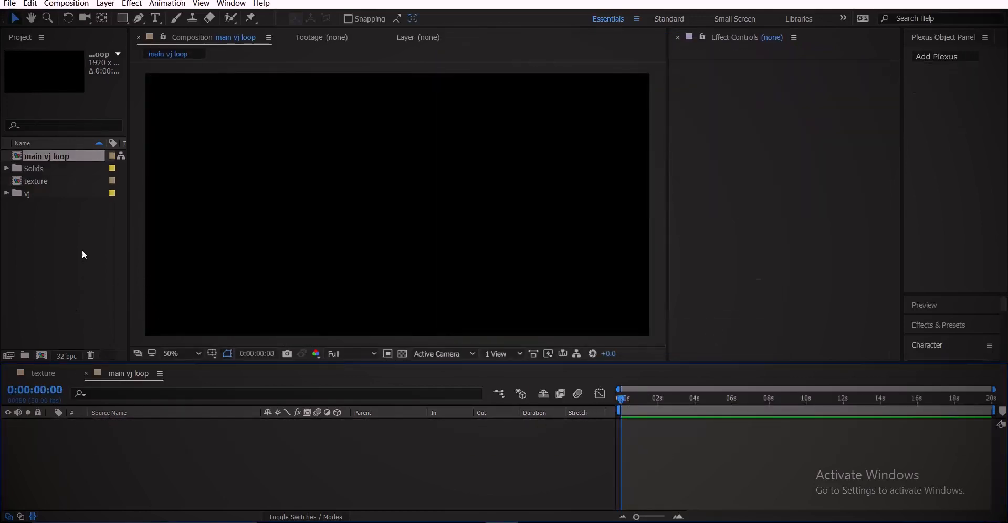
Create another composition named "texture loop" at 1000 x 1000 px with a 20-second duration.
click(42, 356)
click(528, 135)
text(1000)
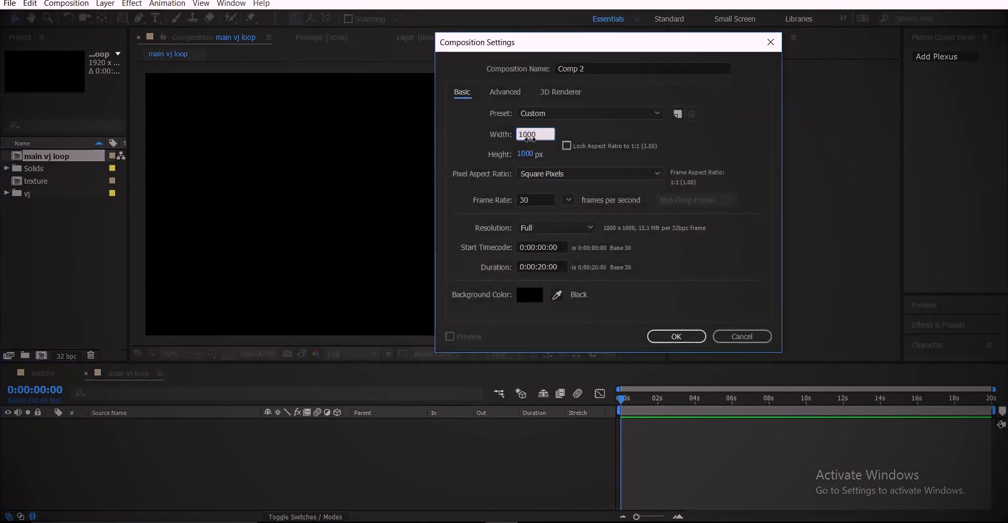
click(599, 71)
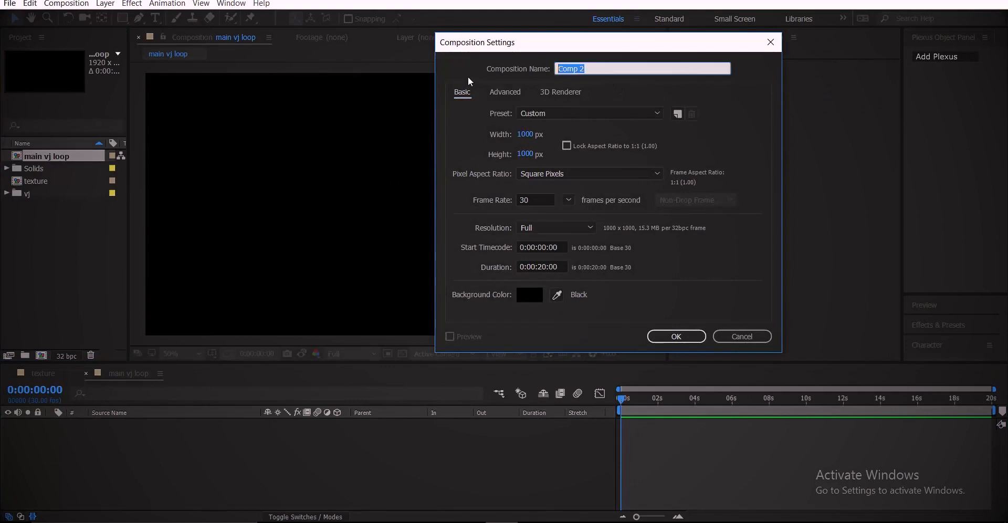
text(texture loop)
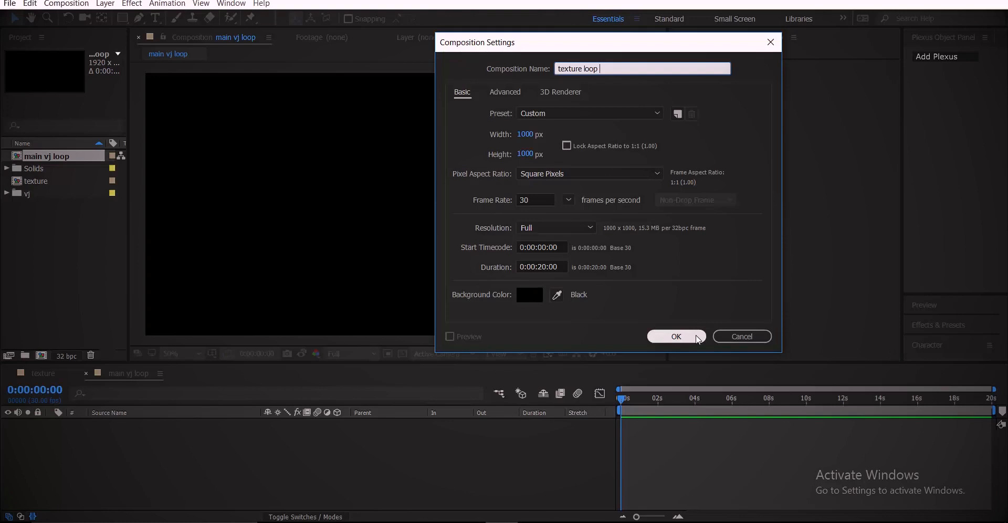
click(697, 338)
Place the texture composition in the texture loop timeline and preview its movement up to about 4 seconds.
drag(31, 178, 152, 481)
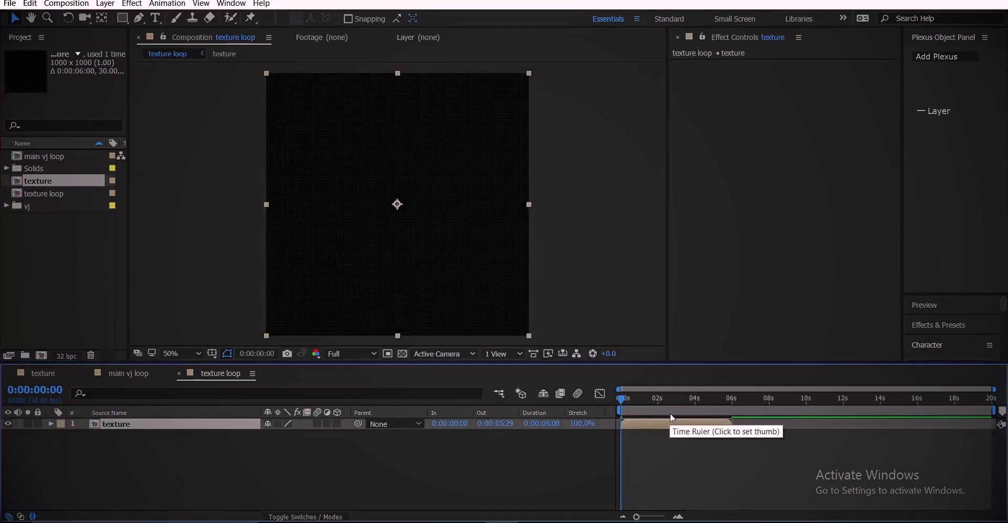
key(space)
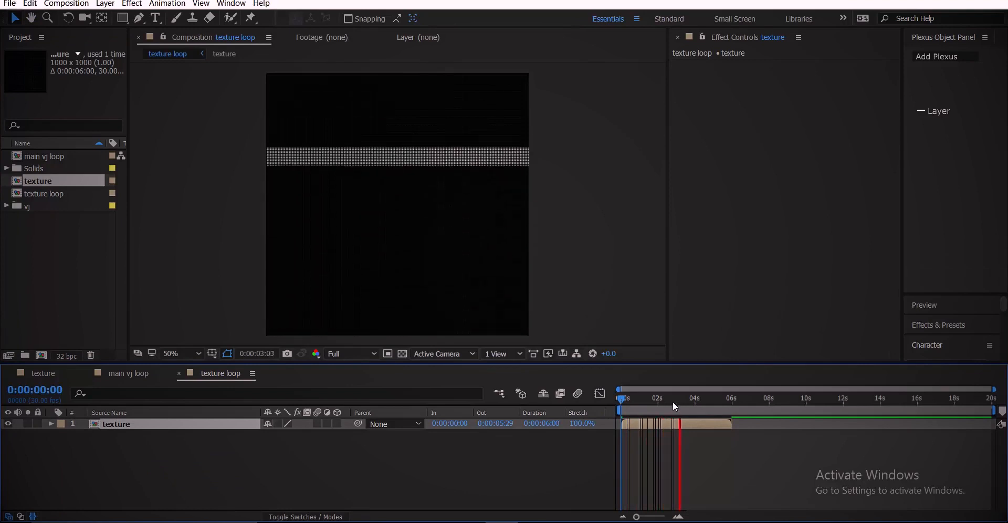
drag(674, 403, 696, 404)
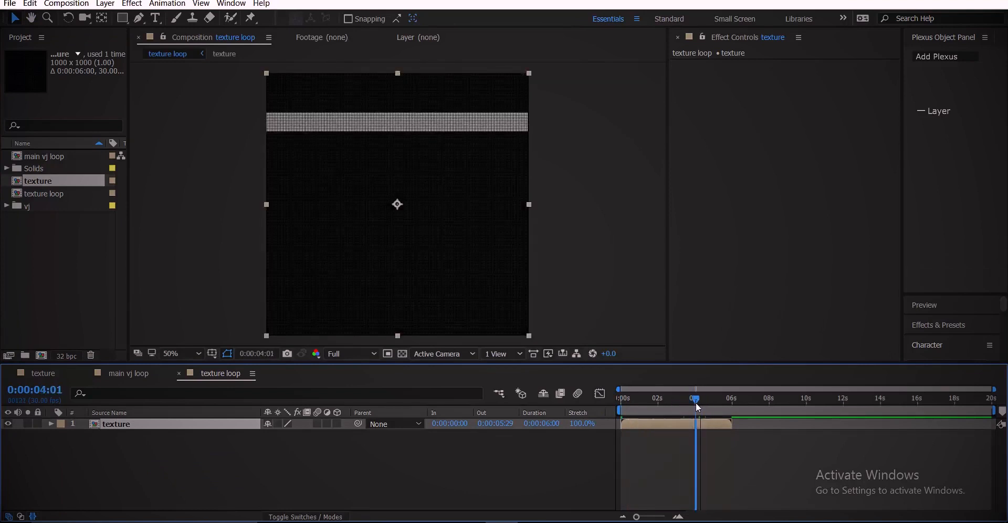
Enable time remapping on the texture layer and extend its out point to the end of the 20-second composition.
right_click(701, 423)
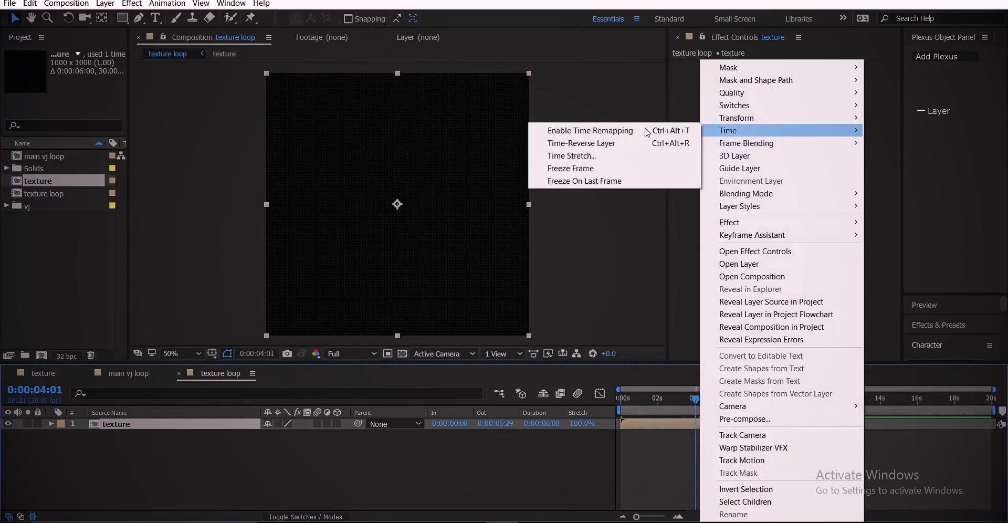
click(638, 129)
drag(733, 424, 994, 415)
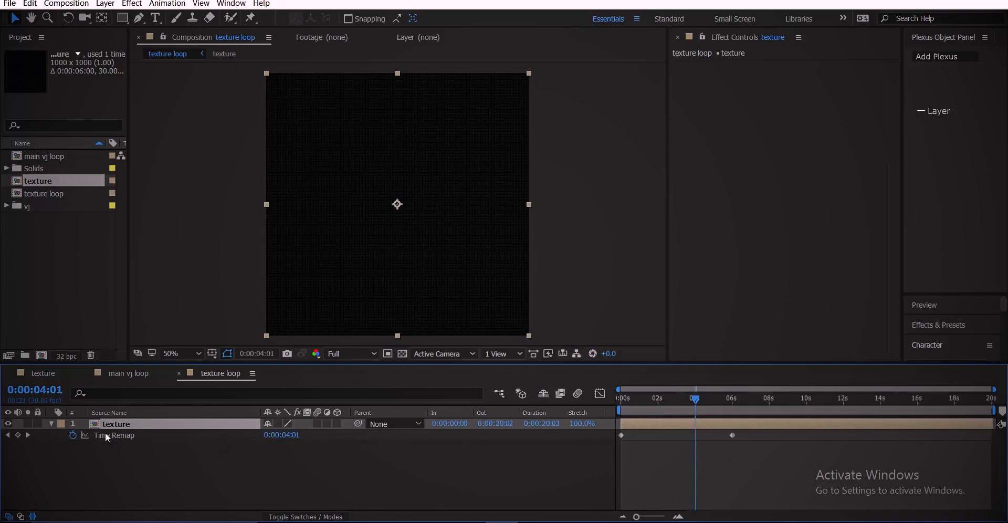
Add the expression loopOut() to the texture layer's Time Remap, preview from the start and check the frame just past 6 seconds.
alt+click(72, 436)
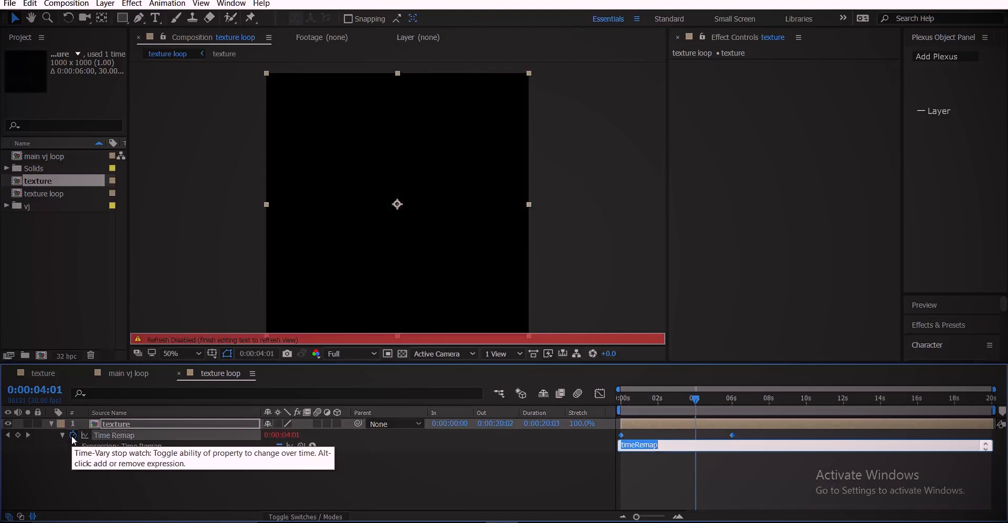
key(BackSpace)
text(lopp)
key(BackSpace)
key(BackSpace)
text(opOut()
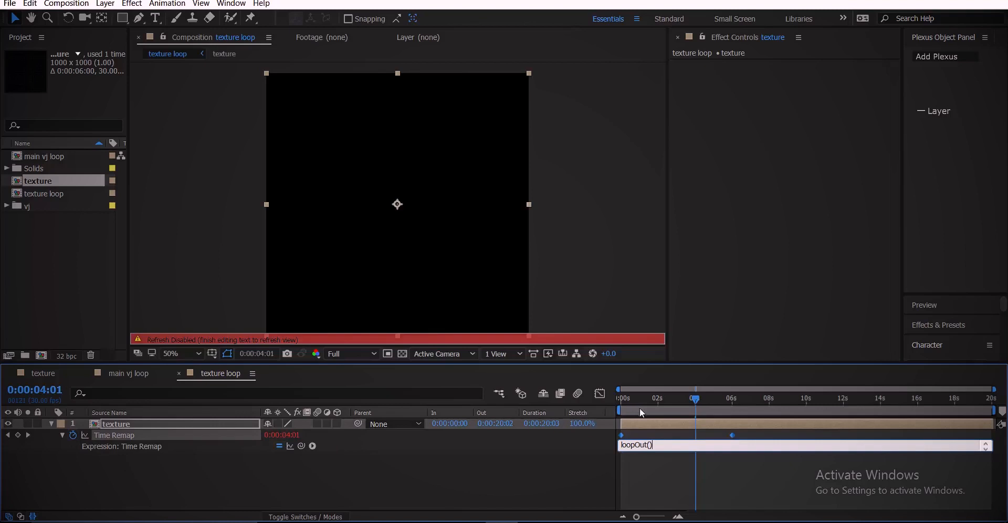
drag(640, 402, 522, 401)
key(space)
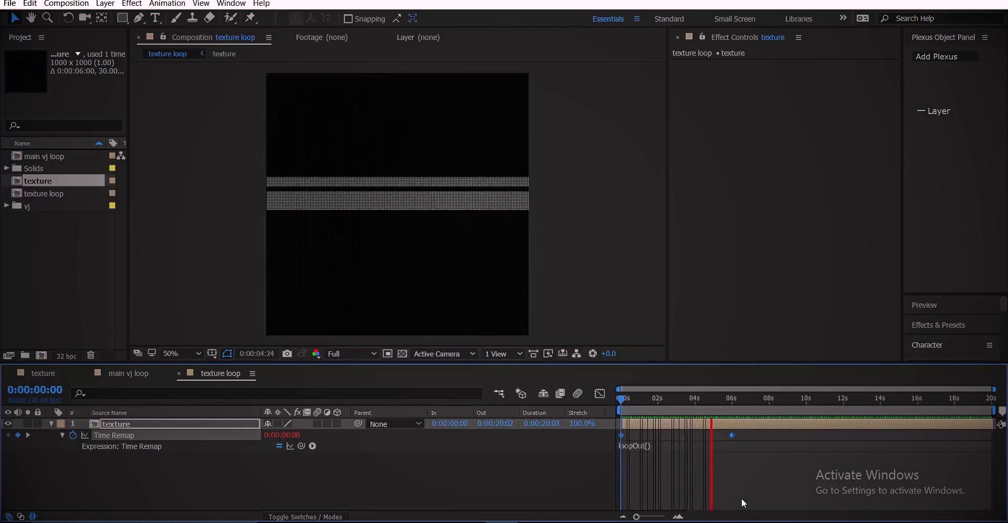
click(734, 398)
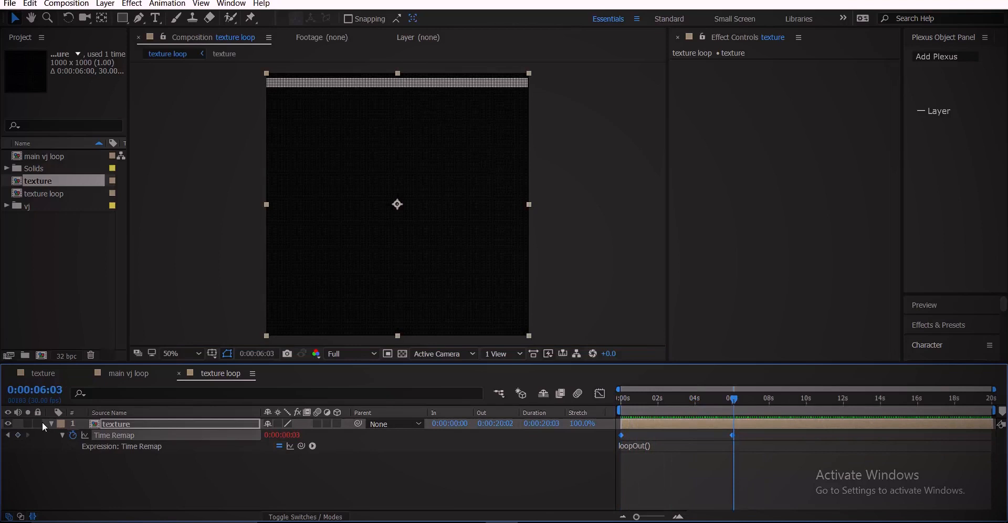
Add a cyan point light with 221% intensity to the texture loop composition.
right_click(128, 466)
mouse_move(205, 365)
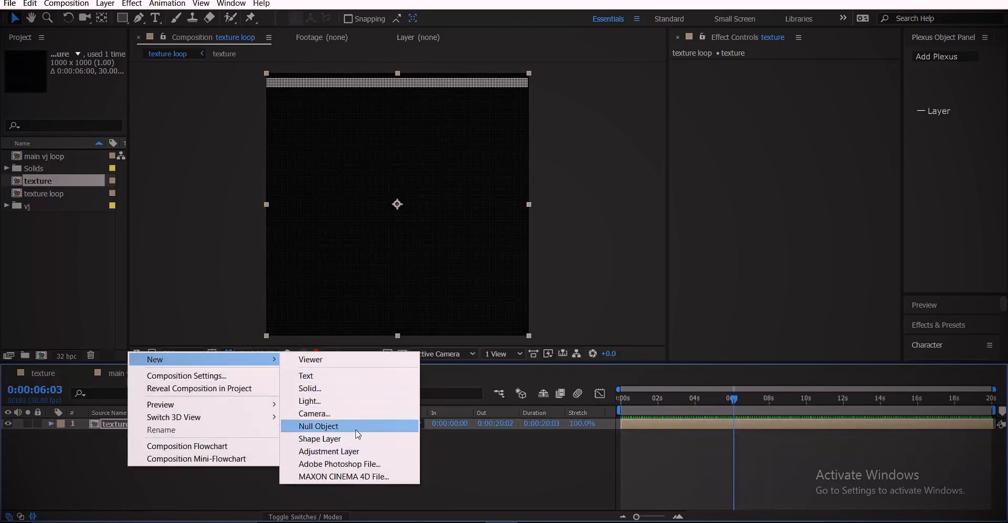
click(310, 401)
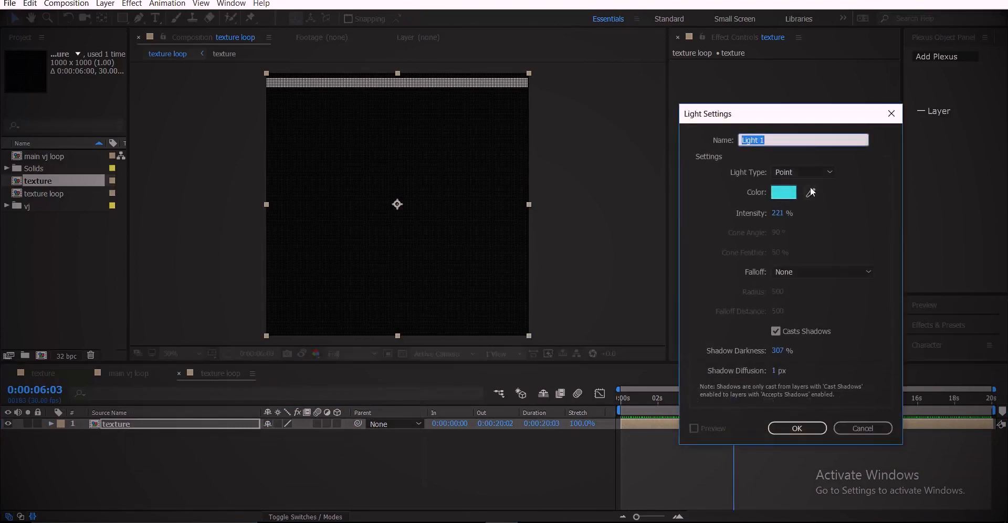
click(788, 426)
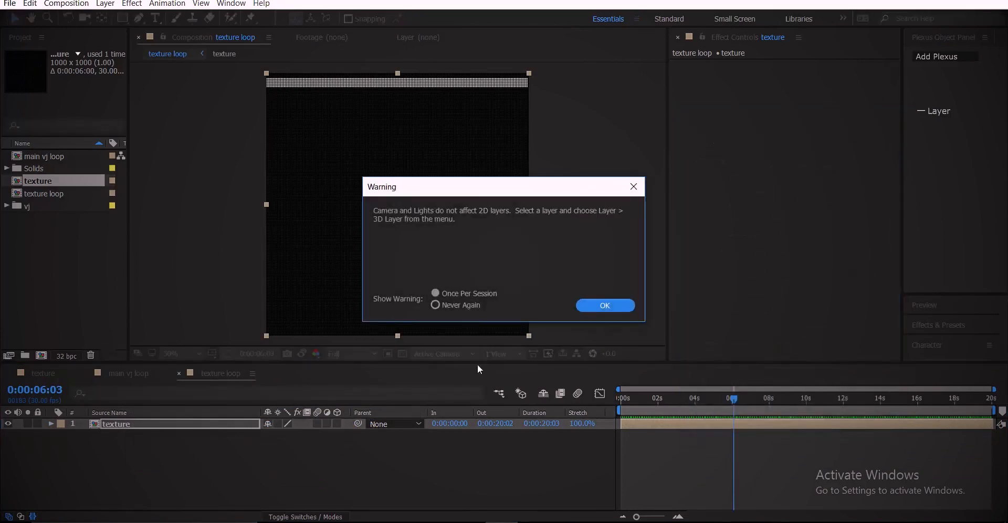
click(607, 305)
Make the texture layer 3D so the light affects it, and check the tinted strips at 0:00:02:19.
click(177, 434)
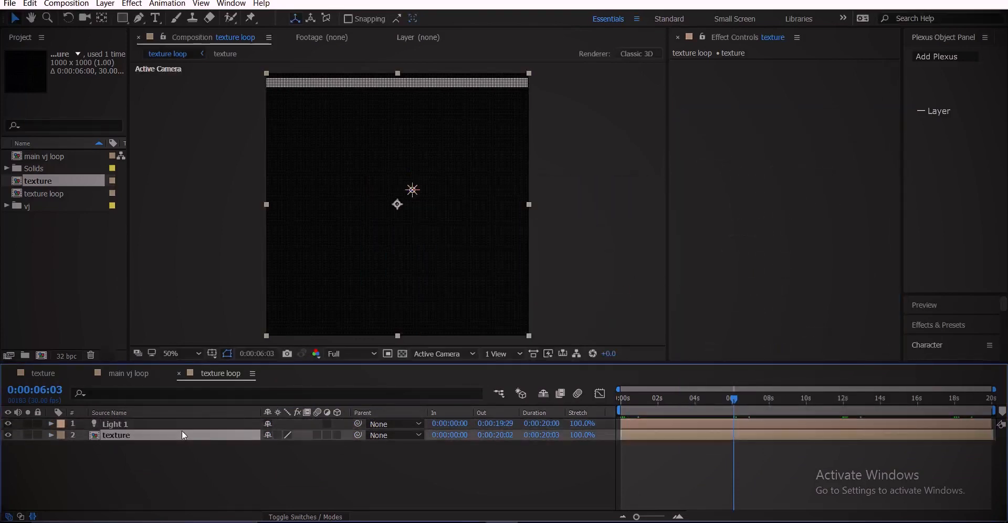
key(F4)
key(F4)
click(339, 436)
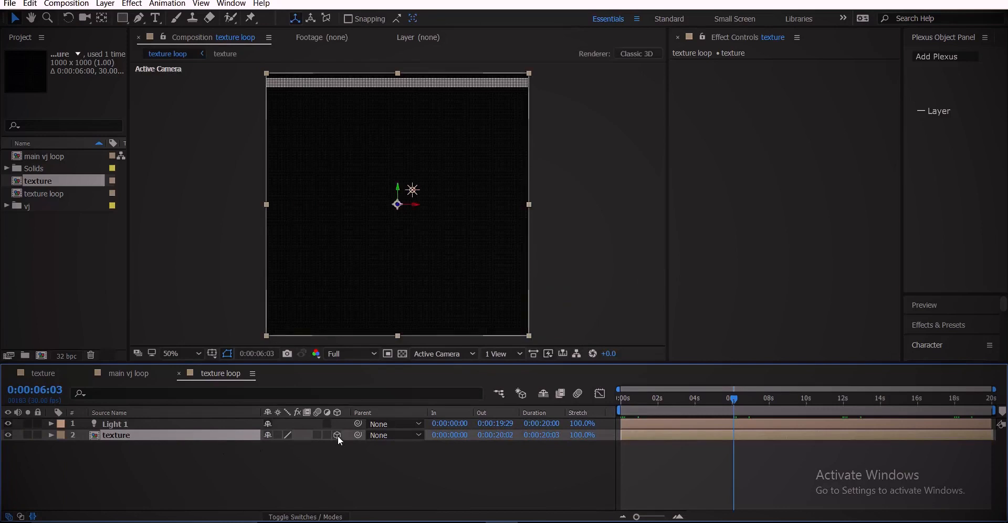
mouse_move(653, 396)
mouse_down()
mouse_move(644, 398)
mouse_move(687, 399)
mouse_move(670, 402)
mouse_up()
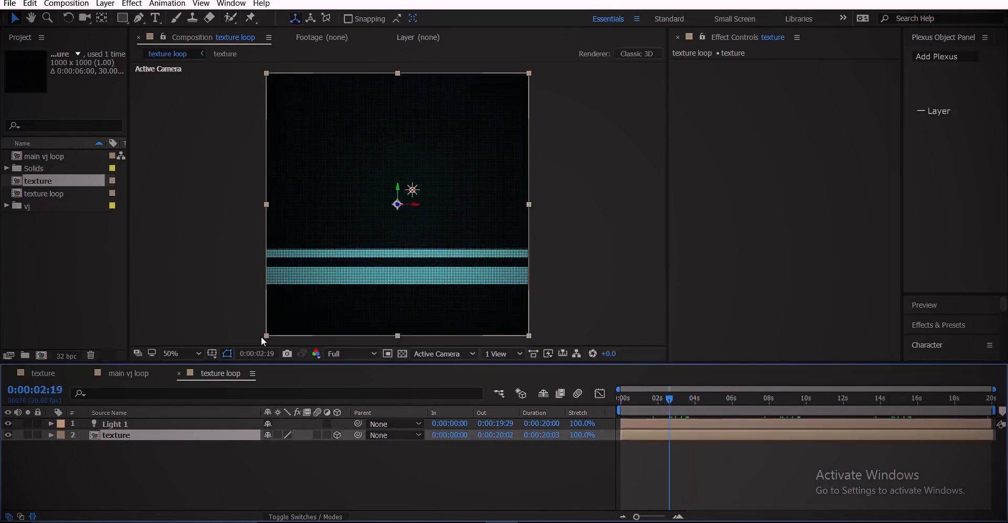
scroll(346, 272, up, 1)
scroll(348, 269, down, 1)
Add an adjustment layer above the light, name it "color control" and leave it selected.
click(146, 425)
right_click(122, 464)
mouse_move(183, 363)
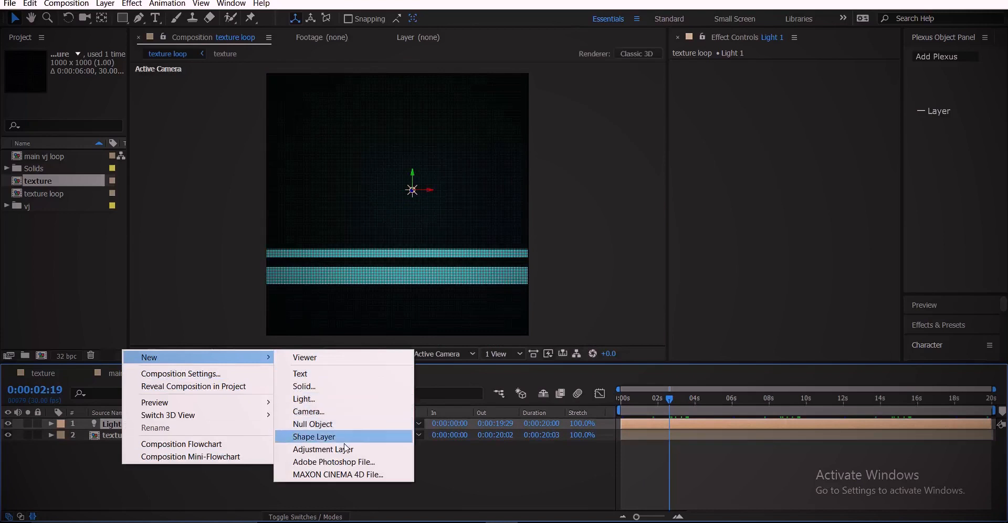
click(328, 449)
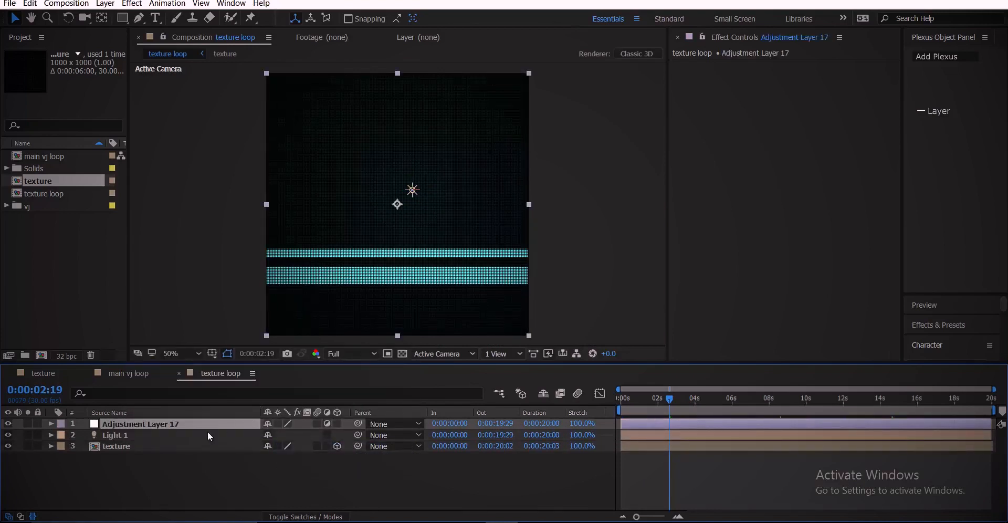
key(Return)
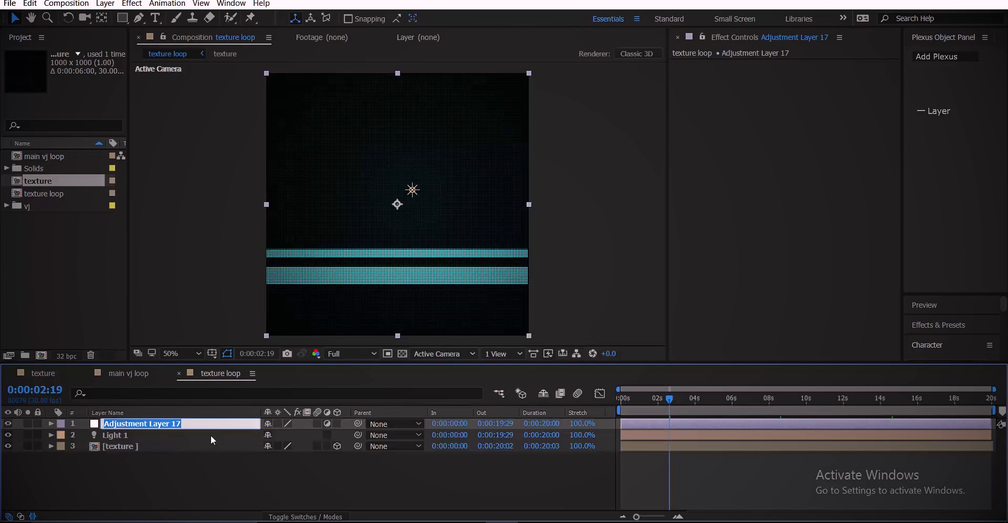
text(color)
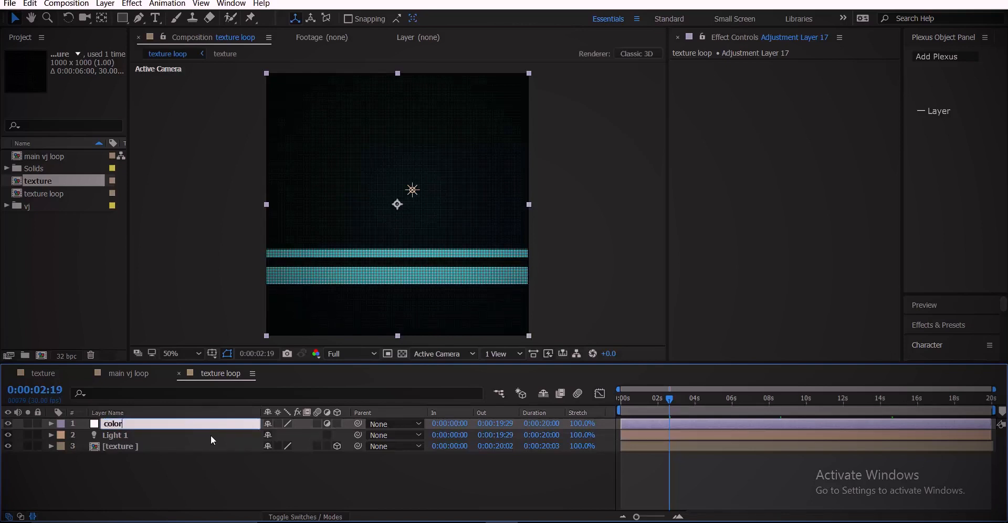
text( control)
key(Return)
click(133, 436)
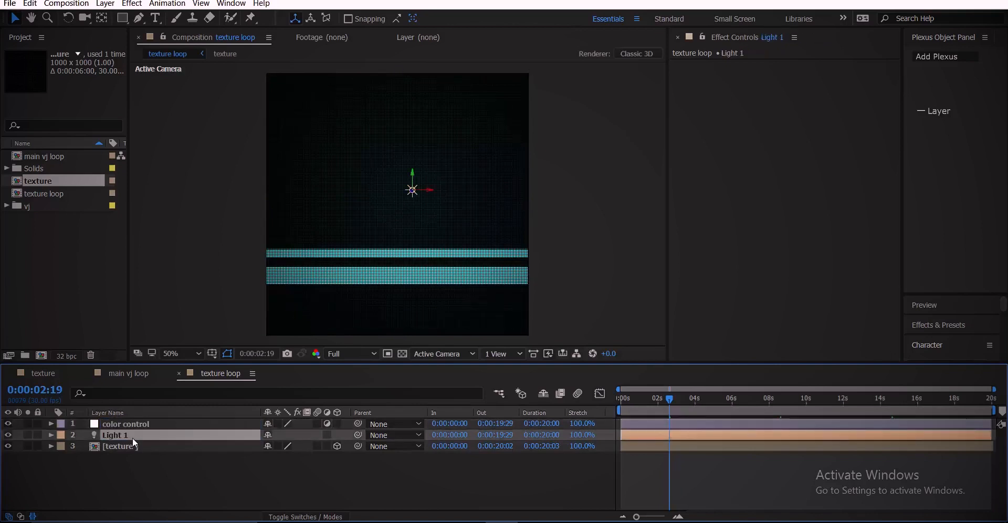
click(138, 424)
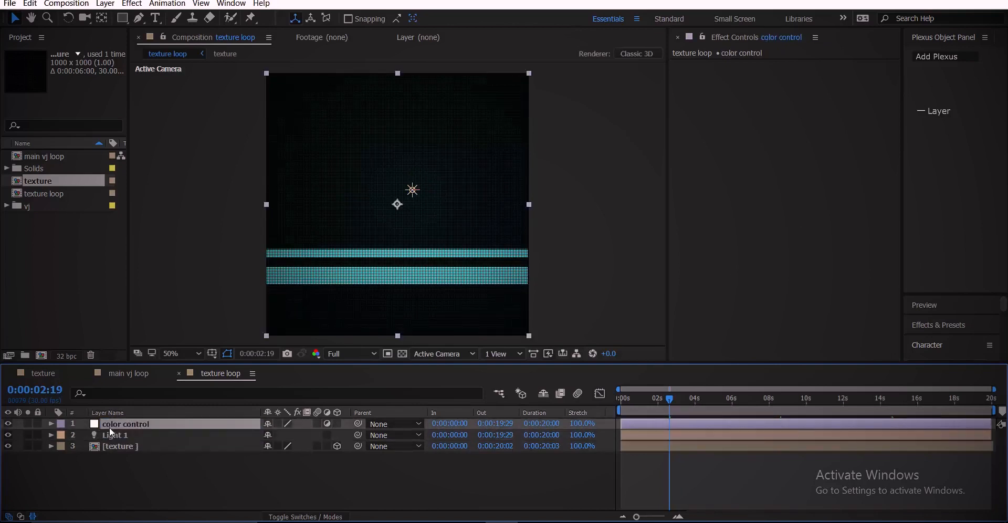
Add a Slider Control effect to the color control layer and lock its effect controls so they stay displayed.
click(811, 199)
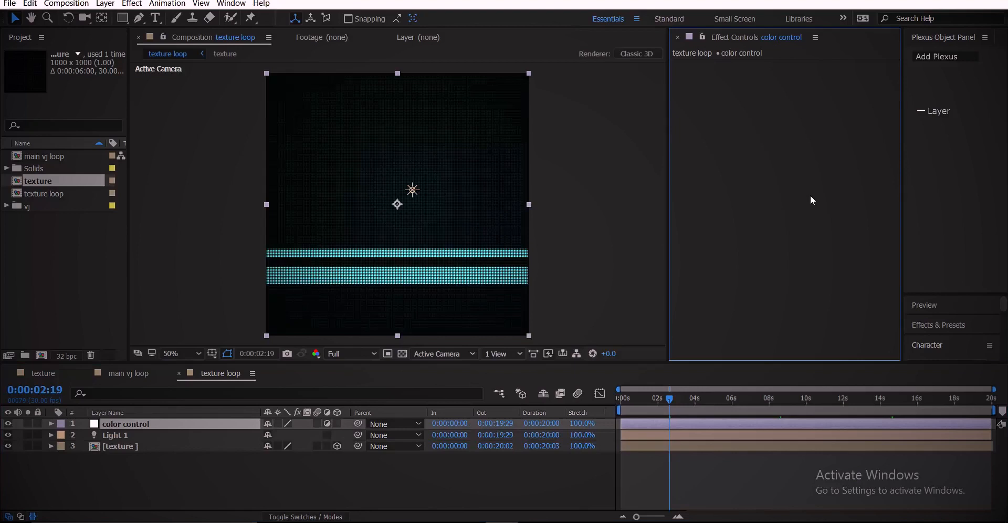
key(ctrl+space)
text(slide)
key(Return)
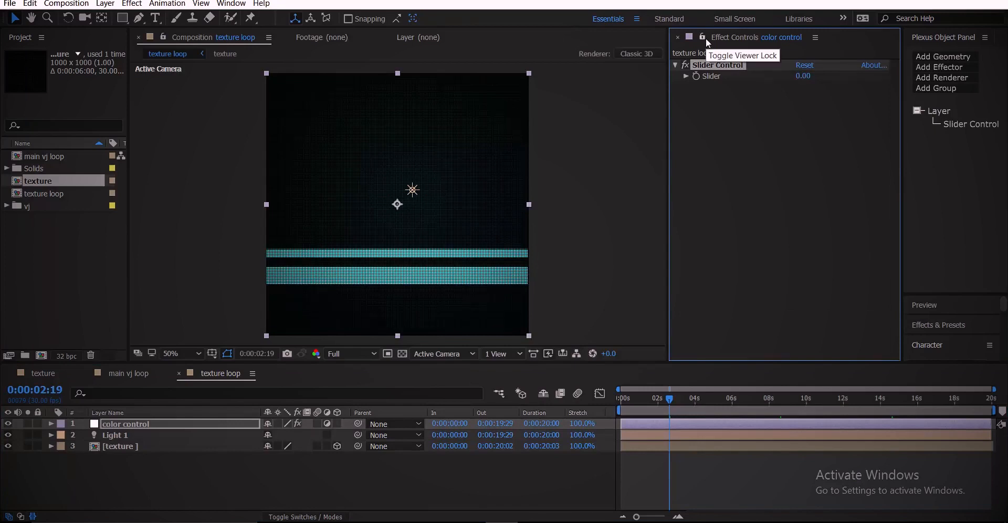
click(703, 38)
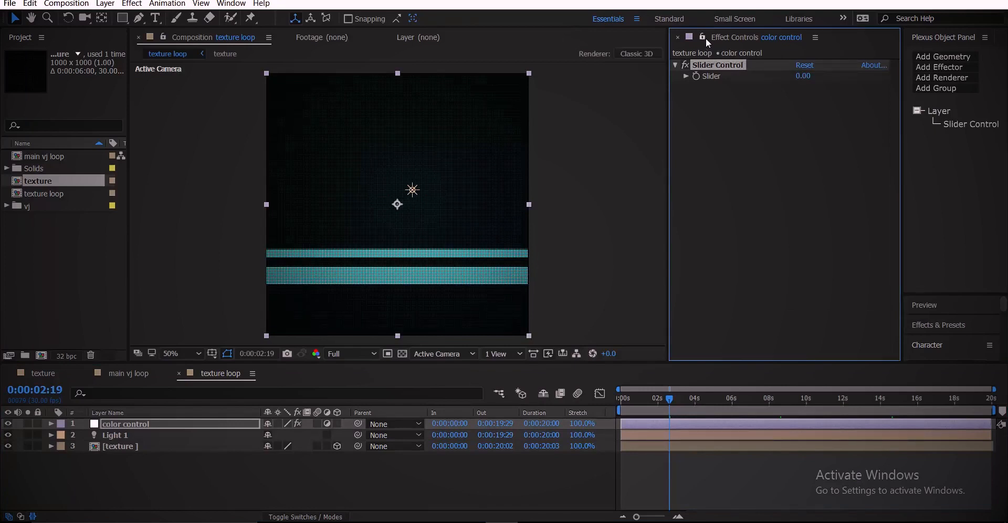
Give the point light's Color the expression wiggle(12, …), with the color control layer's Slider linked as the amount.
click(107, 438)
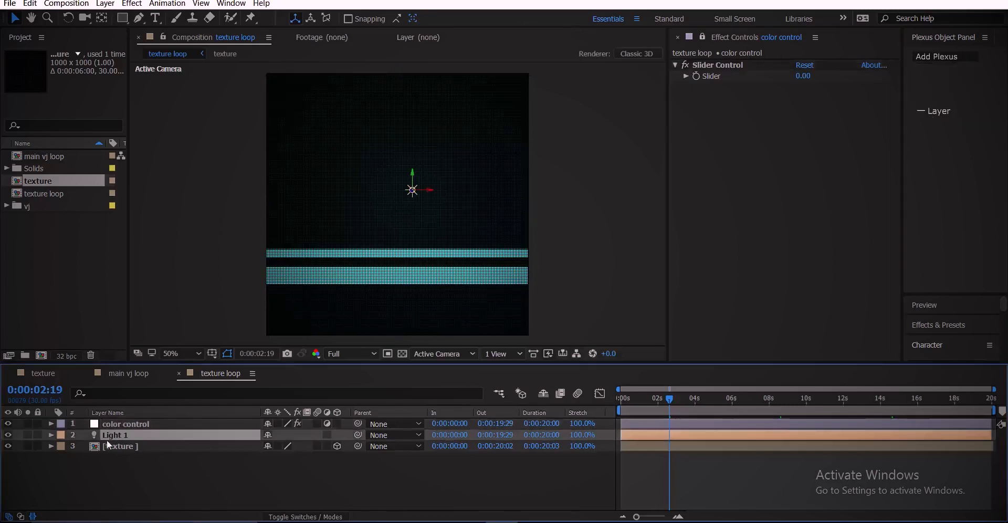
click(51, 436)
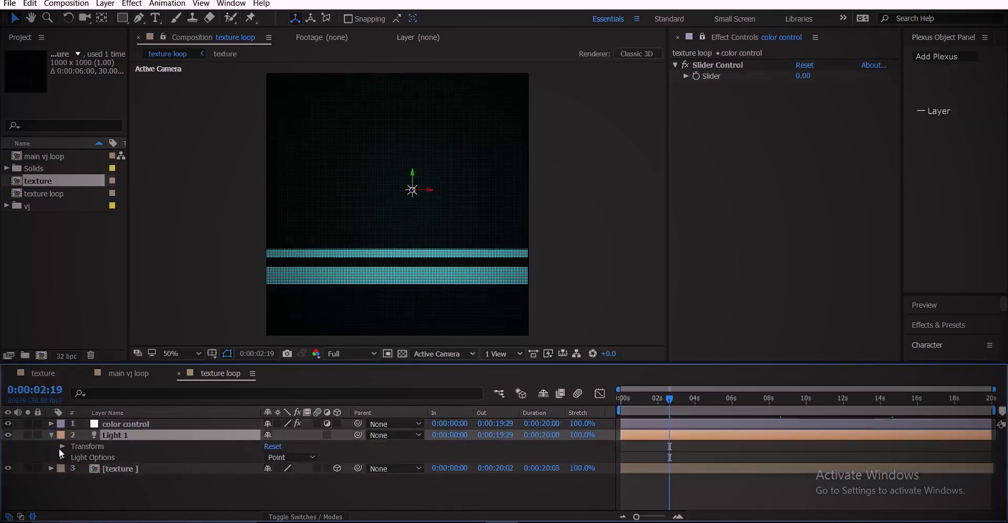
click(62, 447)
click(63, 447)
click(62, 457)
scroll(157, 455, down, 2)
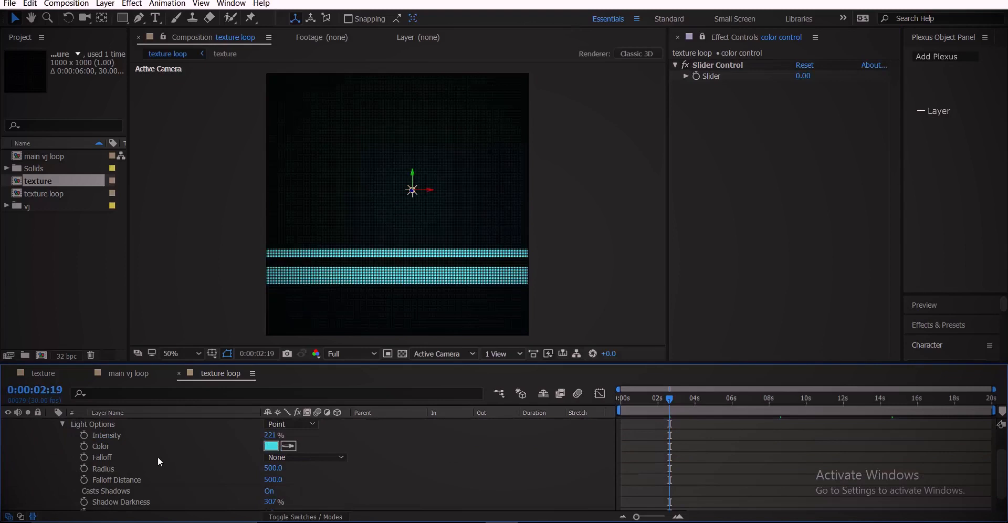
alt+click(86, 445)
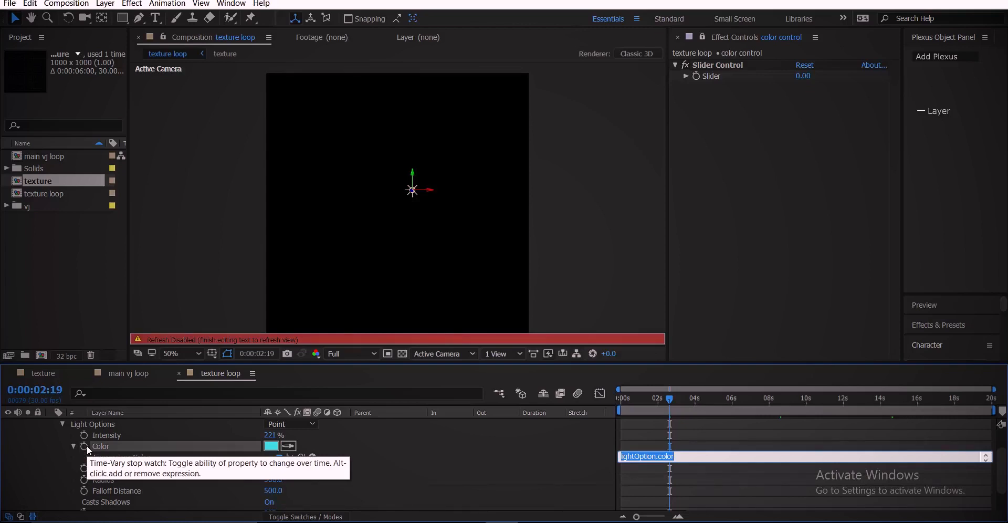
text(wiggle()
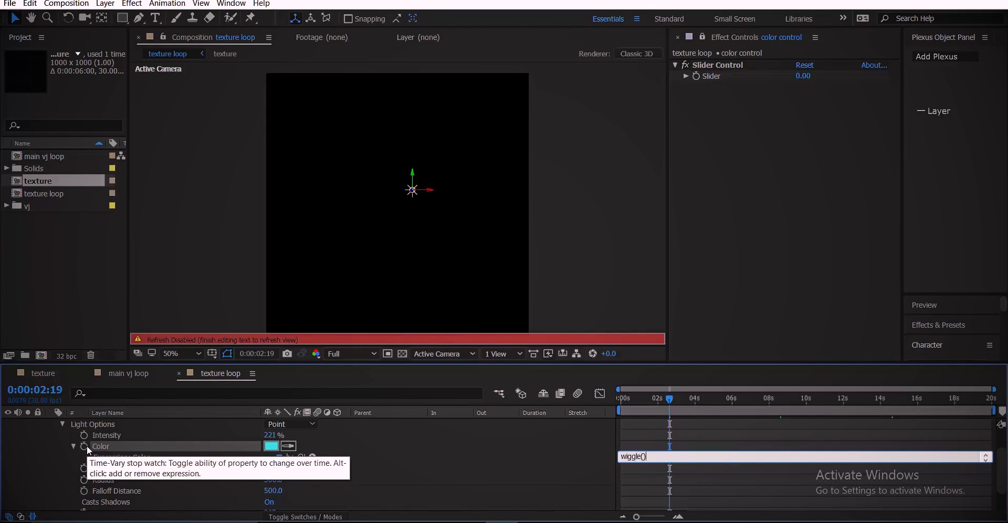
text(12,)
mouse_move(301, 457)
mouse_down()
mouse_move(714, 61)
mouse_move(726, 77)
mouse_up()
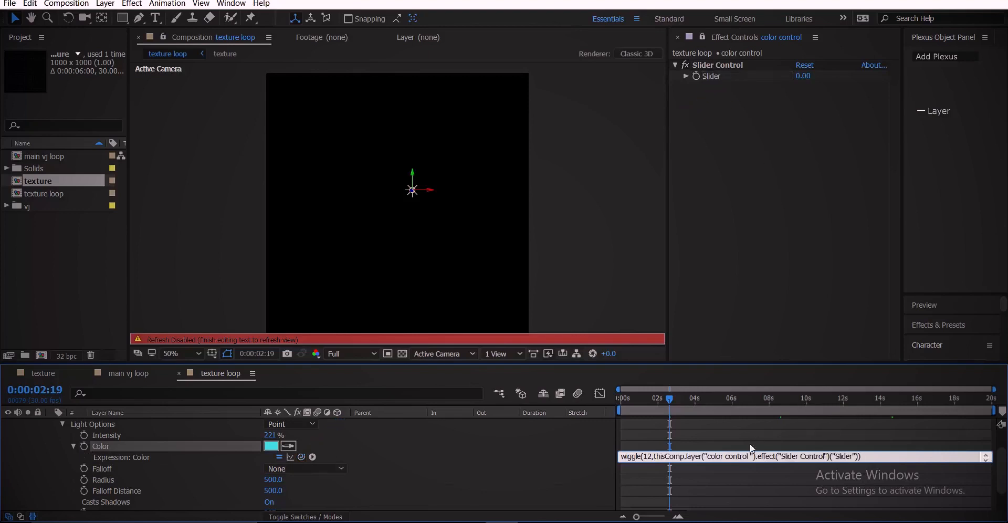
click(670, 423)
Preview the texture loop from the start and check the frame at 0:00:01:04.
drag(670, 406, 572, 408)
key(space)
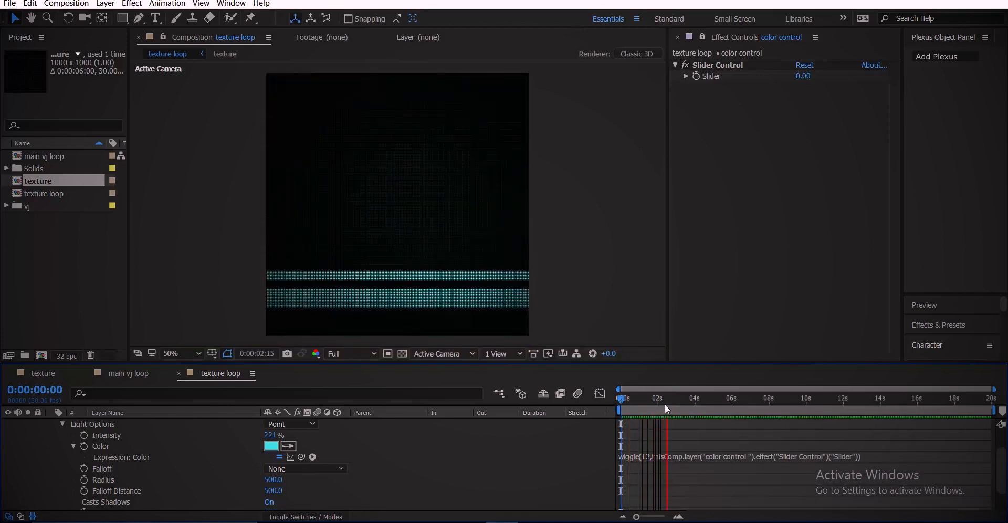
click(691, 400)
drag(738, 398, 643, 421)
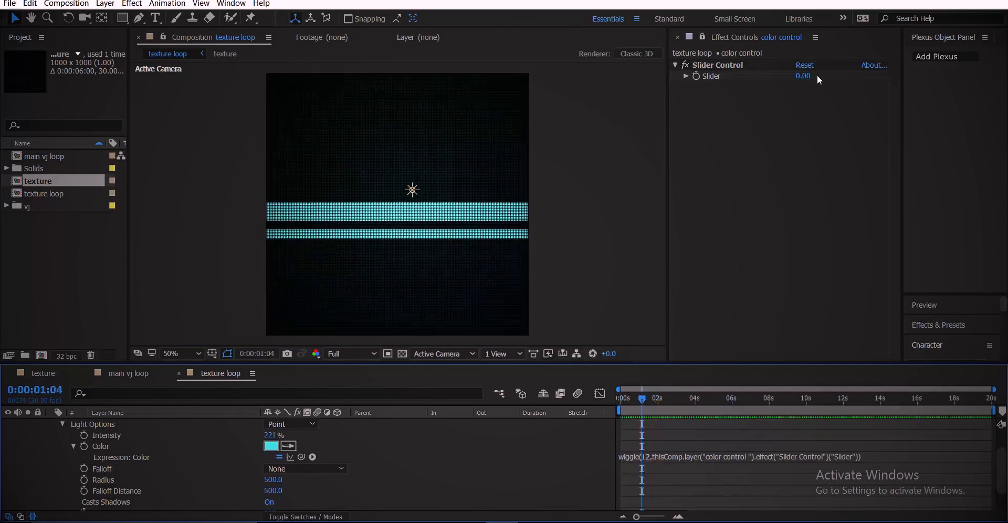
Set the color control slider to 13, preview the loop from the start and check the frame at 0:00:04:14.
click(804, 79)
text(9)
key(Return)
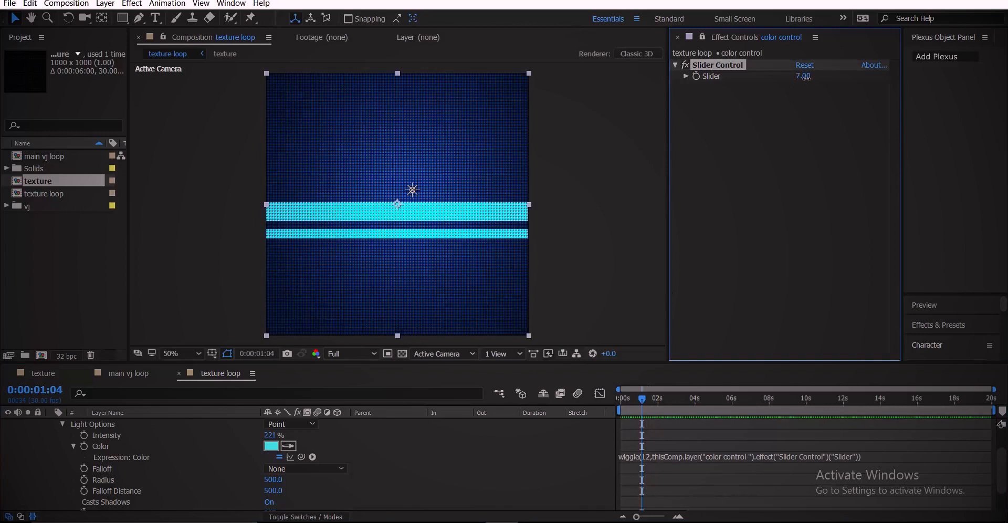
drag(808, 77, 812, 77)
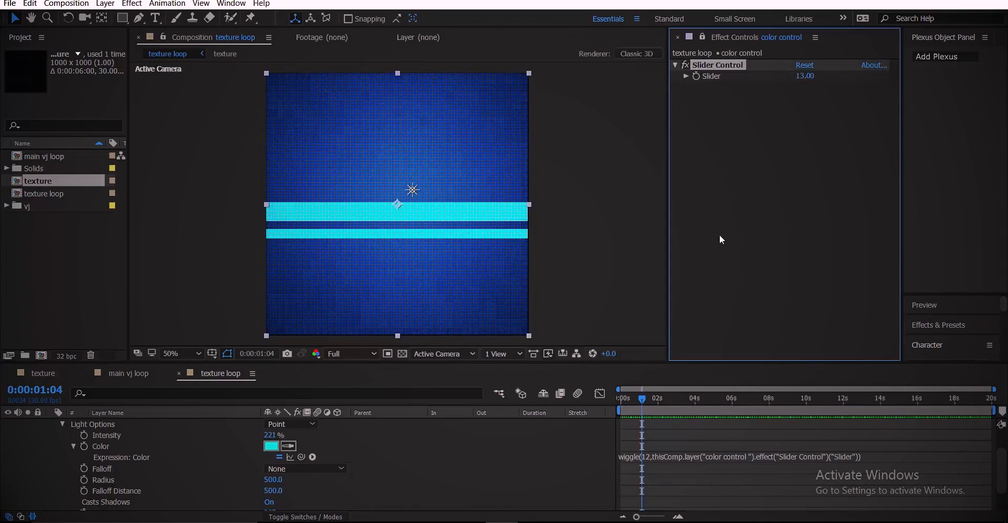
drag(643, 399, 566, 411)
key(space)
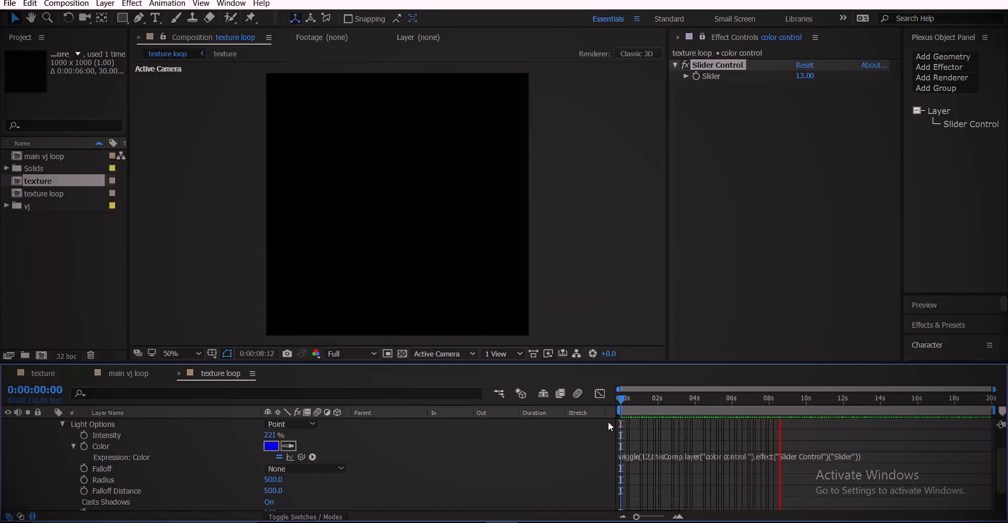
click(703, 402)
In the texture composition, unlock the effect controls and set CC Ball Action's Grid Spacing to 8 and Ball Size to 44.
scroll(67, 443, up, 2)
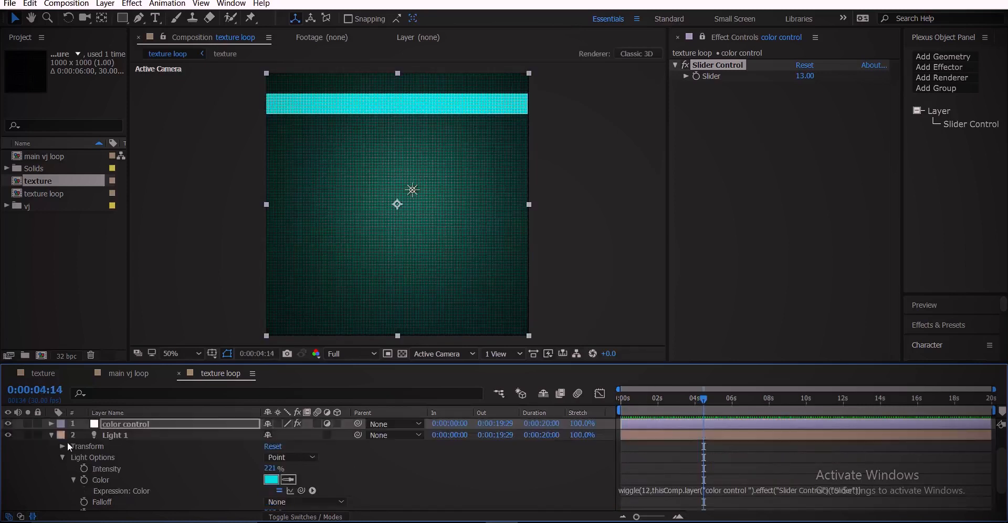
click(50, 437)
click(152, 449)
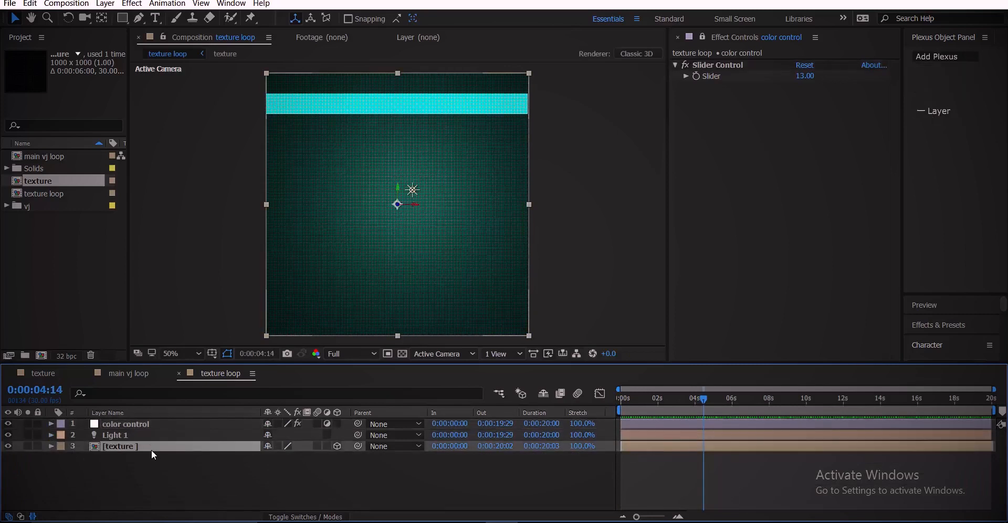
double_click(160, 445)
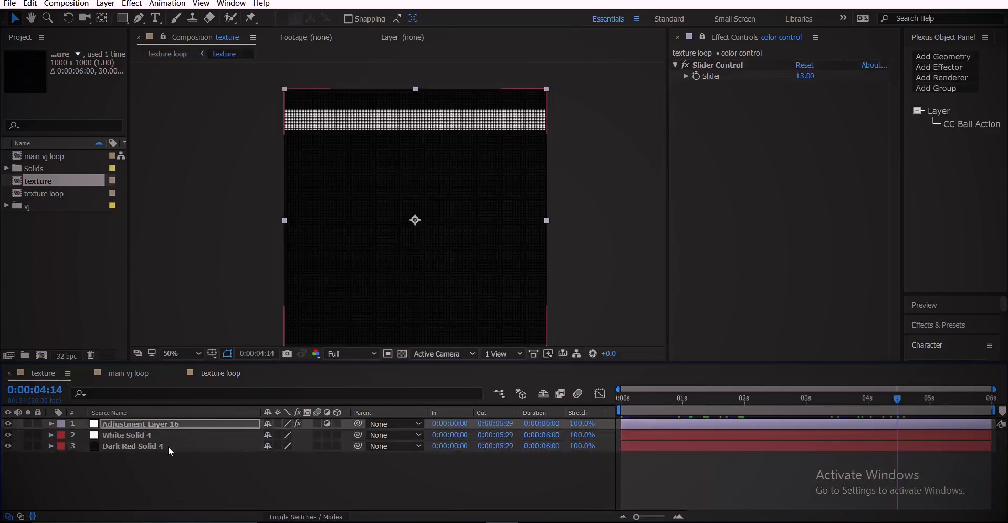
click(709, 401)
click(713, 399)
scroll(389, 248, up, 2)
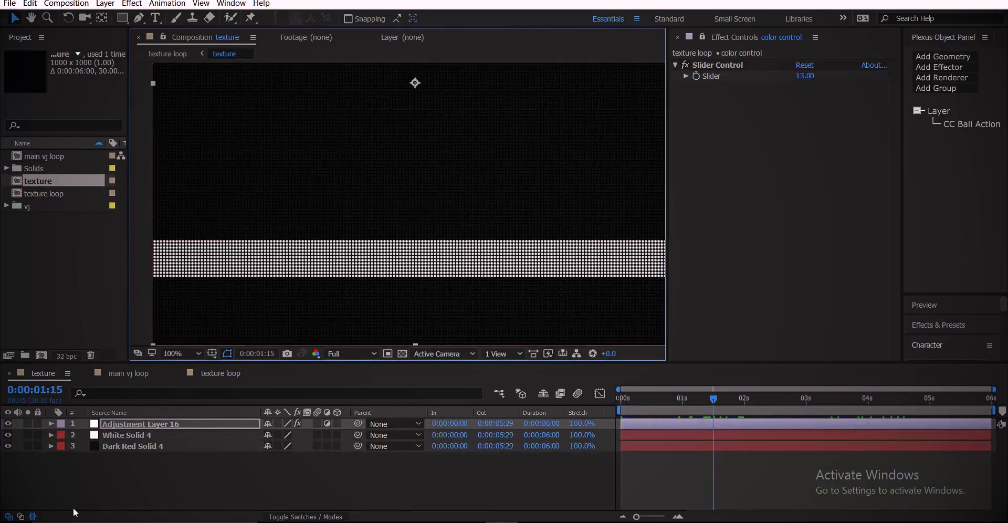
click(705, 35)
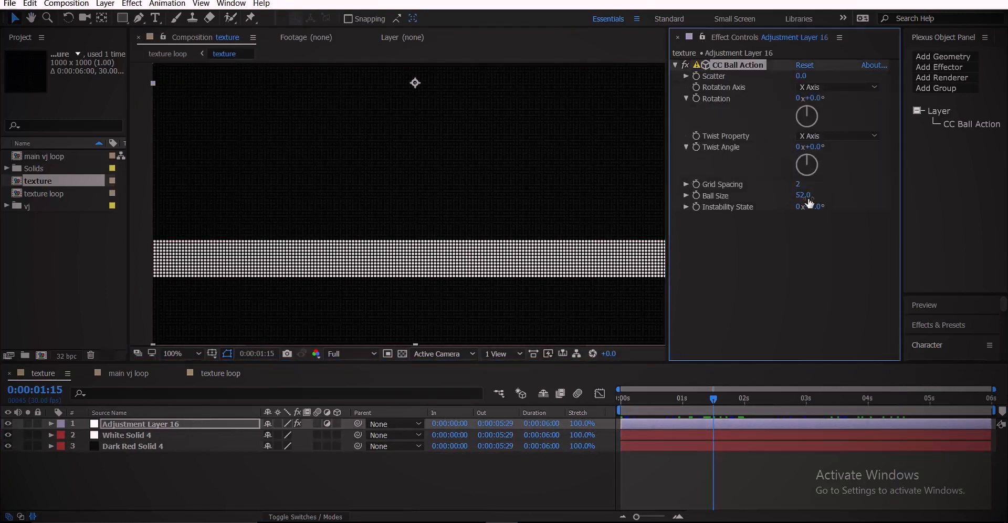
mouse_move(802, 196)
mouse_down()
mouse_move(814, 195)
mouse_move(805, 182)
mouse_move(797, 196)
mouse_up()
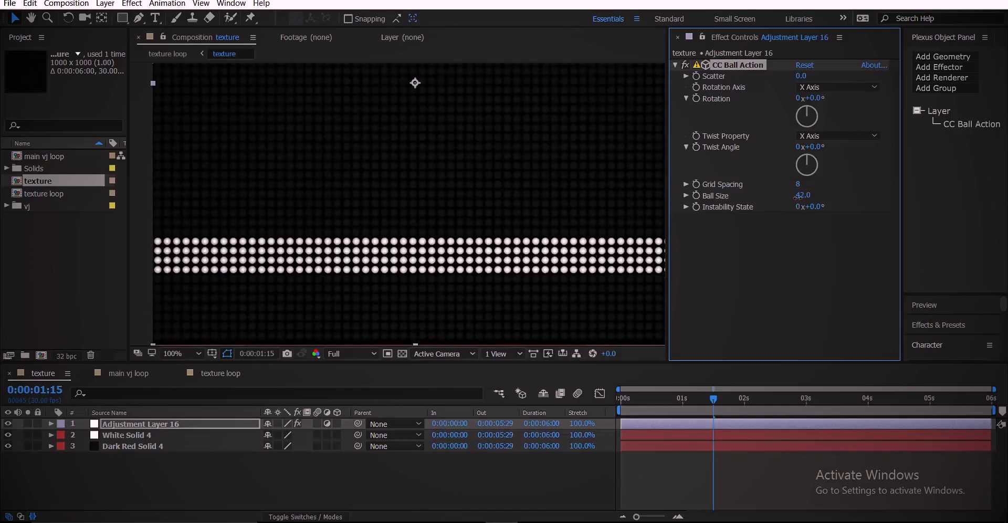
scroll(478, 216, down, 2)
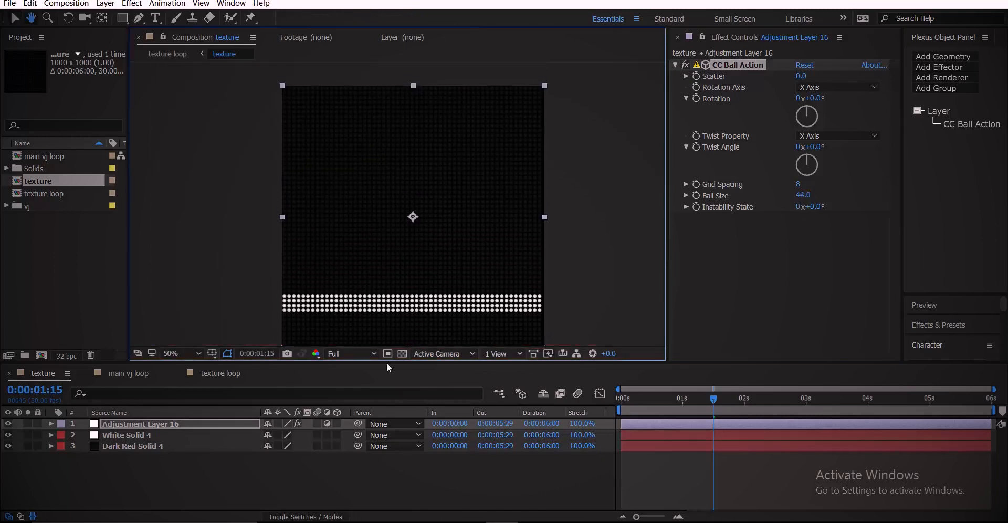
Return the texture composition to its first frame and preview the texture loop from the start.
click(114, 374)
click(113, 375)
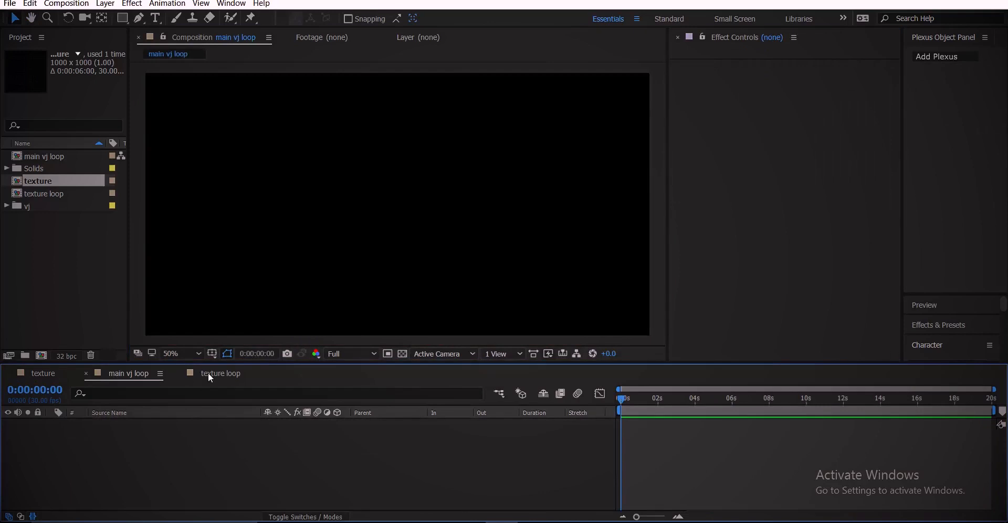
click(46, 376)
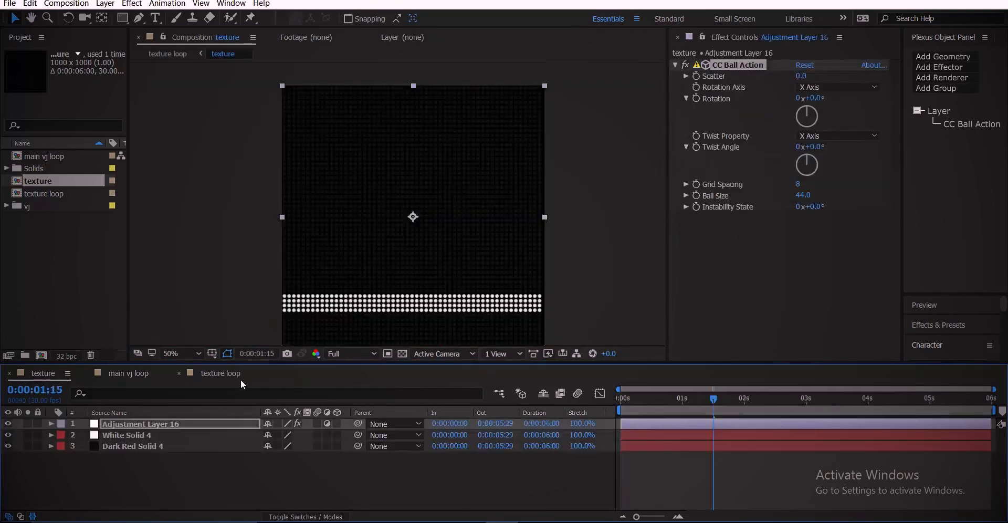
drag(647, 400, 275, 382)
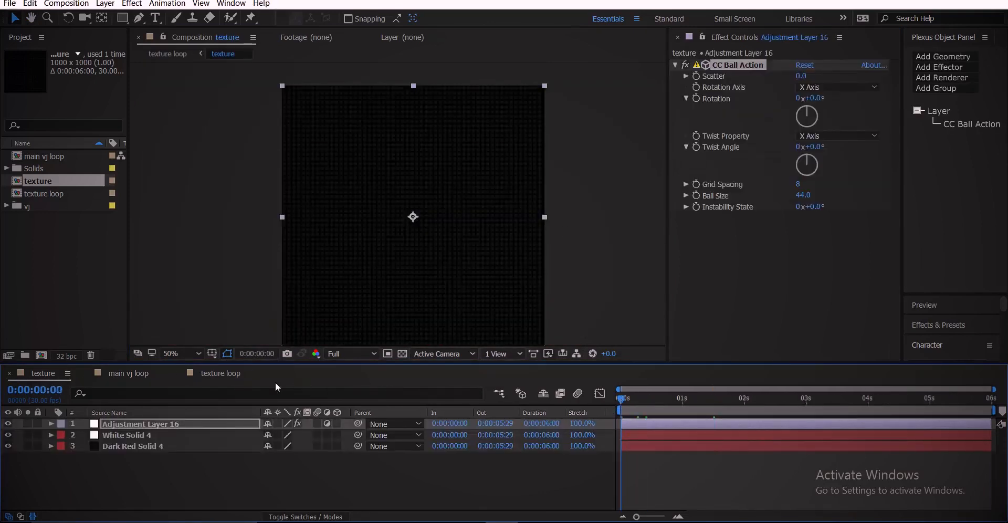
click(224, 377)
key(space)
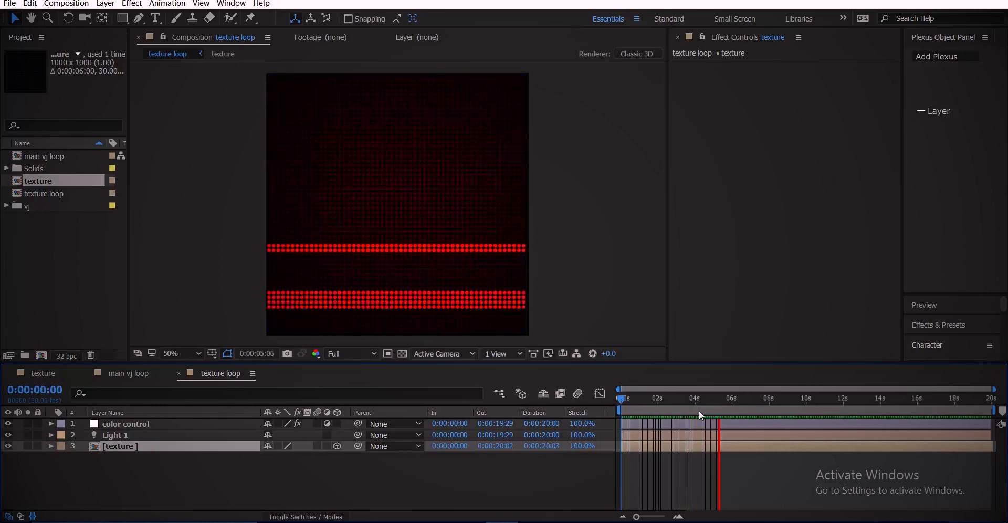
Set CC Ball Action's Ball Size to 34 and Grid Spacing to 5, and check the texture loop up to 0:00:13:04.
click(43, 373)
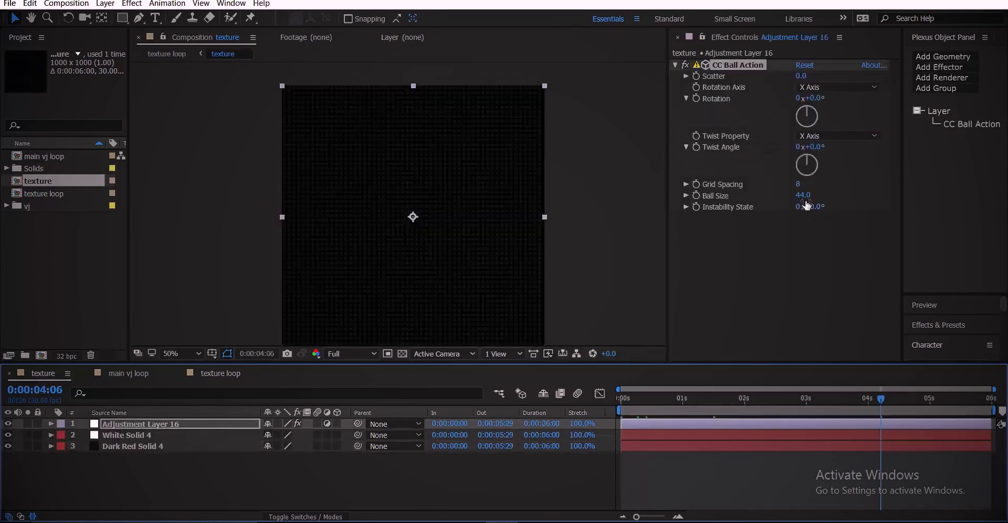
click(701, 405)
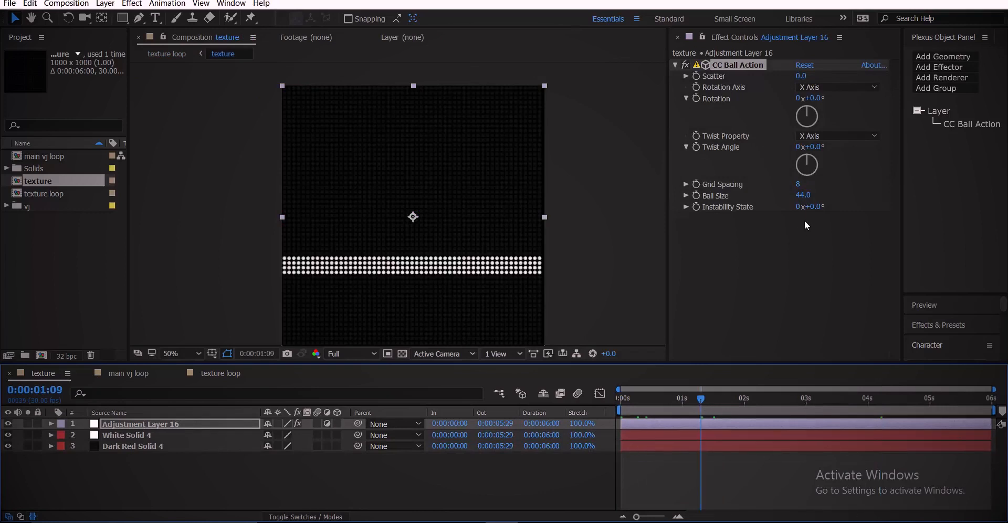
drag(808, 198, 797, 185)
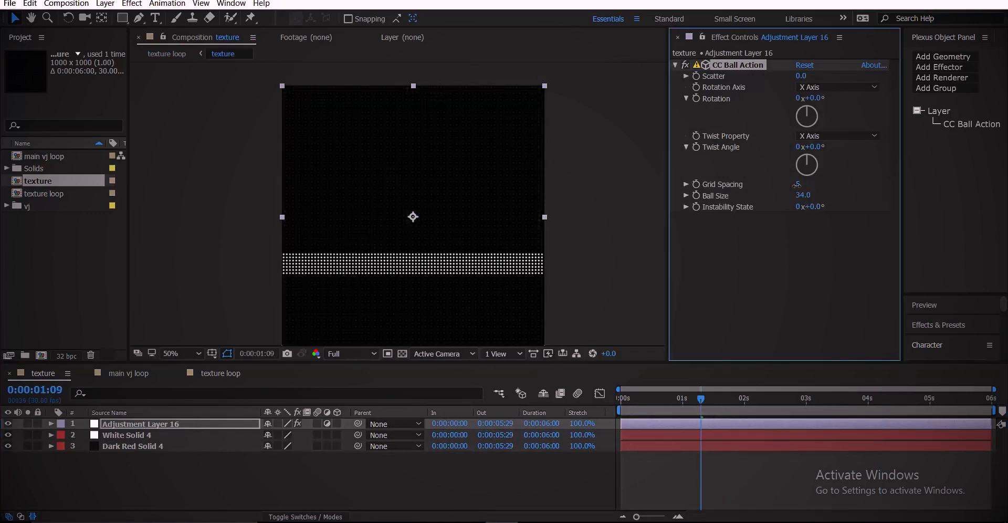
click(235, 371)
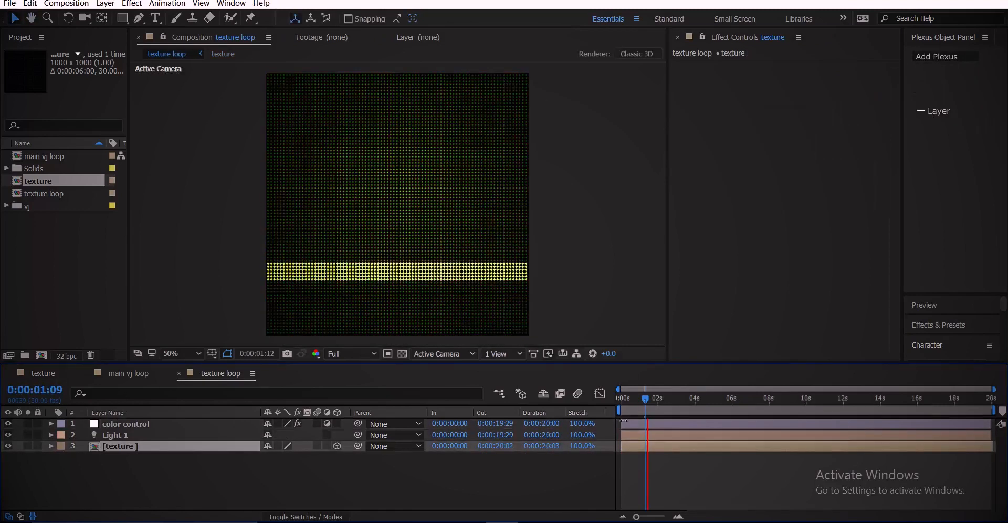
drag(655, 398, 868, 391)
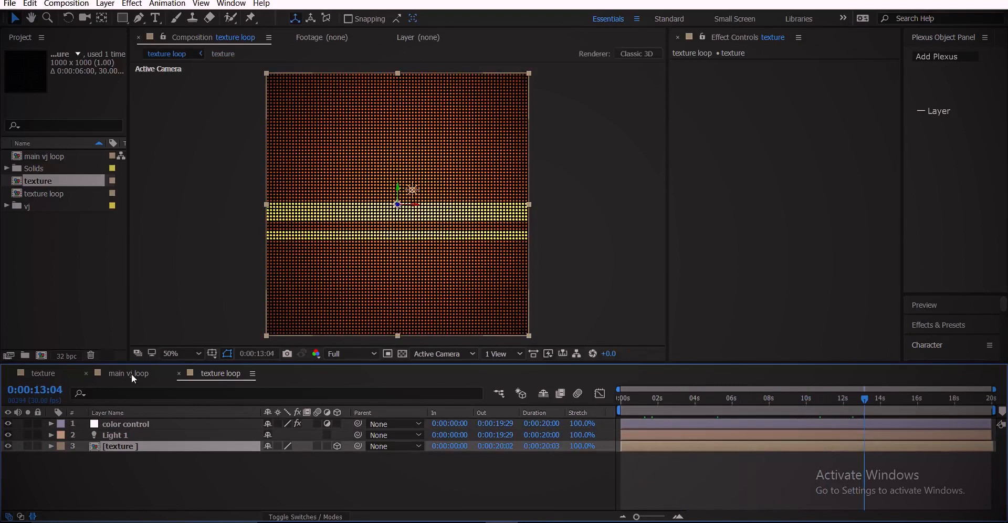
Create a white 1920 x 1000 px solid named "e3d" in the main vj loop composition.
click(178, 373)
right_click(160, 446)
mouse_move(264, 343)
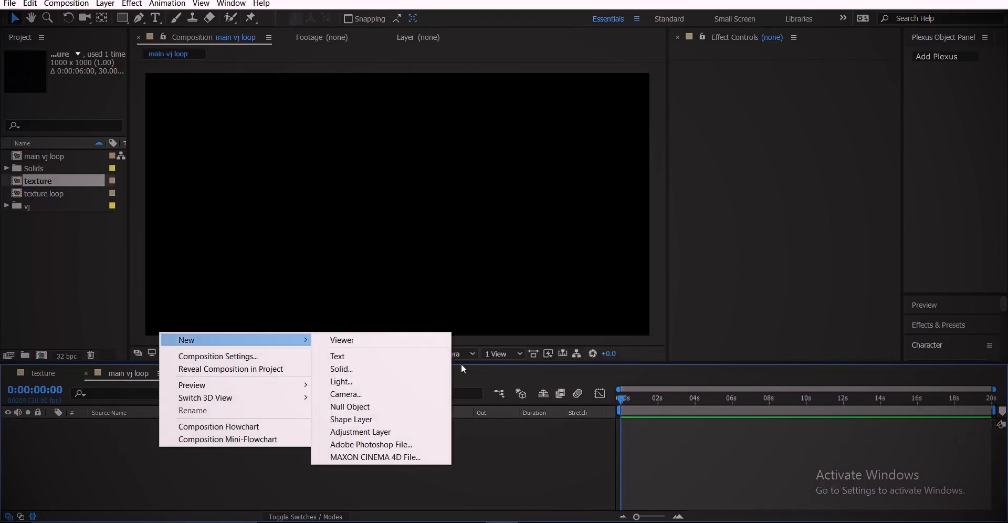
click(419, 368)
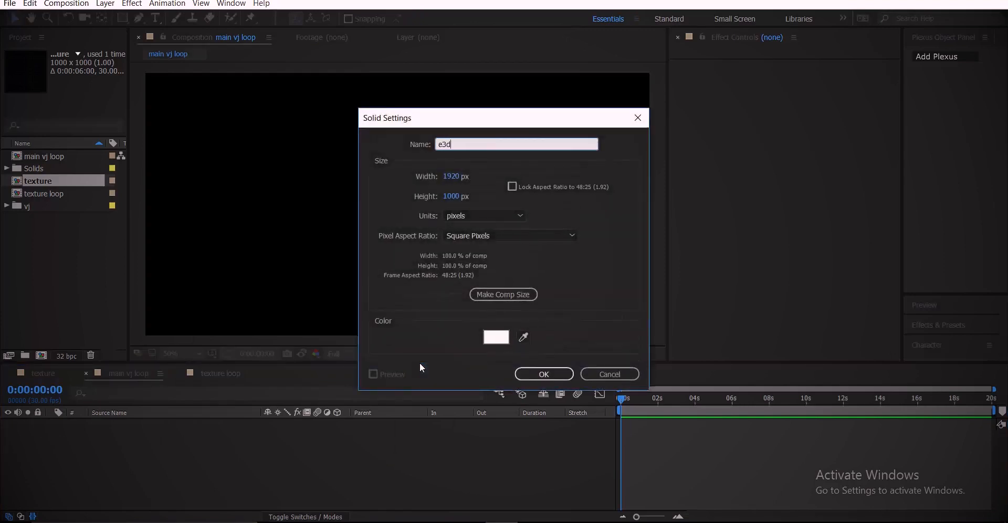
key(Return)
Apply the Element effect to the e3d solid and open its Scene Setup.
key(ctrl+space)
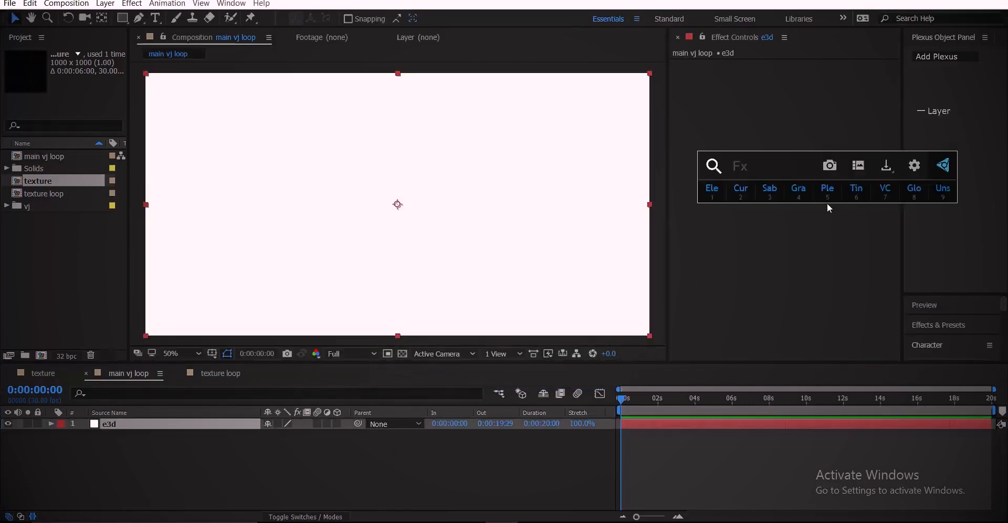
click(716, 198)
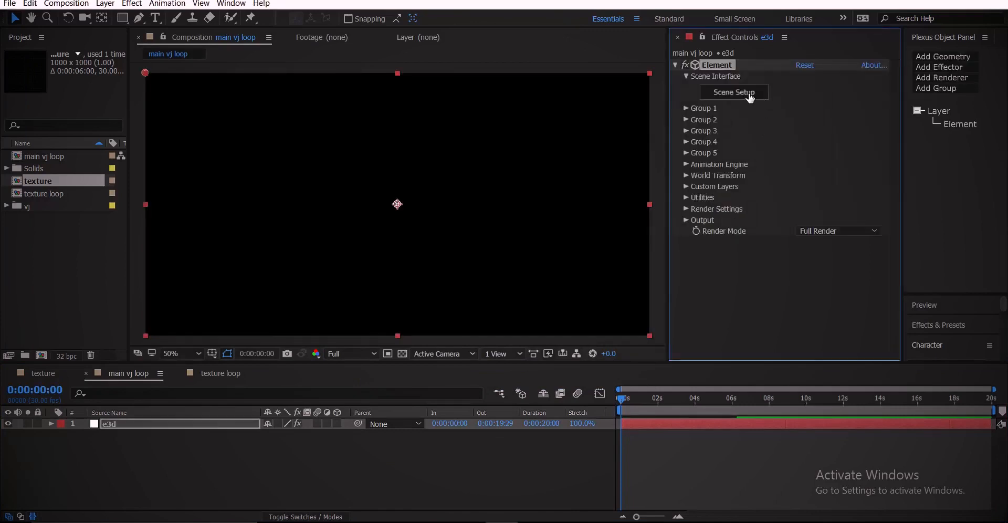
click(750, 97)
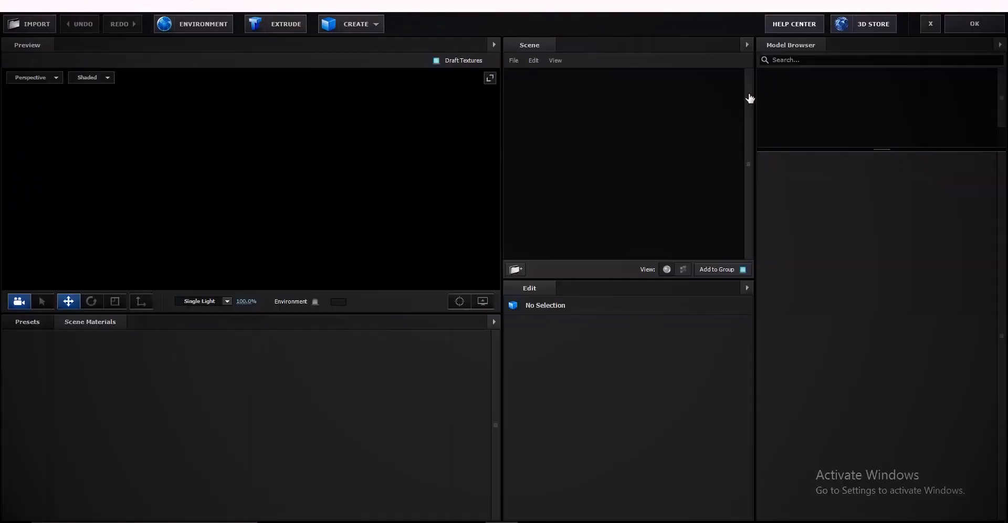
Create a tube model and set its Height to 0.31, Radius to 1.69 and Internal Radius to 82%.
click(361, 27)
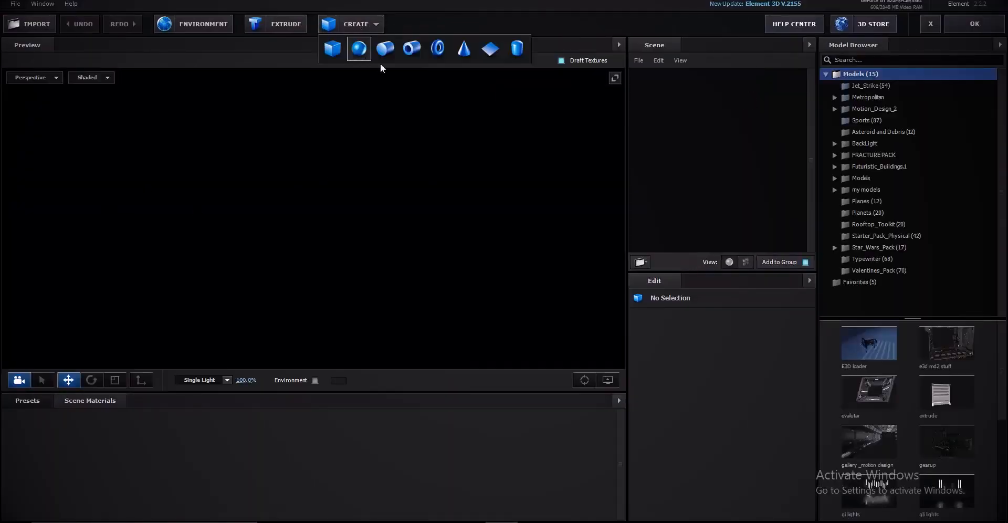
click(411, 55)
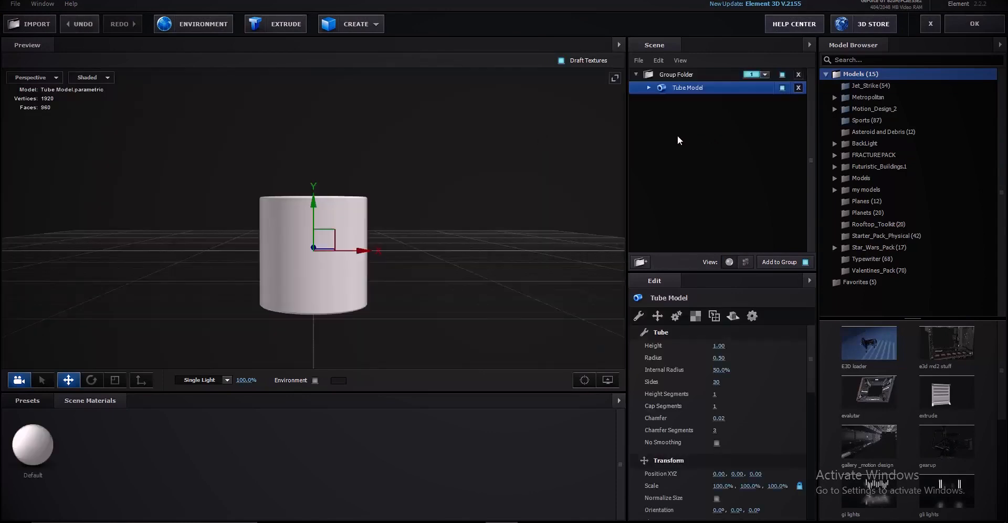
drag(438, 175, 617, 288)
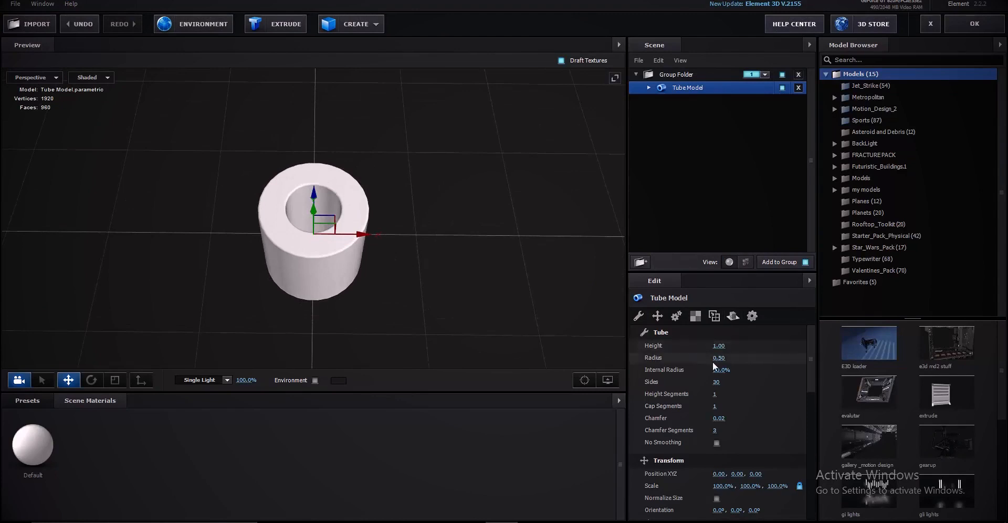
mouse_move(719, 358)
mouse_down()
mouse_move(778, 356)
mouse_move(712, 348)
mouse_move(683, 358)
mouse_move(706, 373)
mouse_move(731, 368)
mouse_up()
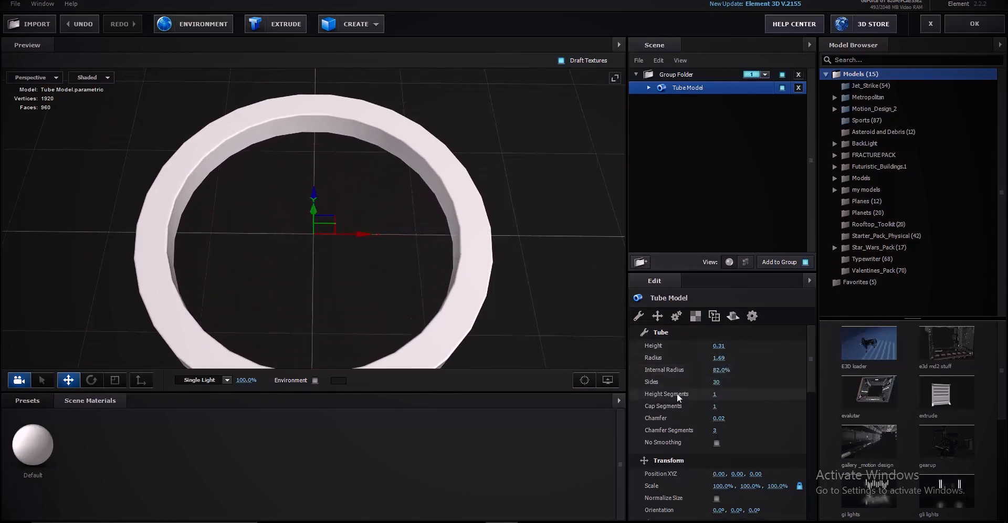
Make the tube a sharp square frame with 4 Sides, Chamfer 0.00, 1 Chamfer Segment and No Smoothing enabled.
drag(714, 383, 691, 394)
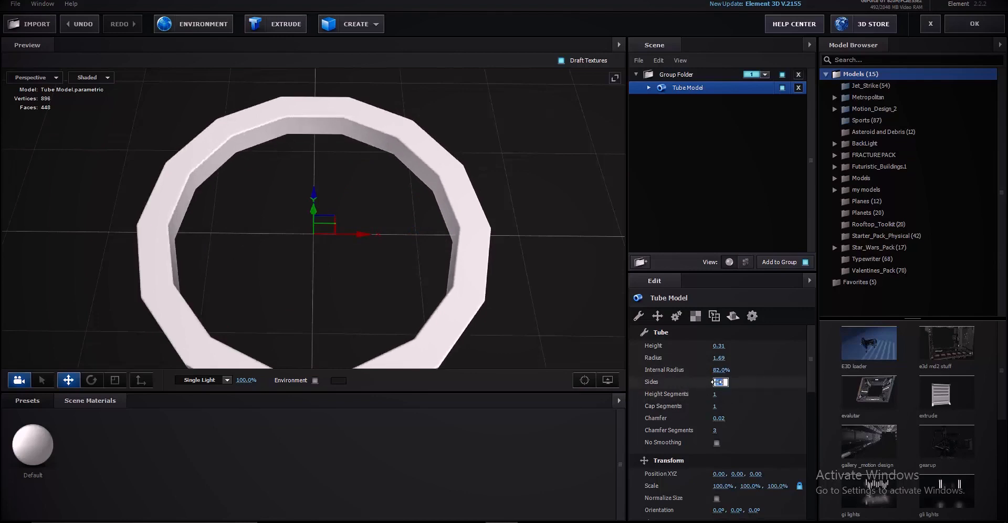
key(Return)
drag(543, 308, 436, 205)
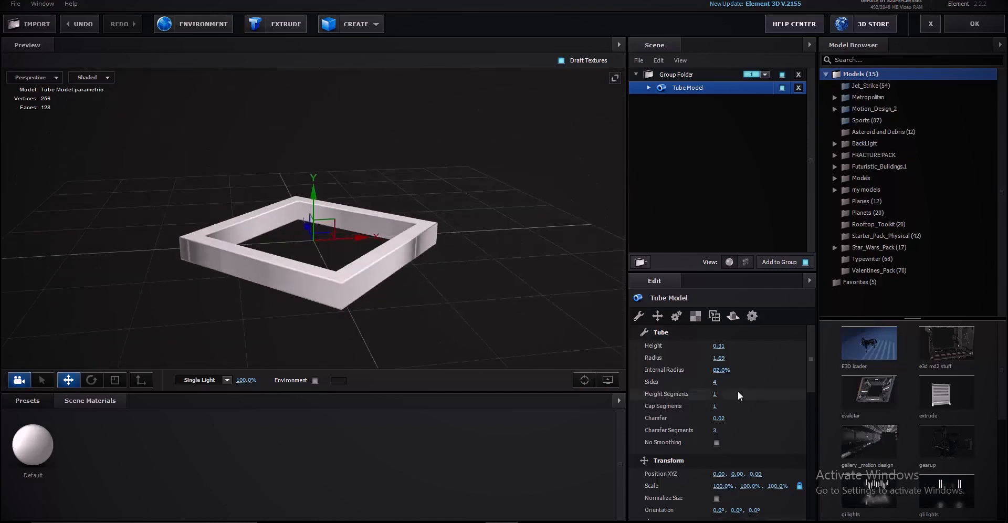
drag(719, 420, 681, 422)
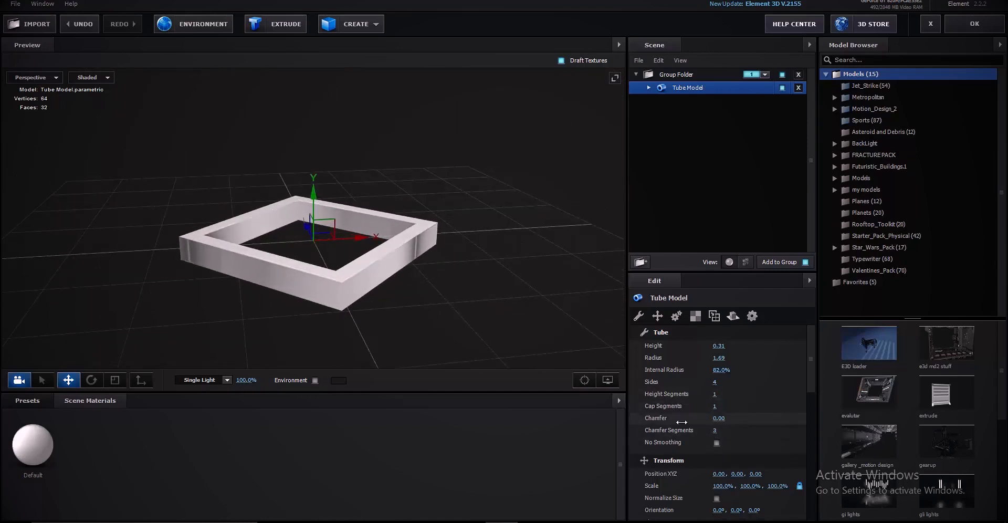
click(717, 443)
mouse_move(431, 237)
mouse_down()
mouse_move(411, 330)
mouse_move(400, 252)
mouse_move(478, 286)
mouse_move(414, 330)
mouse_move(424, 248)
mouse_move(406, 315)
mouse_up()
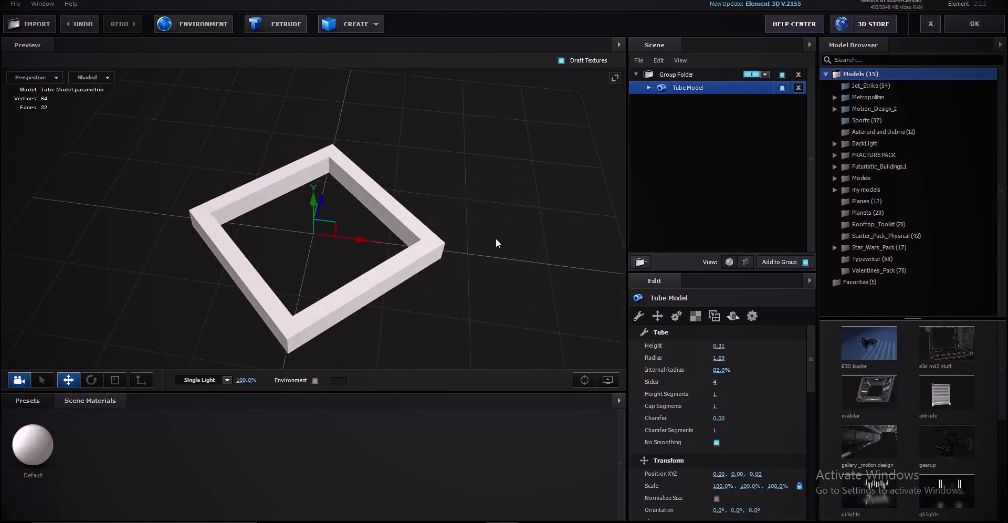
Enable Optimize Mesh for the tube model, then reset the preview view and hide its grid.
scroll(712, 480, down, 6)
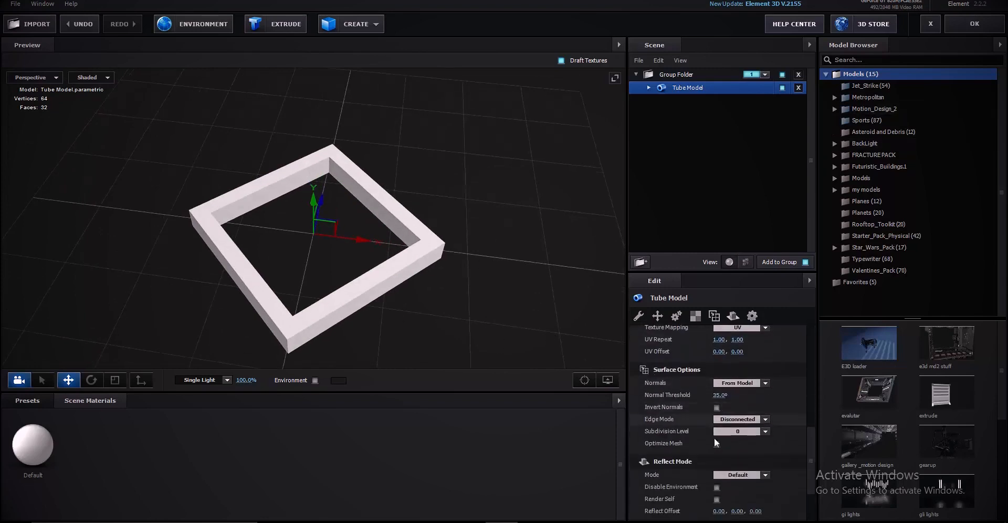
click(717, 444)
scroll(505, 328, up, 5)
click(619, 45)
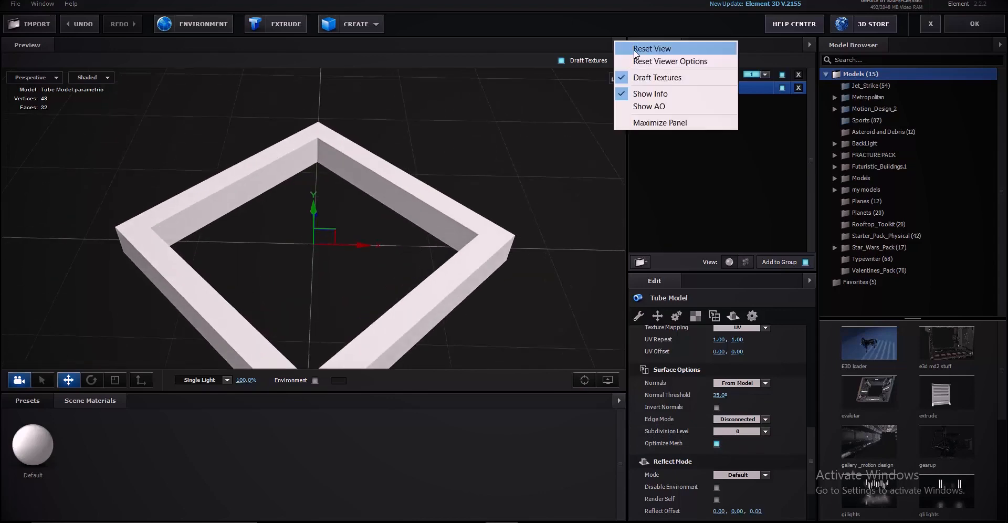
click(636, 54)
click(608, 381)
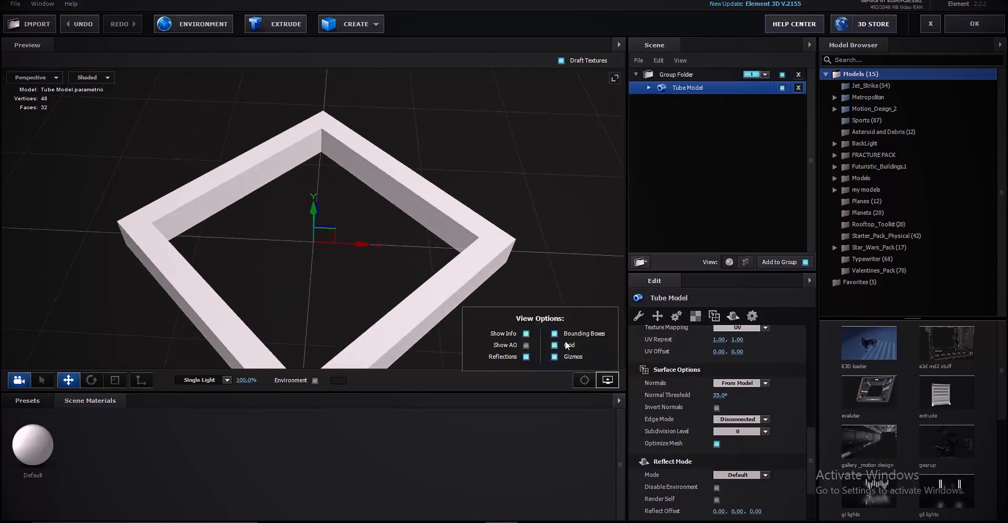
scroll(481, 201, down, 4)
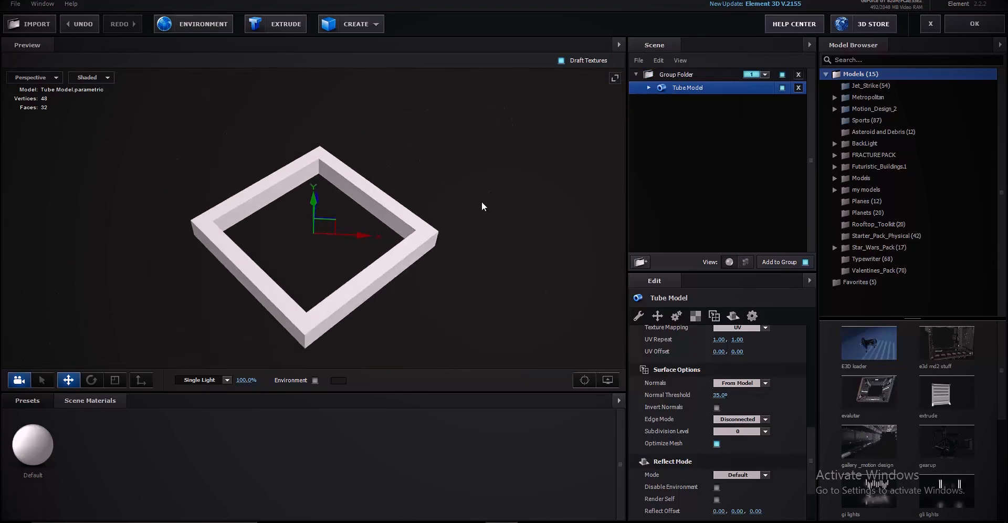
Rotate the square tube upright to an orientation of 270° on X and set its Radius to 2.80.
key(e)
drag(311, 219, 418, 272)
scroll(707, 387, up, 5)
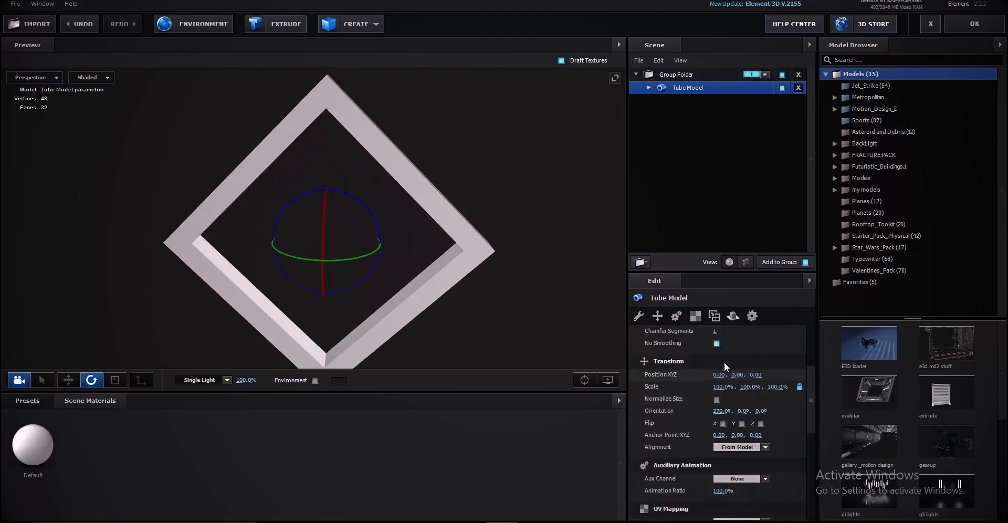
drag(720, 358, 782, 359)
mouse_move(448, 263)
mouse_down()
mouse_move(477, 300)
mouse_move(443, 271)
mouse_move(480, 286)
mouse_move(457, 273)
mouse_up()
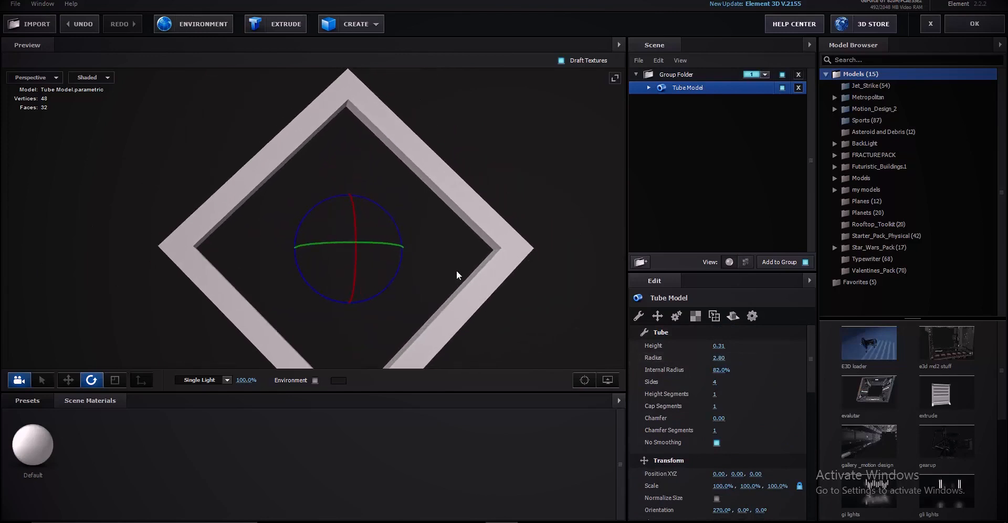
Check the Diffuse texture channel of the tube's Default material without changing it, and apply the scene to the composition.
click(651, 88)
click(678, 100)
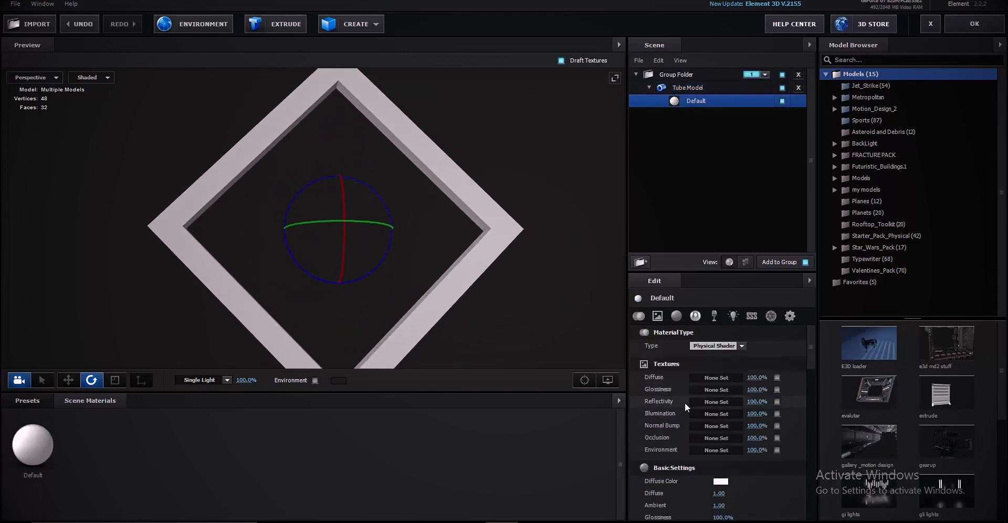
click(726, 377)
click(797, 490)
click(975, 24)
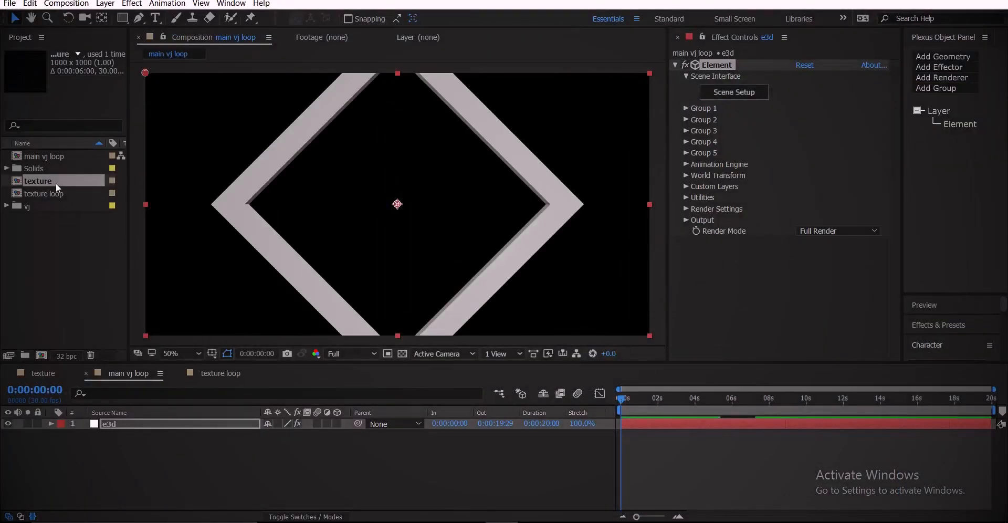
Add the texture loop as a hidden layer below e3d and assign it to Layer 1 of Element's Custom Texture Maps.
drag(51, 193, 108, 487)
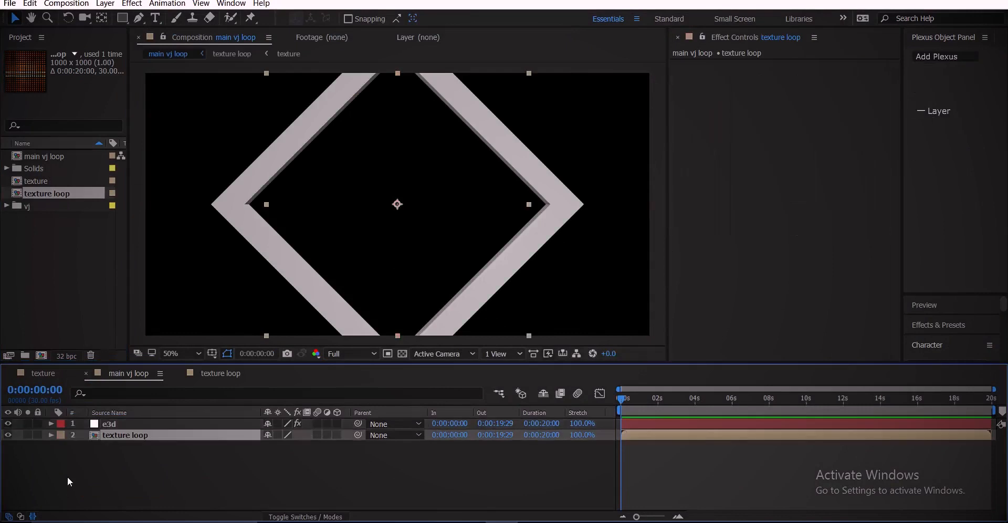
click(8, 435)
click(122, 424)
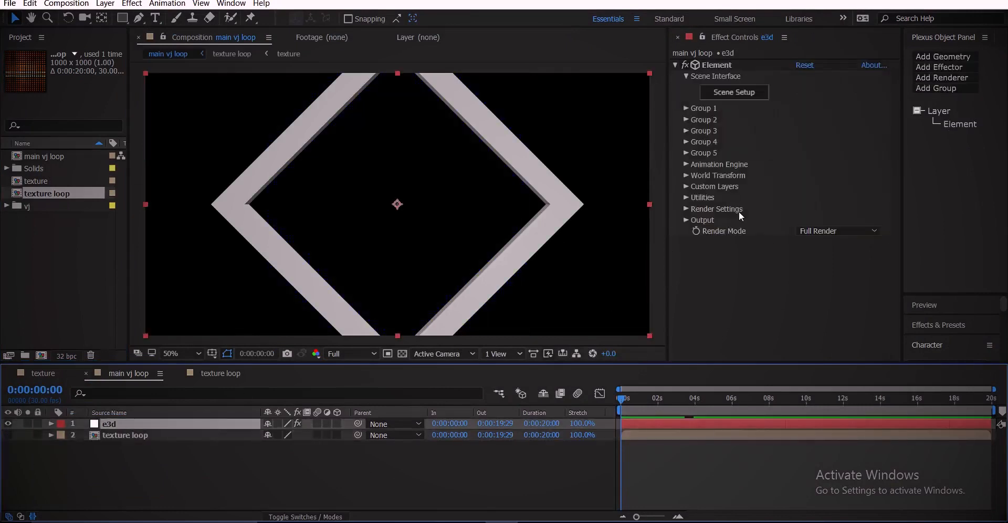
click(685, 186)
click(698, 198)
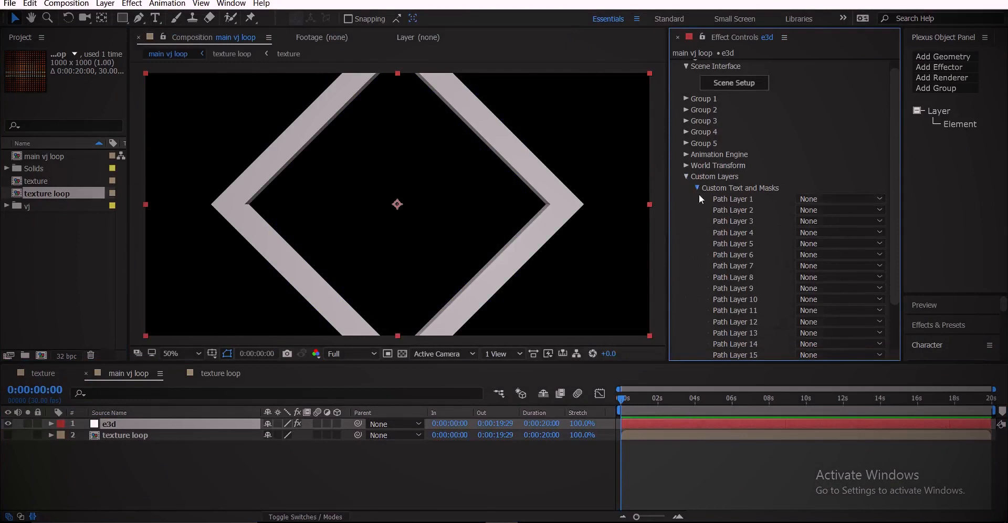
click(699, 193)
click(697, 220)
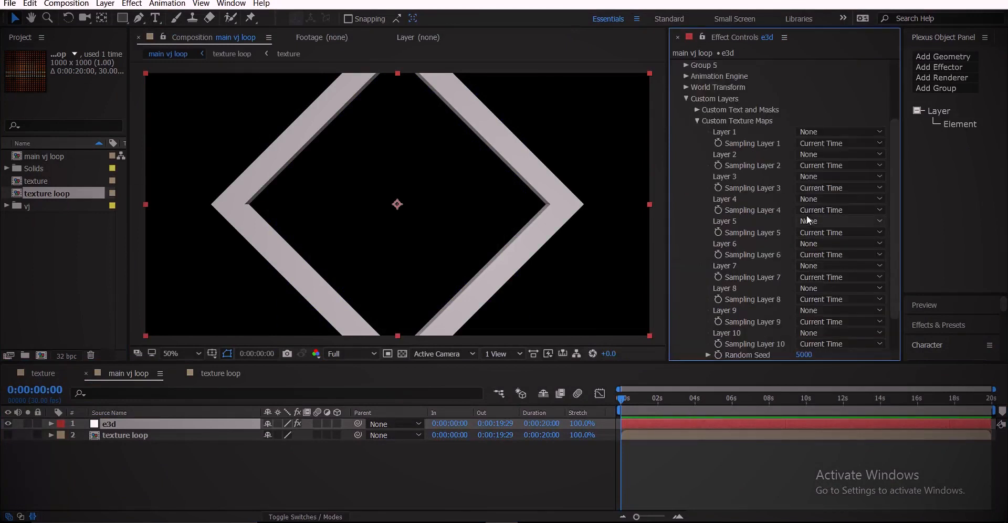
click(828, 132)
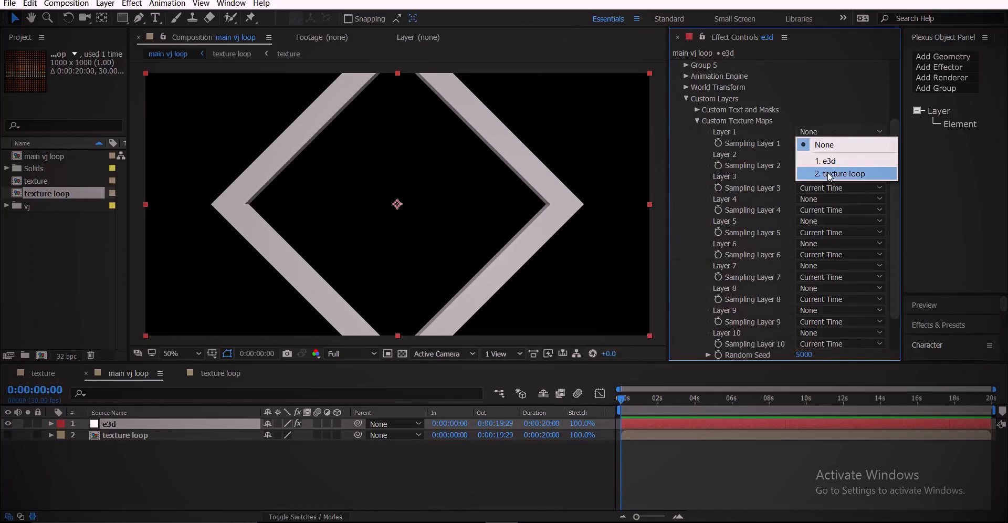
click(841, 172)
click(697, 120)
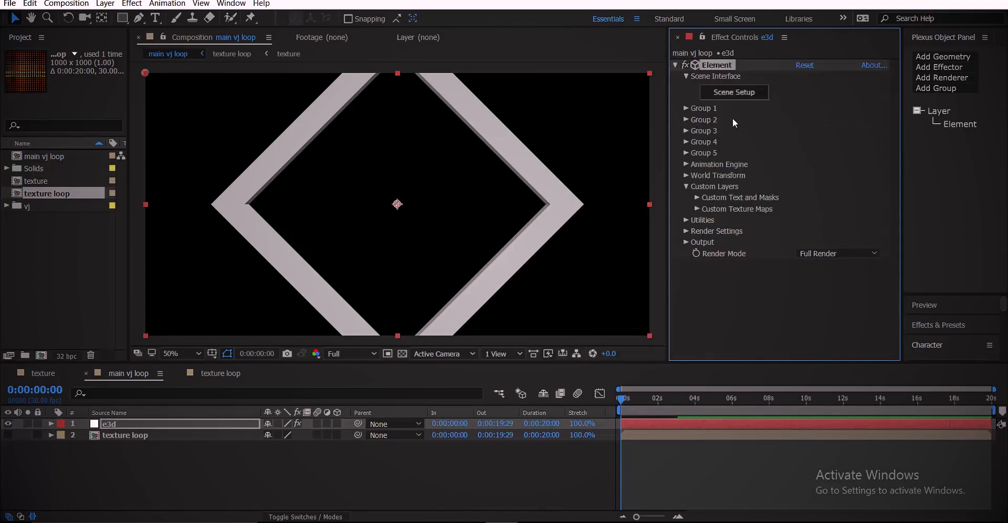
Reopen the Element scene and load Custom Layer 1 as the Default material's Diffuse texture.
click(745, 94)
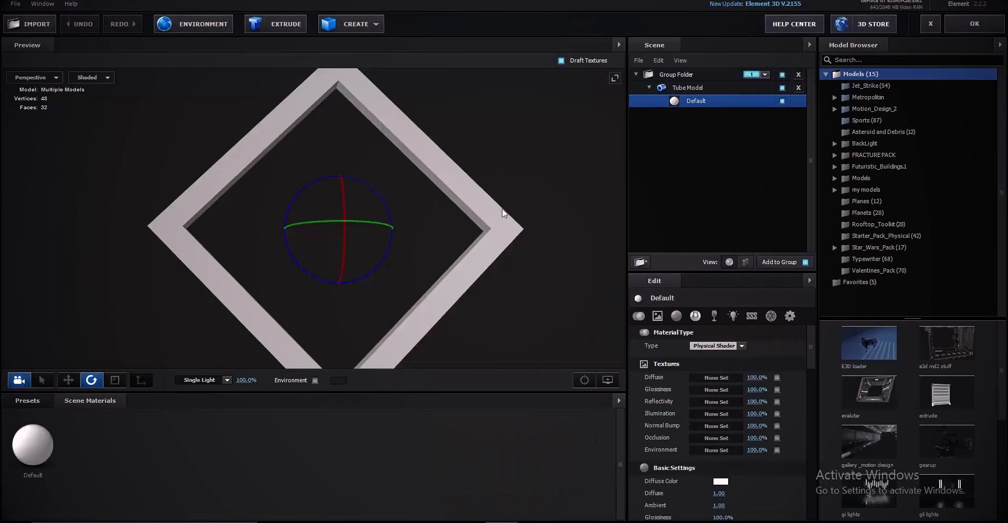
drag(502, 209, 492, 169)
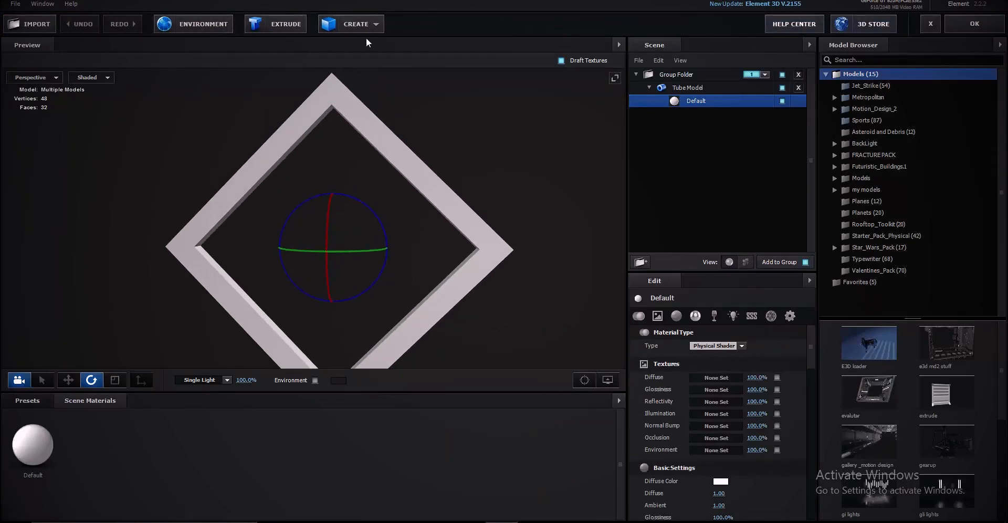
click(704, 376)
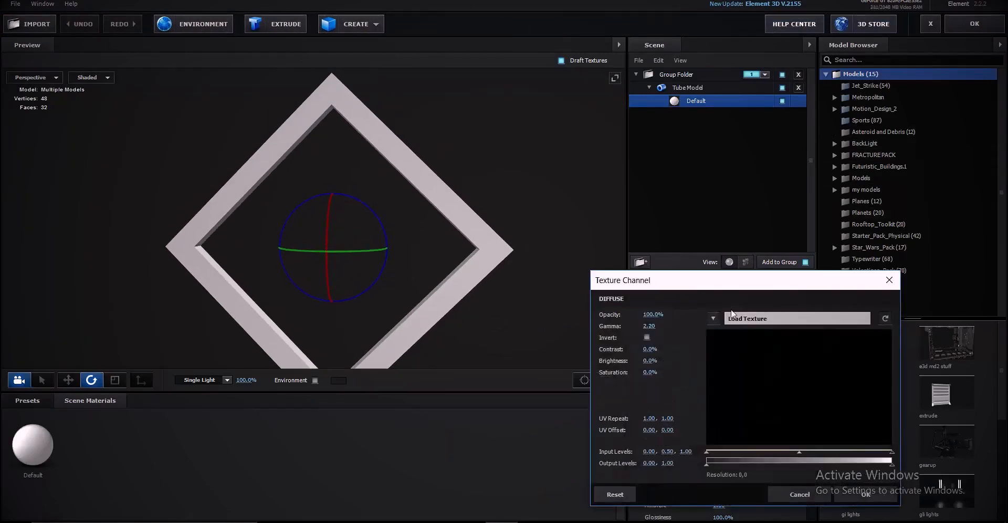
click(713, 318)
click(745, 336)
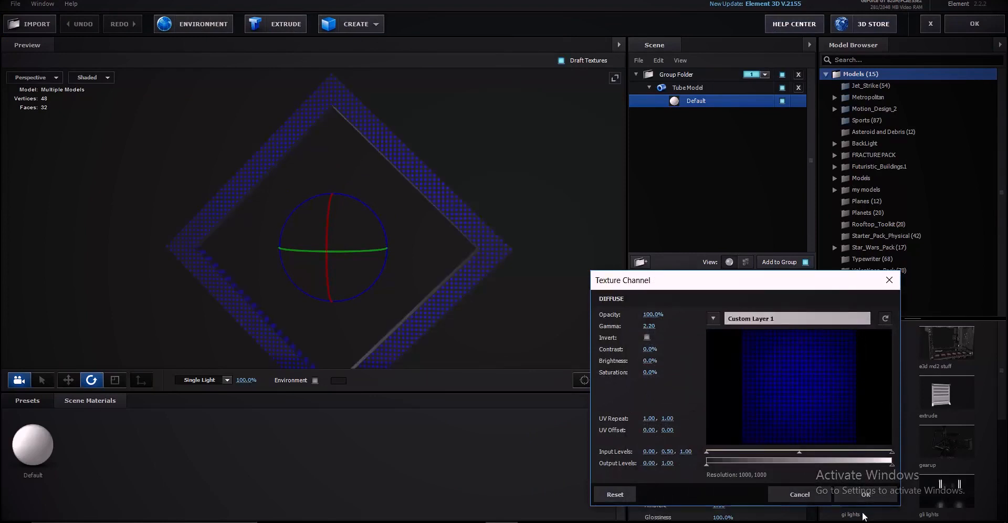
click(866, 494)
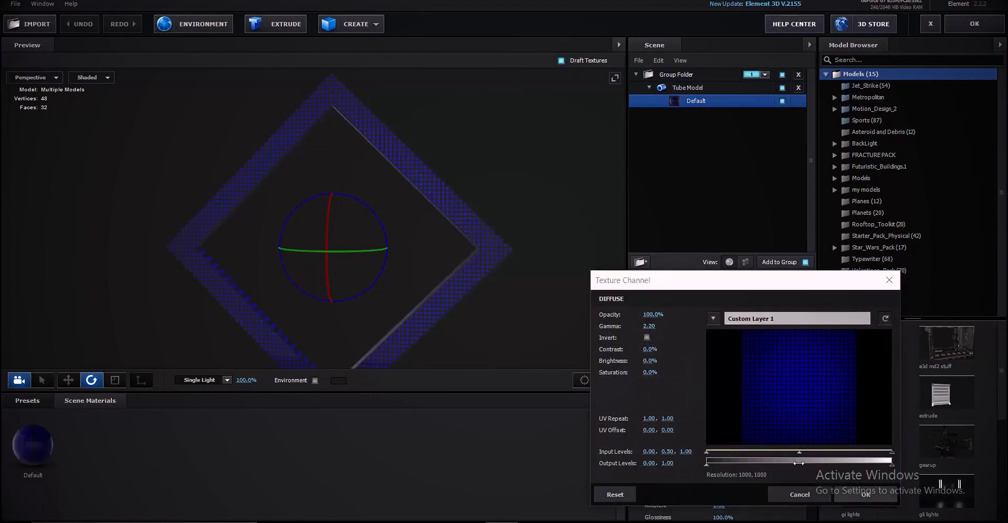
Set the material's Illumination Intensity to 102% using the diffuse color, Fresnel to 0.66 and Fresnel Bias to 1.06, and apply the scene.
drag(519, 313, 493, 301)
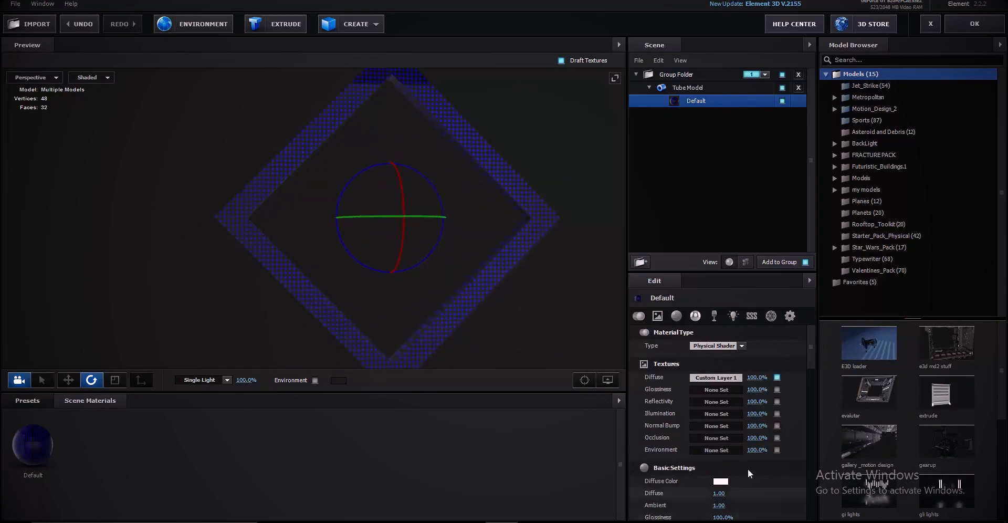
scroll(746, 467, down, 2)
scroll(736, 446, down, 8)
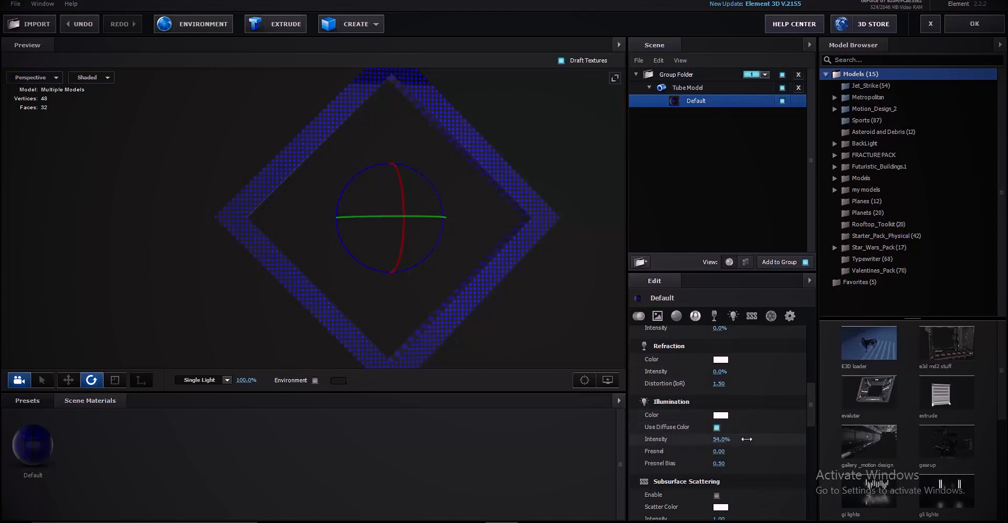
drag(520, 290, 484, 258)
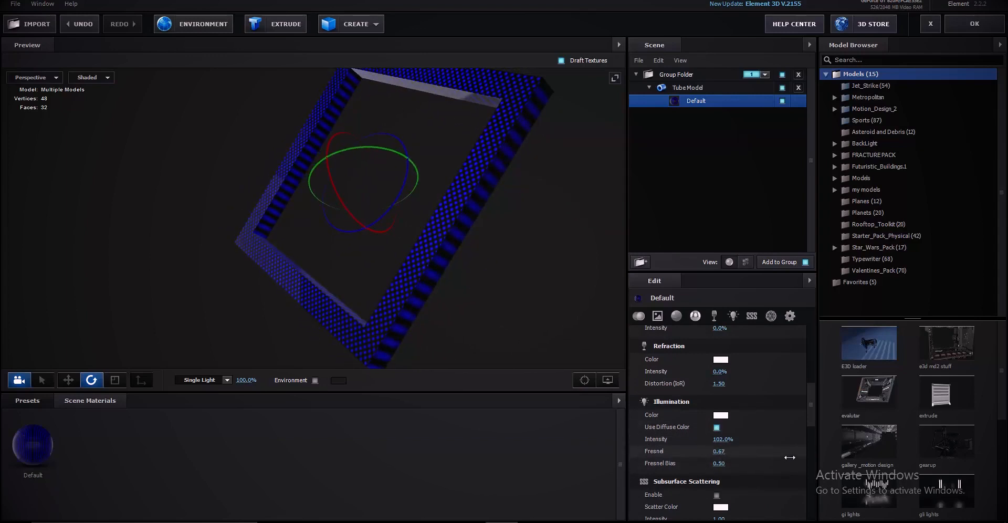
drag(494, 308, 458, 250)
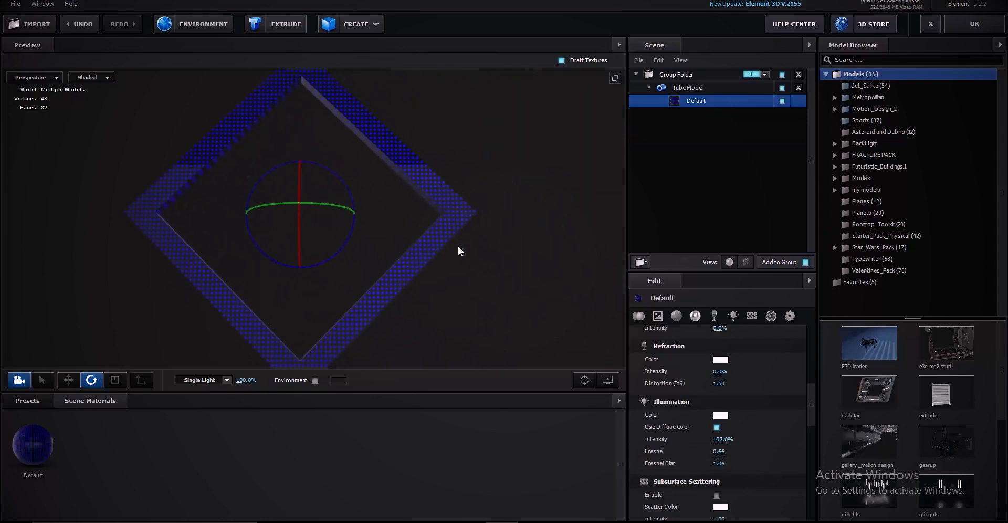
click(994, 28)
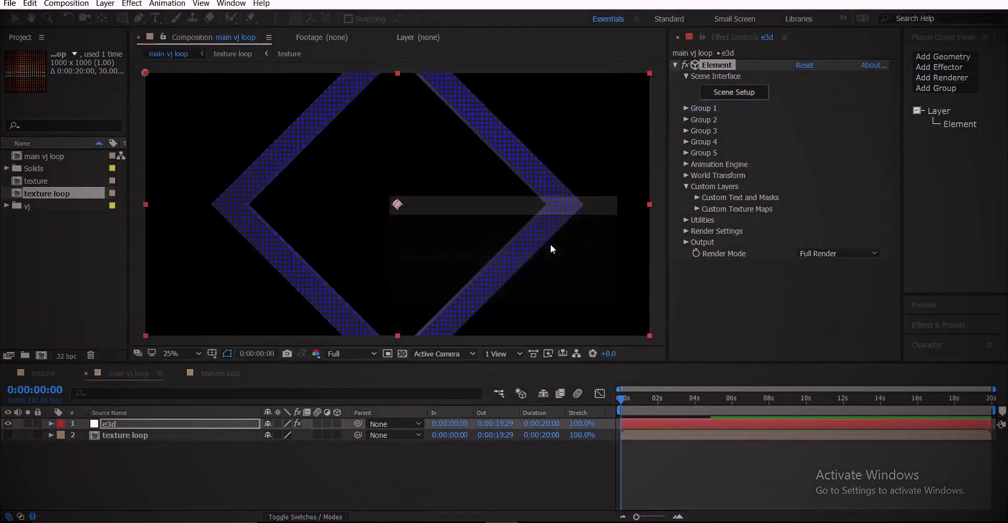
Preview the textured square frame in the main vj loop composition and return to the first frame.
scroll(551, 246, down, 2)
key(space)
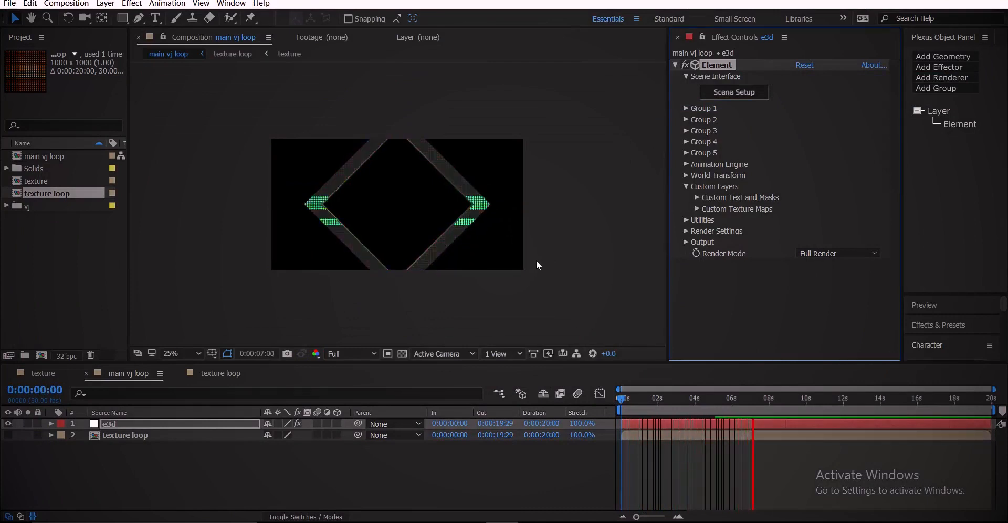
drag(649, 398, 597, 397)
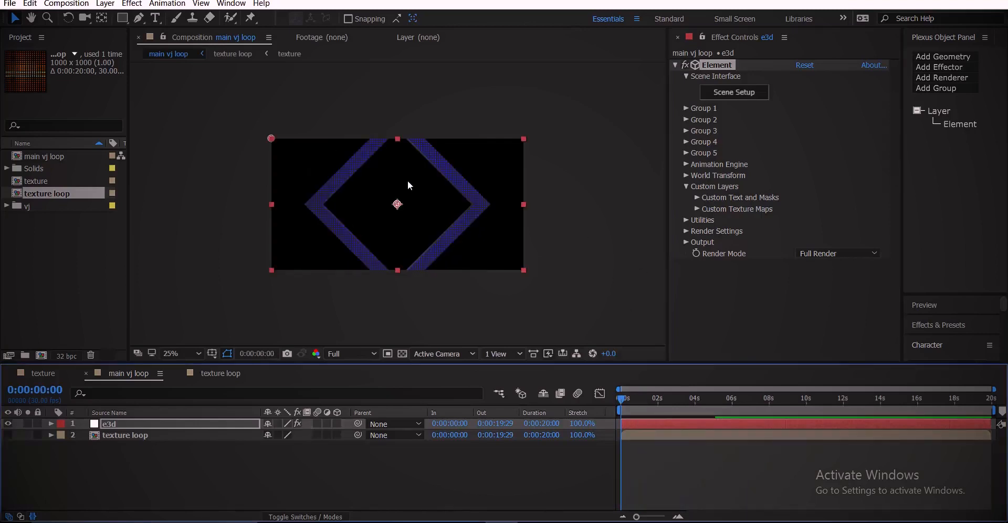
Reopen the Element scene setup and add the gli lights model from the model browser to the scene.
click(686, 108)
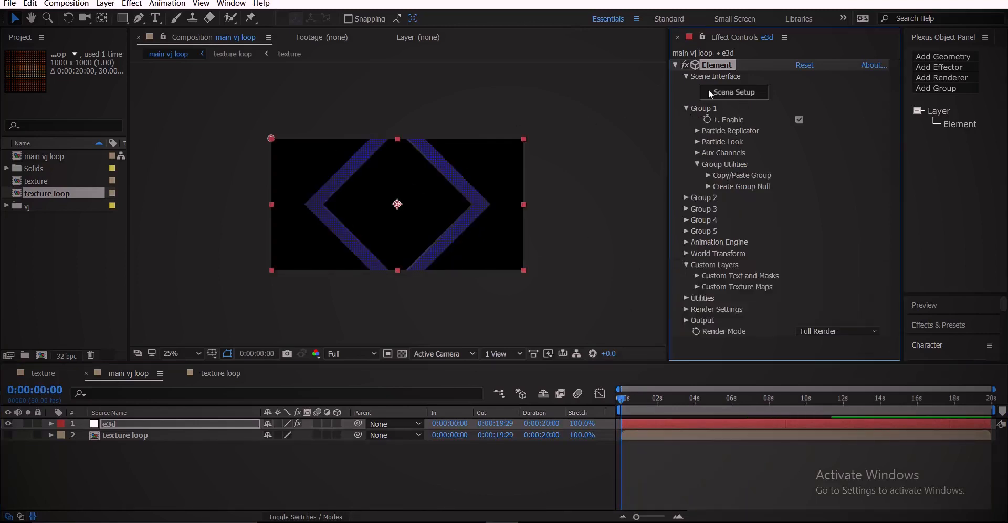
click(733, 92)
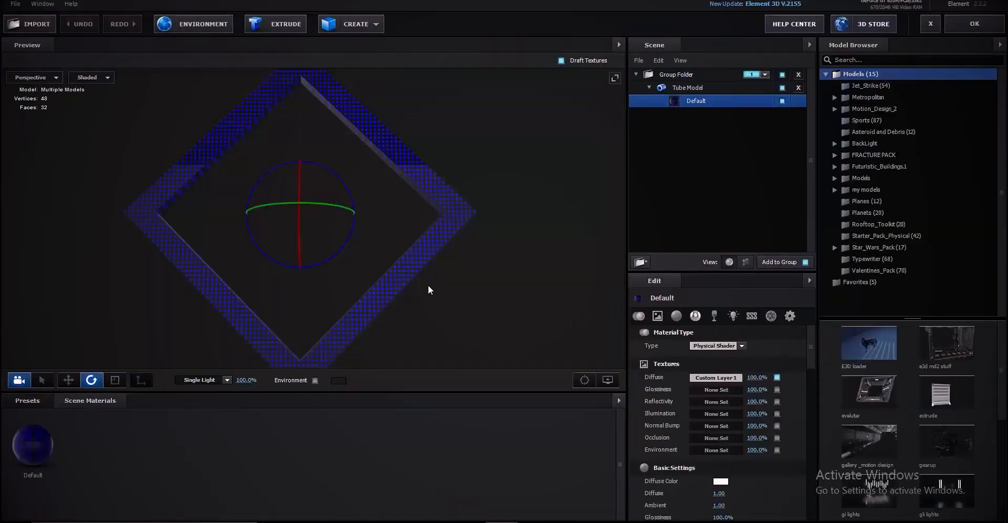
click(947, 490)
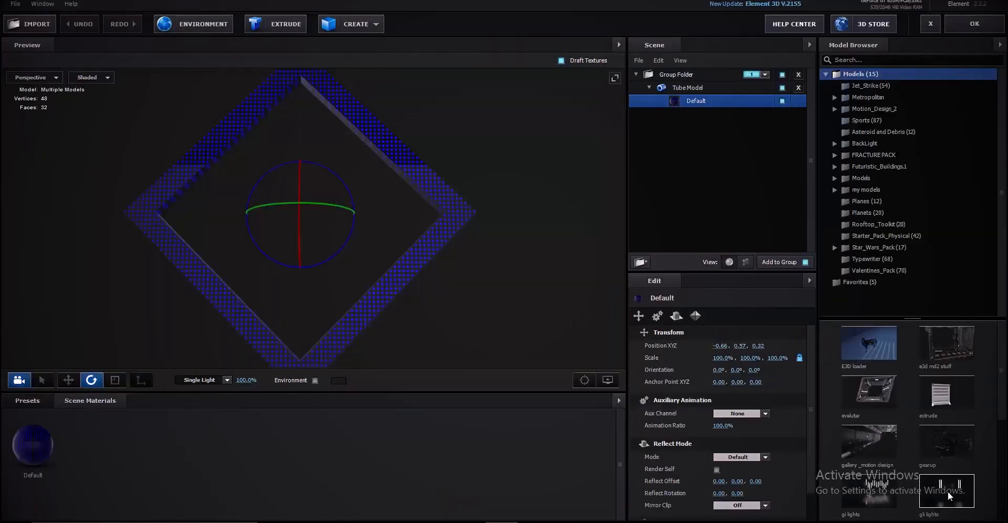
drag(434, 215, 512, 429)
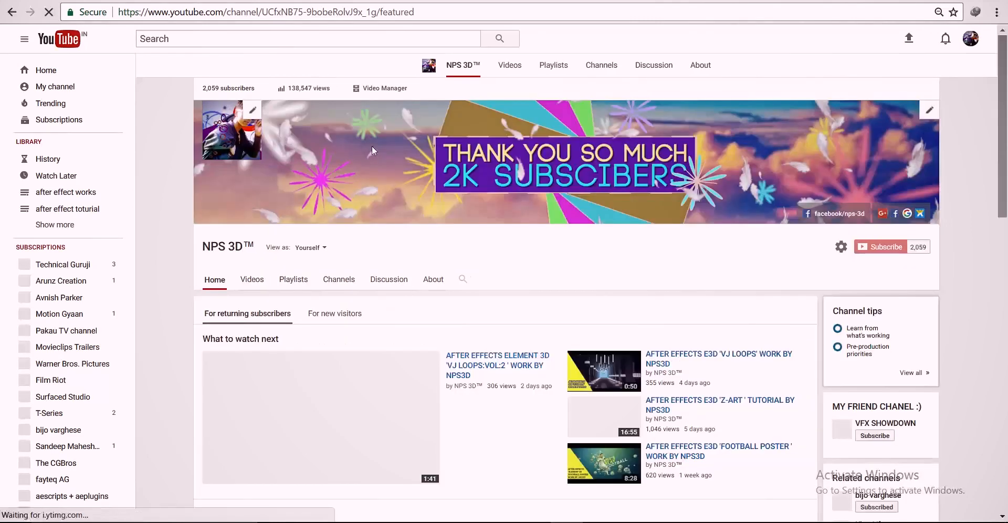
Switch to the browser and look through the After Effects tutorial playlist on the NPS 3D YouTube channel.
scroll(401, 169, down, 8)
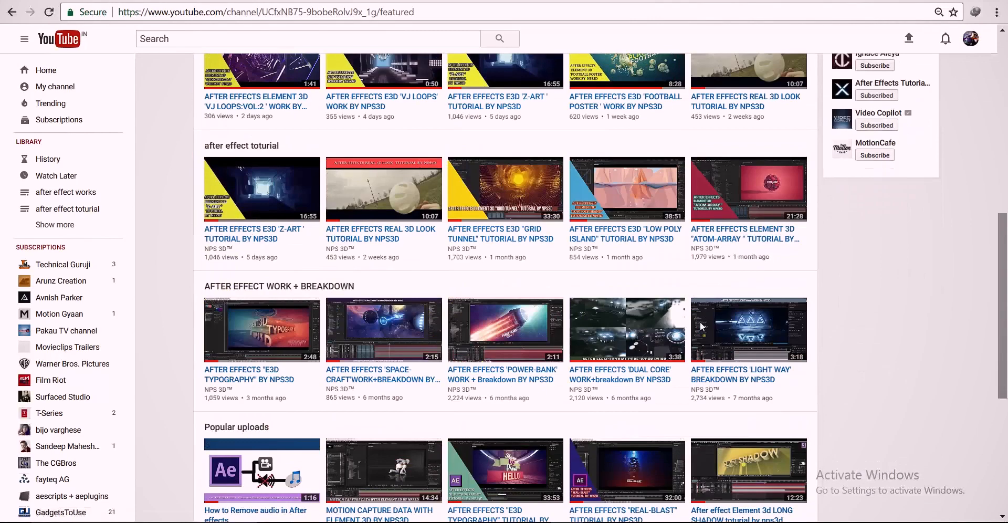
scroll(772, 231, up, 1)
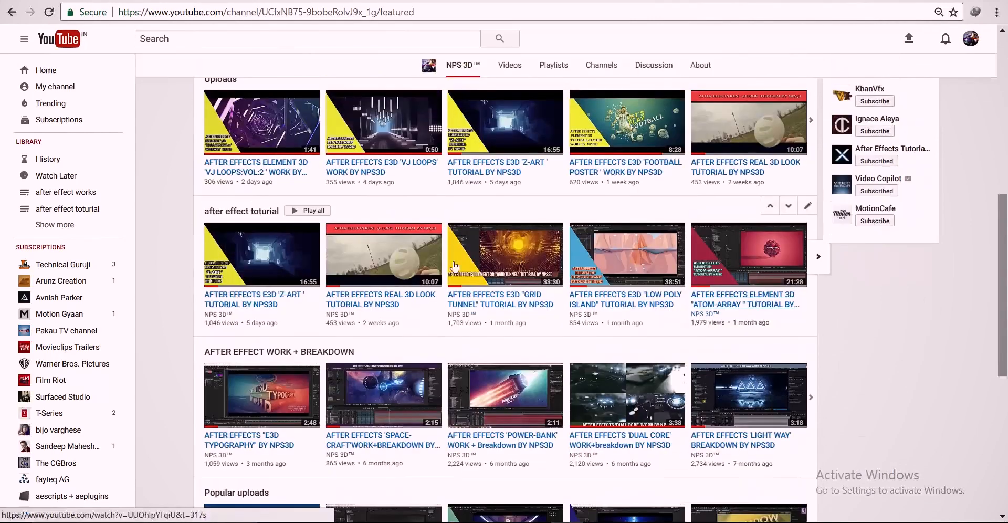
click(819, 258)
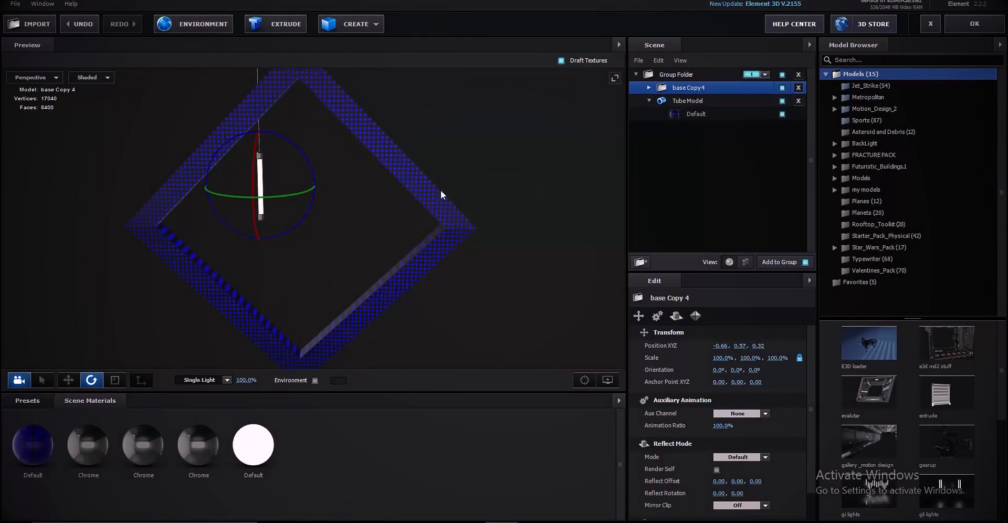
Back in the Element scene, hide the last Cylinder Model inside the base Copy 4 light group.
drag(440, 190, 377, 166)
scroll(344, 163, up, 4)
scroll(377, 166, down, 1)
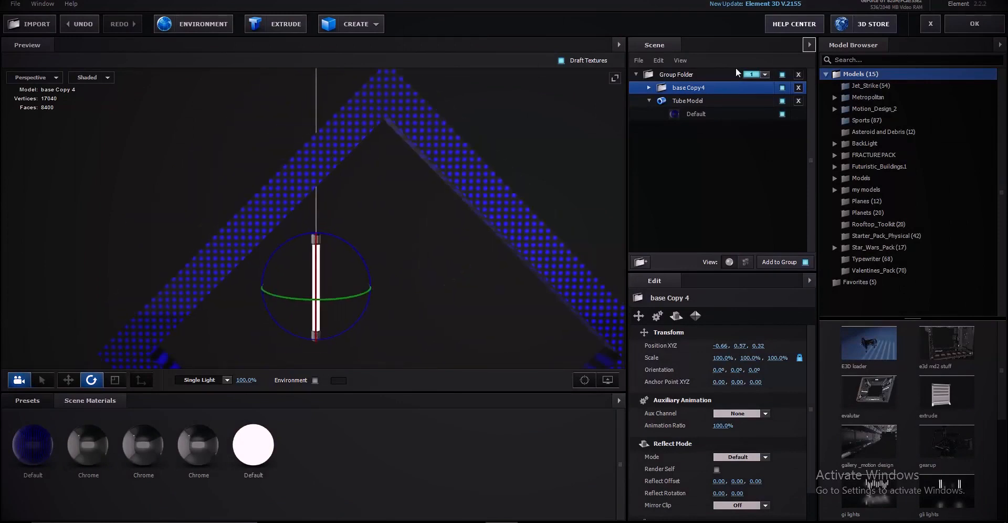
click(650, 88)
click(781, 139)
mouse_move(506, 191)
mouse_down()
mouse_move(468, 197)
mouse_move(496, 190)
mouse_up()
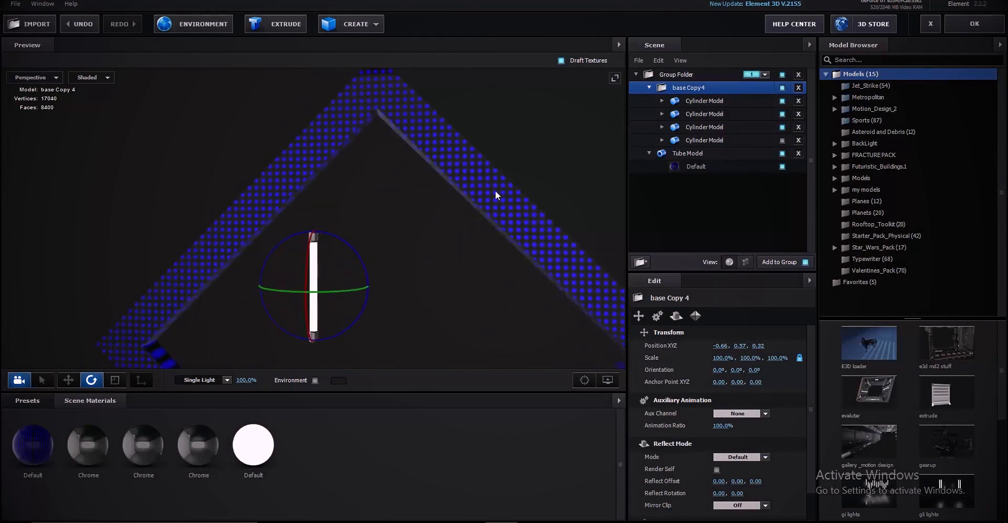
click(649, 88)
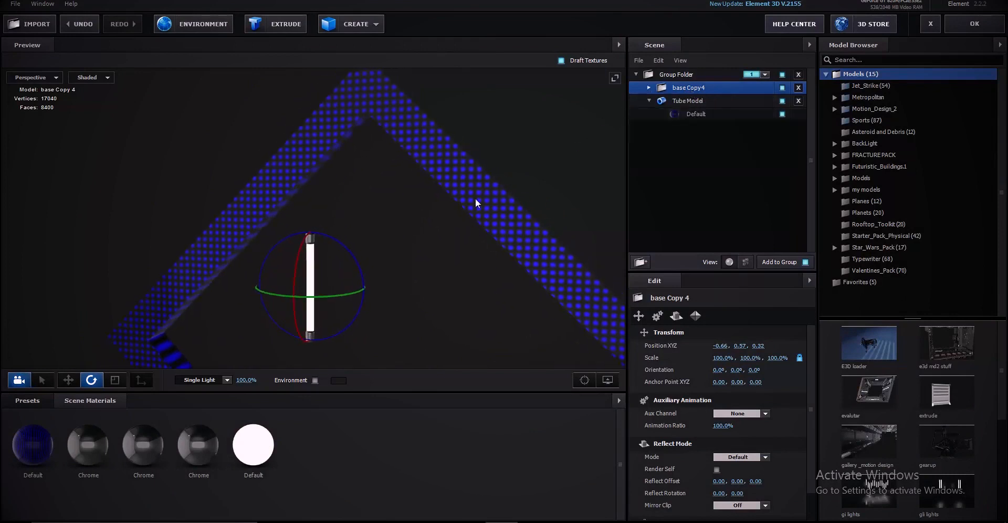
Rotate the base Copy 4 light to a 315° Z orientation and move it onto the frame's upper-left edge at -1.64, 1.22, 0.00.
drag(369, 239, 444, 270)
drag(368, 260, 450, 109)
drag(219, 190, 224, 145)
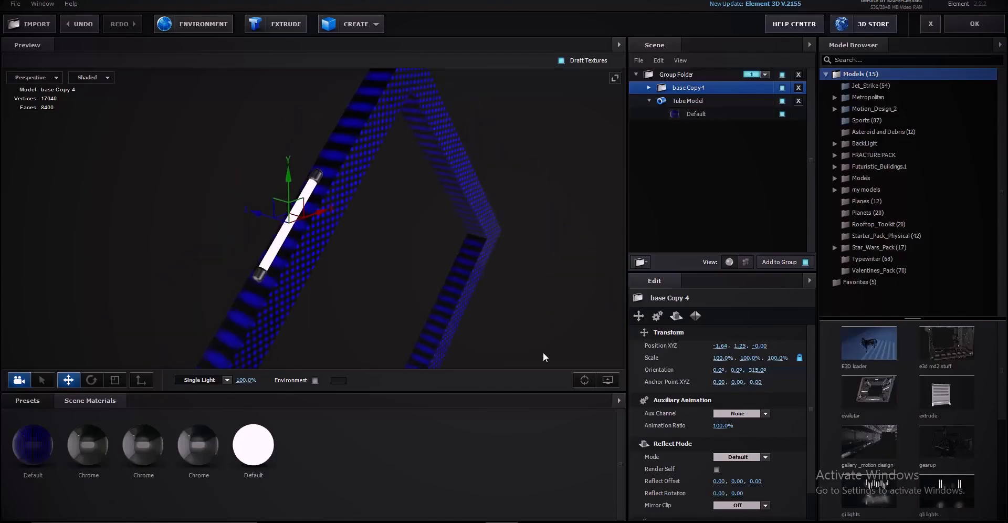
drag(543, 351, 488, 319)
scroll(178, 214, up, 5)
drag(178, 214, 275, 179)
drag(357, 186, 497, 307)
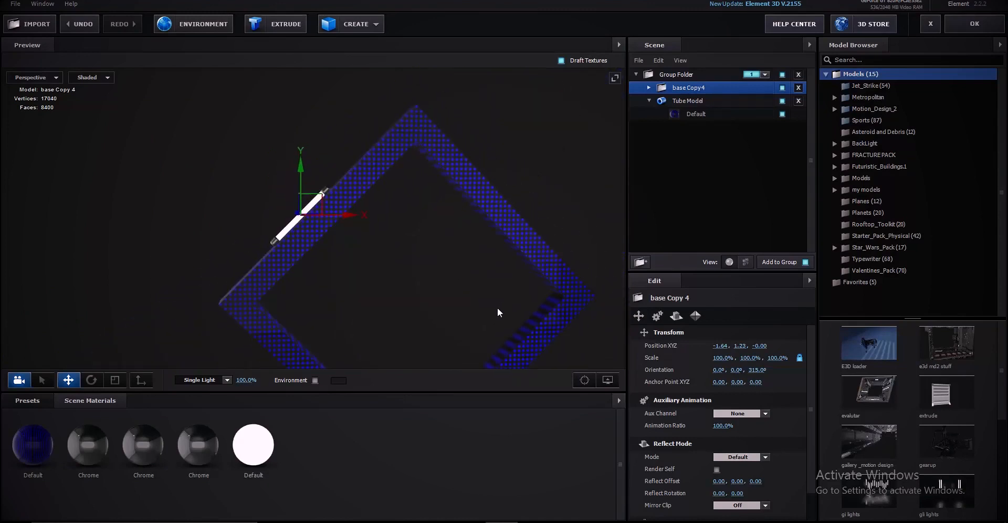
Duplicate the light, place the copy on the frame's lower-right edge at 1.69, -1.22, 0.00, and apply the scene.
key(ctrl+d)
drag(306, 180, 375, 321)
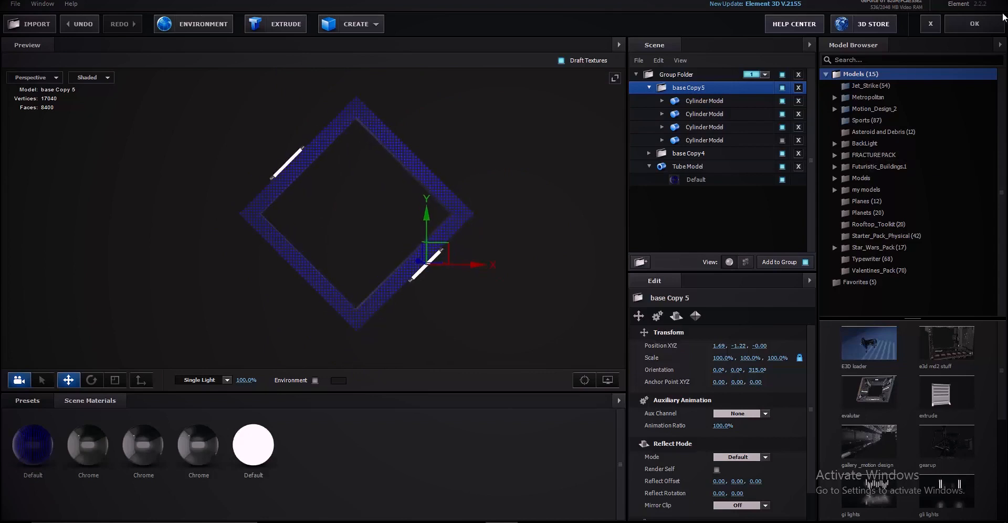
click(985, 23)
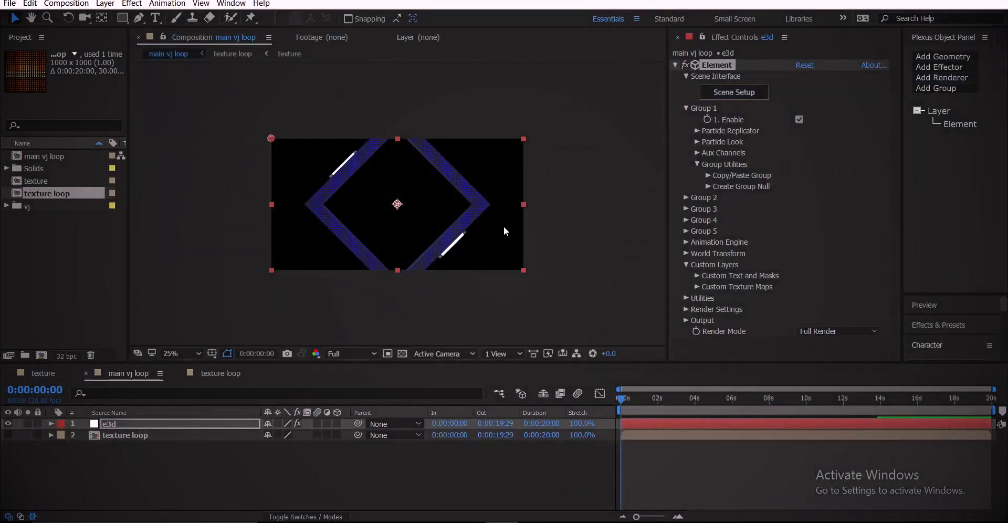
Set Group 1's replicator shape to 3D Grid with Grid Y 1 and Shape Scale 40.90.
click(698, 130)
click(821, 153)
click(846, 178)
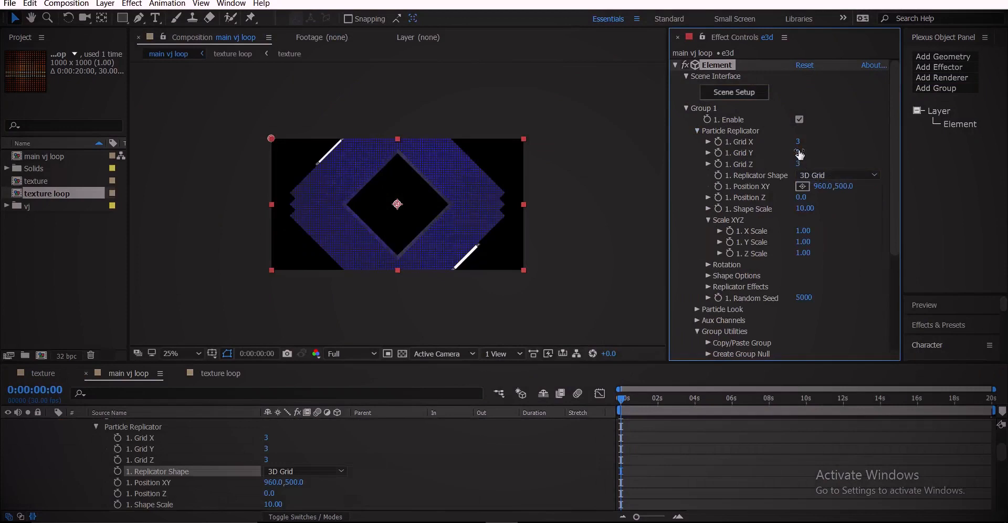
drag(799, 154, 792, 153)
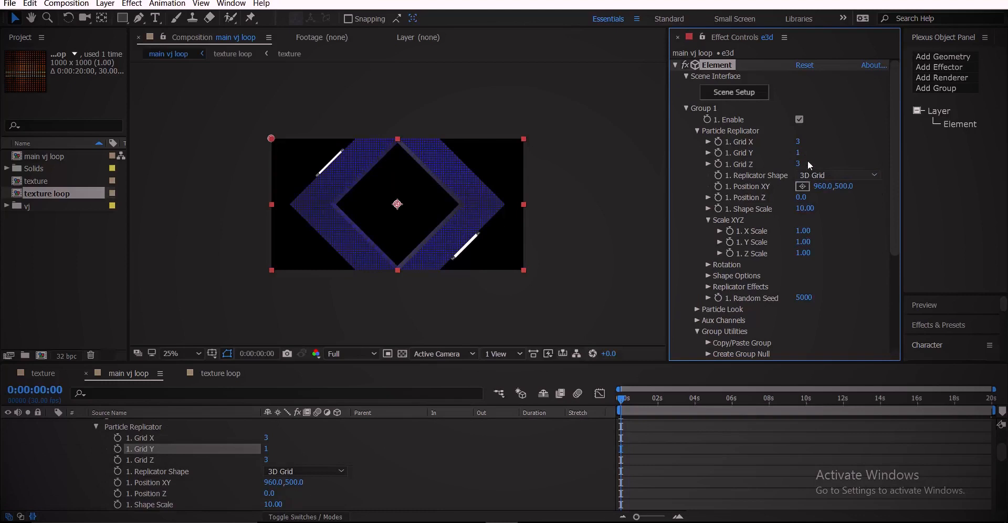
drag(808, 210, 989, 202)
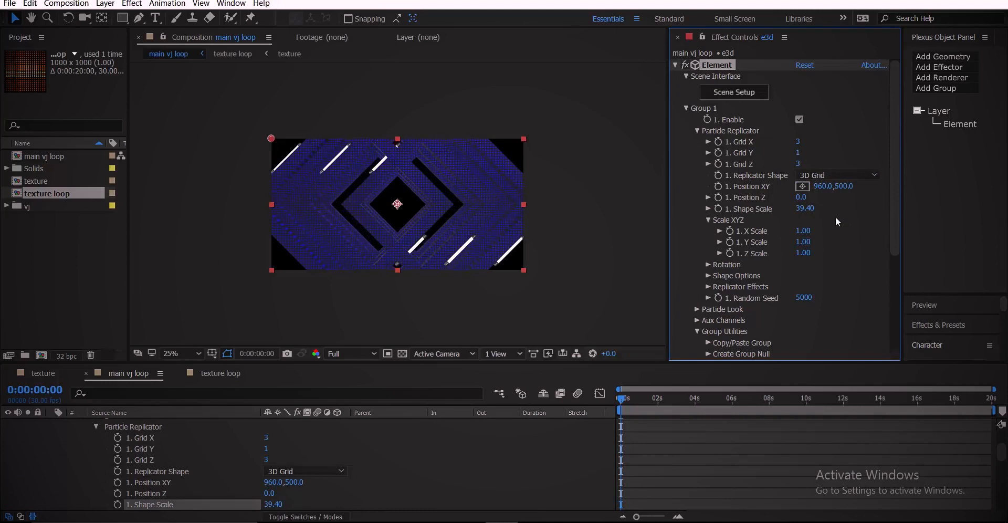
drag(808, 210, 816, 209)
Switch the composition's 3D view to Custom View 1.
click(445, 353)
click(503, 354)
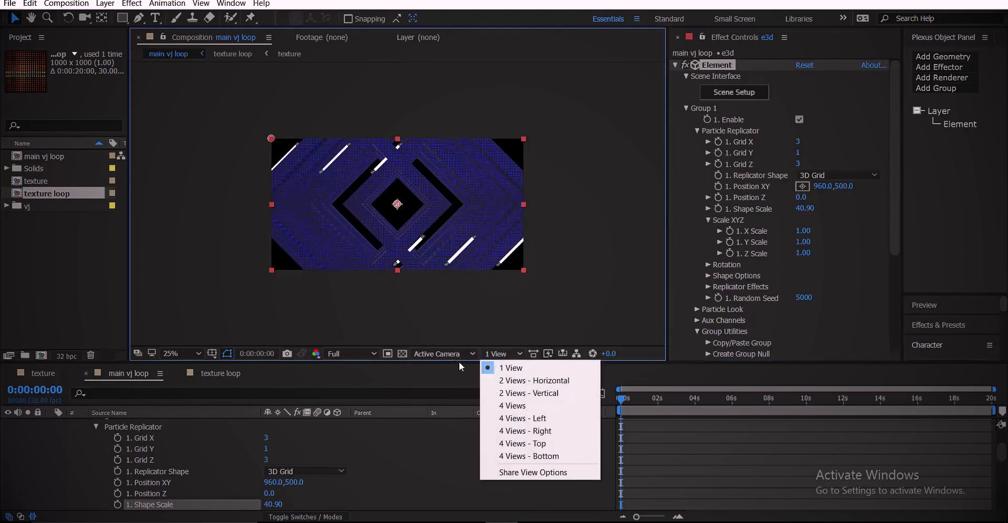
click(446, 354)
click(465, 472)
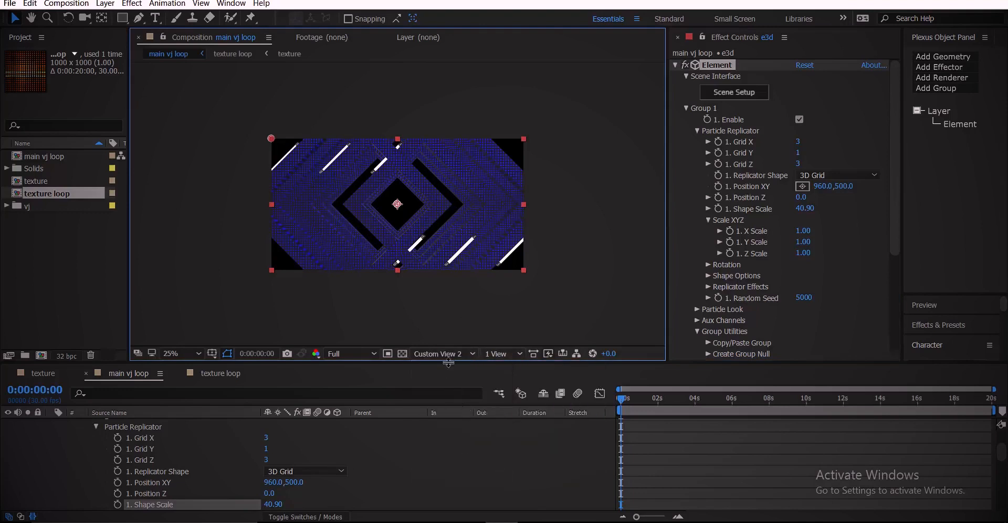
click(447, 353)
click(466, 461)
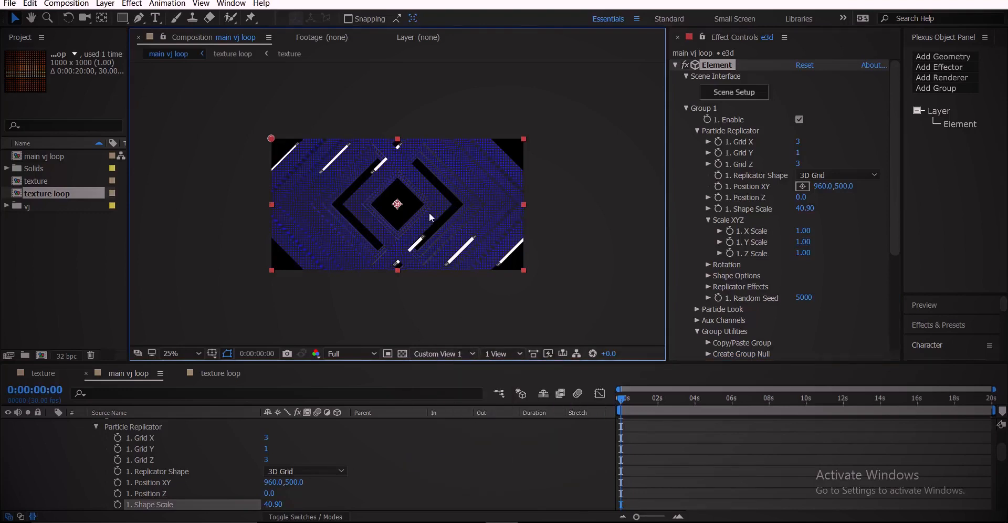
Add a two-node 35 mm camera to the main vj loop composition.
click(95, 426)
click(51, 423)
right_click(65, 485)
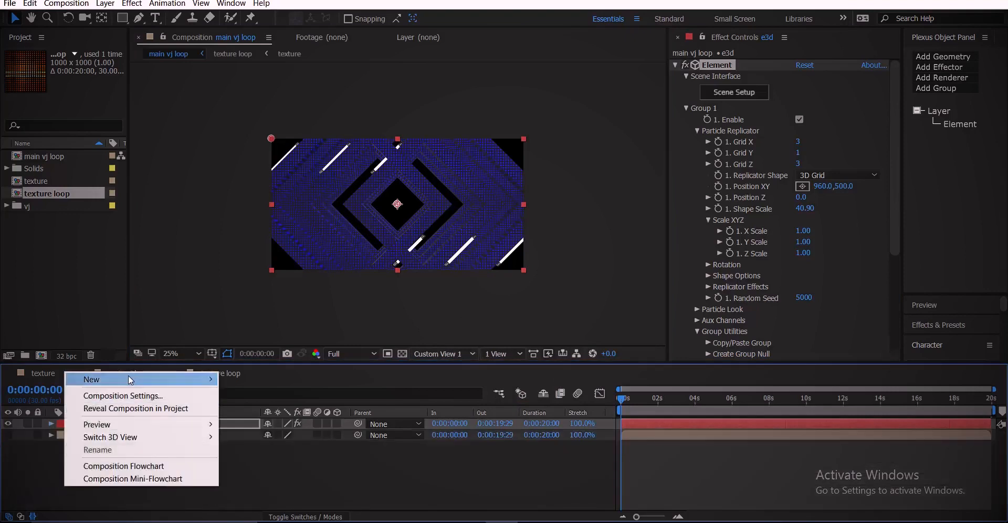
mouse_move(131, 380)
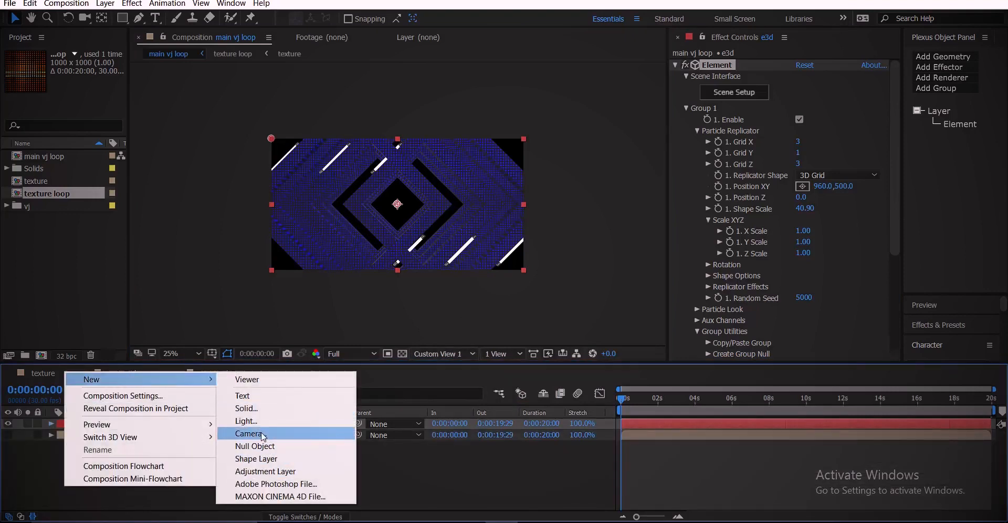
click(262, 434)
click(635, 395)
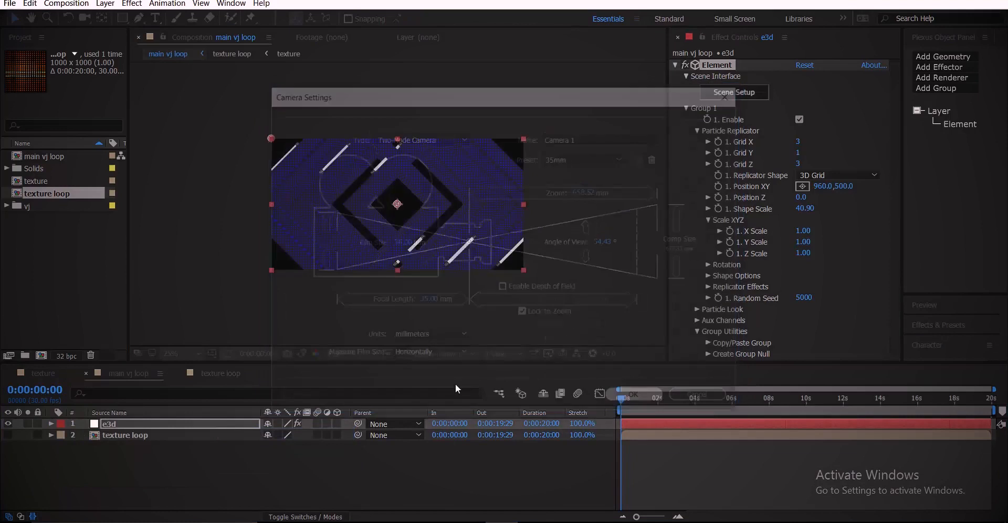
scroll(417, 266, up, 3)
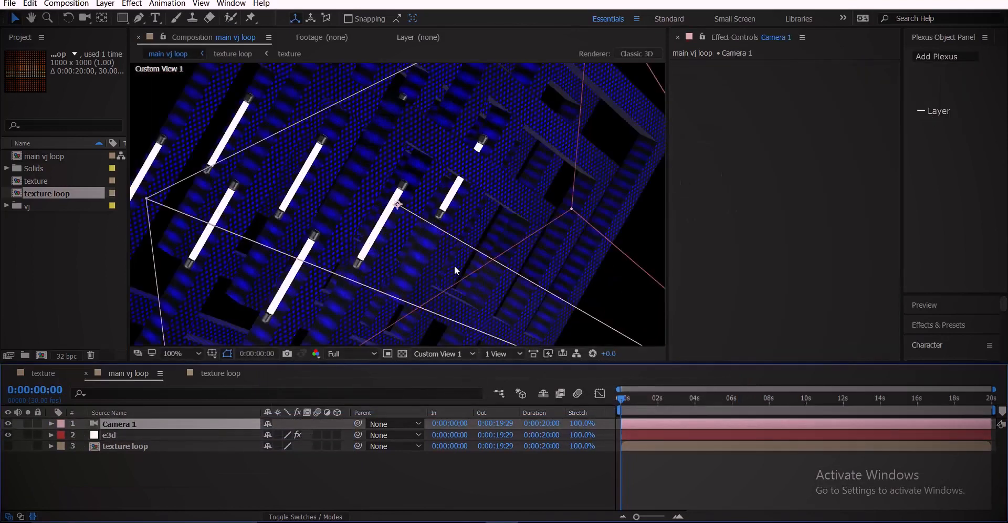
scroll(455, 266, down, 2)
Set the X Scale of Group 1's replicator on the e3d layer to 3.50, keeping Grid X at 3.
click(140, 435)
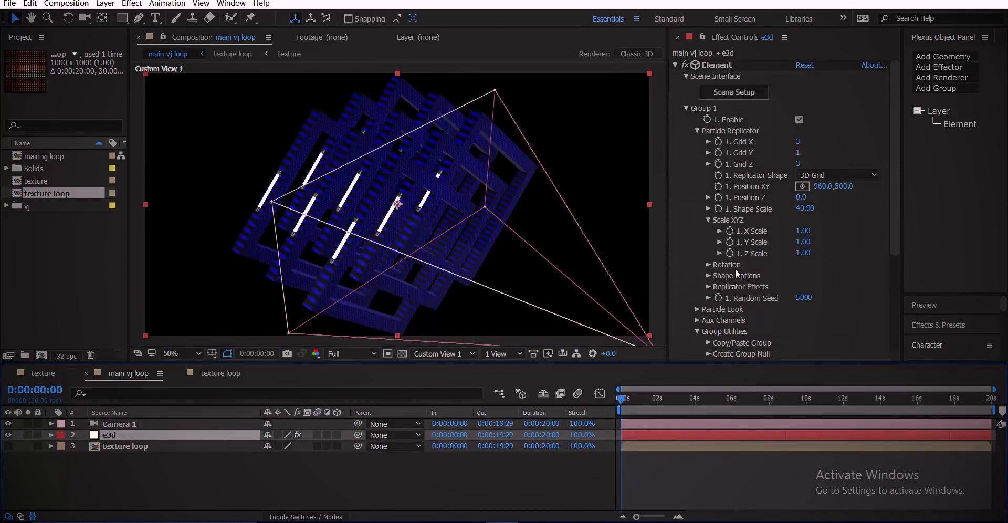
drag(803, 231, 814, 229)
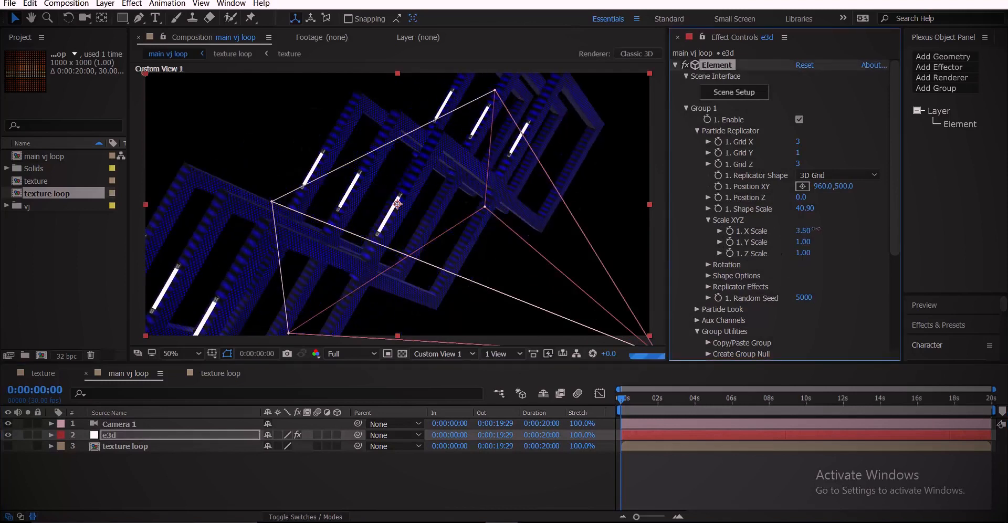
click(798, 142)
click(830, 148)
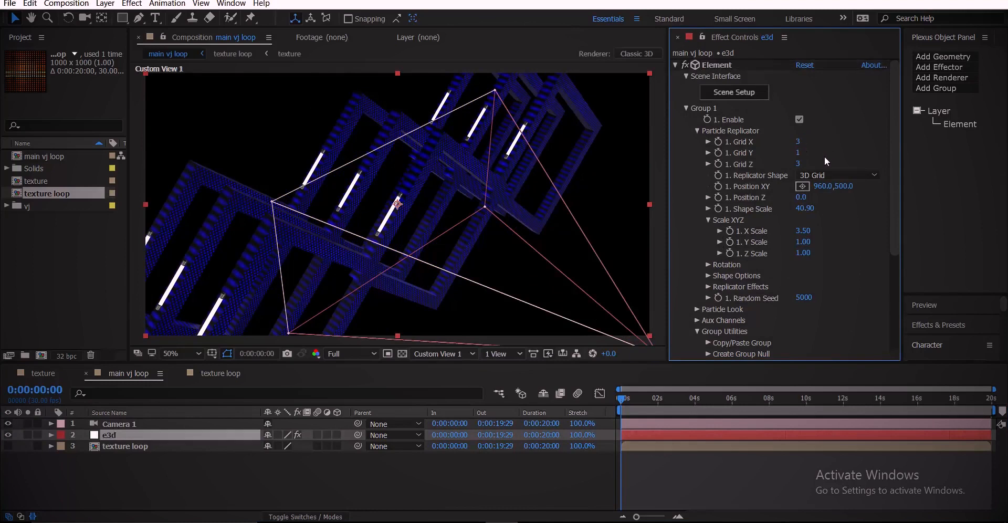
Set Group 1's Grid Z to 25 and its Z Scale to 9.00.
drag(803, 253, 821, 269)
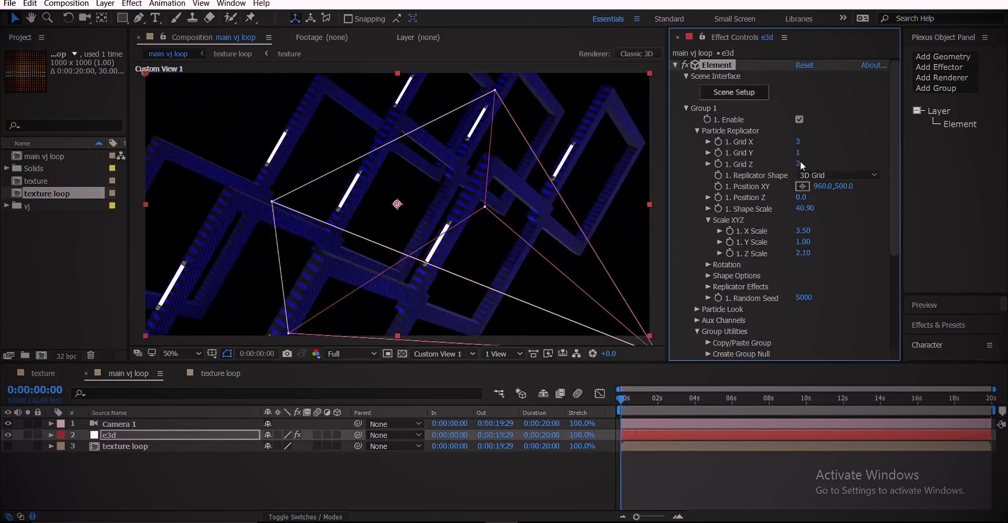
click(800, 164)
key(Return)
drag(800, 260, 851, 262)
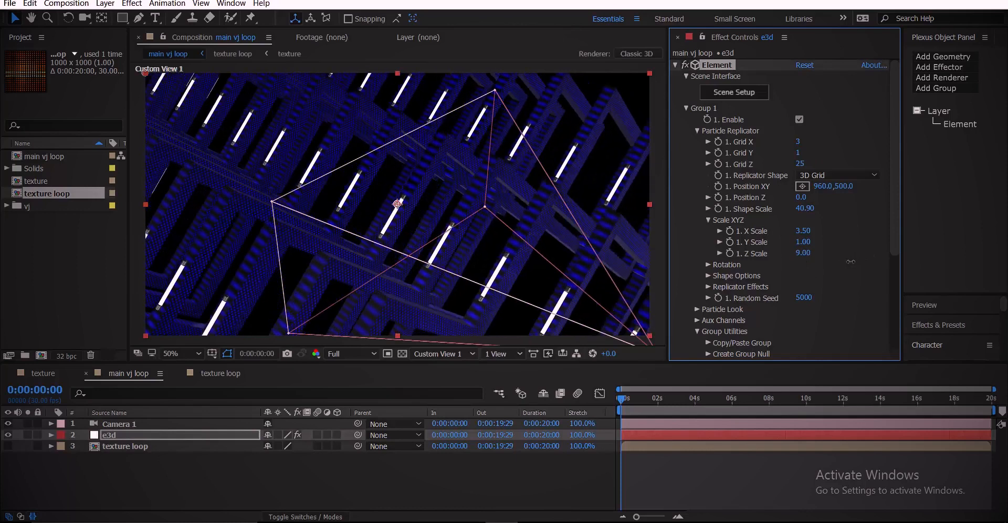
Return to the Active Camera view and dolly the camera so the replicated frames fill the composition as a tunnel.
click(453, 350)
click(452, 365)
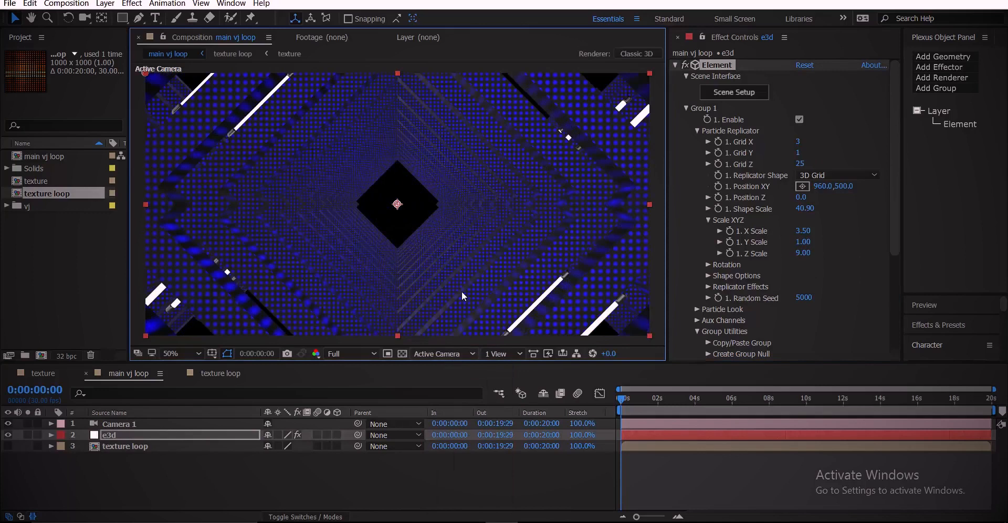
key(c)
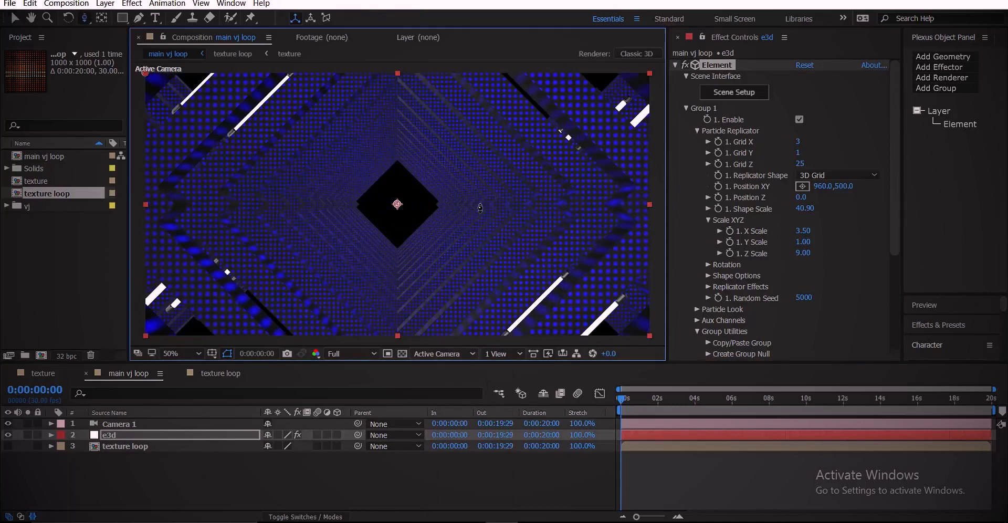
drag(452, 273, 411, 327)
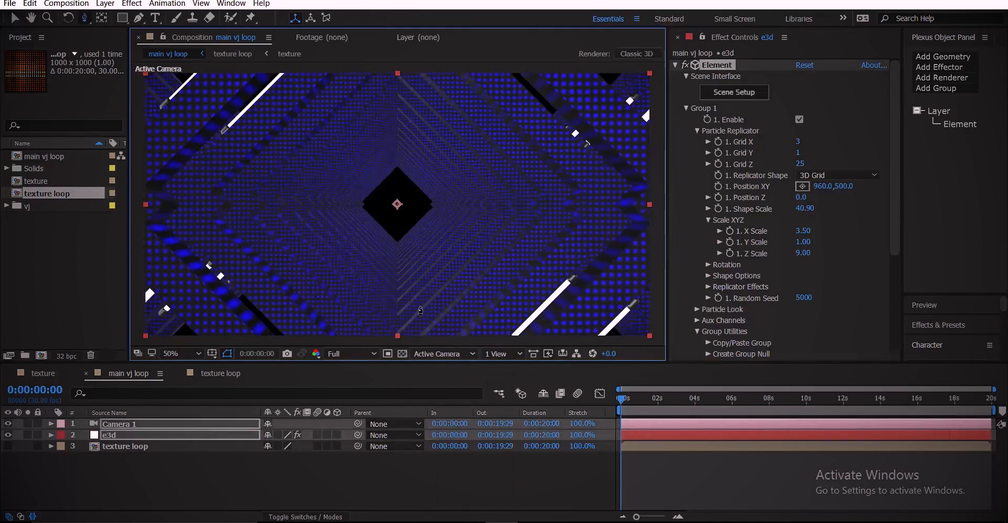
drag(485, 184, 412, 298)
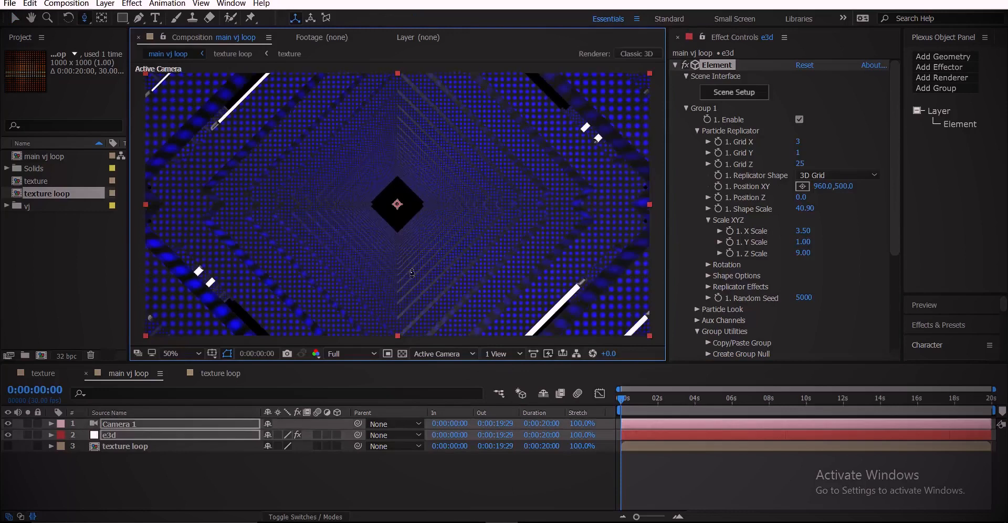
drag(503, 153, 555, 151)
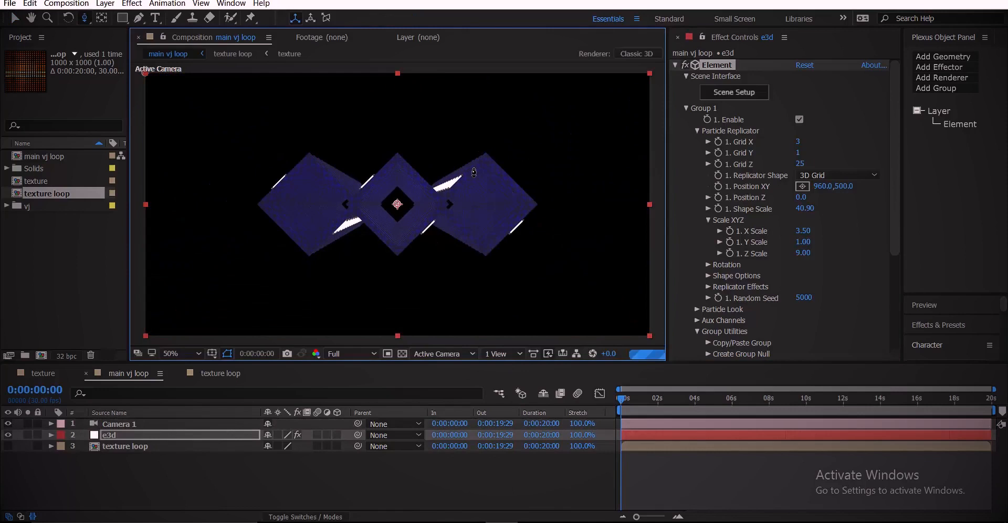
drag(454, 182, 415, 247)
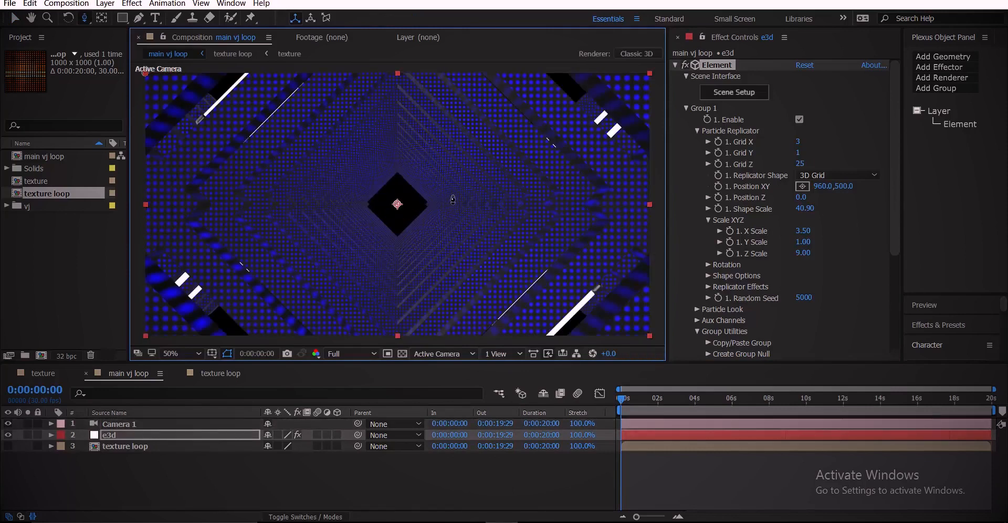
Set Group 1's particle Z Rotation to 38° and its Rotation Random to 29°.
click(708, 265)
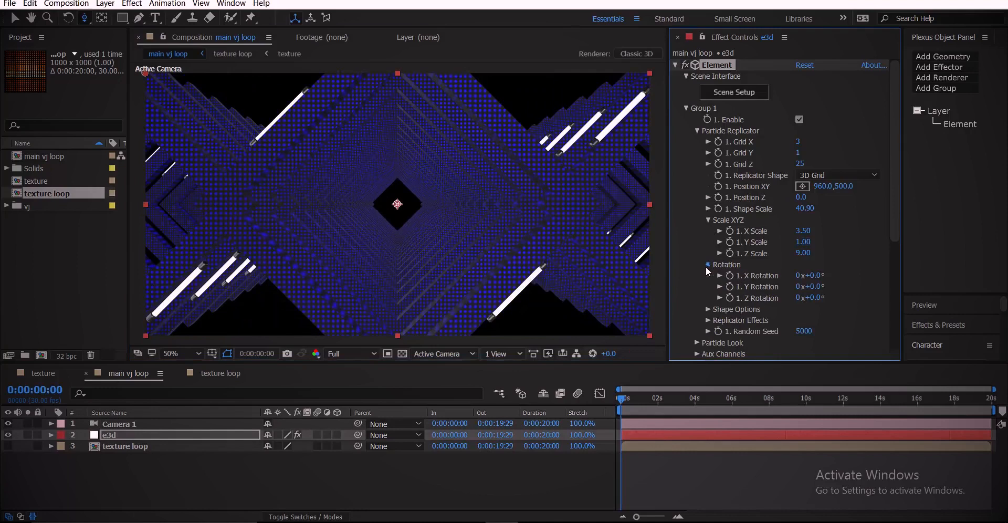
click(697, 131)
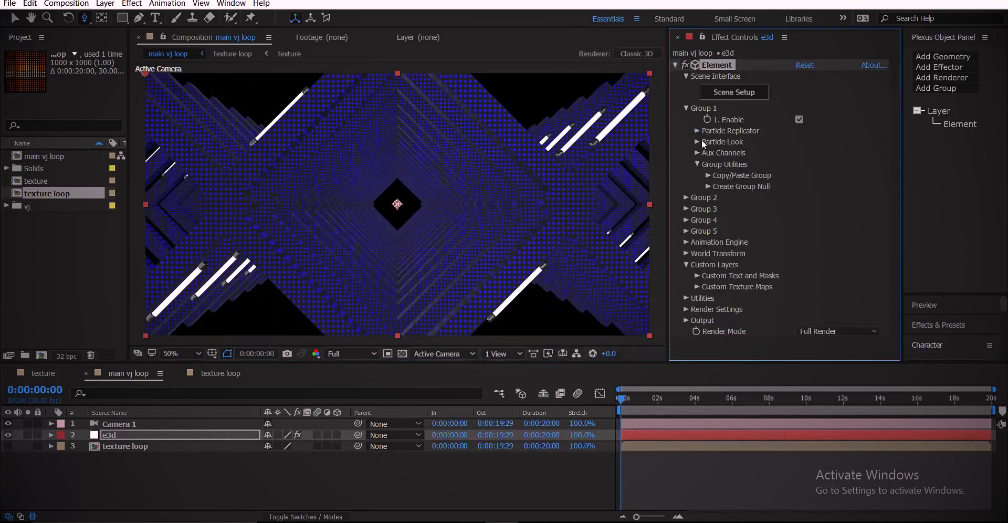
click(697, 141)
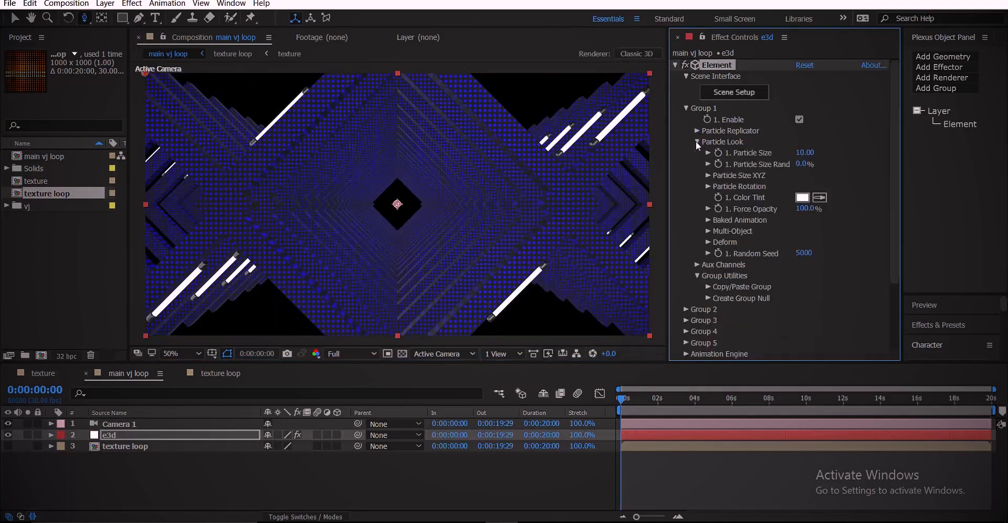
click(708, 187)
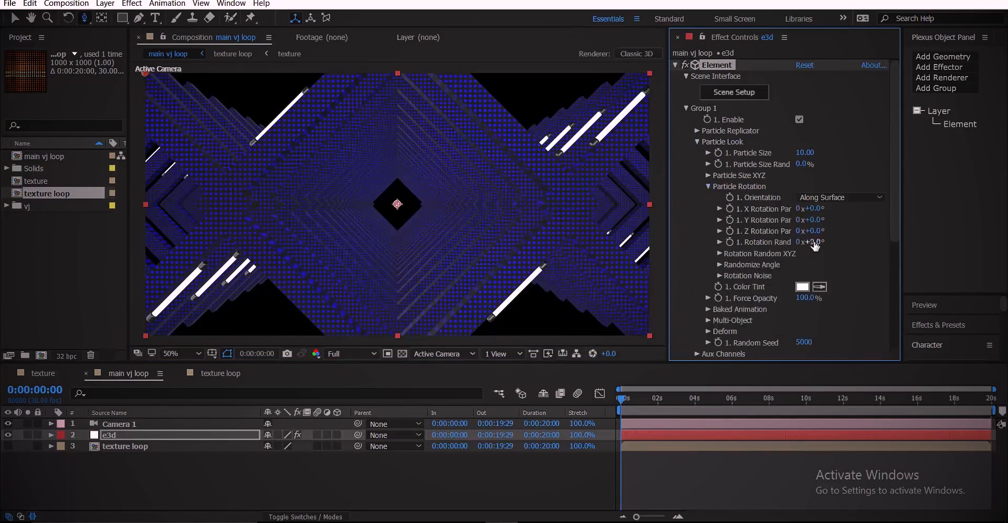
drag(829, 231, 842, 230)
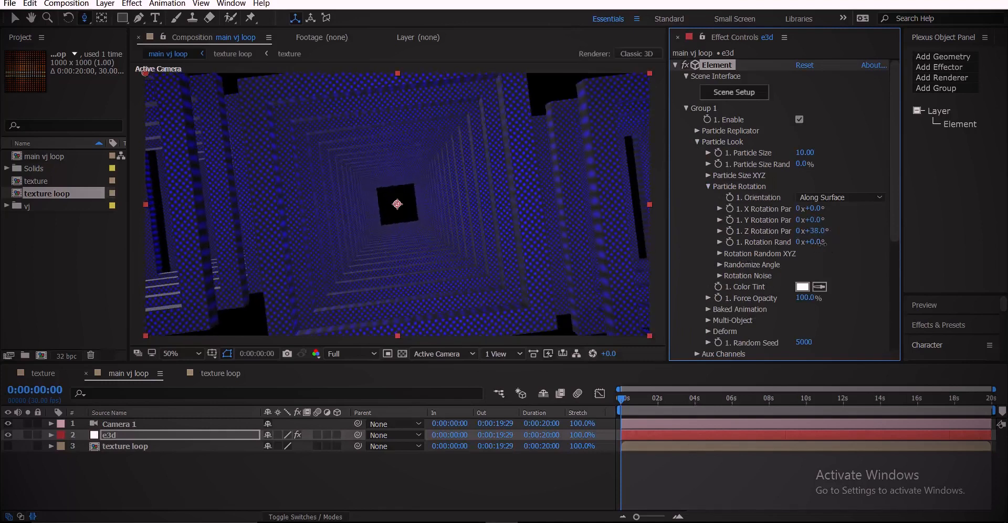
drag(823, 243, 836, 243)
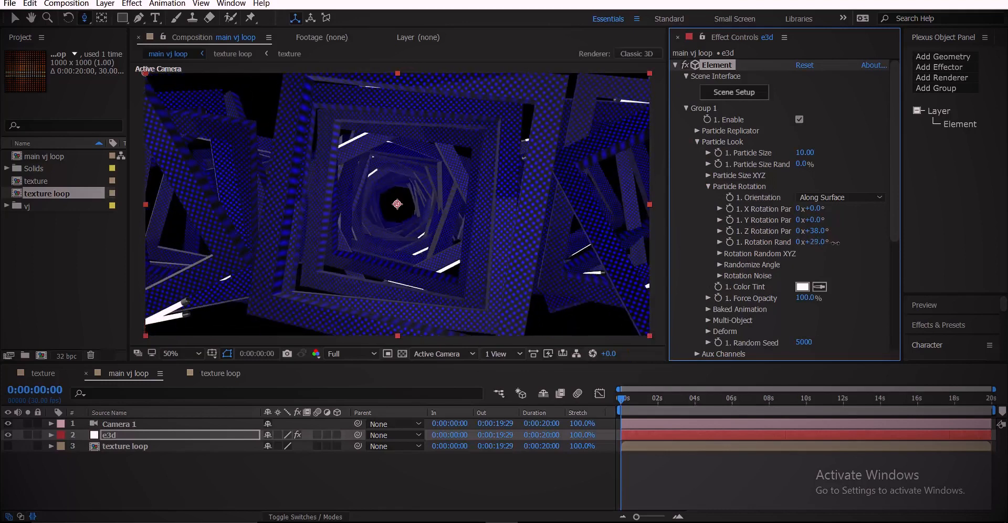
Set the Z Rotation under Group 1's Rotation Random XYZ to 113° and preview the animation.
click(719, 254)
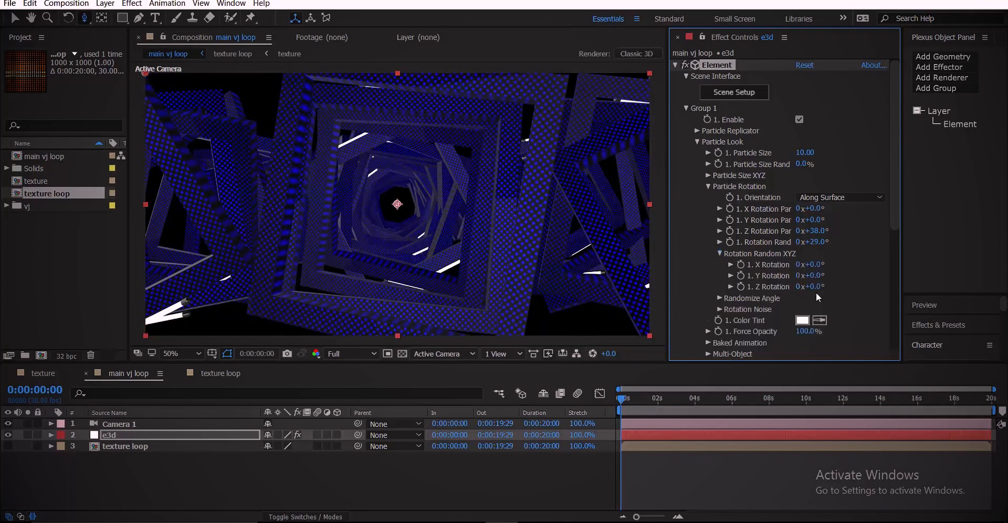
drag(832, 287, 892, 285)
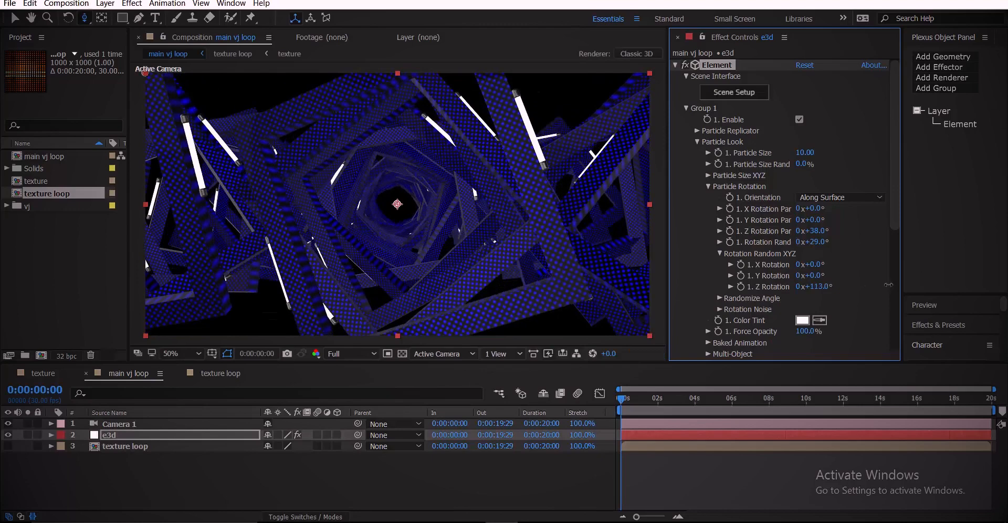
key(space)
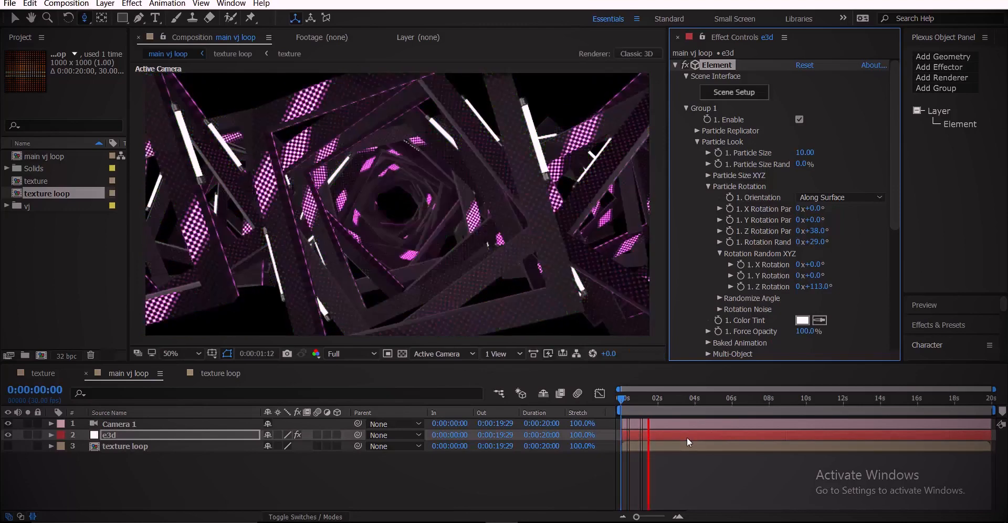
key(space)
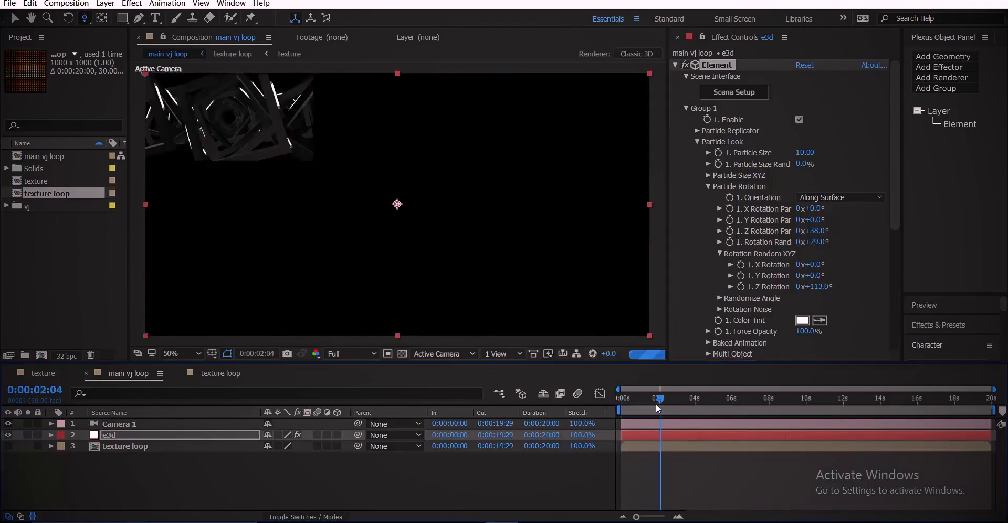
Add a null object to the main vj loop composition, make it 3D and parent Camera 1 to it.
right_click(103, 467)
mouse_move(152, 361)
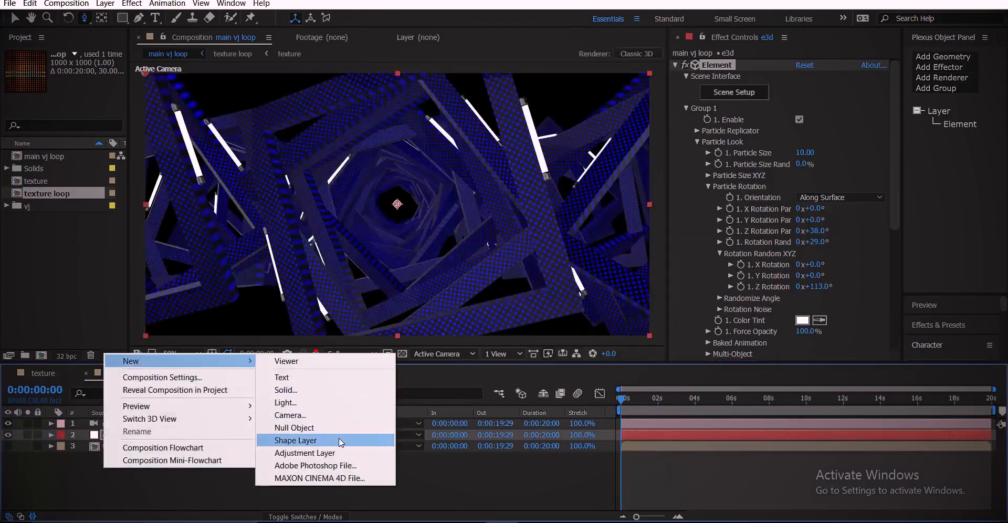
click(316, 428)
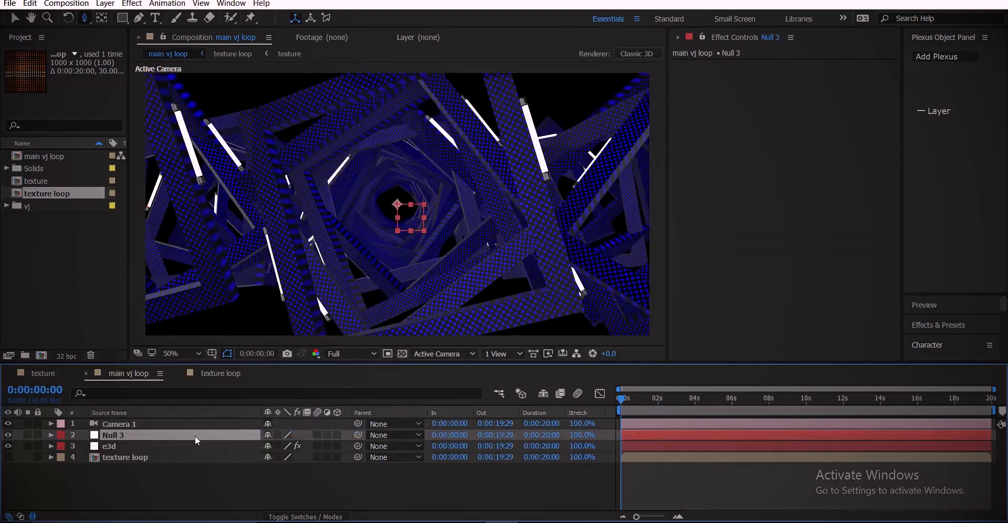
click(338, 435)
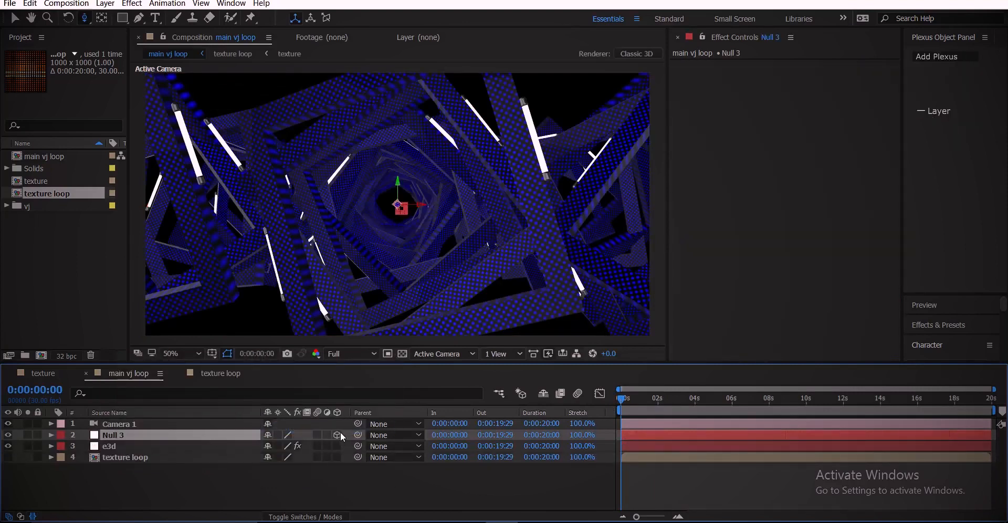
drag(358, 425, 215, 434)
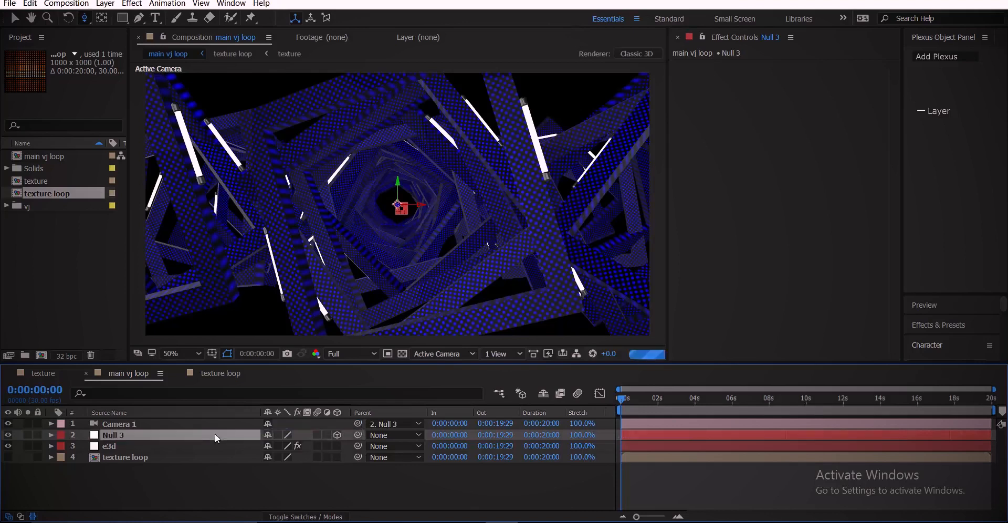
Set Grid Z of Group 1's particle replicator on the e3d layer to 35.
click(161, 447)
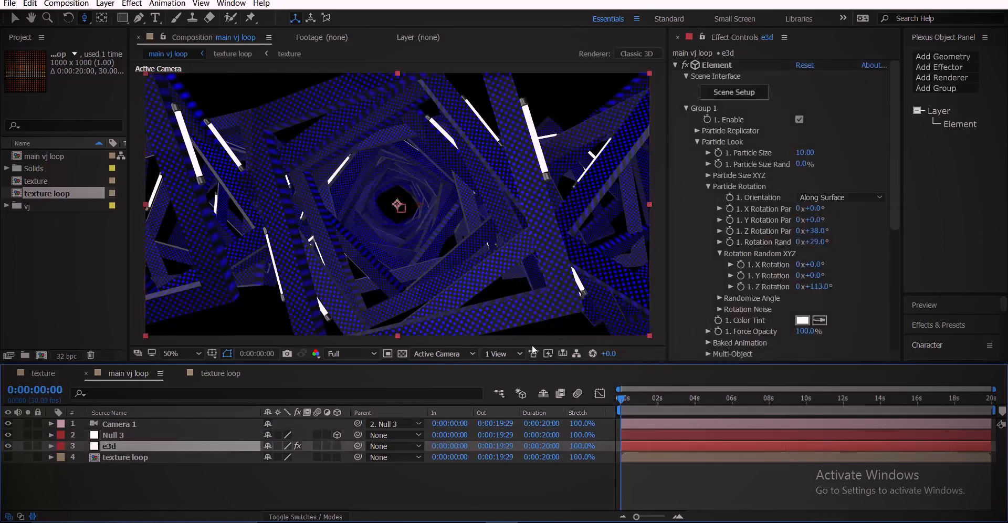
click(696, 140)
click(696, 132)
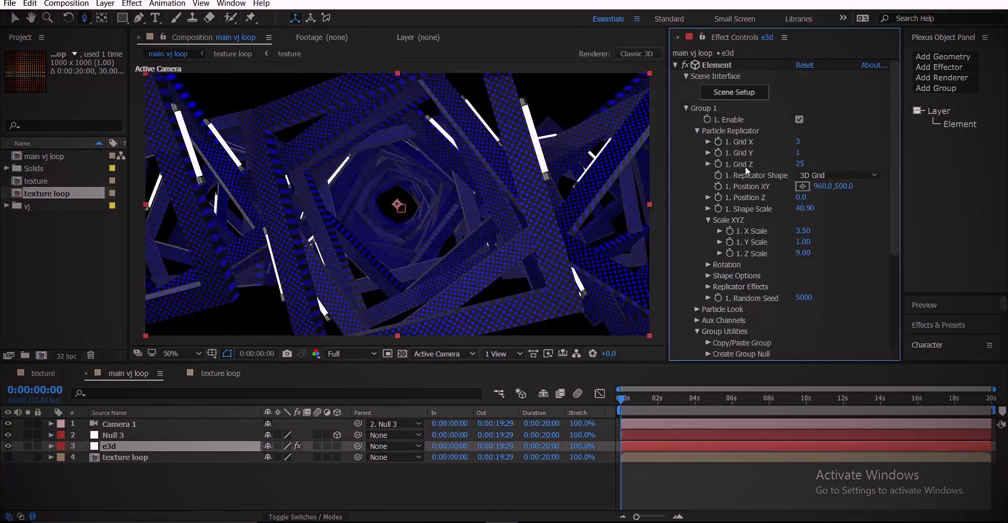
click(808, 164)
text(35)
key(Return)
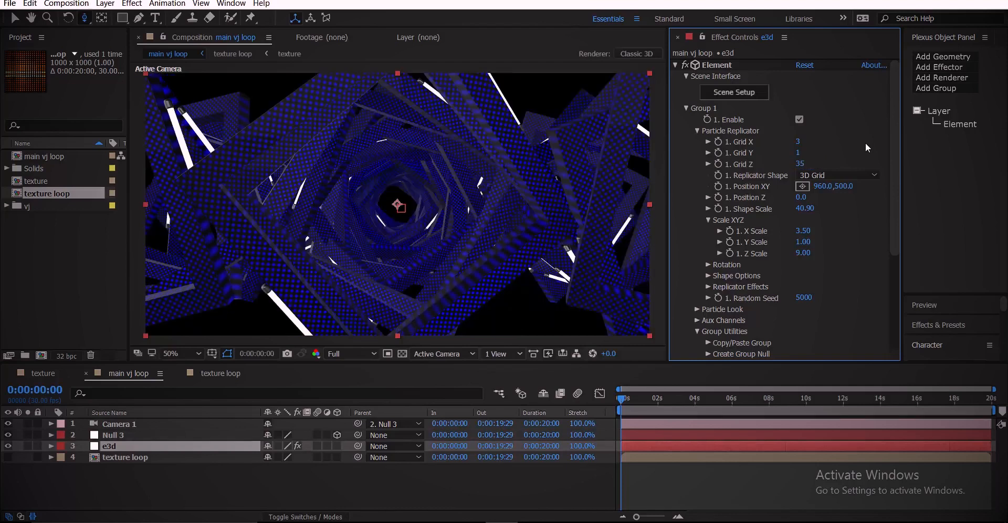
Try a Z Scale of 12.00 for Group 1's replicator.
click(804, 253)
text(12)
key(Return)
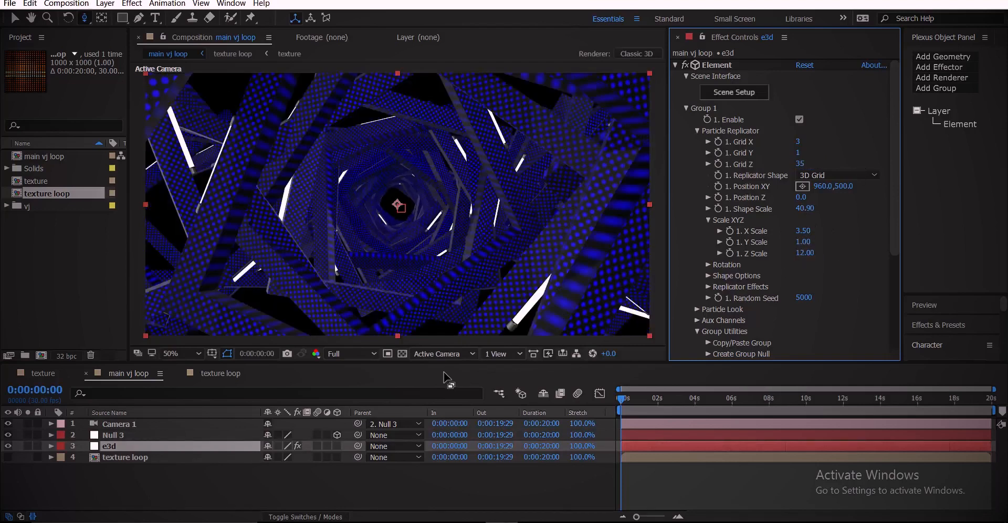
click(806, 209)
click(841, 227)
Switch to Custom View 1 and try a Z Scale of 10.00 for Group 1's replicator.
click(443, 353)
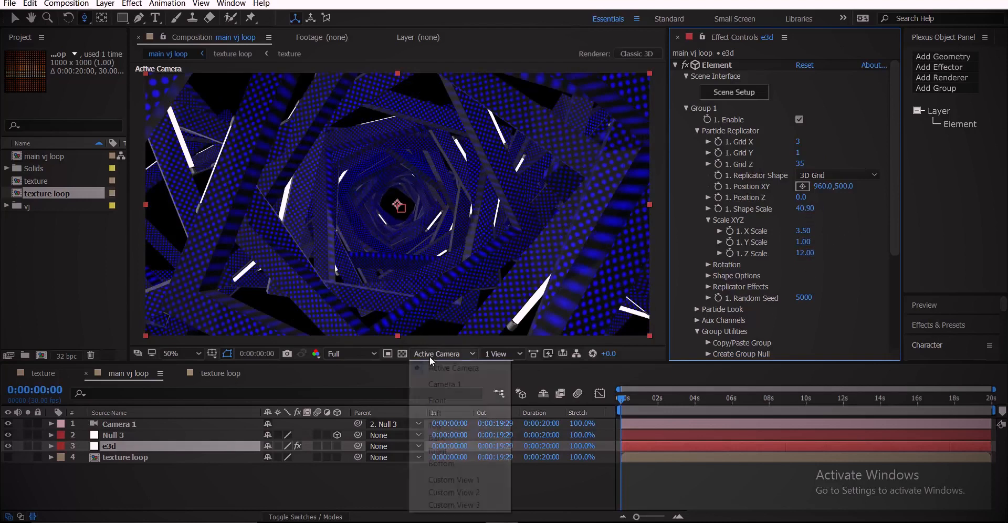
click(470, 479)
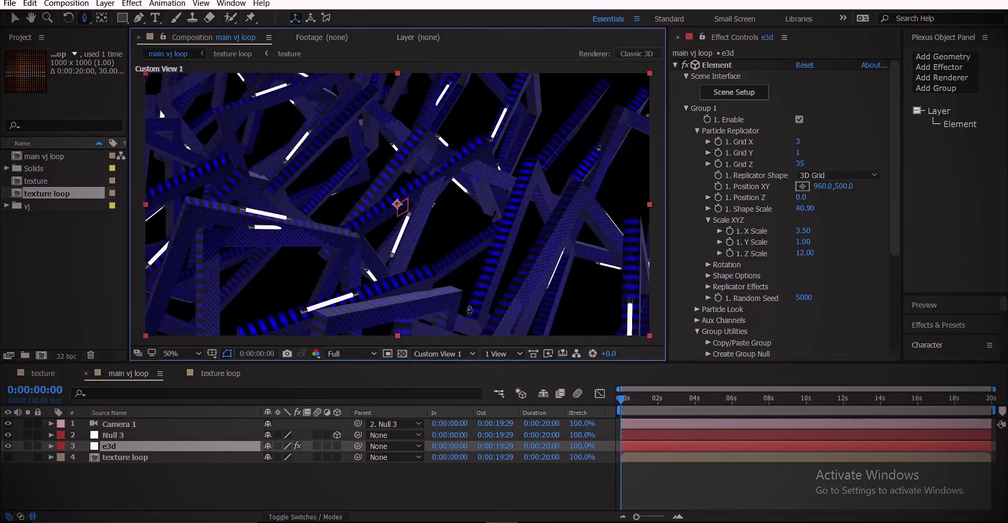
click(806, 253)
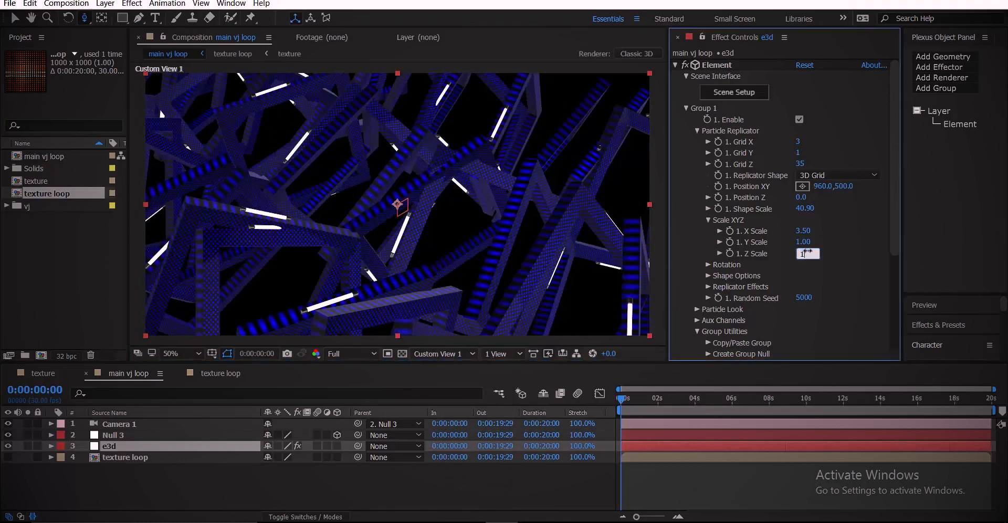
text(10)
key(Return)
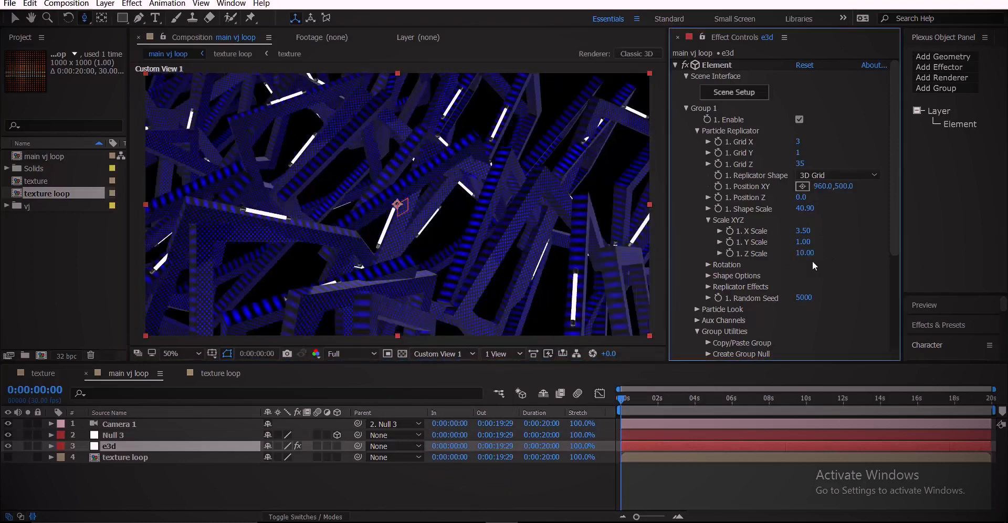
Set Group 1's Z Scale back to 9.00 and return to the Active Camera view.
click(804, 253)
text(9)
key(Return)
click(462, 355)
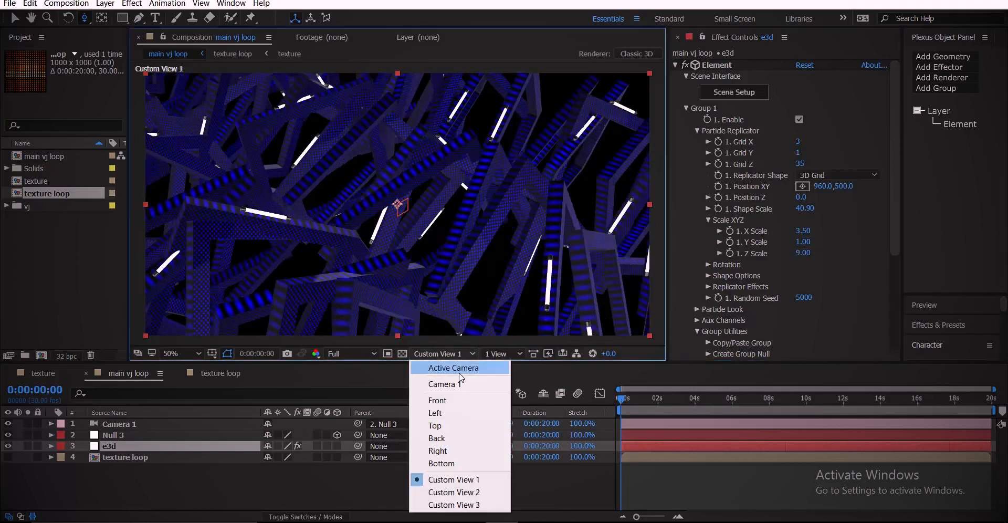
click(501, 428)
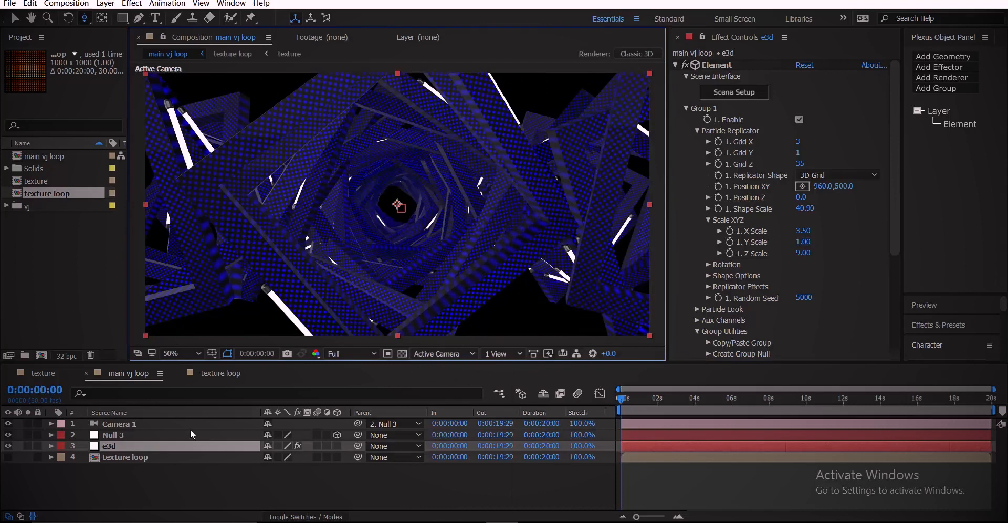
Set the Z position of the camera's parent null to -91 and keyframe its Position at 0:00:00:00.
click(169, 435)
key(p)
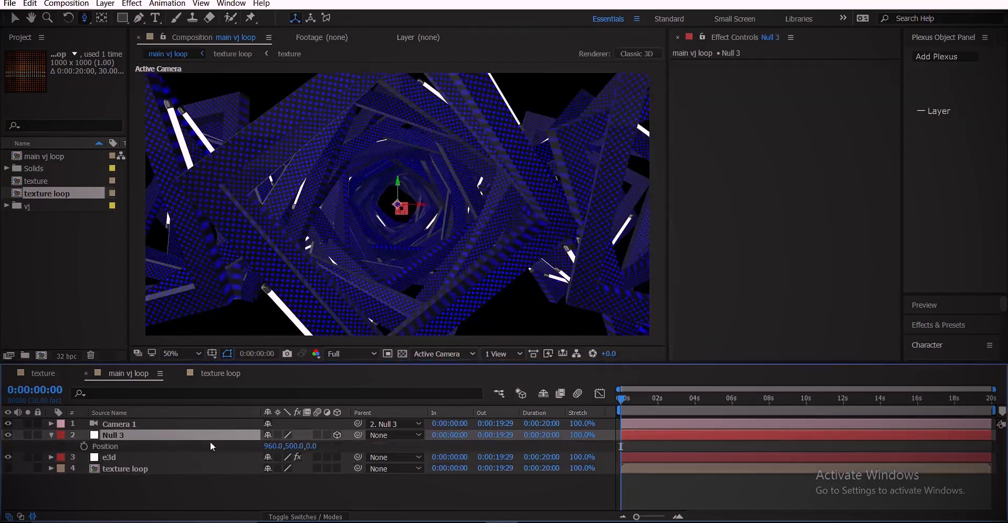
drag(315, 451, 236, 450)
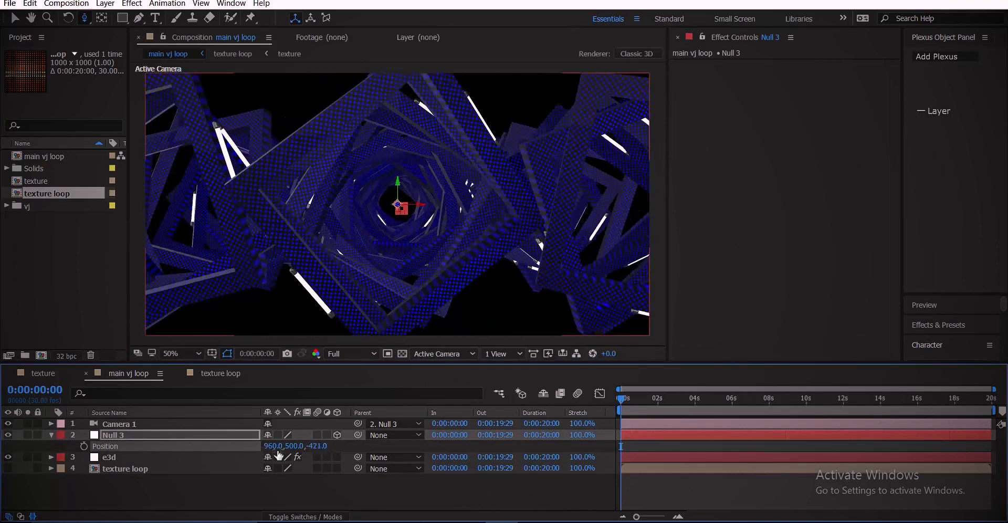
click(83, 446)
At 0:00:19:29, move the null forward through the tunnel to a Z position of about 6300 for the end keyframe.
drag(751, 399, 992, 397)
mouse_move(318, 446)
mouse_down()
mouse_move(337, 444)
mouse_move(320, 446)
mouse_up()
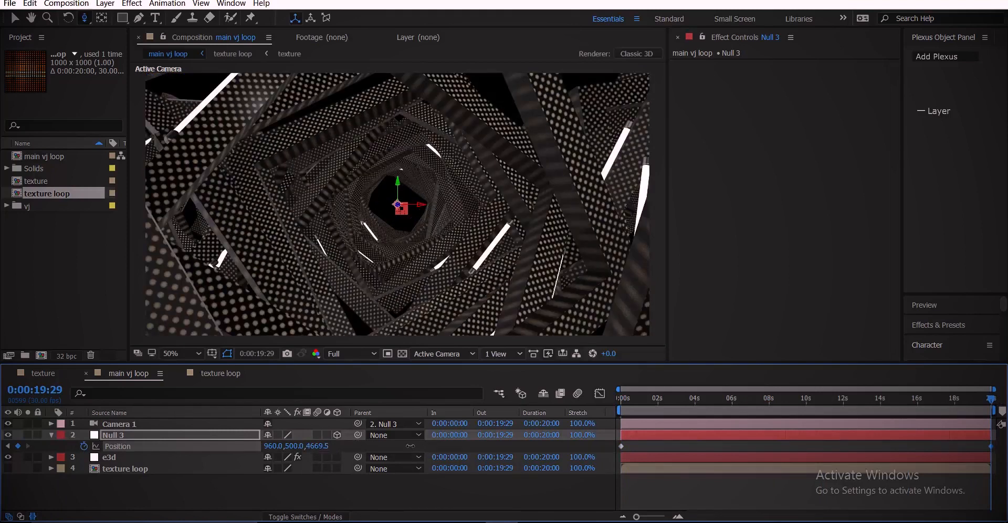
drag(410, 446, 594, 400)
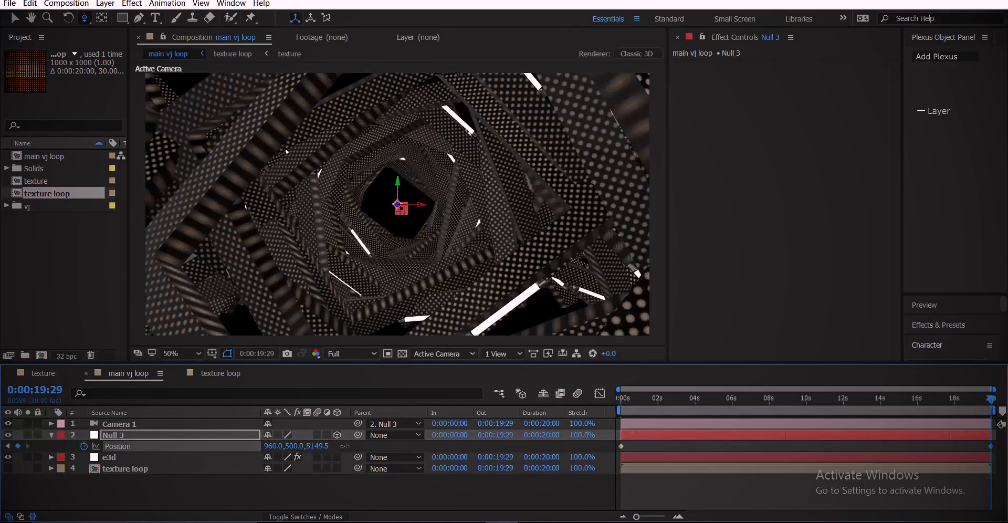
drag(345, 446, 534, 371)
drag(319, 446, 428, 441)
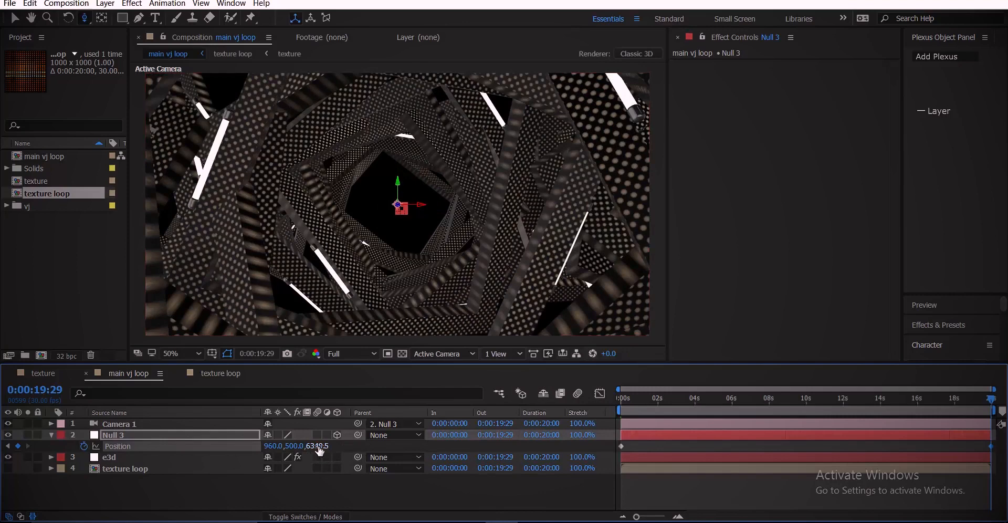
Preview the camera's flight through the tunnel, scrub to near its end and return to the first frame.
key(space)
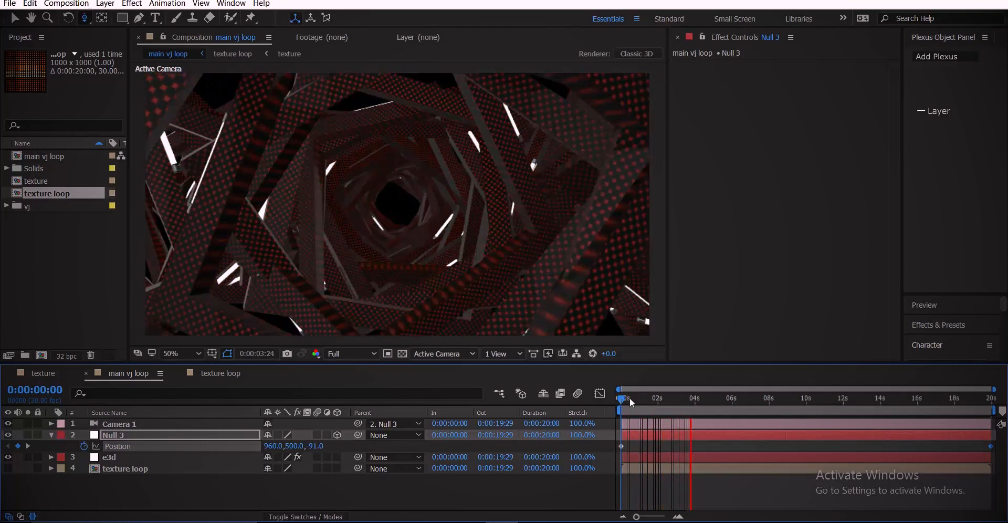
drag(624, 399, 610, 400)
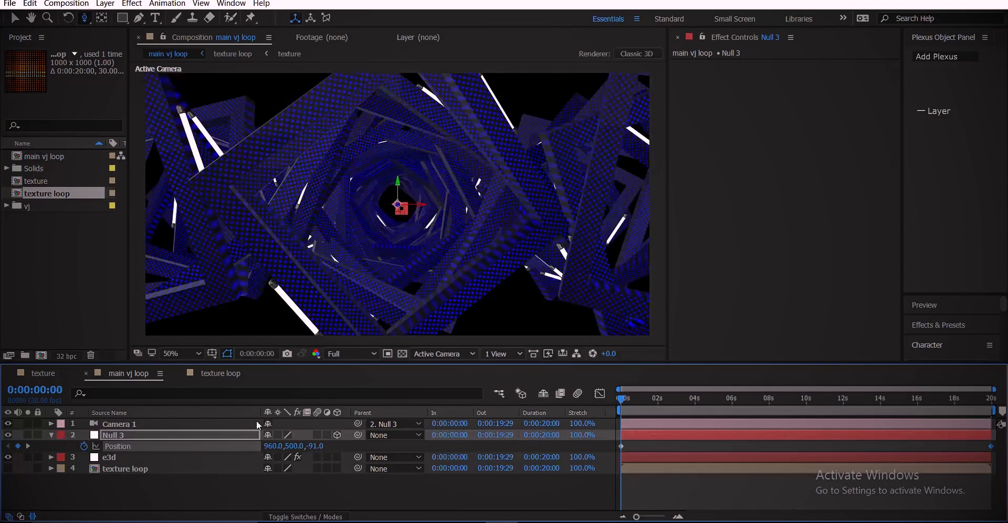
click(51, 435)
drag(639, 402, 978, 394)
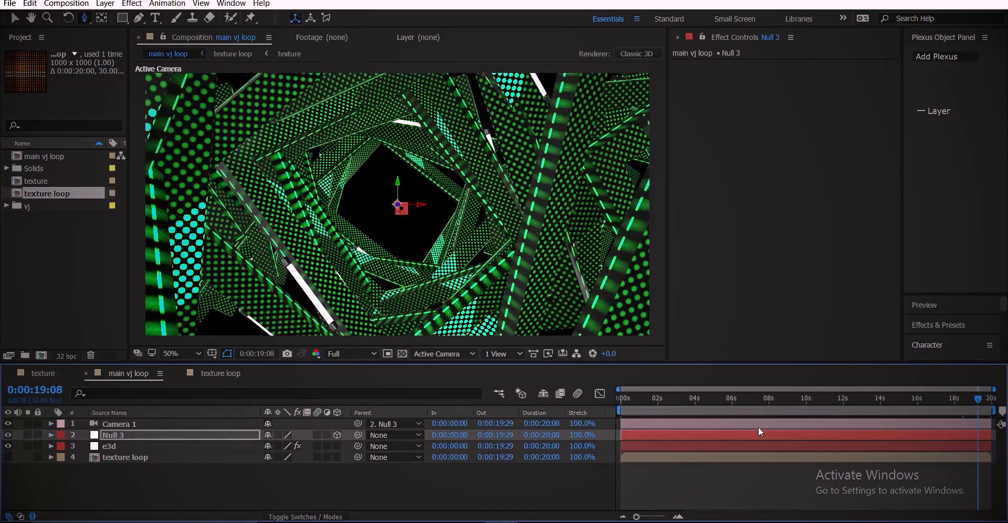
key(Home)
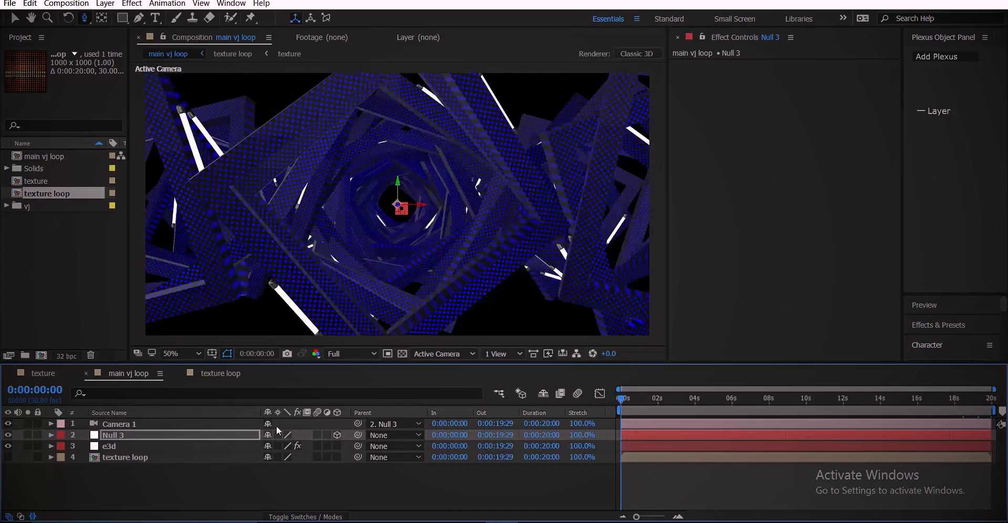
Keyframe Z Rotation Particle in Group 1's Particle Look on the e3d layer at 0:00:00:00.
click(129, 447)
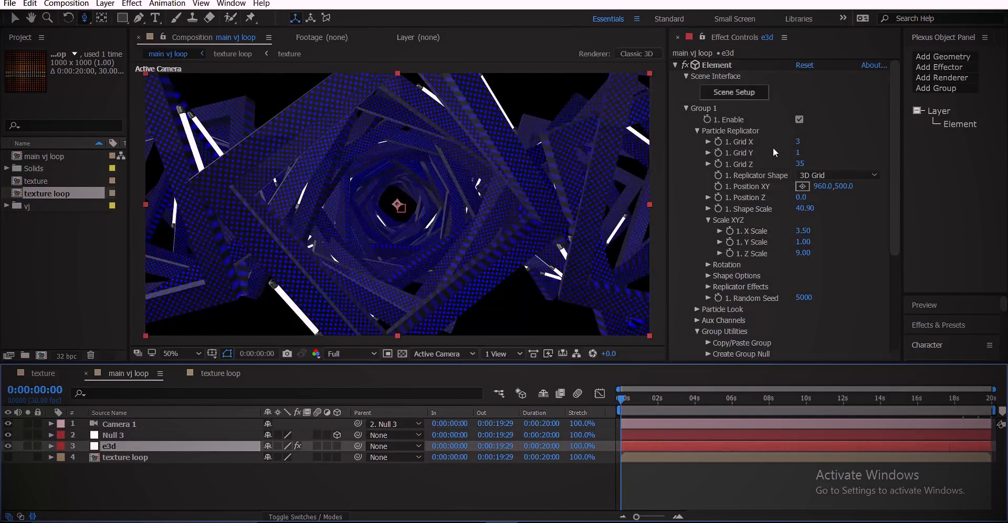
scroll(768, 255, down, 2)
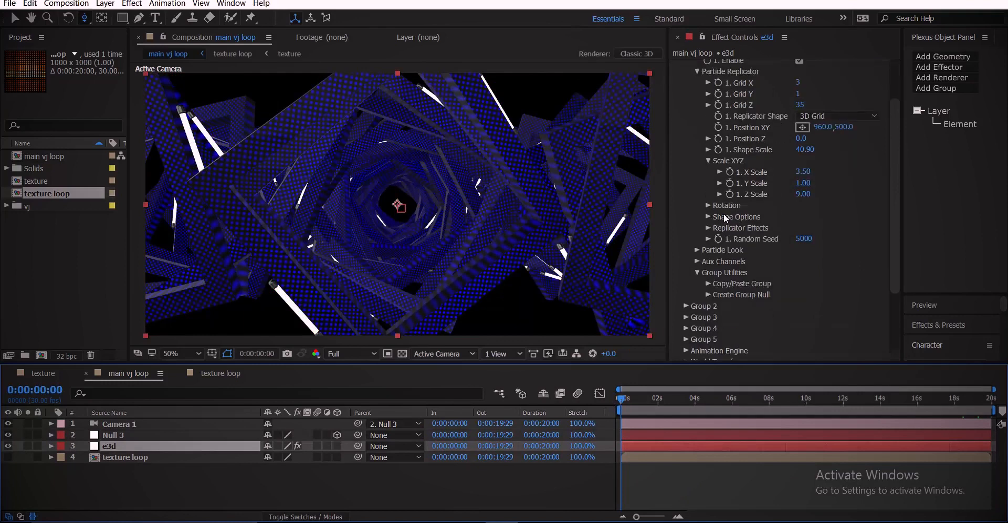
click(702, 250)
scroll(699, 260, down, 4)
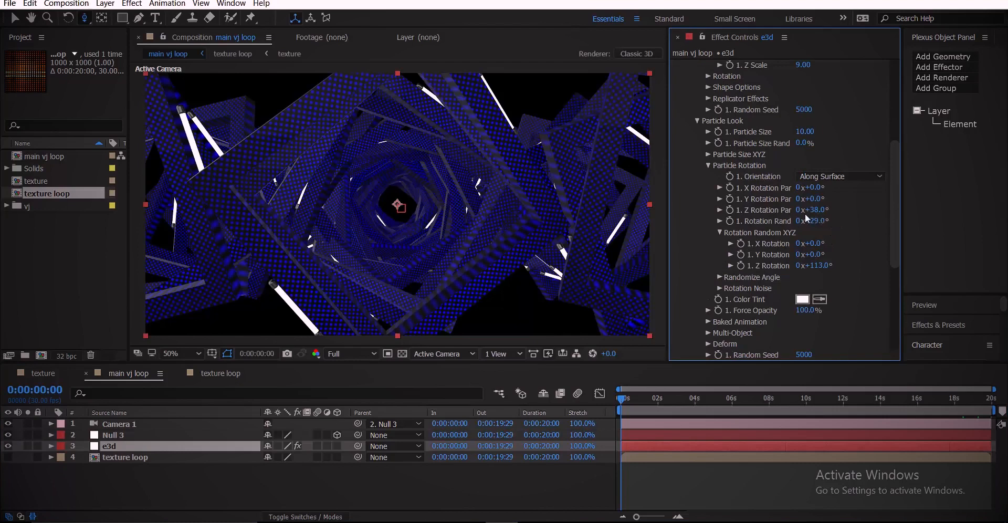
drag(902, 205, 968, 202)
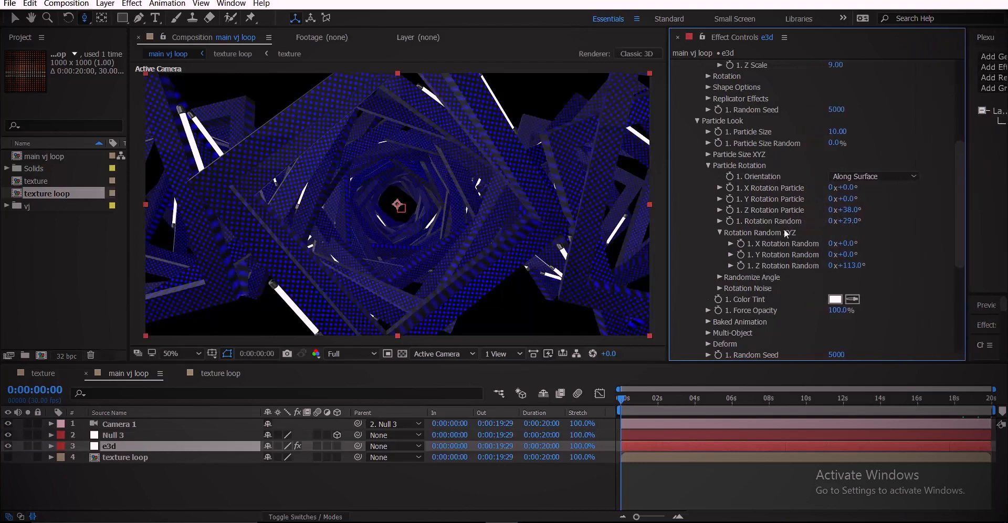
key(Return)
At 0:00:19:29, set Group 1's Z Rotation Particle to 2x+58.0° and preview the rotating tunnel from the first frame.
drag(646, 403, 992, 404)
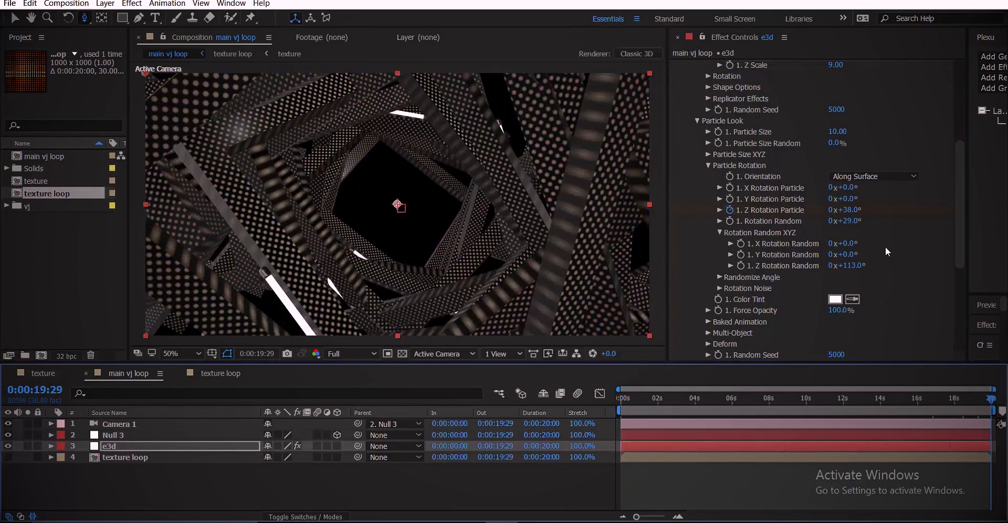
drag(845, 210, 878, 213)
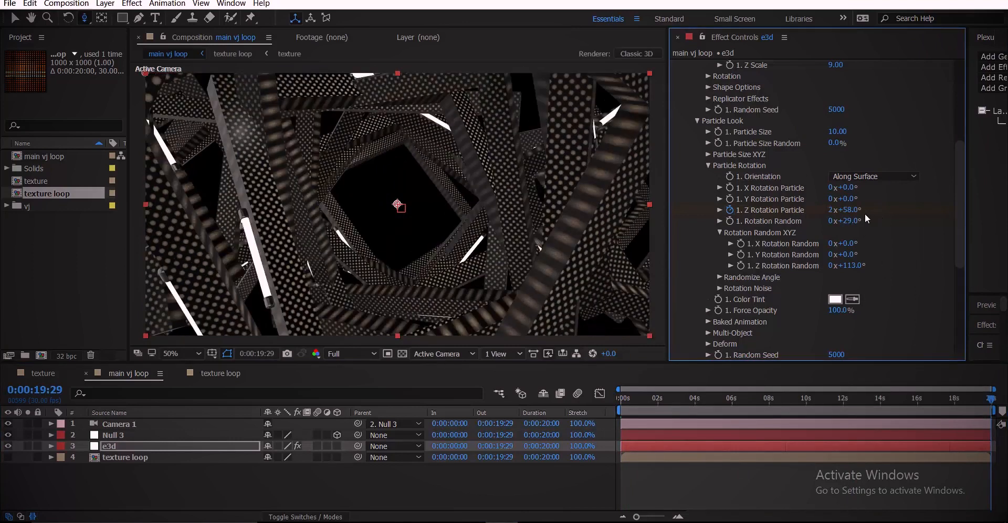
drag(677, 405, 567, 414)
key(space)
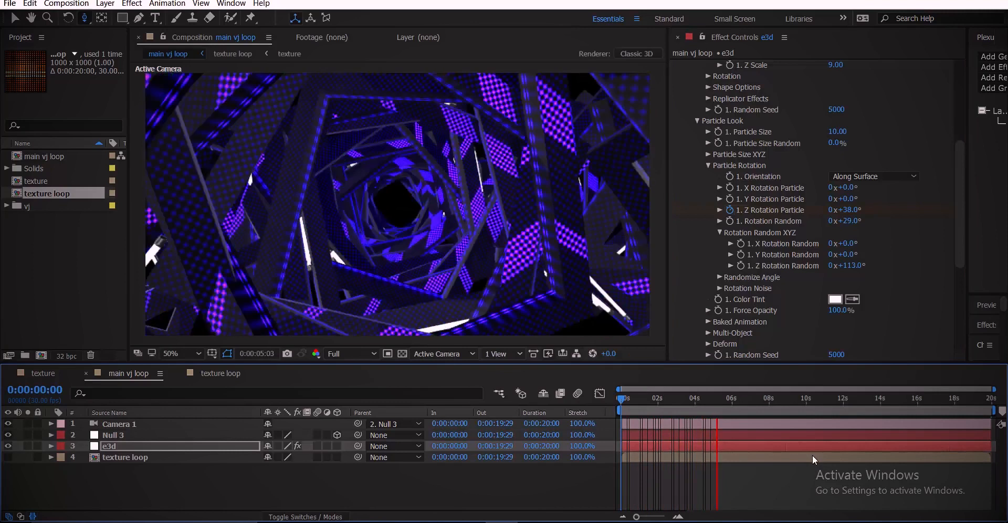
key(space)
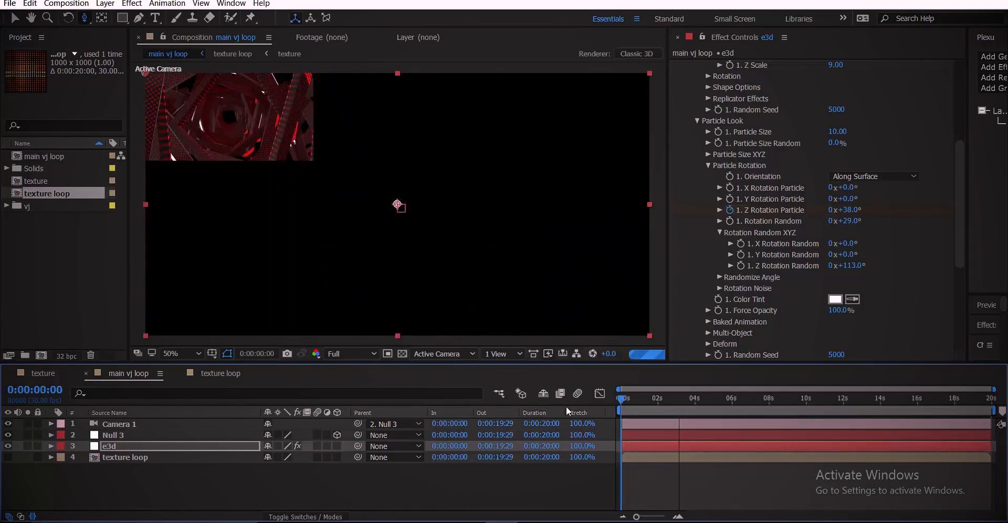
In the Element scene setup, duplicate the base Copy 5 light tube and move the copy along the frame's lower edge to about X 0.54, Y -1.68.
scroll(861, 106, up, 6)
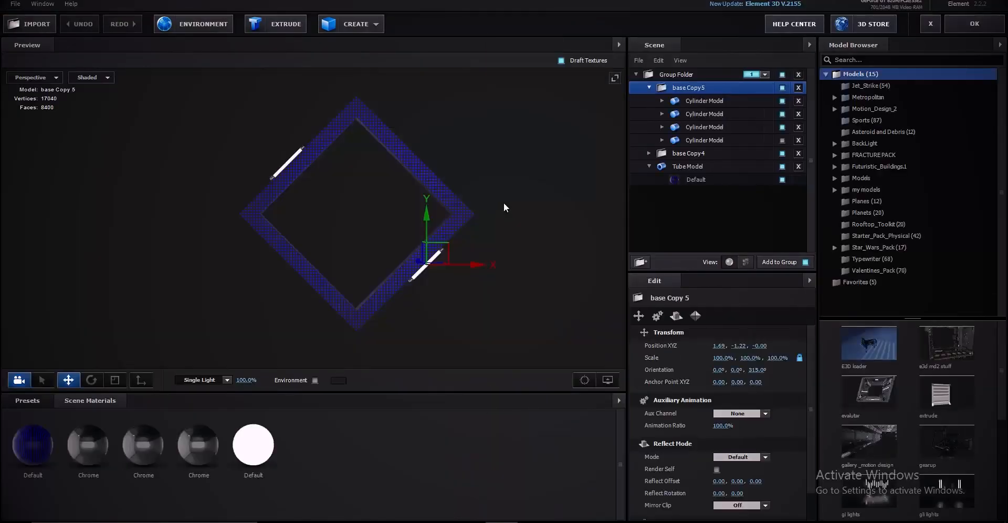
drag(504, 203, 396, 198)
scroll(470, 198, up, 3)
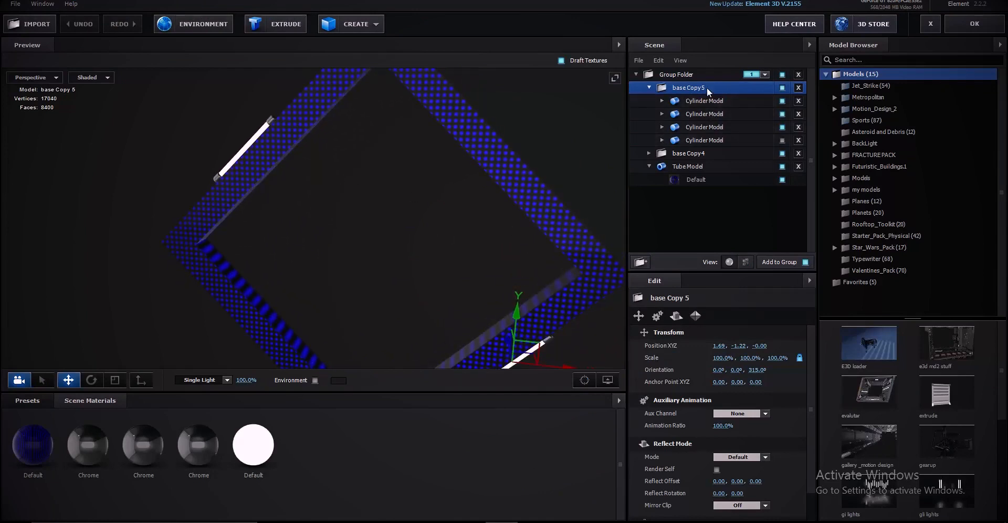
click(650, 88)
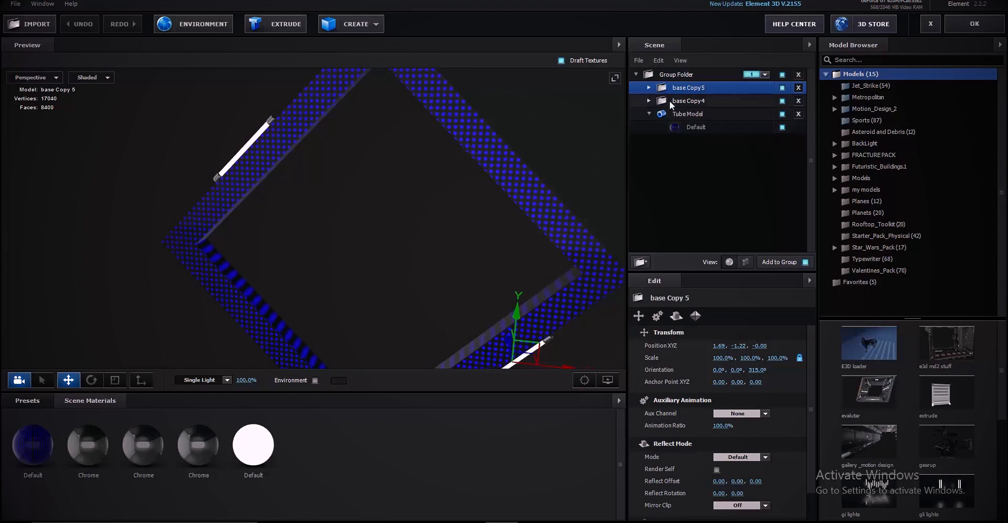
drag(593, 252, 510, 139)
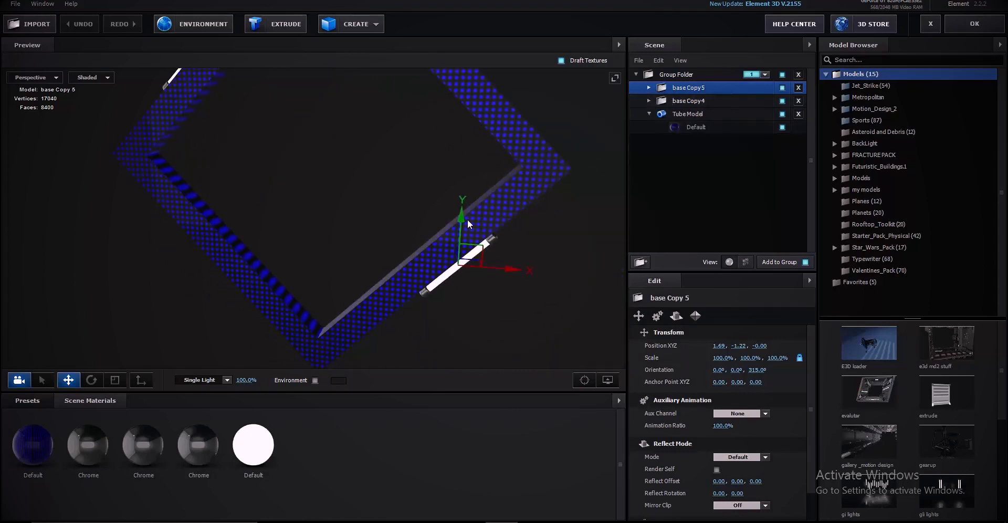
key(ctrl+d)
drag(462, 212, 446, 155)
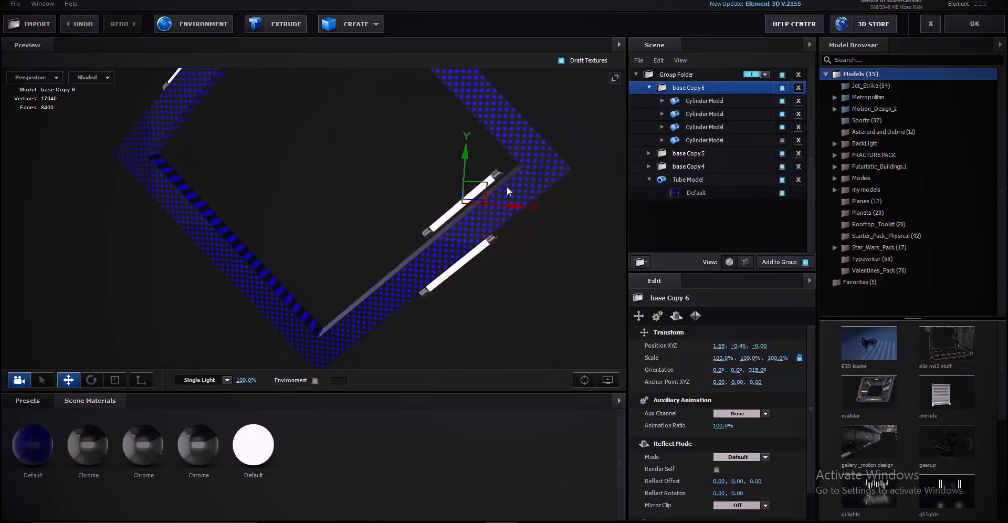
drag(514, 204, 383, 252)
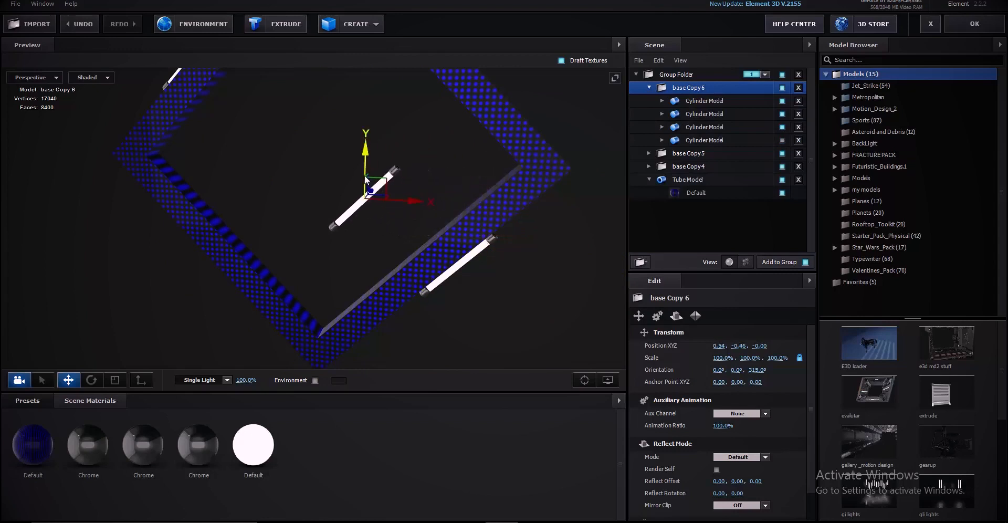
drag(362, 157, 374, 244)
Duplicate the base Copy 4 light tube and move the copy along the frame's upper edge to about X -0.44, Y 1.75.
drag(484, 229, 495, 189)
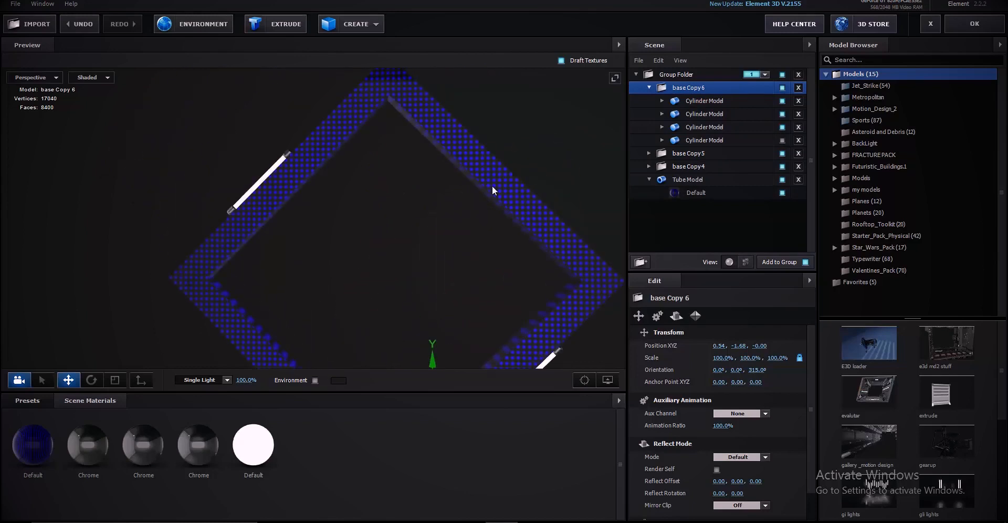
click(700, 170)
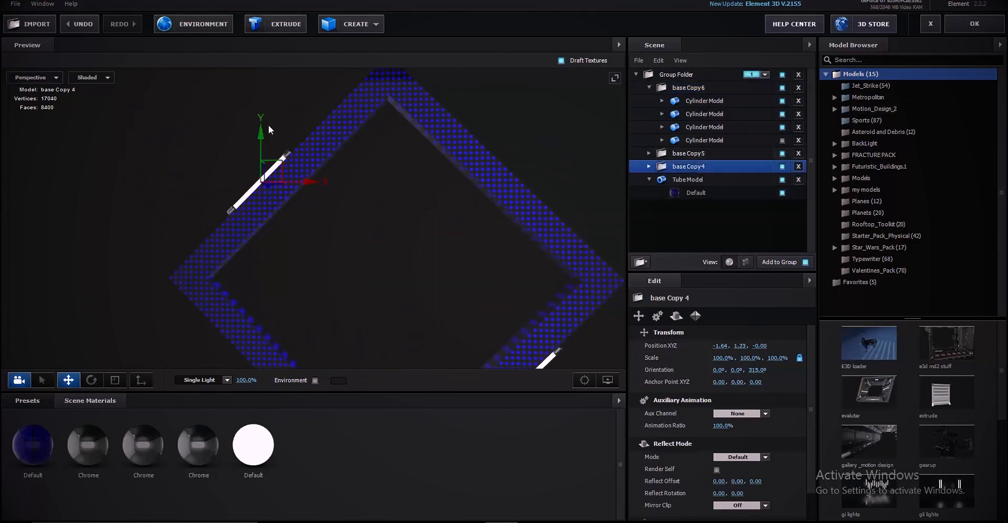
drag(273, 177, 389, 187)
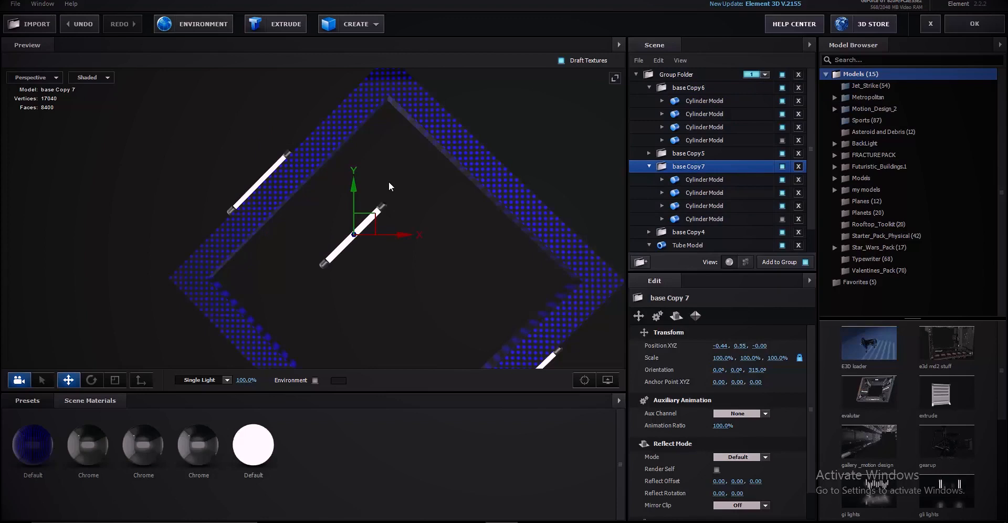
drag(351, 203, 354, 105)
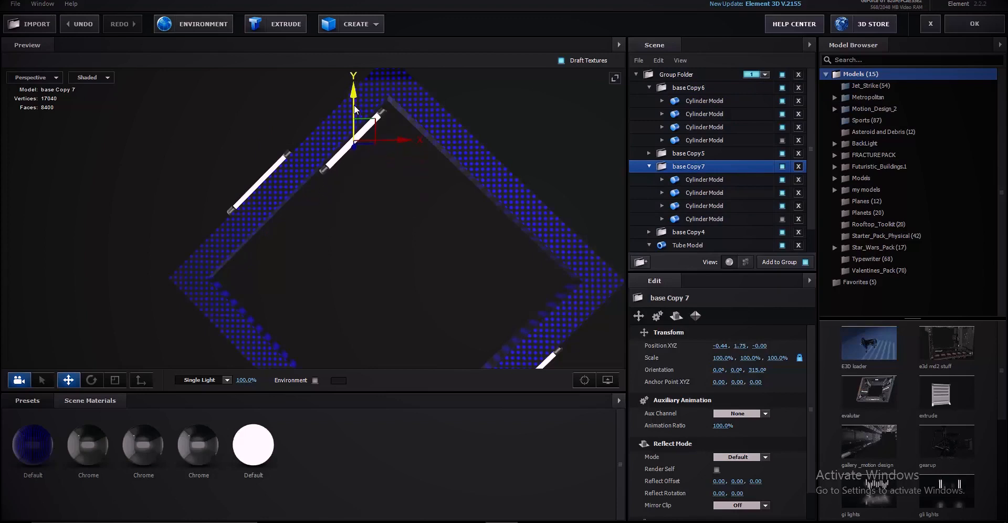
Collapse the light tube folders in the scene list and set the Tube Model's Reflect Mode to Spherical.
drag(433, 158, 449, 136)
scroll(478, 170, down, 3)
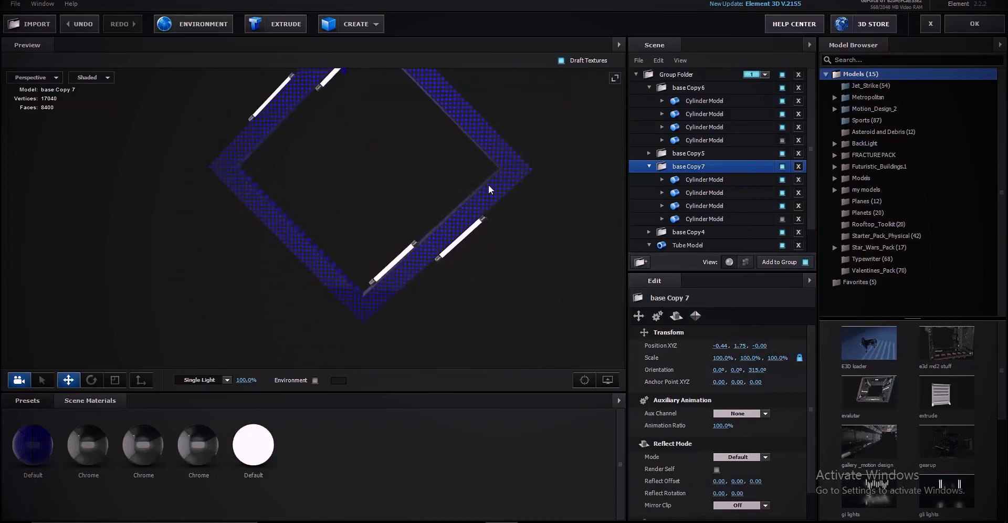
drag(489, 185, 482, 228)
click(636, 74)
click(637, 75)
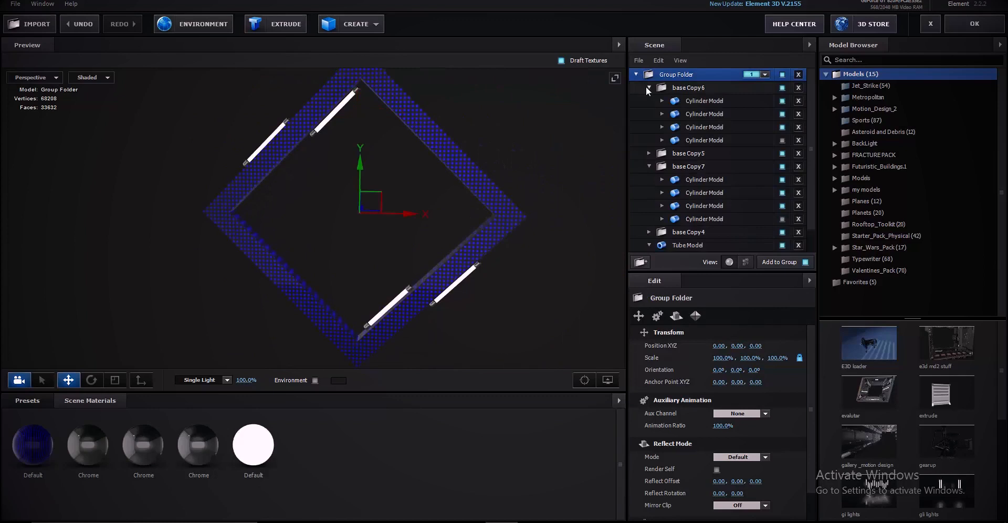
click(647, 87)
click(647, 113)
click(702, 140)
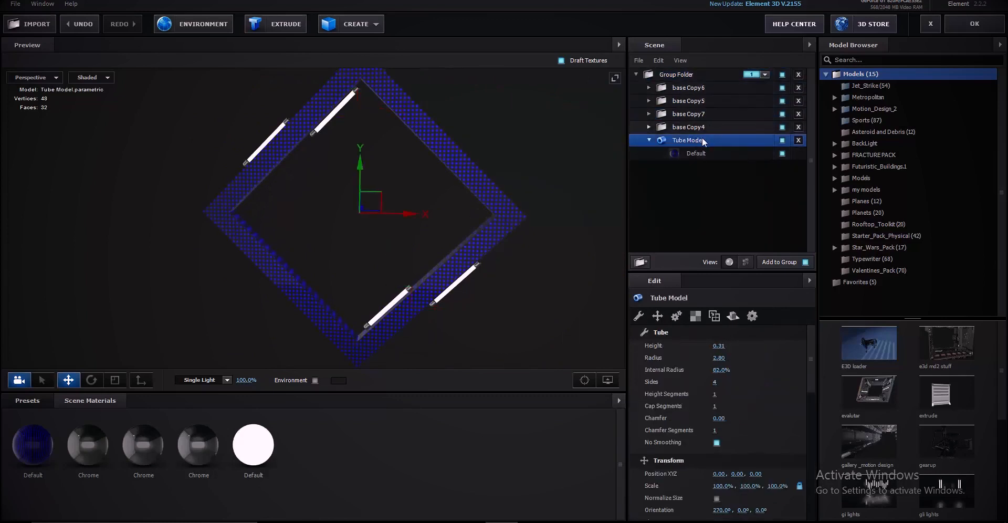
click(734, 317)
click(753, 347)
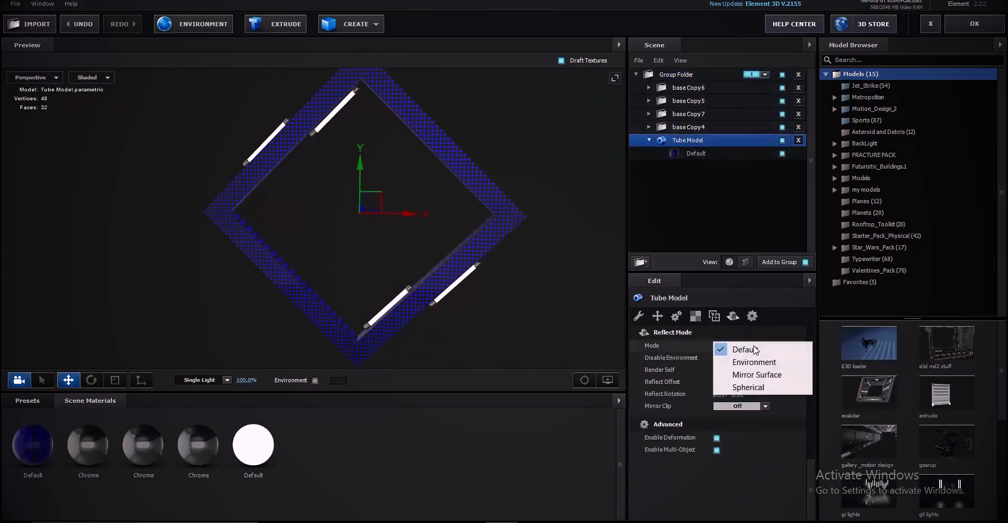
click(748, 387)
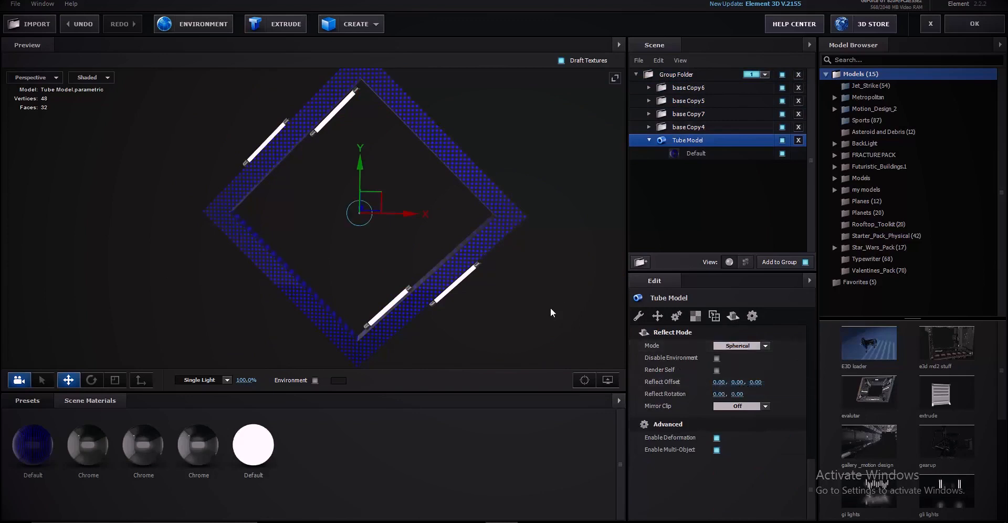
Set the Reflect Mode of the base Copy 6 and base Copy 5 light tubes to Spherical.
click(698, 89)
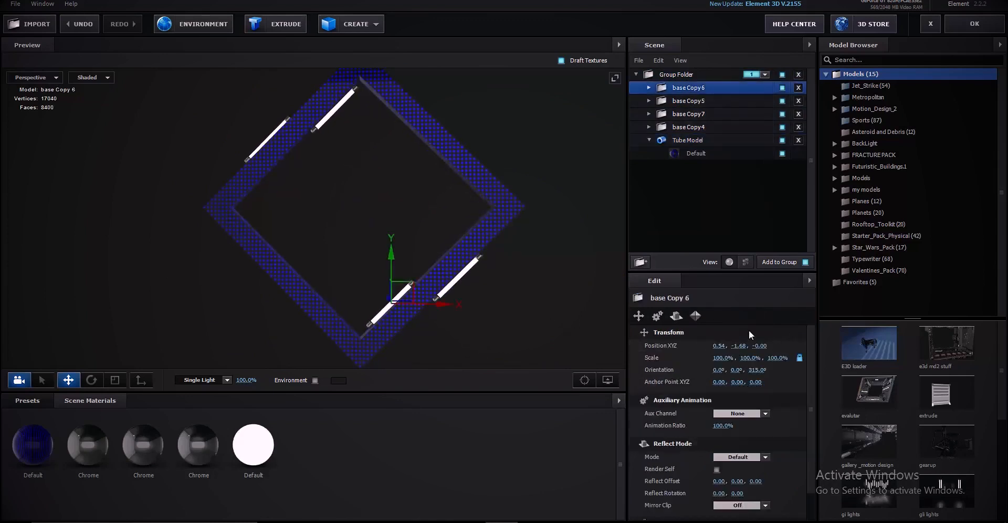
click(676, 316)
click(738, 345)
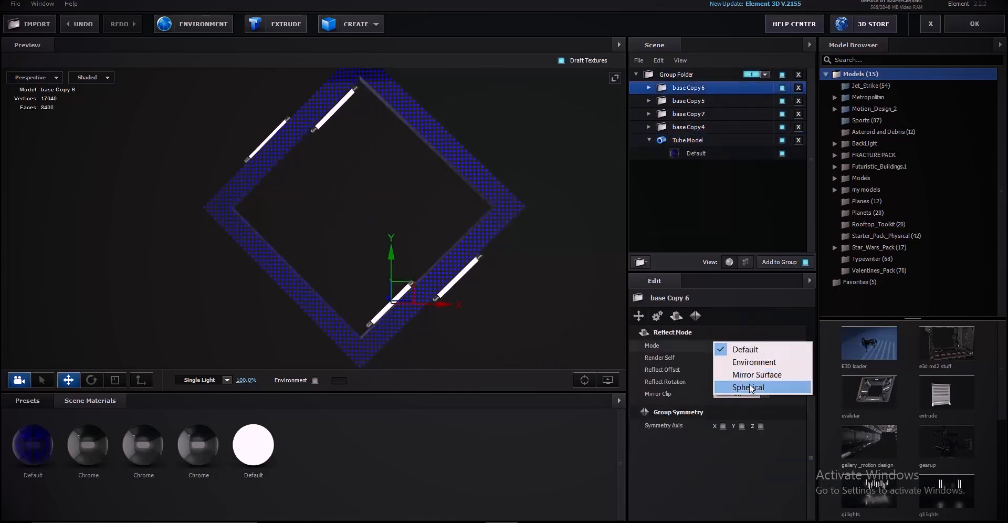
click(741, 393)
click(693, 102)
click(731, 346)
click(761, 391)
Set the Reflect Mode of the base Copy 7 and base Copy 4 light tubes to Spherical and apply the scene setup.
click(696, 114)
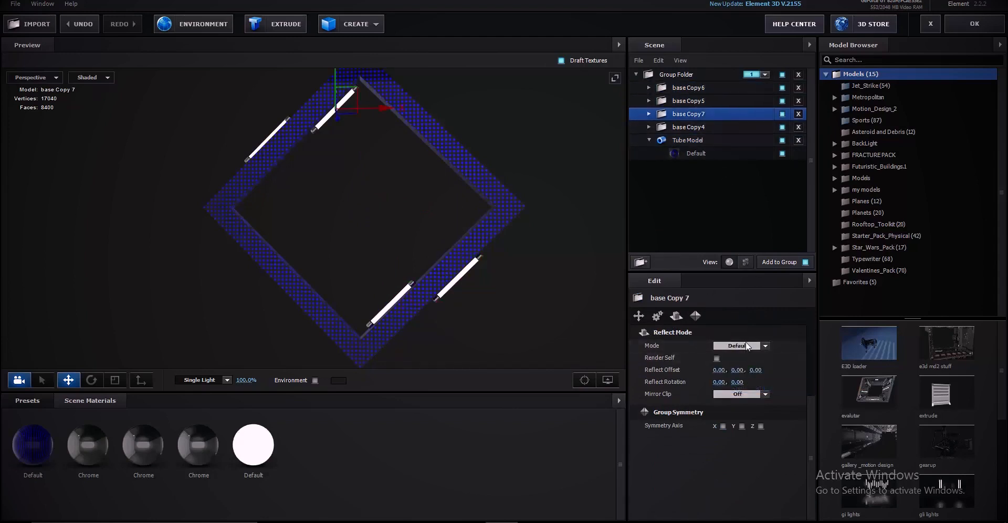
click(738, 346)
click(752, 392)
click(691, 128)
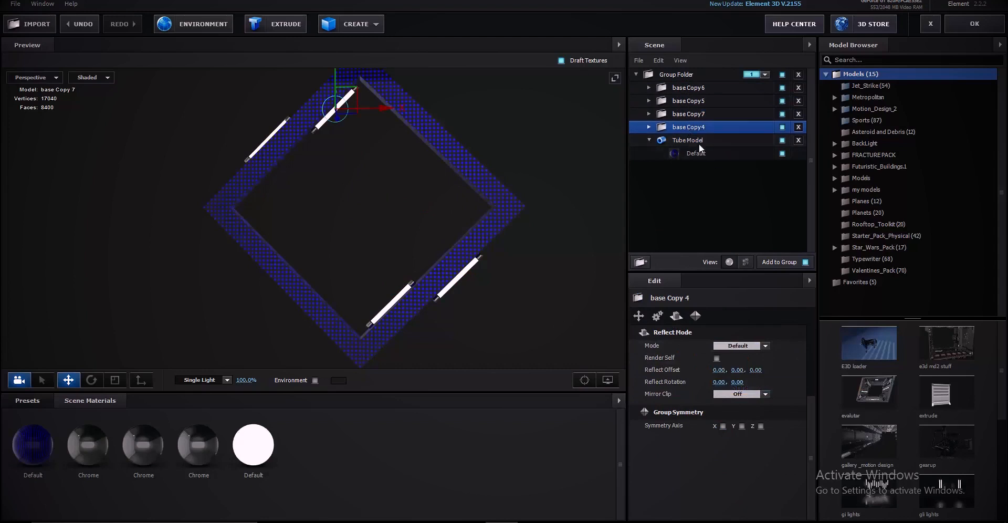
click(761, 347)
click(760, 347)
click(758, 348)
click(757, 348)
click(758, 346)
click(751, 390)
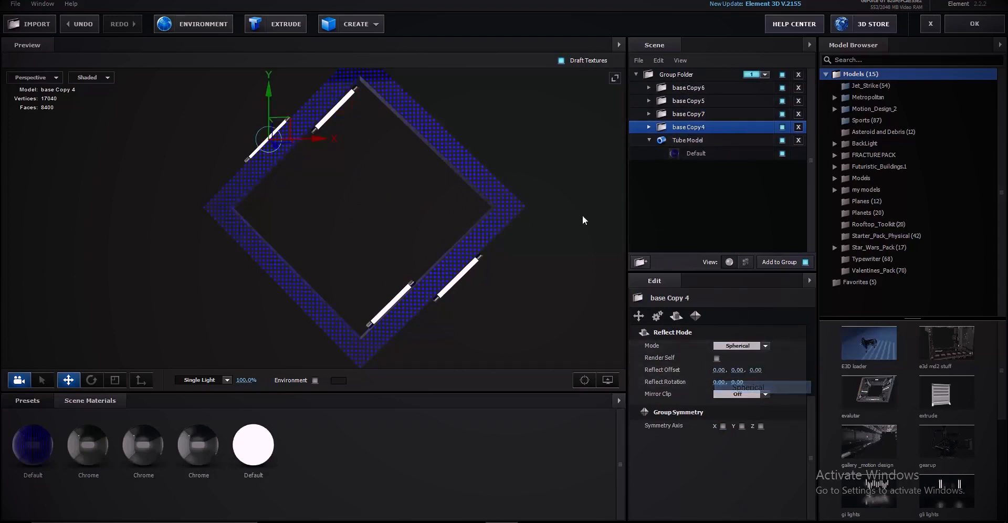
click(965, 22)
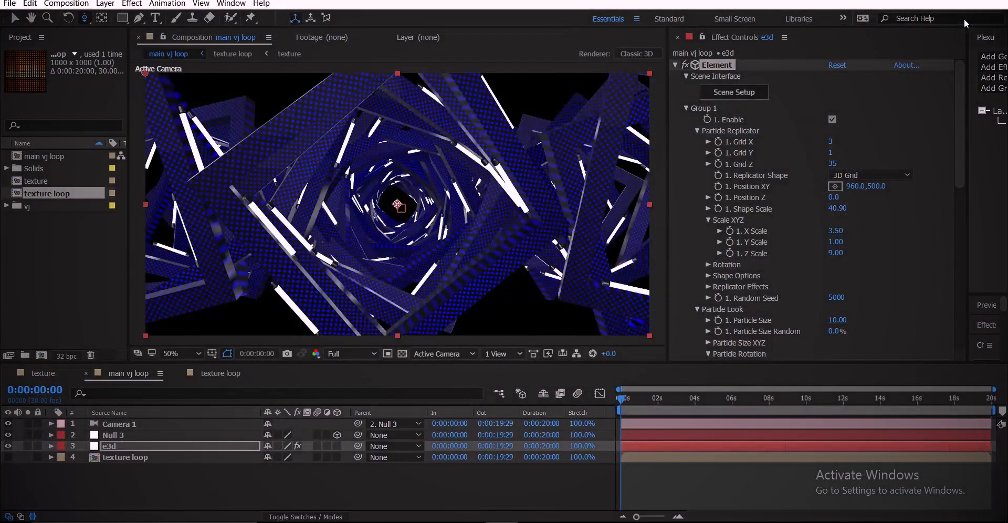
Save the project and preview the tunnel with the added light tubes, ending back on the first frame.
key(ctrl+s)
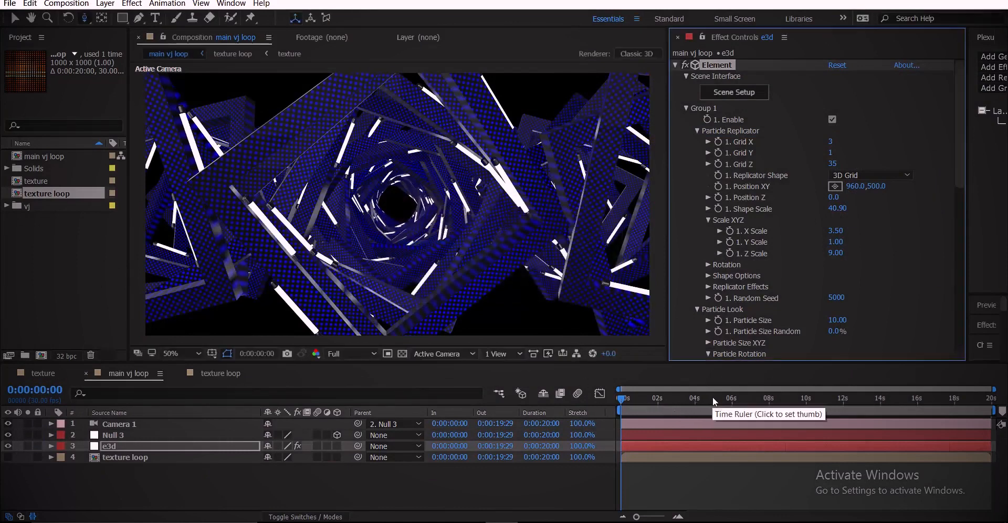
key(space)
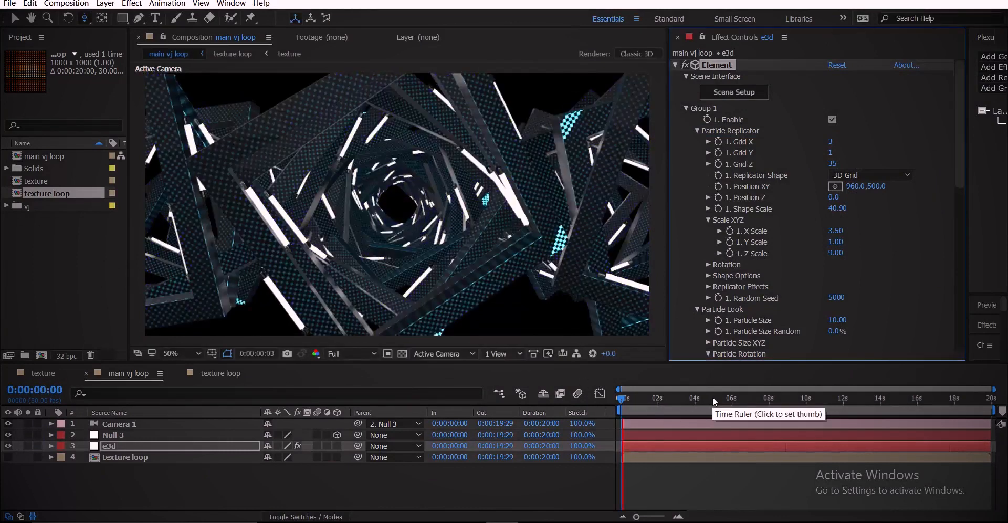
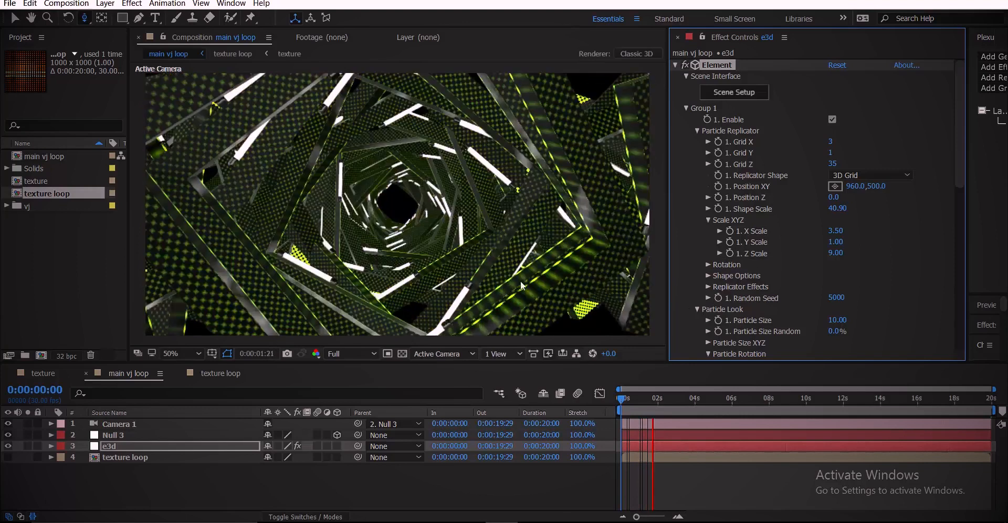
click(689, 397)
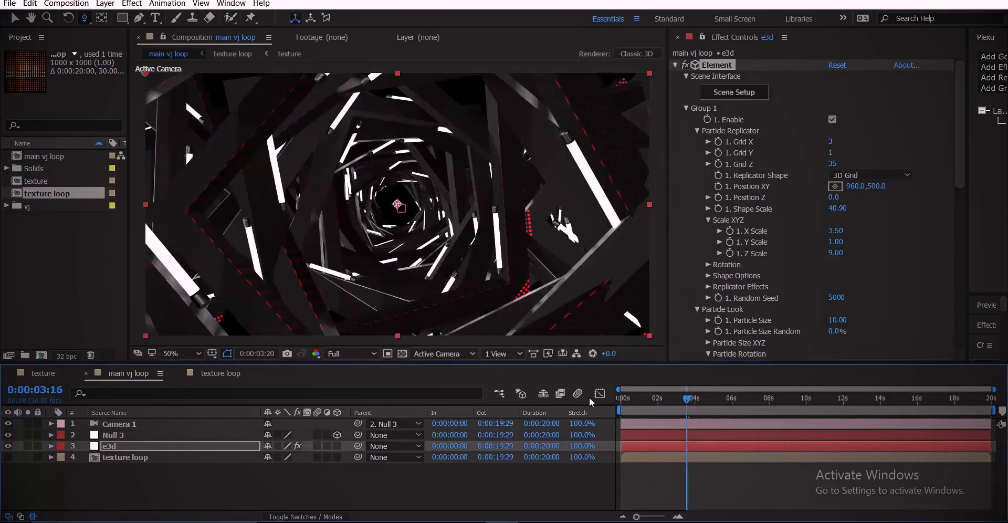
key(Home)
Set the Element effect's Render Mode to Preview and the composition viewer resolution to Half.
click(686, 108)
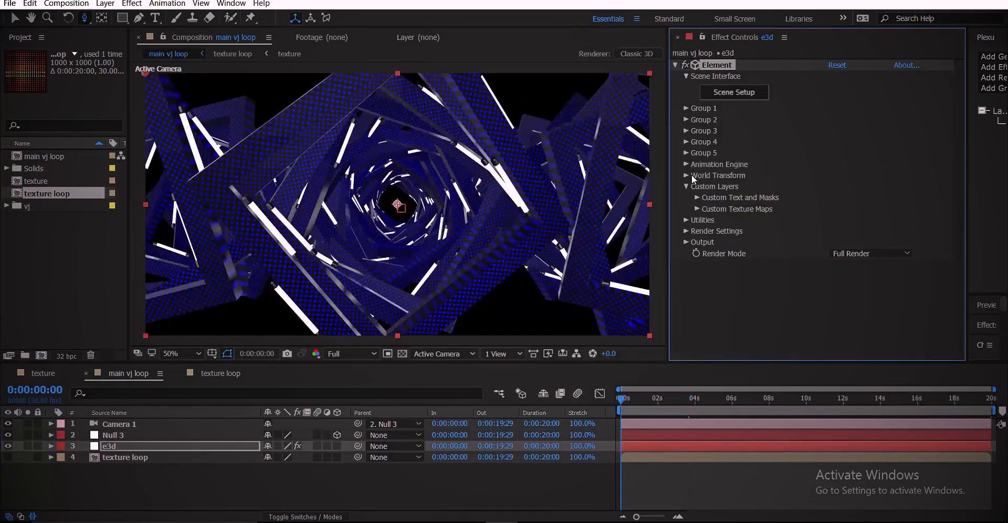
click(882, 254)
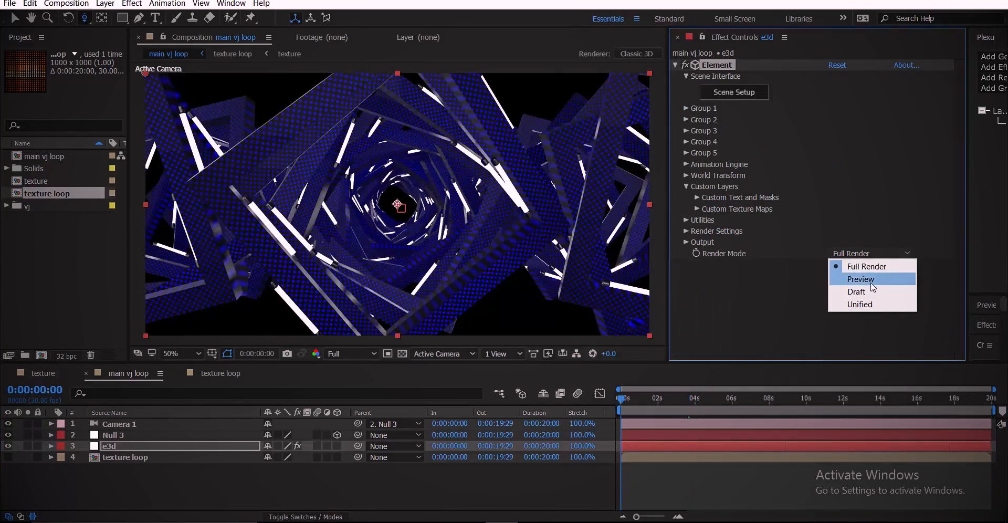
click(872, 281)
key(ctrl+s)
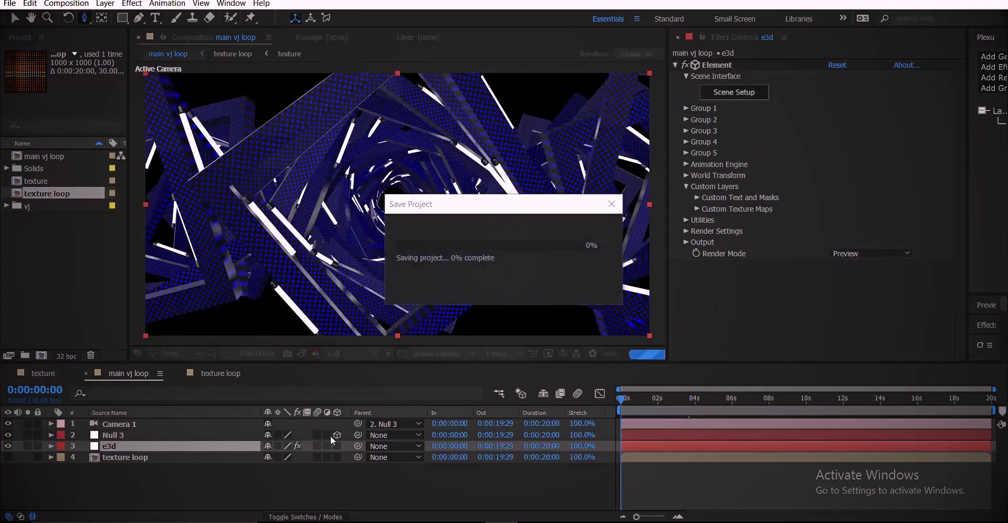
click(344, 354)
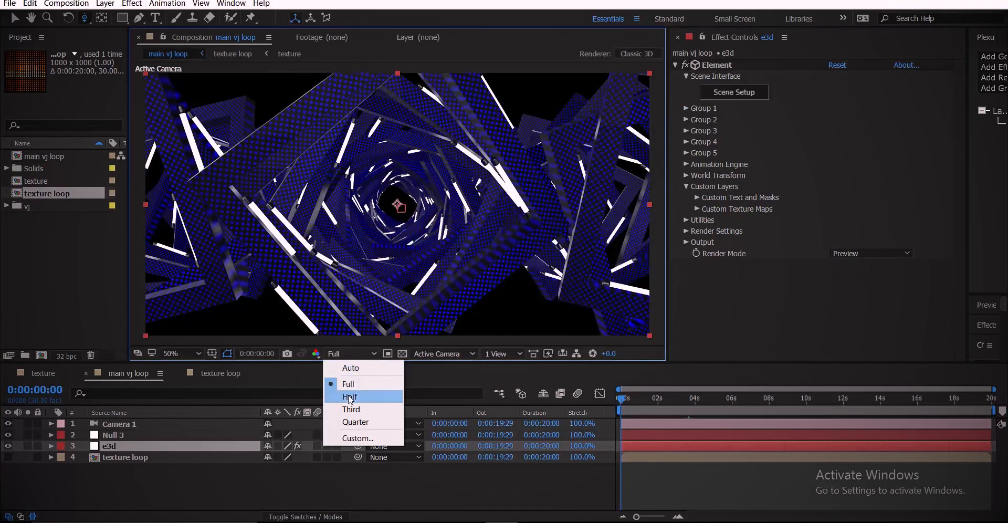
click(350, 397)
Start animating Camera 1's Zoom from the first frame with a keyframe of 1900 pixels.
click(144, 487)
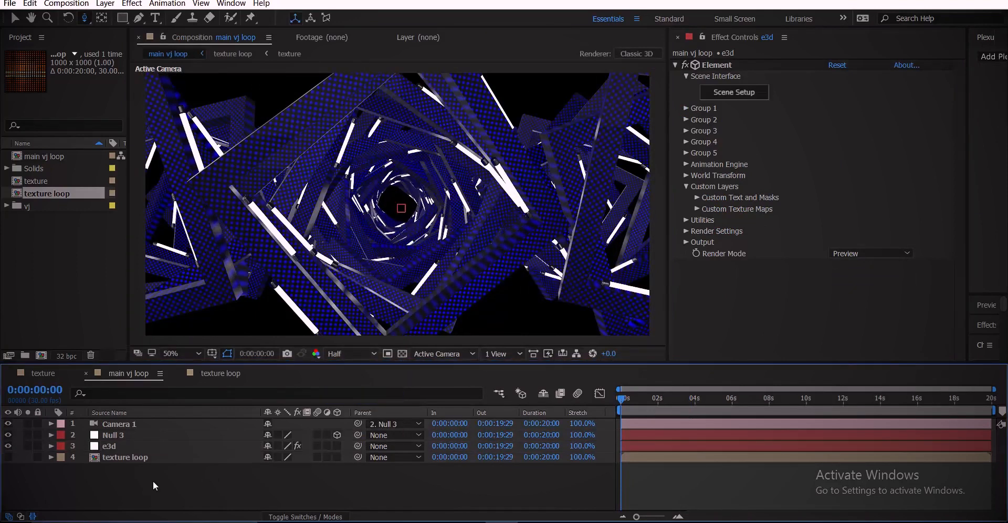
click(135, 432)
click(130, 425)
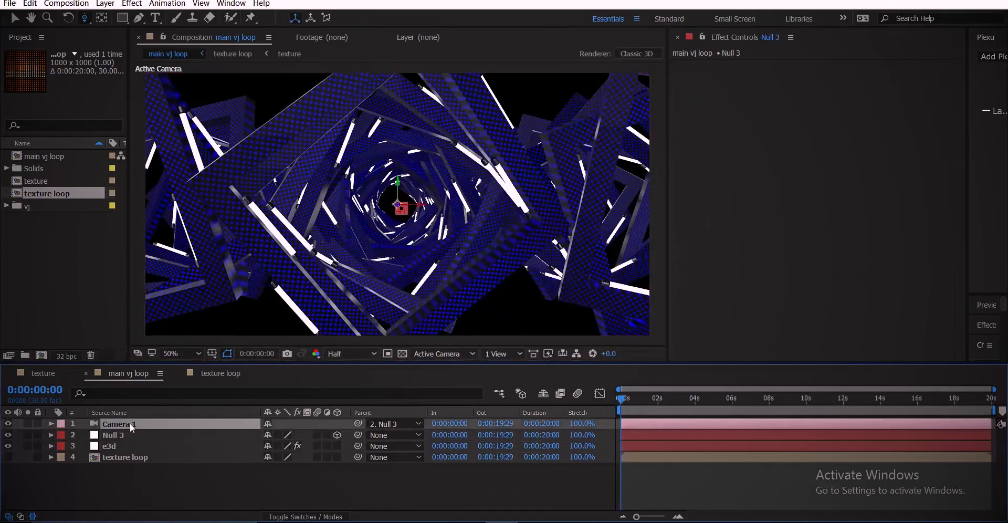
click(51, 424)
click(63, 446)
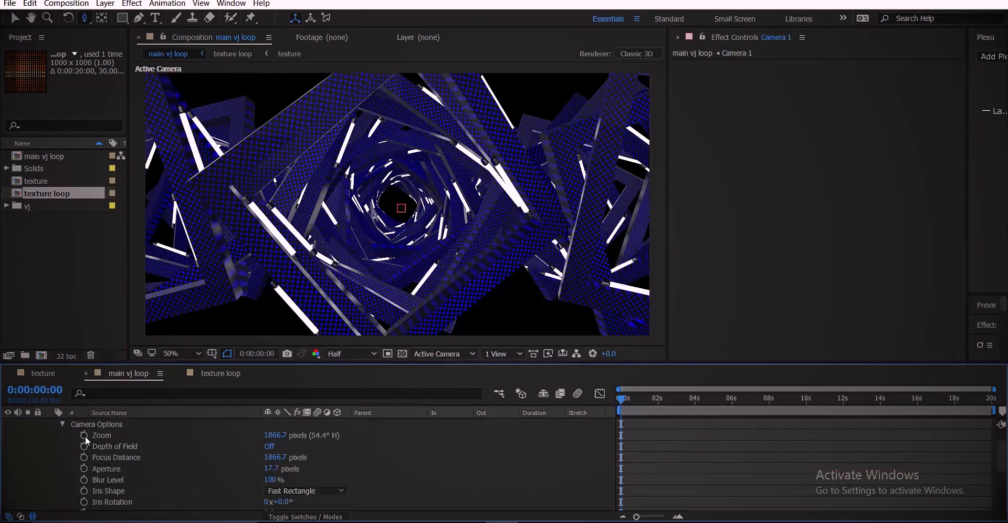
click(84, 436)
drag(656, 399, 708, 404)
click(279, 435)
text(190)
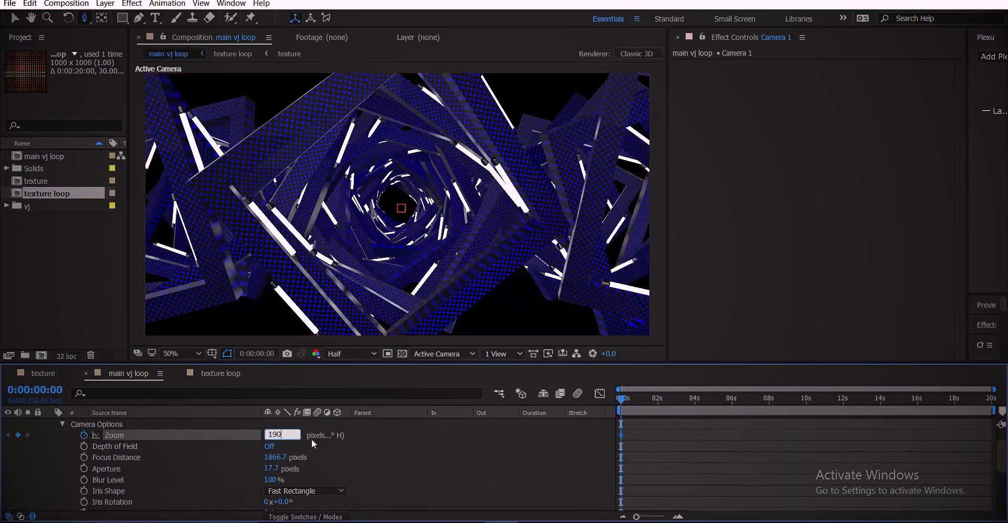
text(0)
click(395, 435)
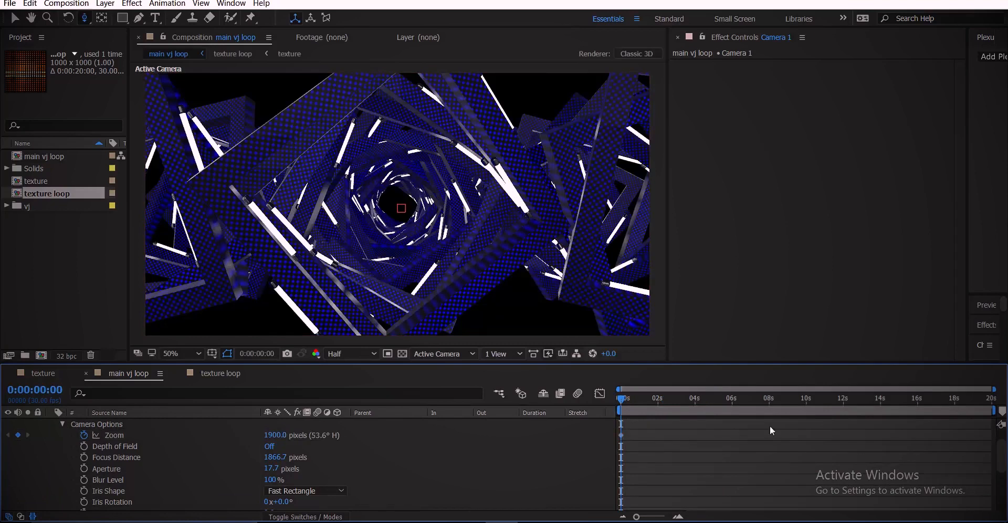
Move the first Zoom keyframe to 0:00:03:29 and set the Zoom to 500 pixels at 0:00:08:02.
drag(683, 402, 694, 424)
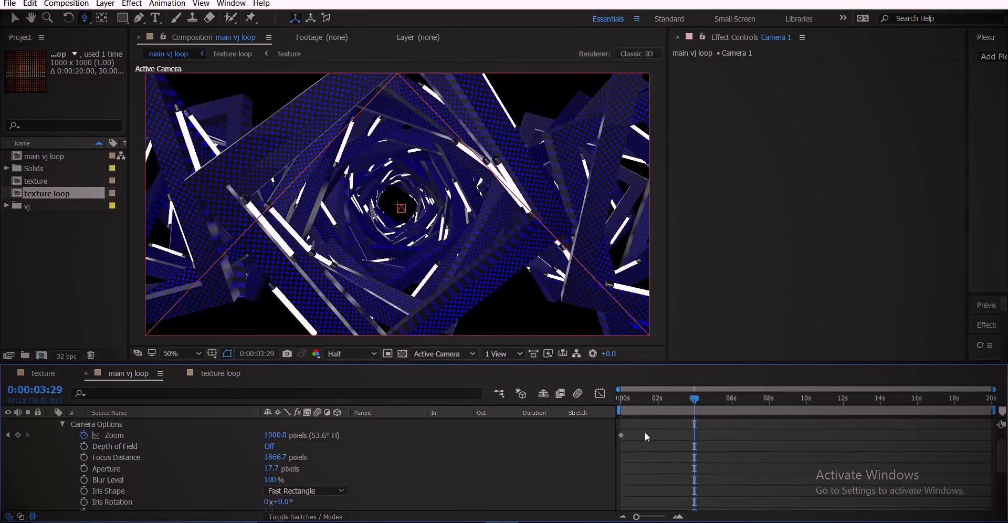
click(694, 435)
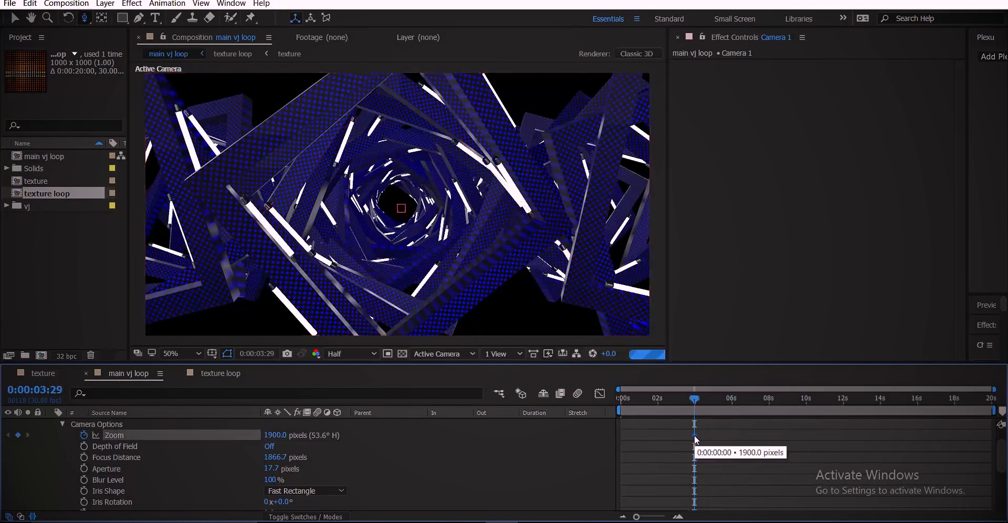
click(748, 405)
drag(748, 403, 770, 409)
click(275, 435)
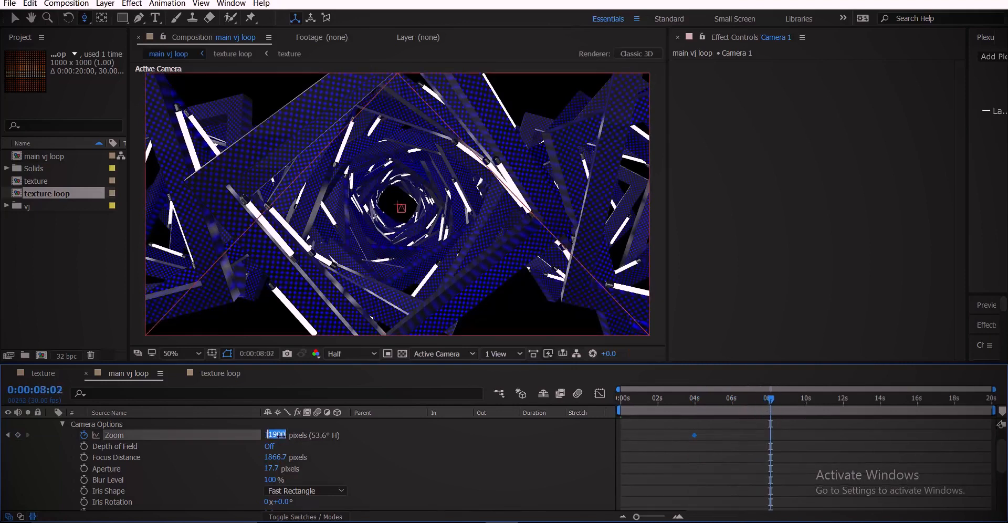
text(500)
click(459, 434)
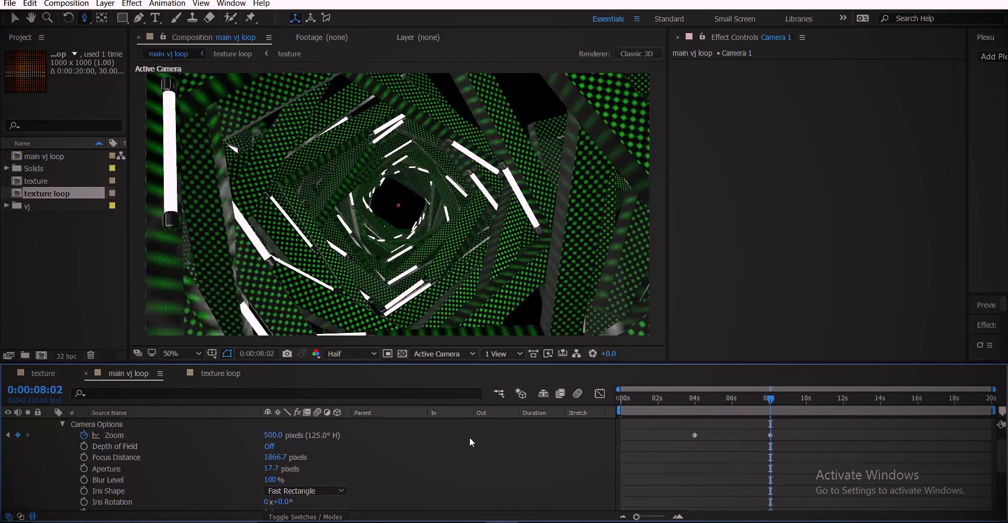
Set Camera 1's Zoom to 1900 pixels at 0:00:12:02.
drag(777, 399, 846, 404)
click(268, 435)
text(1900)
key(Return)
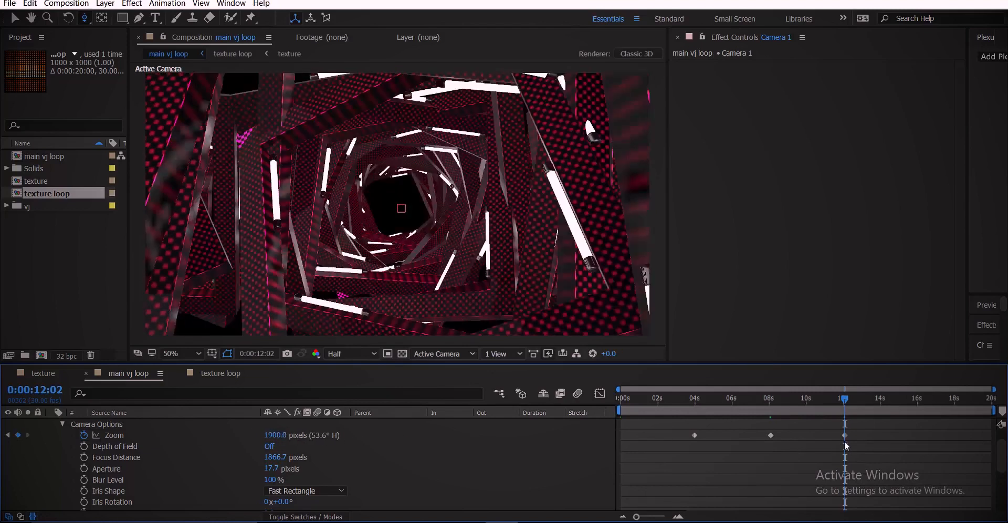
Add another Zoom keyframe at about 16 seconds that holds 1900 pixels.
drag(866, 398, 916, 405)
key(Home)
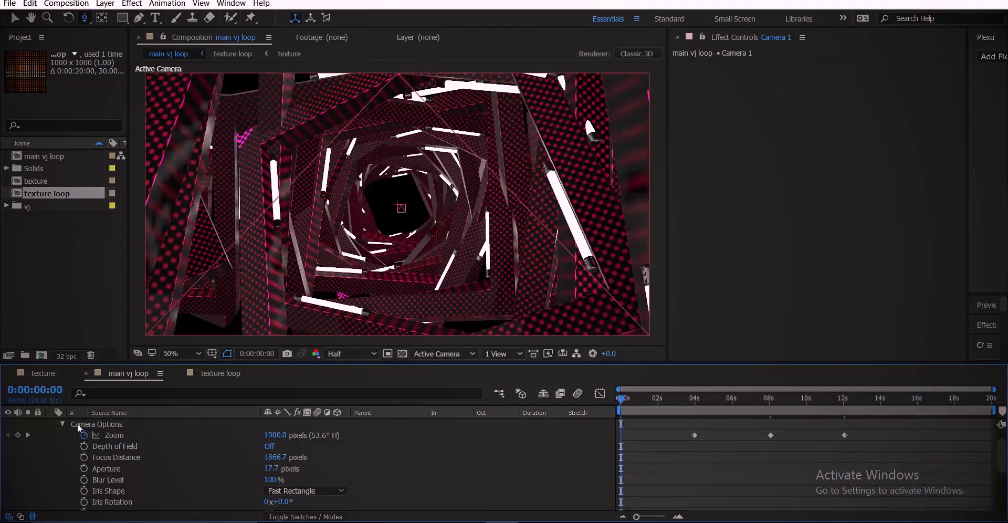
click(18, 435)
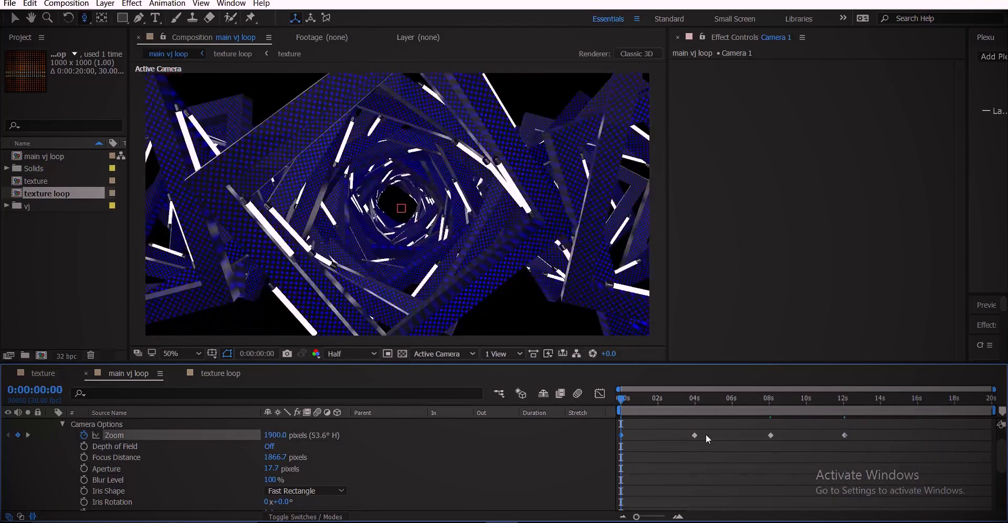
key(ctrl+z)
drag(755, 401, 993, 400)
click(18, 435)
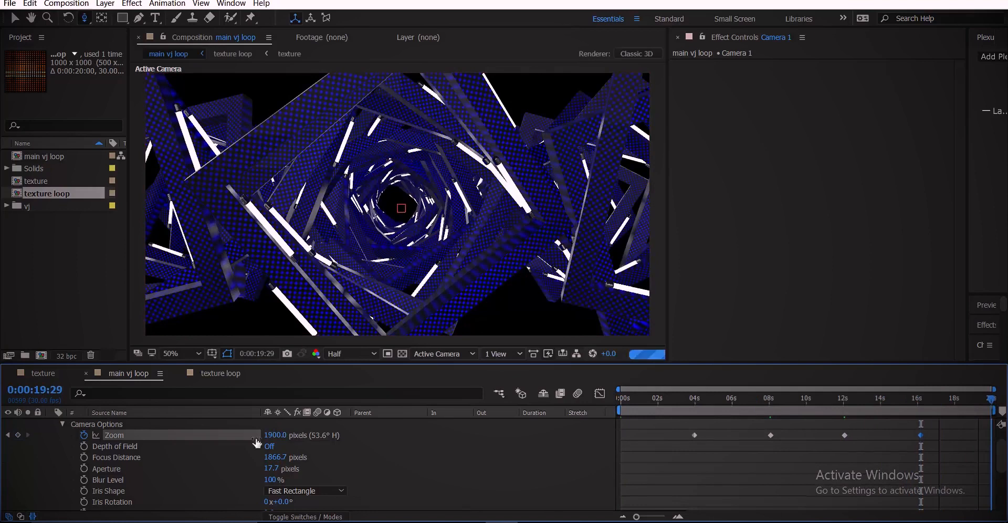
Set Camera 1's Zoom to 600 pixels at 0:00:19:29 and save the project.
click(272, 435)
text(600)
click(389, 446)
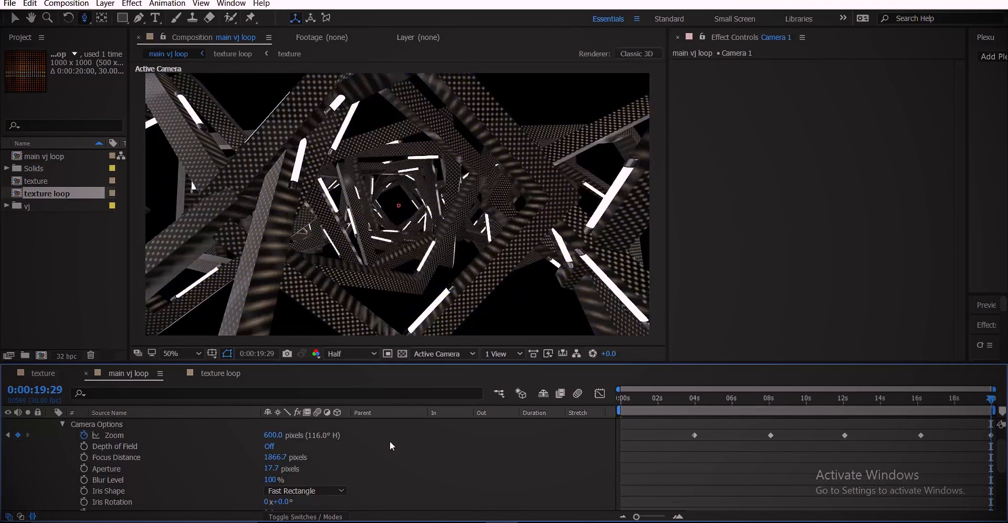
key(ctrl+s)
Apply Easy Ease to the Zoom keyframes at about 4, 8, 12 and 16 seconds.
drag(695, 401, 781, 455)
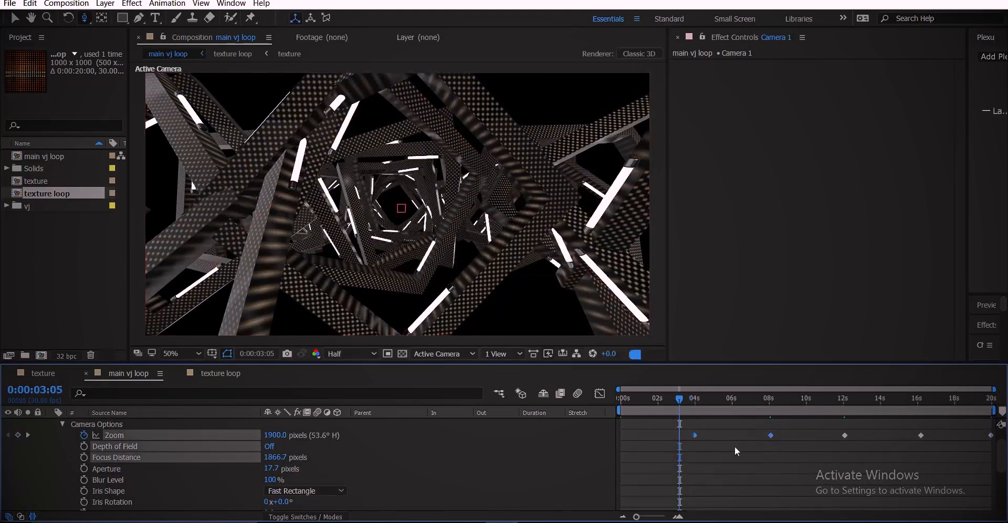
right_click(695, 435)
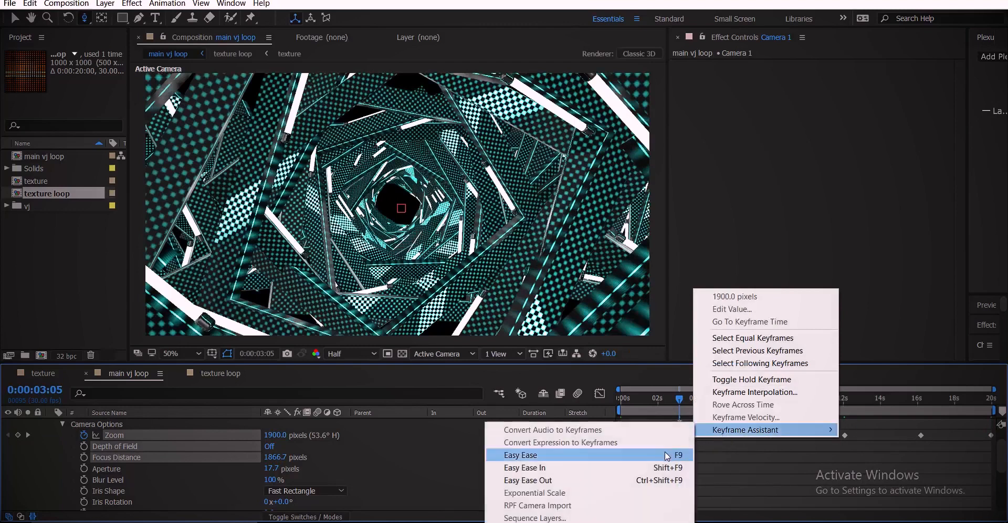
click(683, 452)
drag(689, 406, 928, 450)
right_click(920, 436)
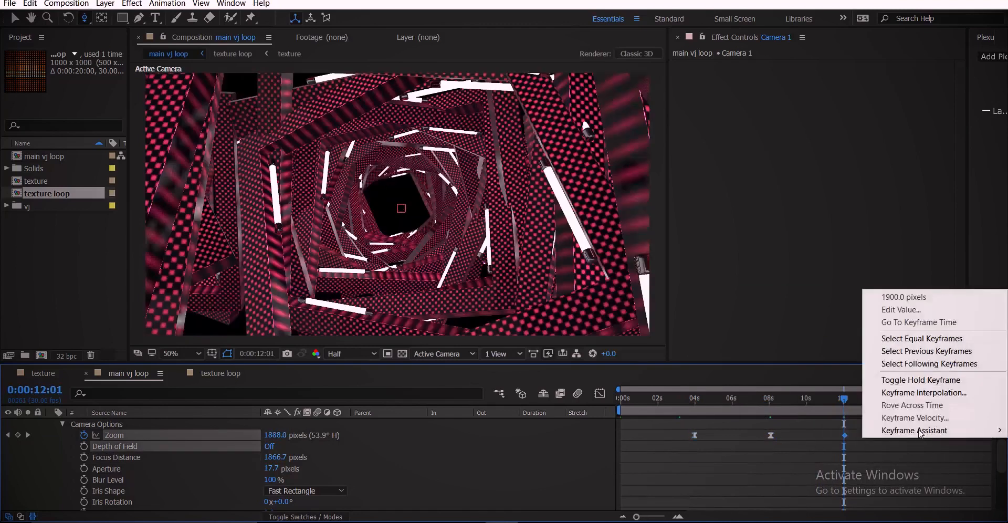
mouse_move(918, 432)
click(818, 456)
Apply Easy Ease to the final Zoom keyframe at 0:00:19:29.
drag(973, 399, 991, 400)
right_click(991, 436)
mouse_move(976, 432)
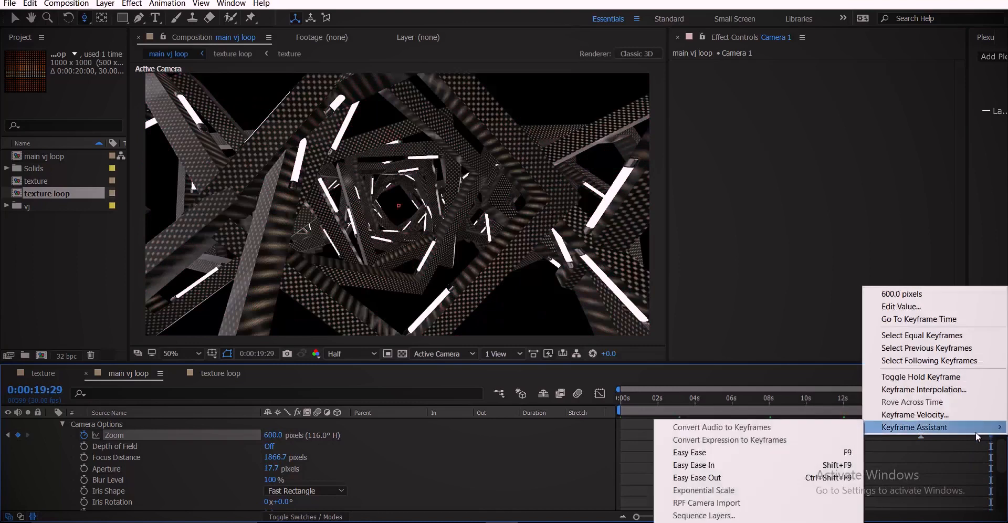
click(832, 452)
Lengthen the outgoing influence of the 4, 8 and 16 second Zoom keyframes in the speed graph so the speed peaks late.
drag(680, 424, 789, 449)
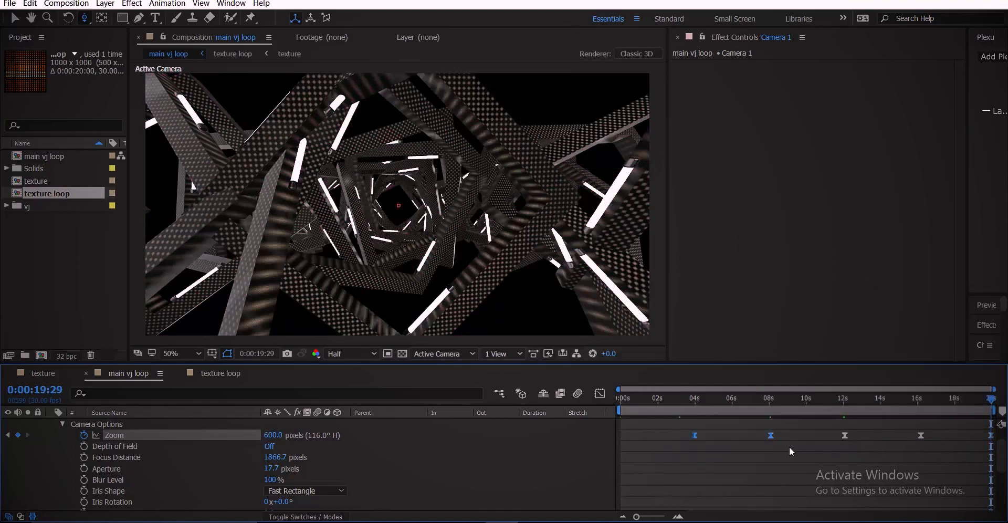
click(600, 394)
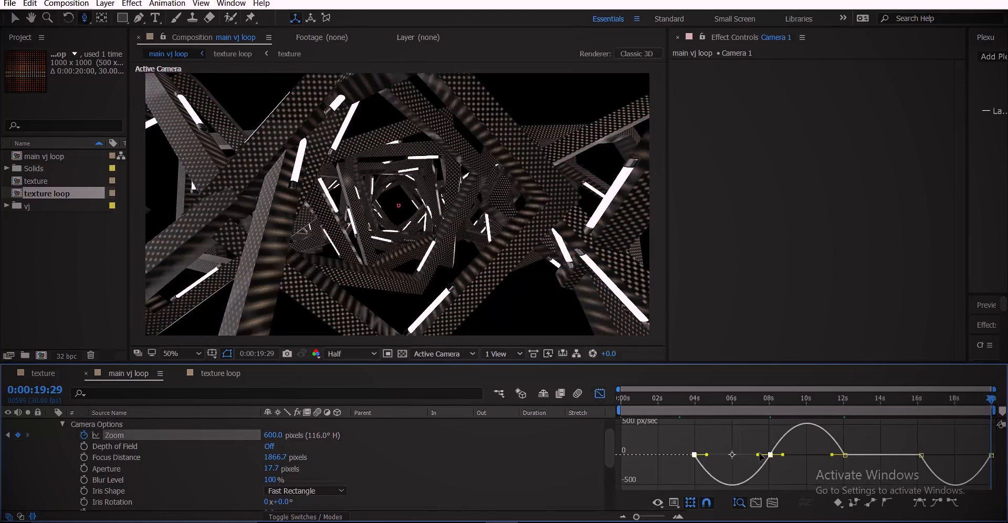
drag(707, 455, 745, 455)
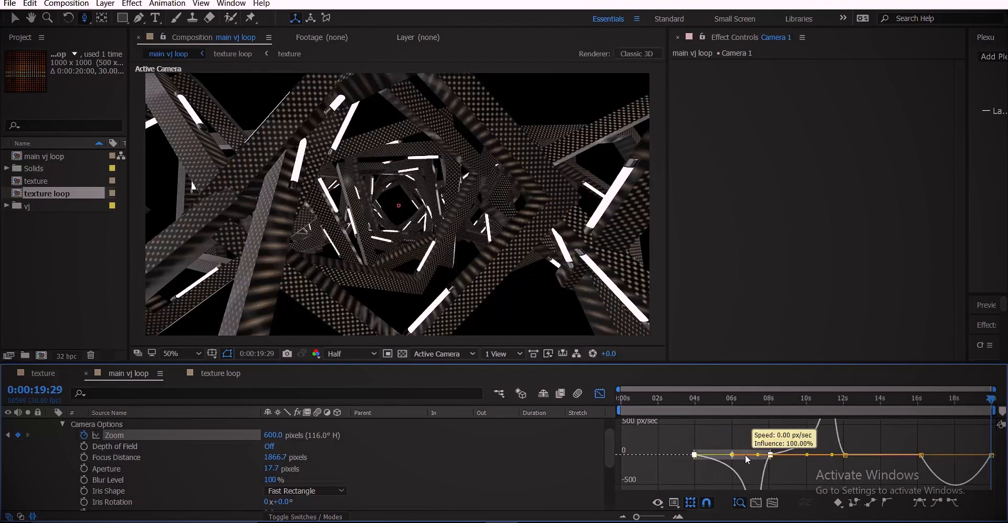
click(923, 459)
drag(933, 459, 956, 455)
Set the Element effect on the e3d layer to Draft render mode and preview the camera zoom animation.
click(688, 400)
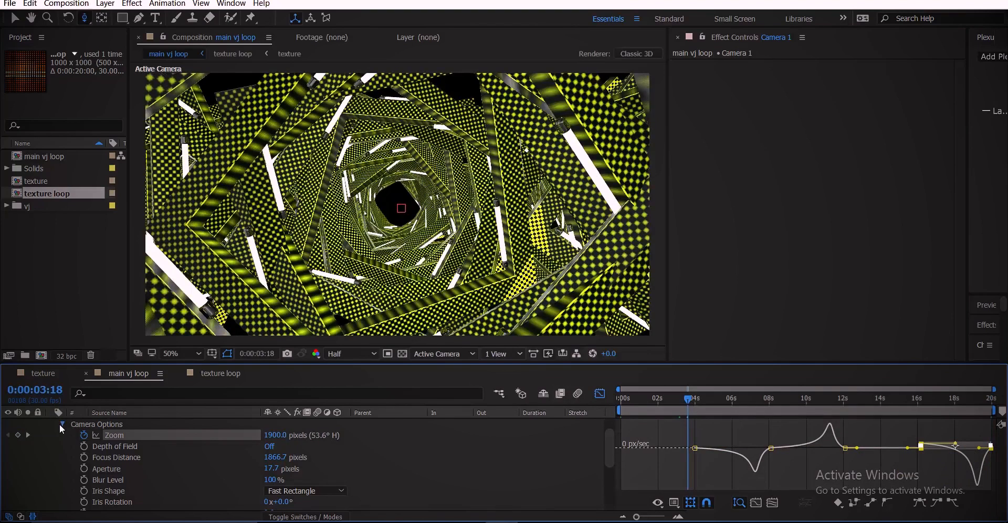
click(59, 424)
click(137, 470)
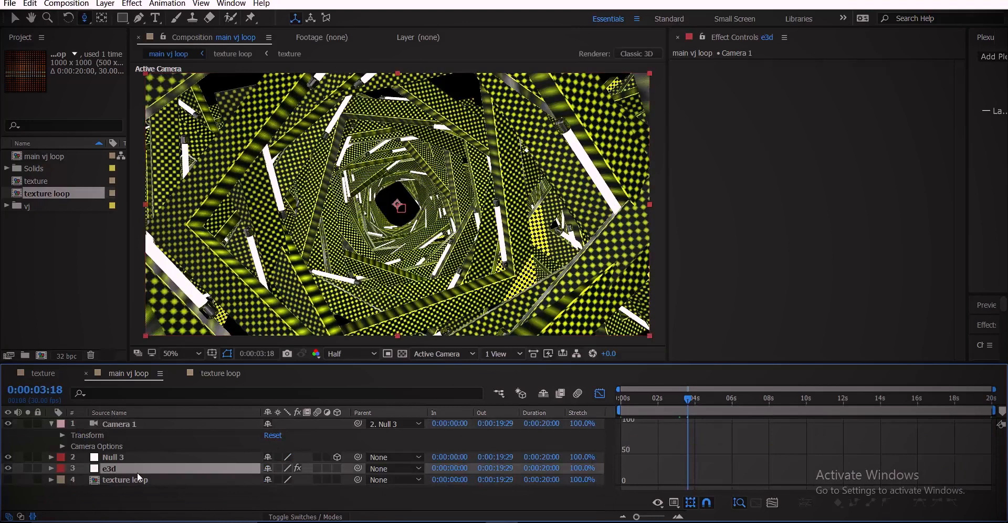
click(864, 254)
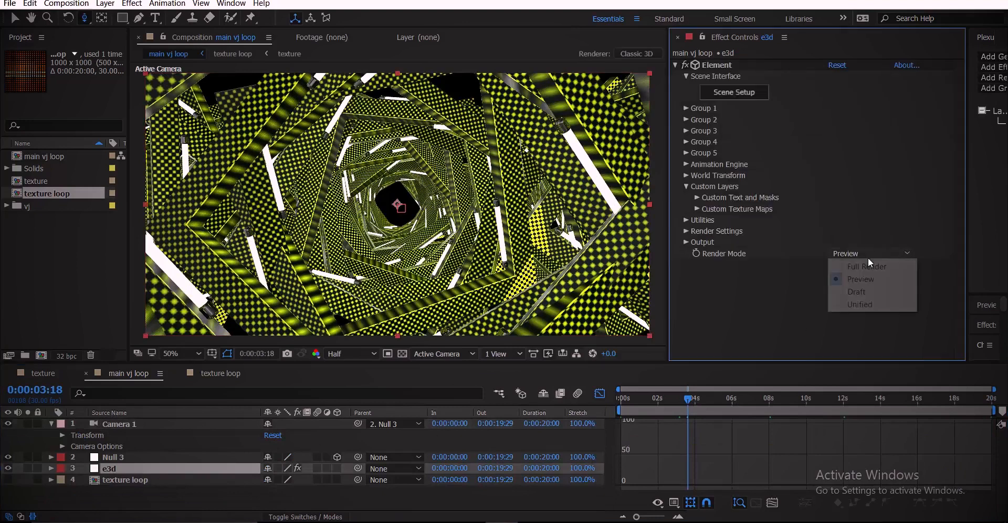
click(872, 292)
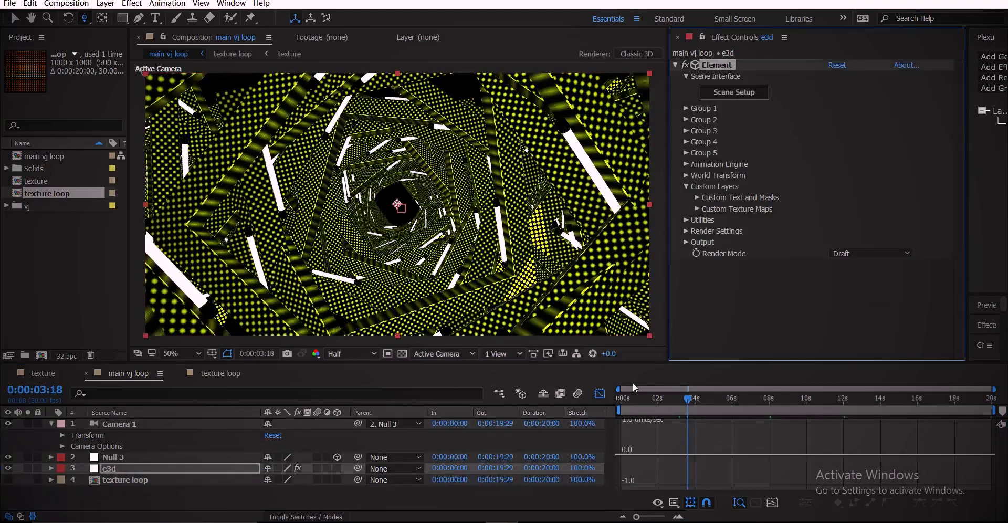
click(601, 394)
key(space)
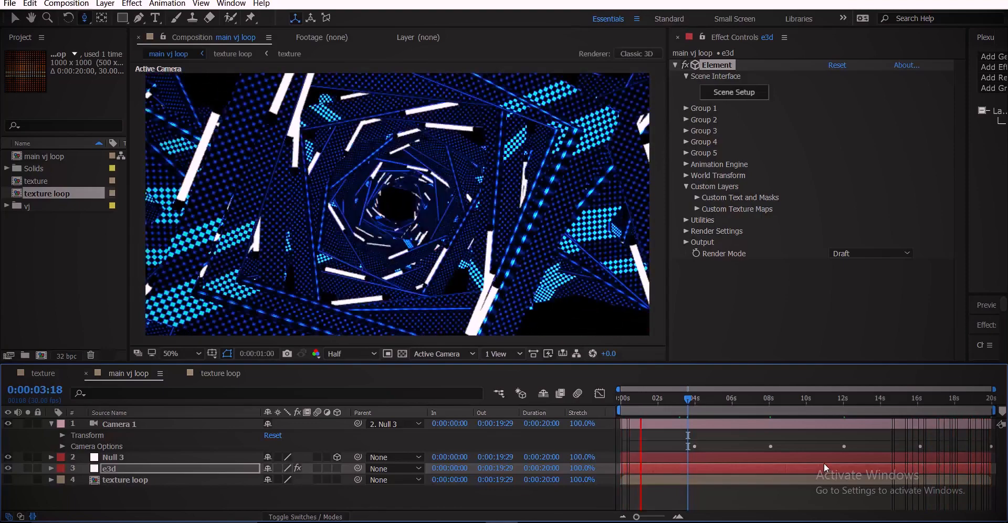
Set Element's Render Mode back to Preview and save the project.
click(690, 402)
key(ctrl+s)
click(897, 252)
click(873, 278)
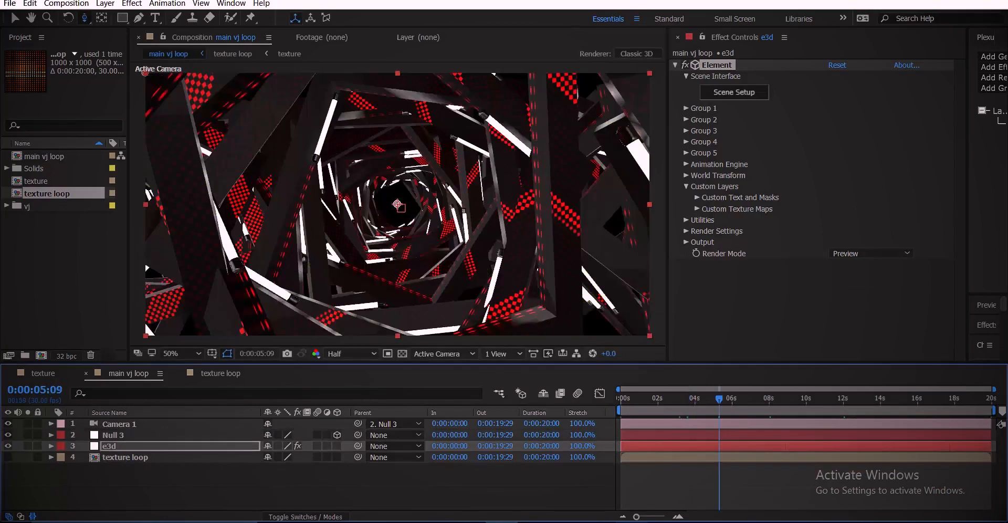
key(ctrl+s)
Create a white 1920 x 1000 px solid named bg and place it below all other layers.
right_click(105, 477)
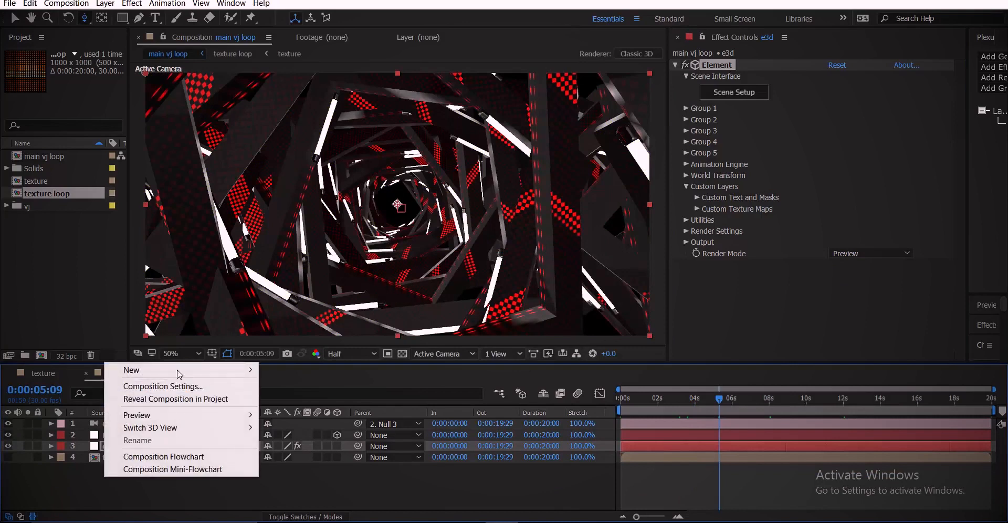
mouse_move(180, 371)
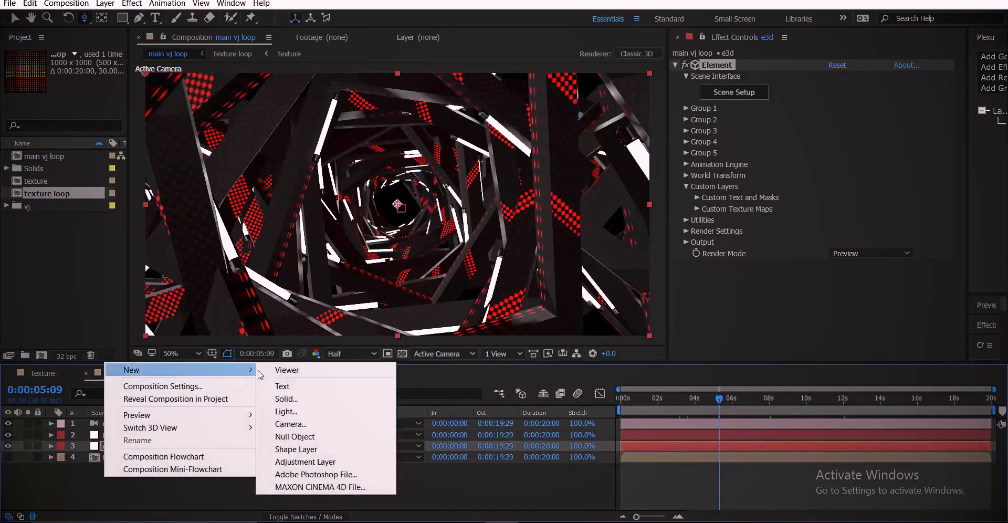
click(327, 404)
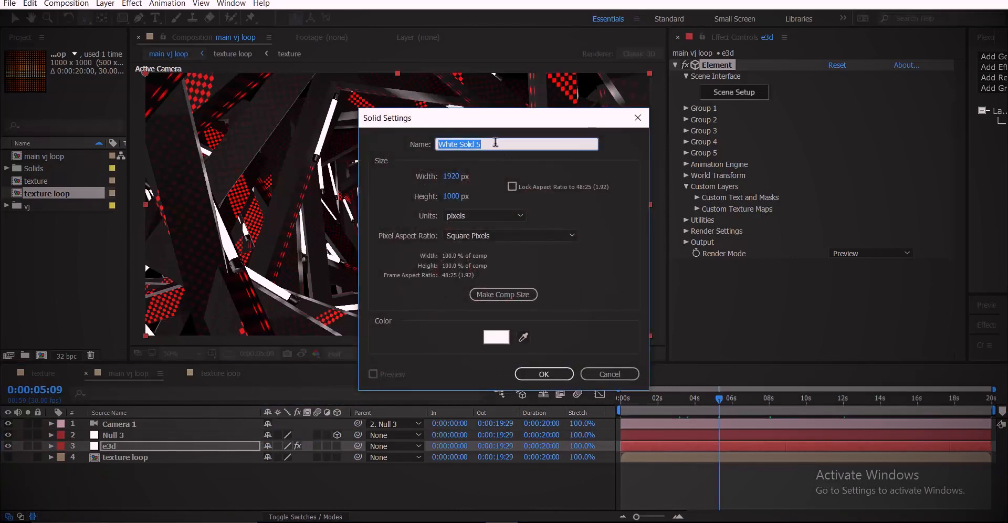
text(bg)
key(Return)
drag(140, 449, 145, 493)
Apply the Gradient Ramp effect to the bg layer and solo that layer.
key(ctrl+space)
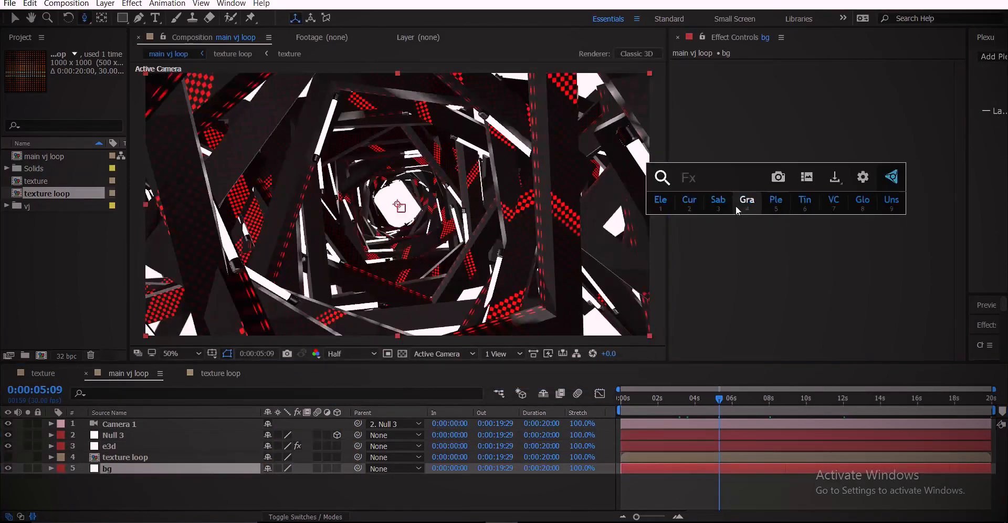
text(gra)
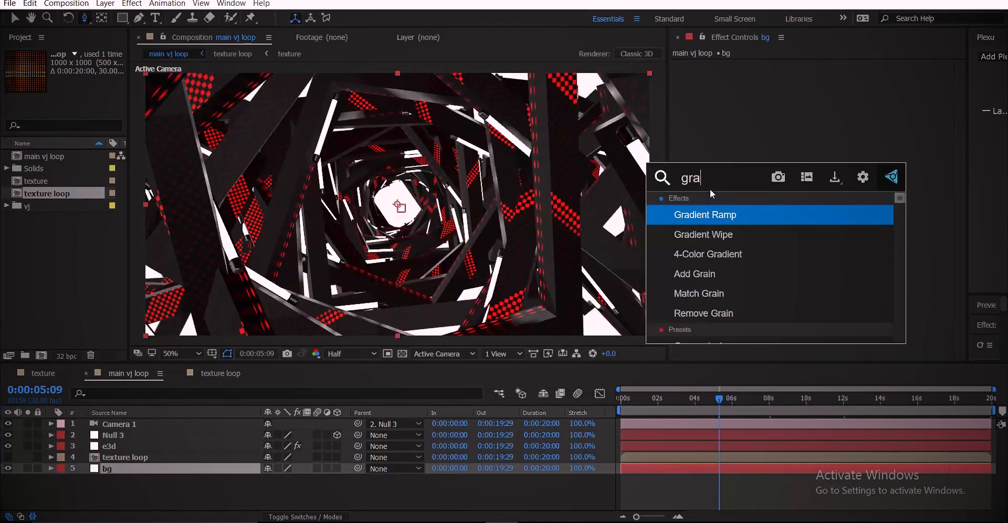
click(733, 217)
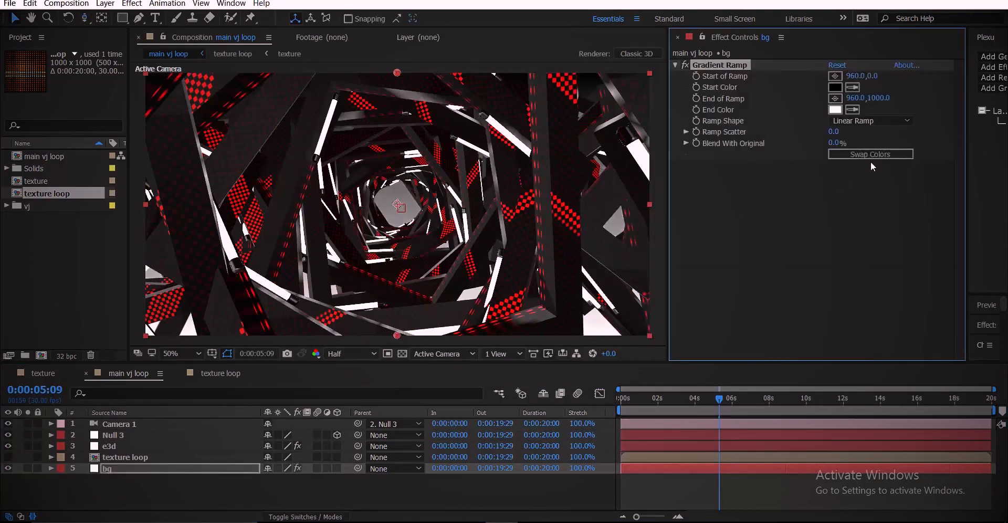
click(28, 468)
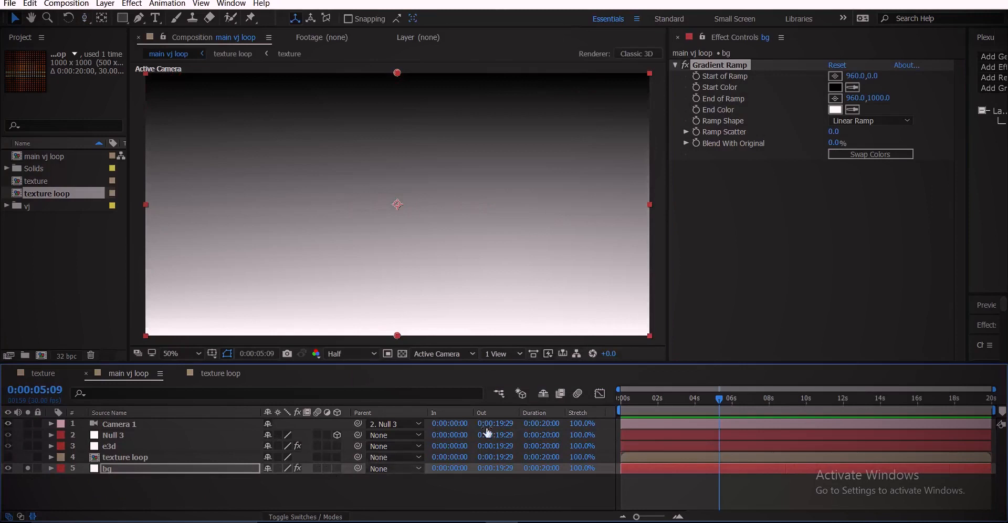
Make bg's gradient a Radial Ramp with swapped colors, starting near 958, 514 and ending near 1140, 1664, then unsolo the layer.
click(880, 120)
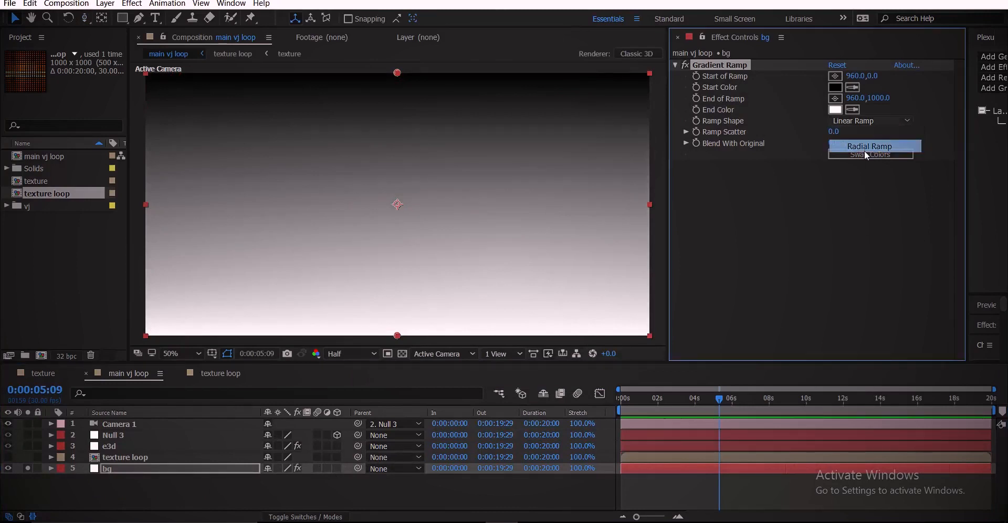
click(865, 147)
click(871, 154)
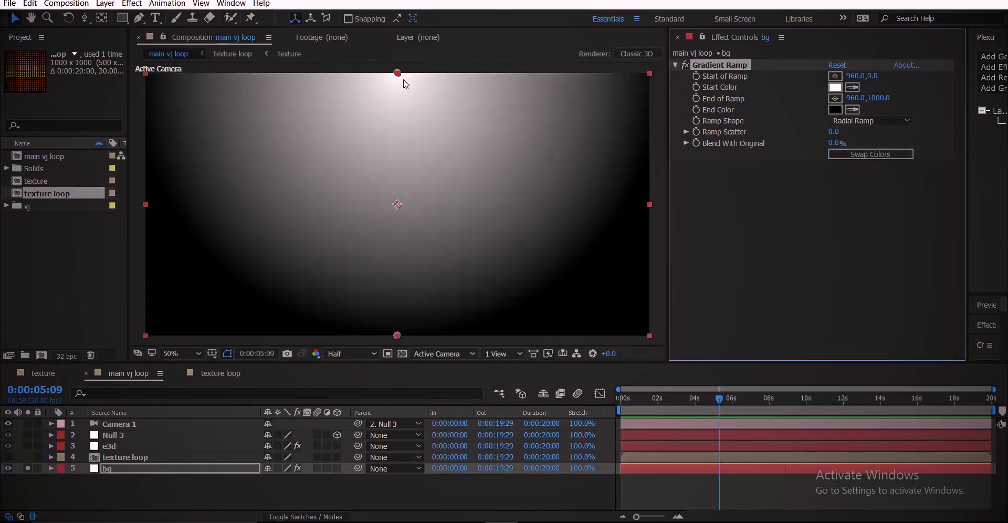
drag(398, 73, 397, 208)
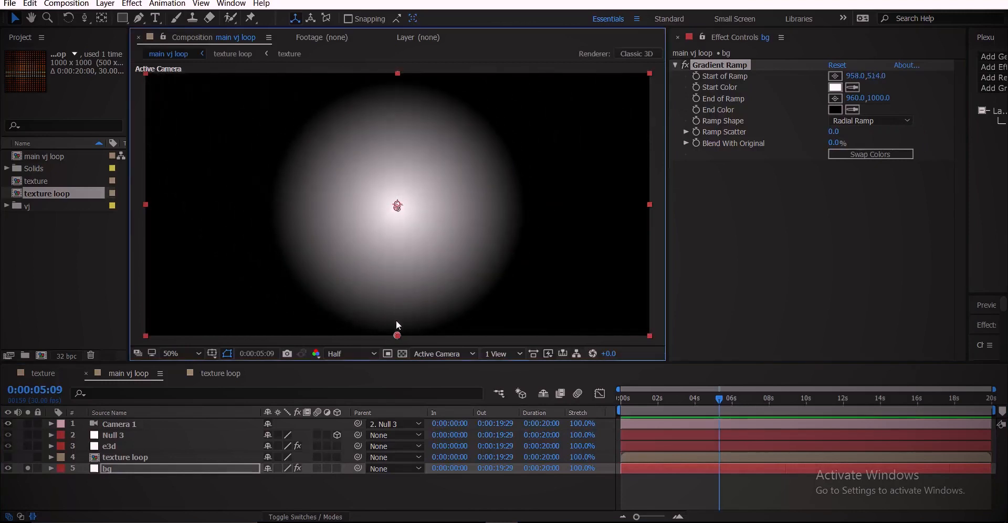
drag(398, 336, 445, 510)
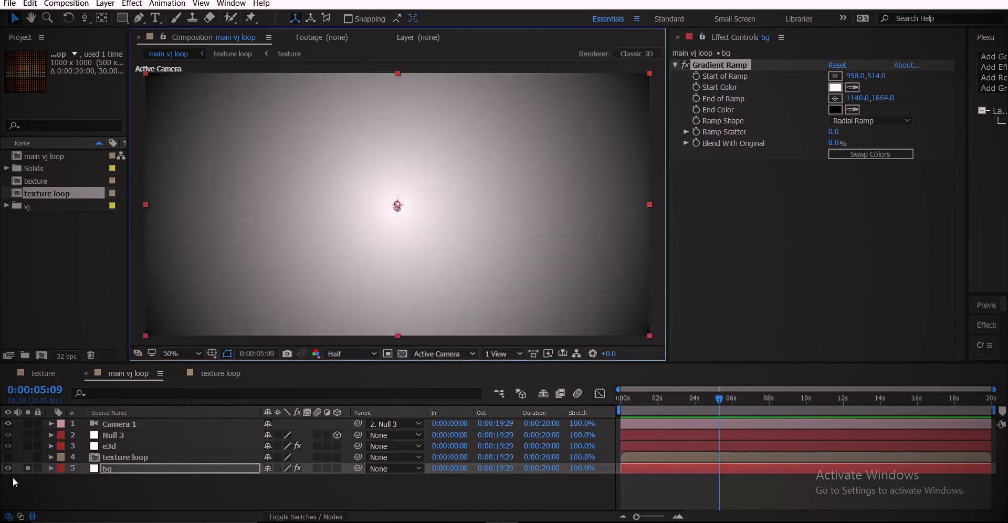
click(28, 469)
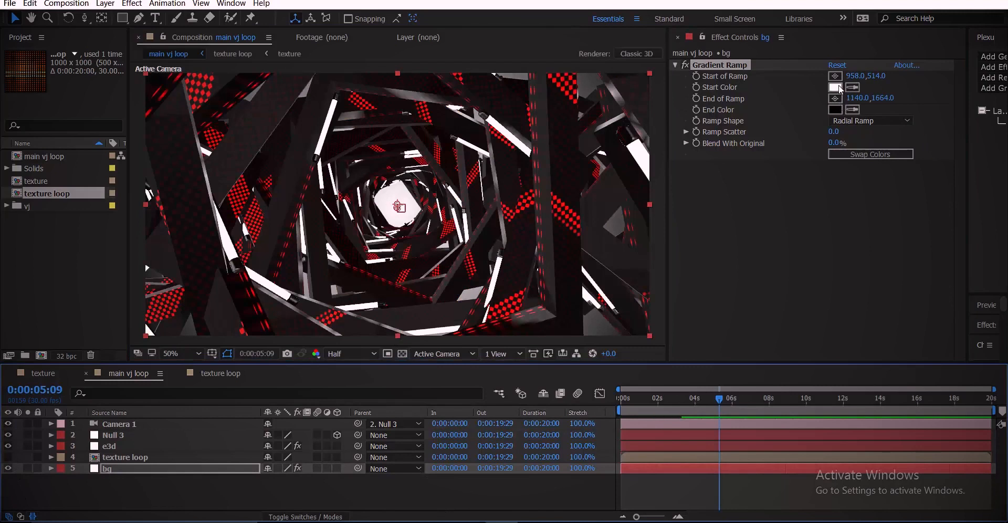
Set the bg gradient's Start Color to dark grey 111111 and check the layer on its own.
click(836, 88)
click(687, 275)
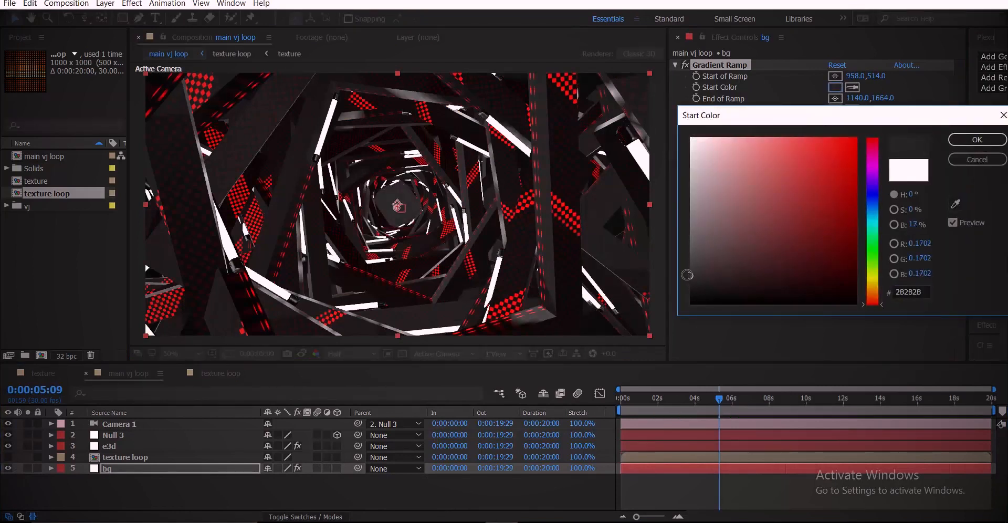
drag(687, 275, 675, 288)
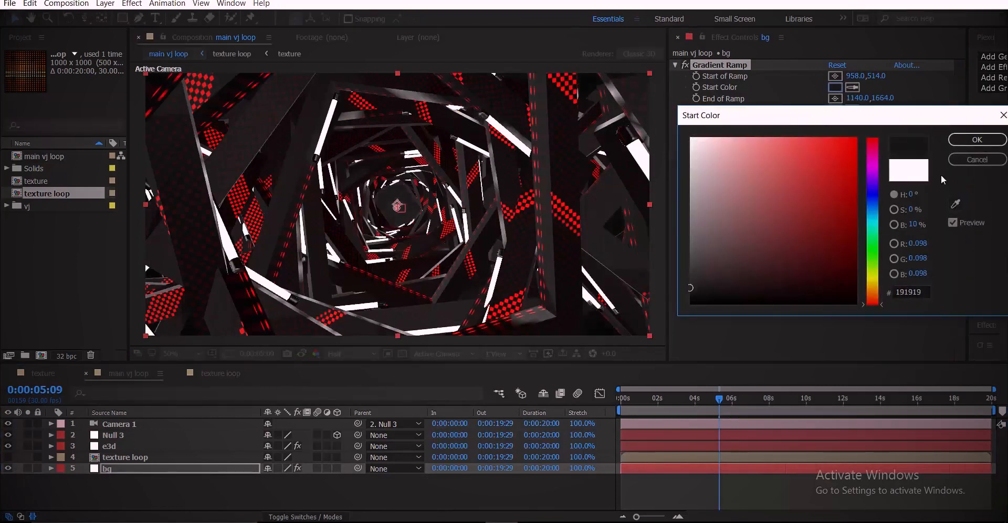
mouse_move(876, 242)
mouse_down()
mouse_move(875, 286)
mouse_move(794, 274)
mouse_move(681, 292)
mouse_up()
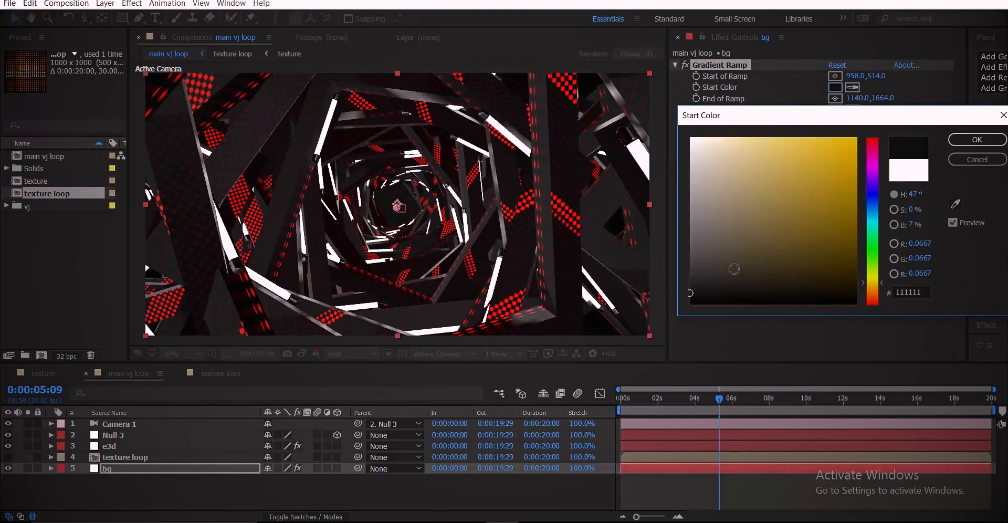
click(974, 145)
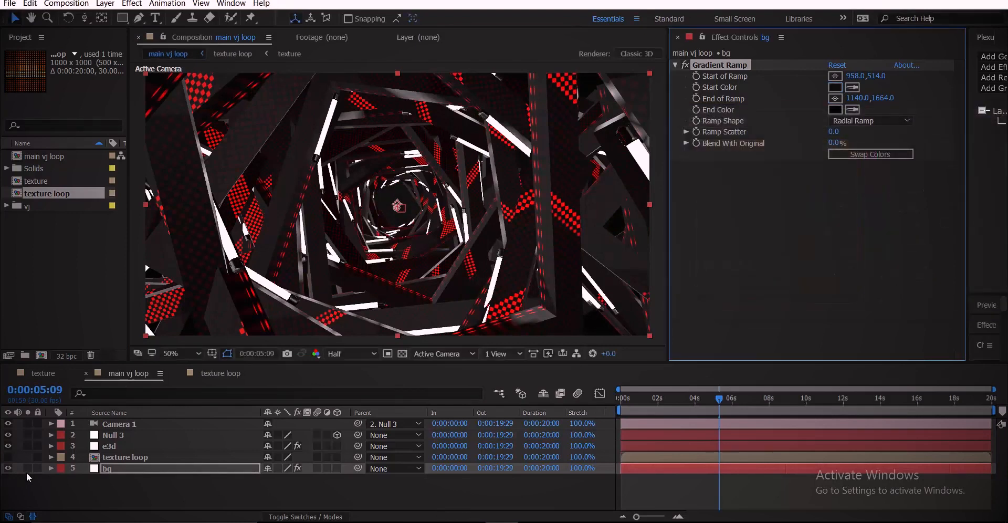
click(26, 471)
click(26, 472)
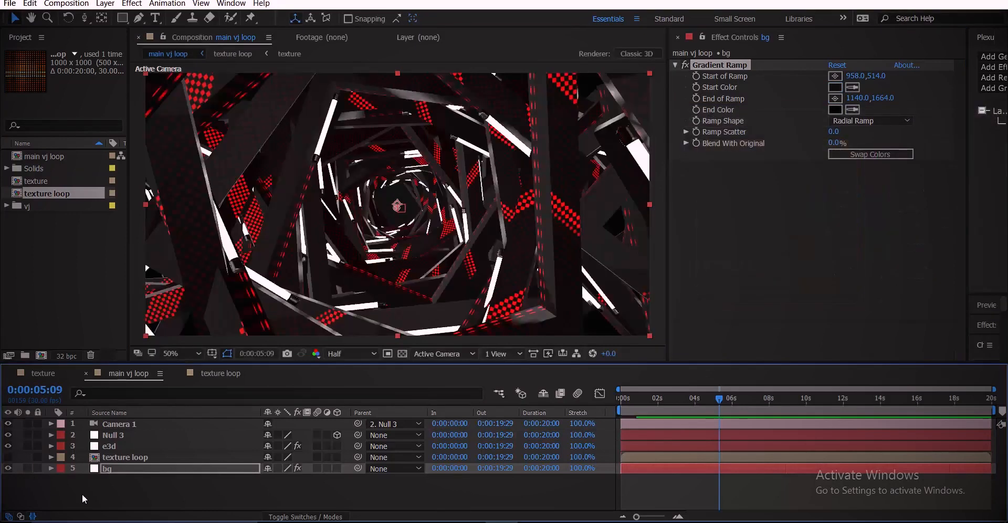
Create a white 1920 x 1000 px solid named circle.
right_click(90, 498)
mouse_move(157, 396)
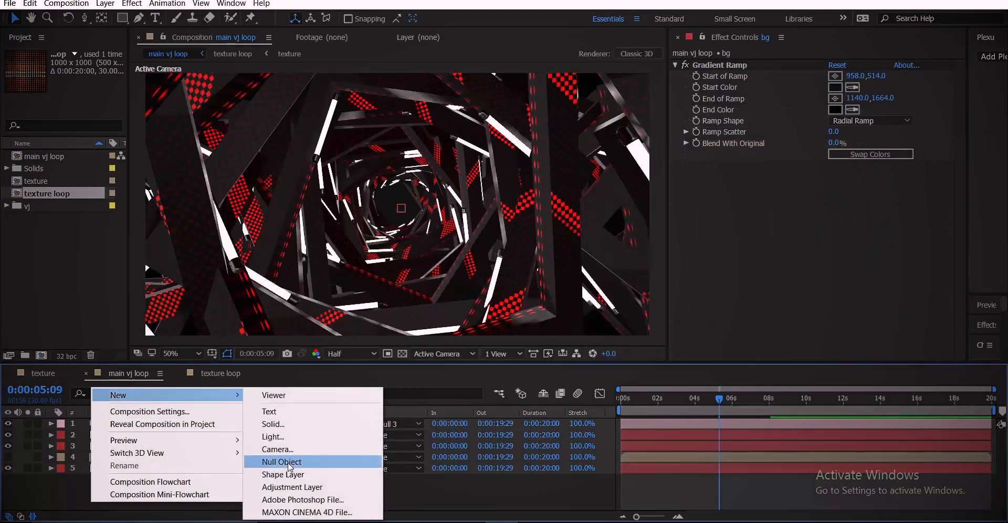
click(290, 426)
text(c)
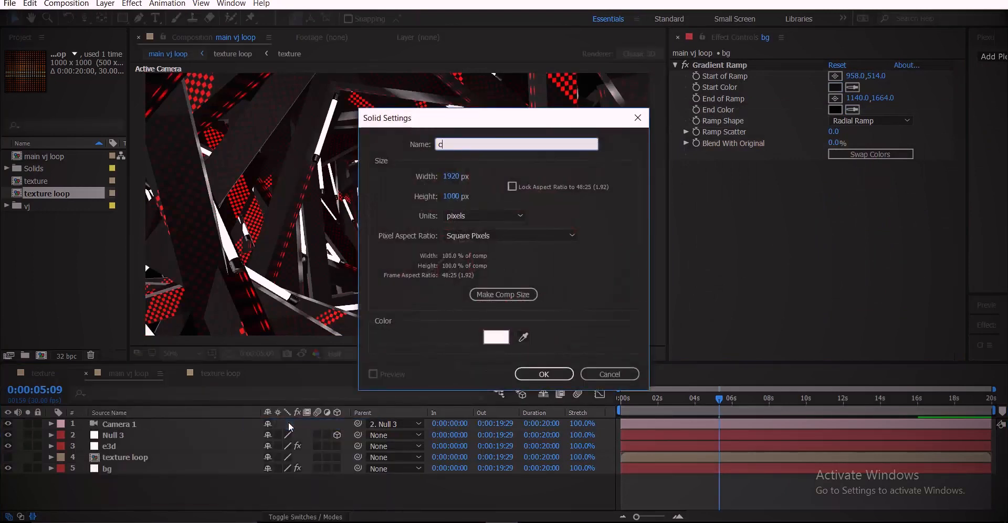
text(ircle)
key(Return)
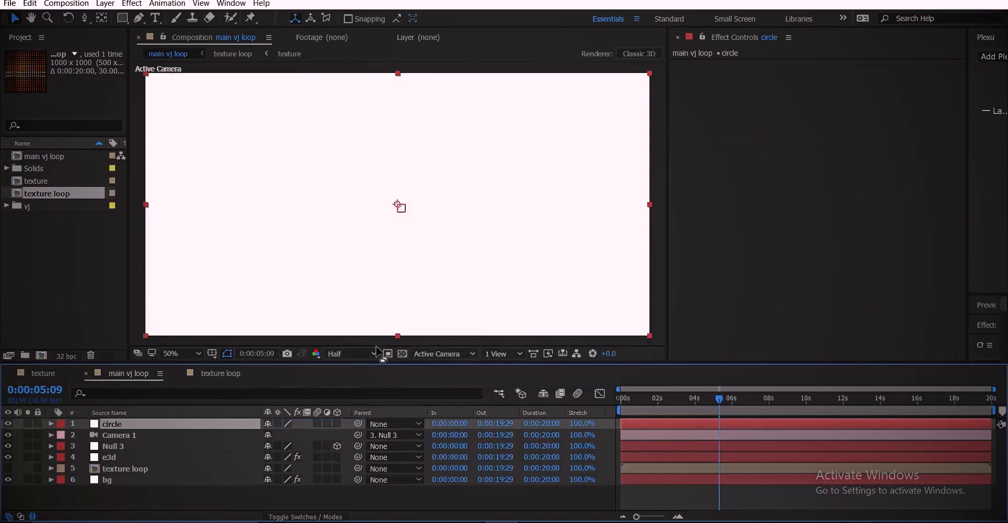
Apply the Circle effect to the circle layer.
key(ctrl+space)
text(c)
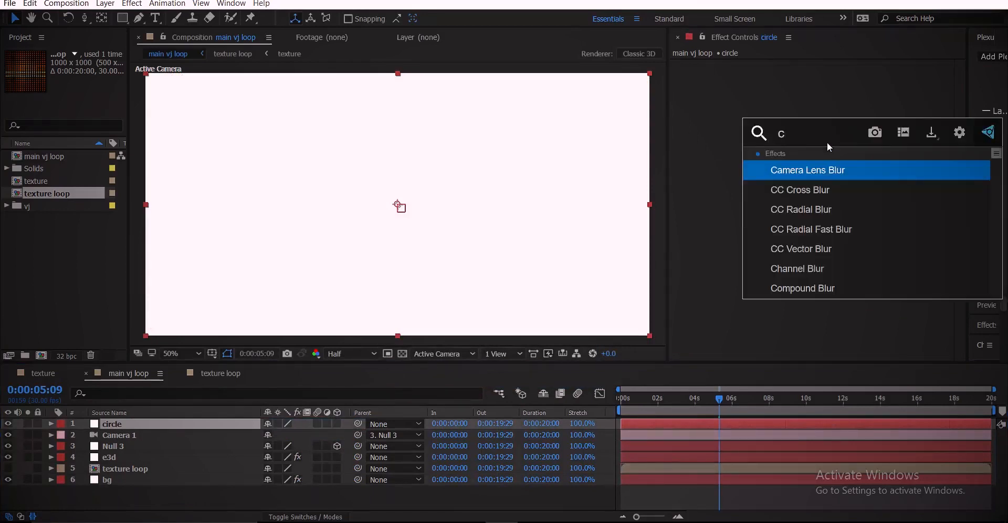
text(ircle)
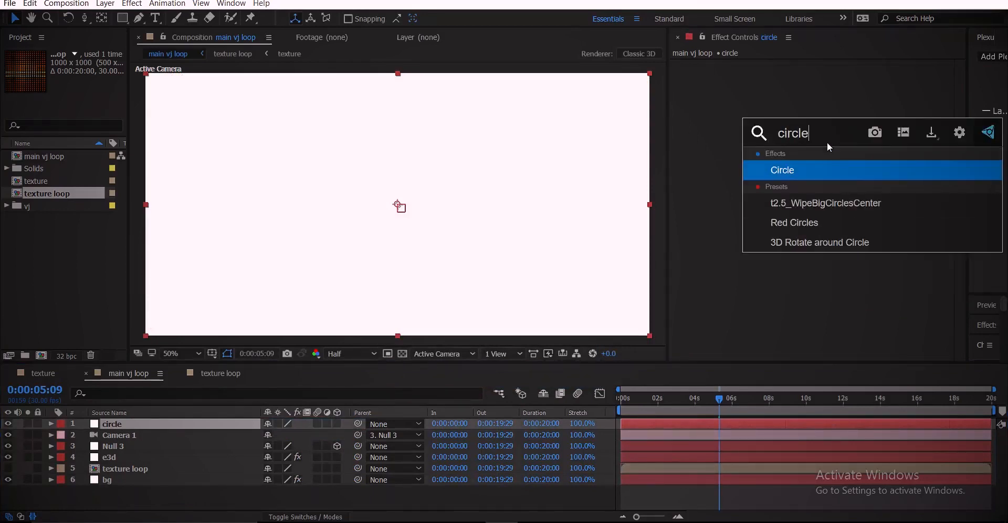
key(Return)
At time 0, center the circle on the frame's upper-right corner, with radius 215 and Feather Outer Edge 1740.
drag(720, 396, 527, 431)
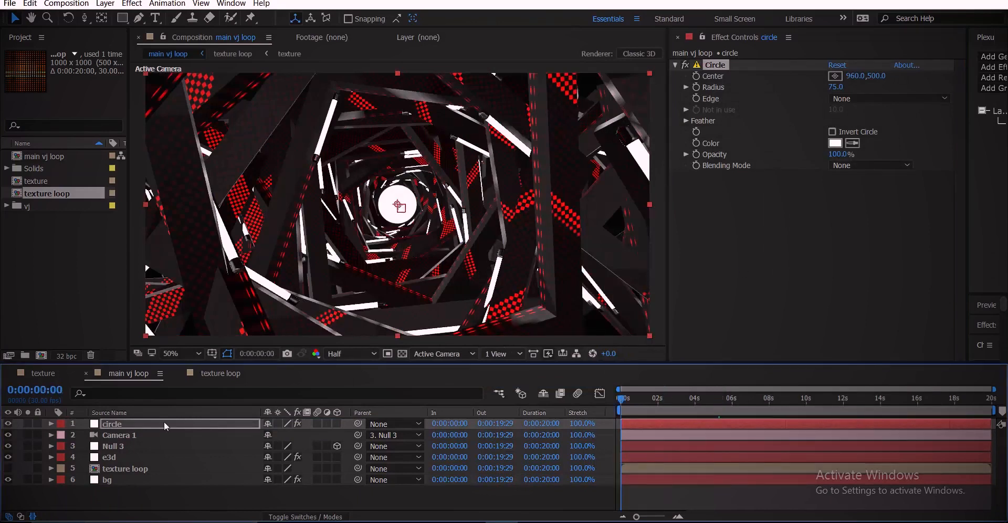
click(836, 75)
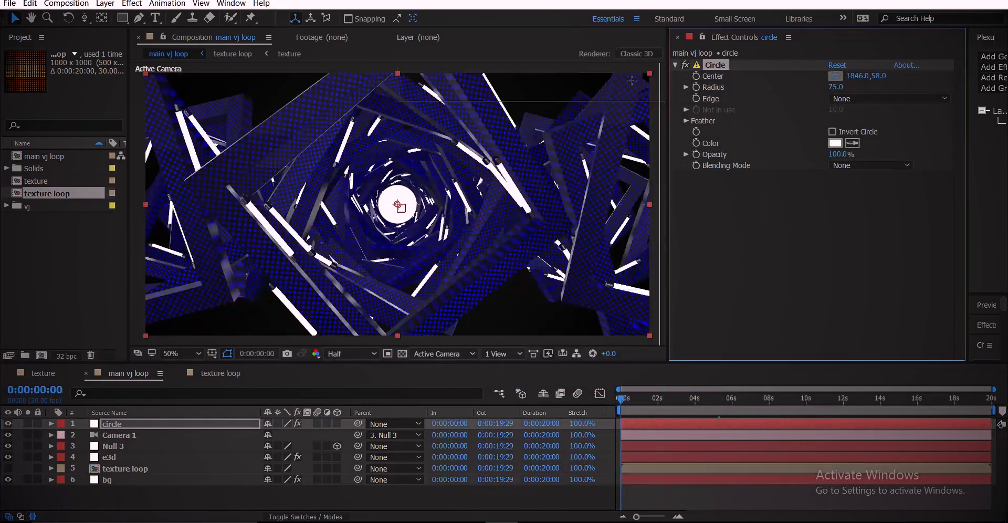
click(650, 72)
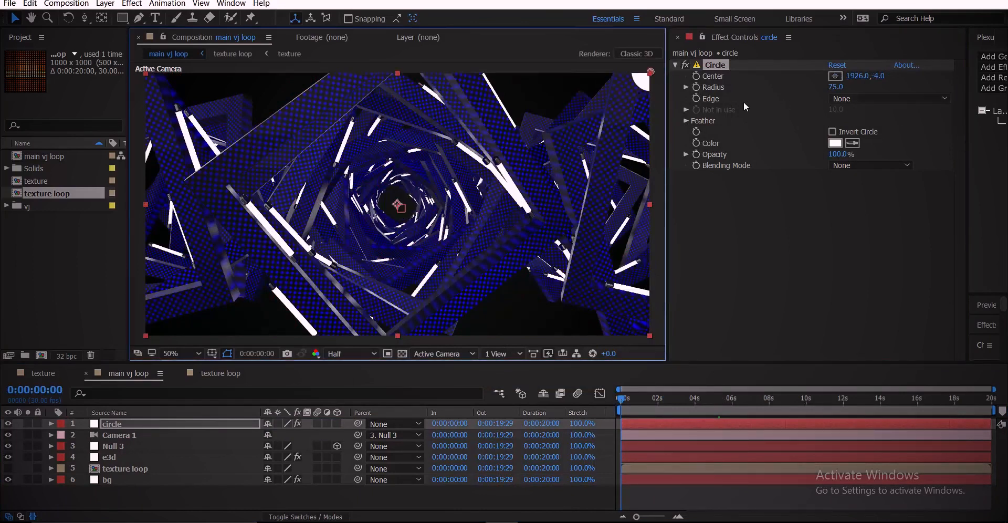
drag(841, 87, 850, 86)
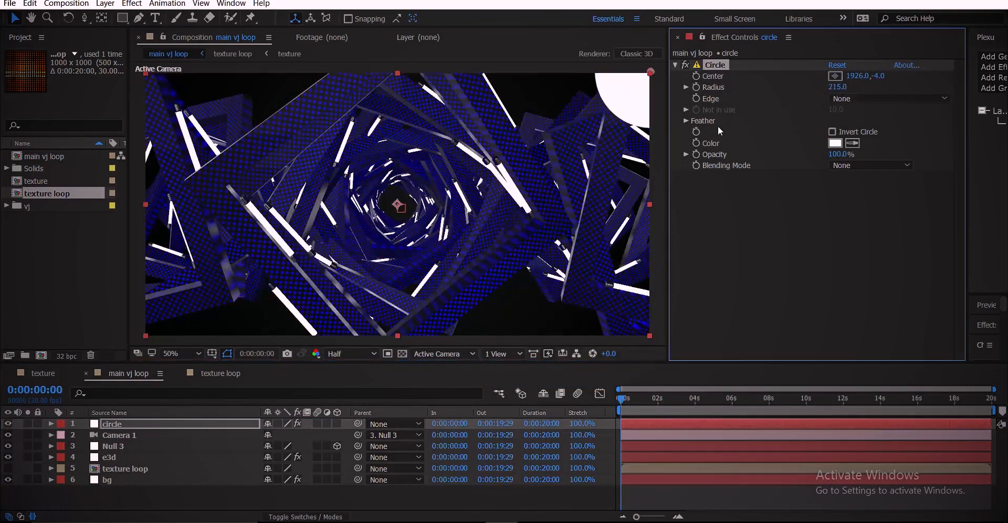
click(686, 120)
drag(860, 129, 958, 138)
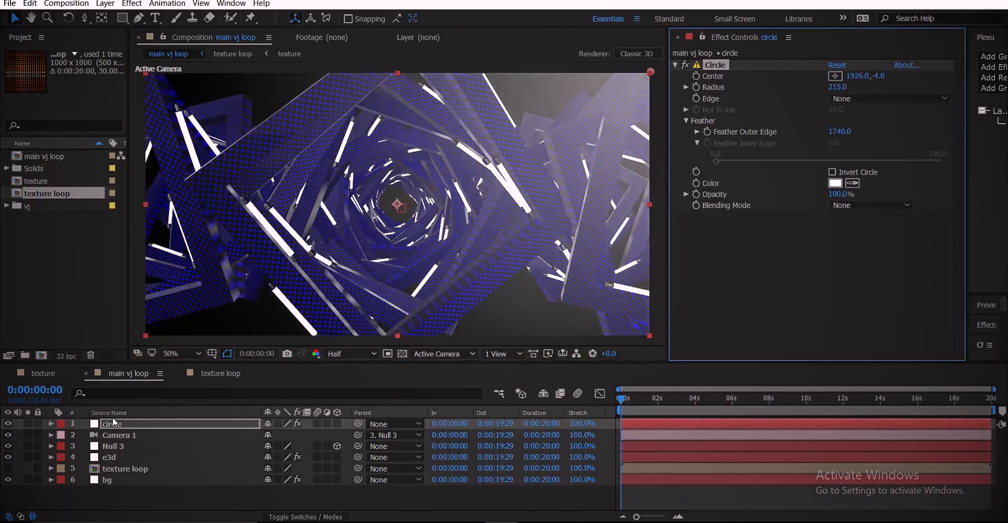
Duplicate the circle layer, center the copy on the frame's lower-left corner at about 4, 982, and save the project.
key(Return)
key(ctrl+d)
click(835, 75)
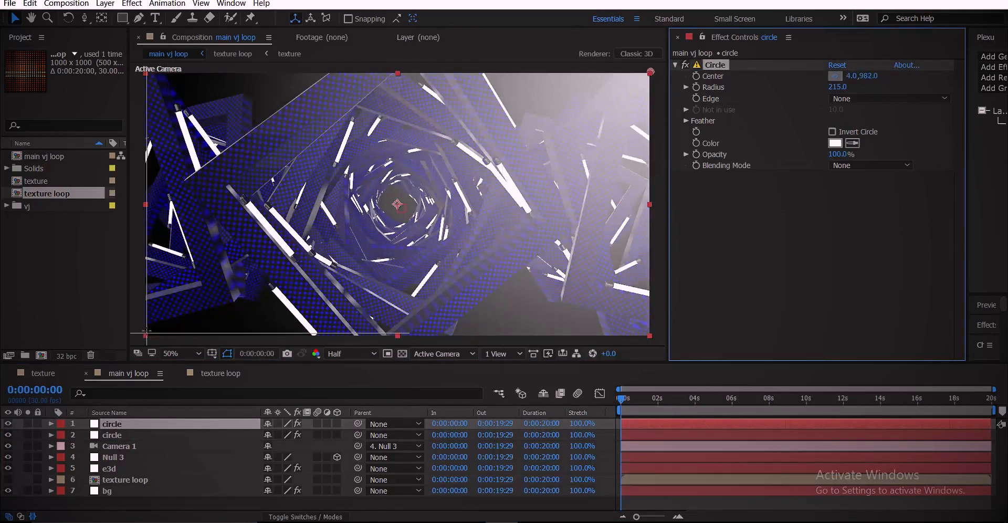
click(146, 331)
key(ctrl+s)
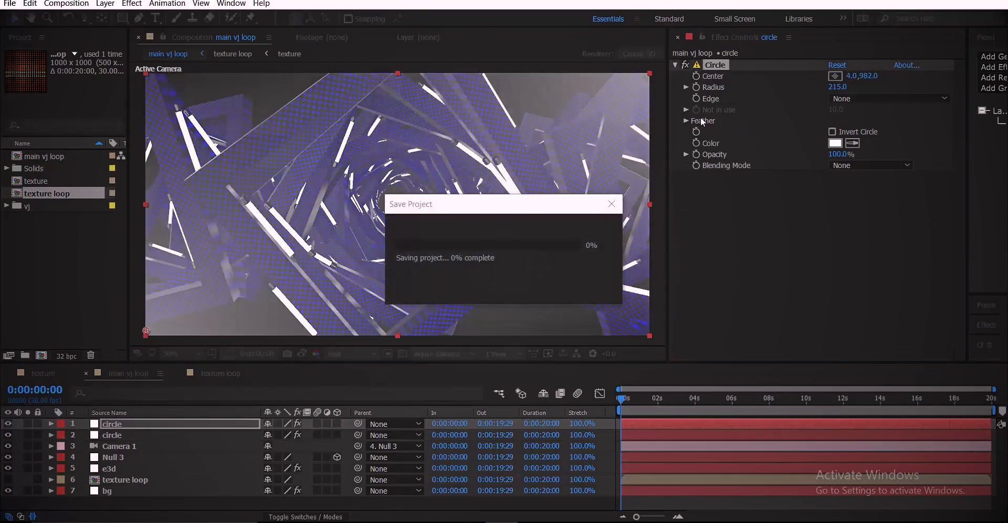
Set the lower-left circle's Feather Outer Edge to 2280 and its opacity to 67%.
click(687, 120)
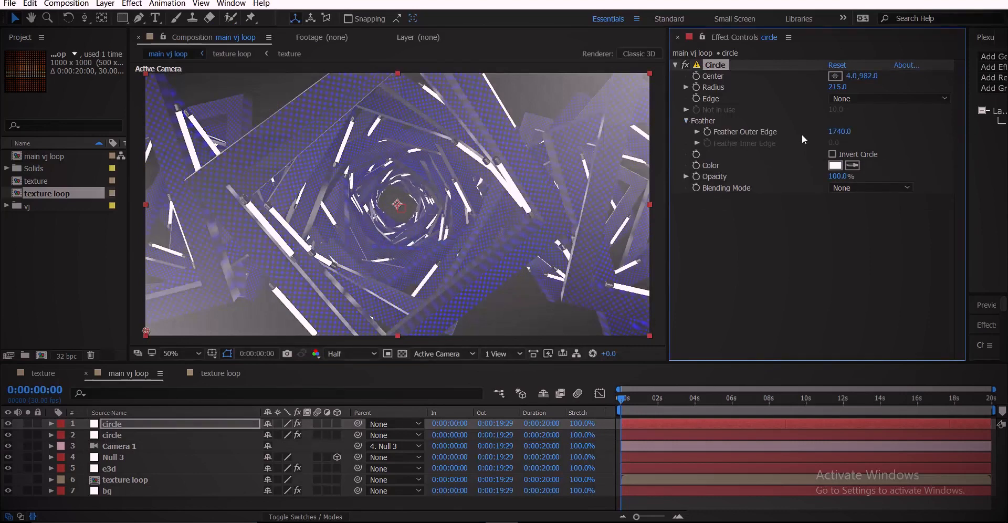
drag(842, 134, 880, 132)
drag(853, 193, 828, 199)
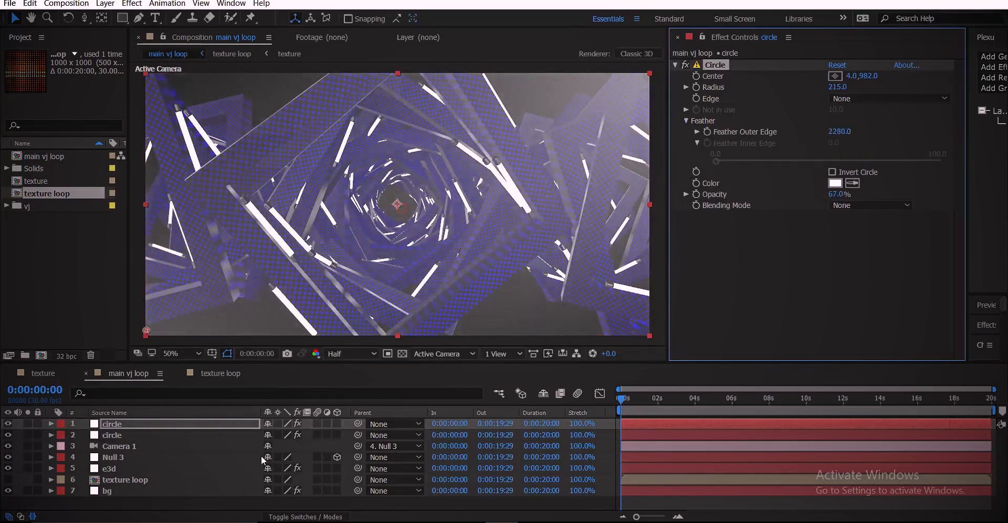
Reduce the upper-right circle's opacity to 85% and save the project.
click(252, 435)
drag(840, 195, 827, 198)
click(792, 266)
key(ctrl+s)
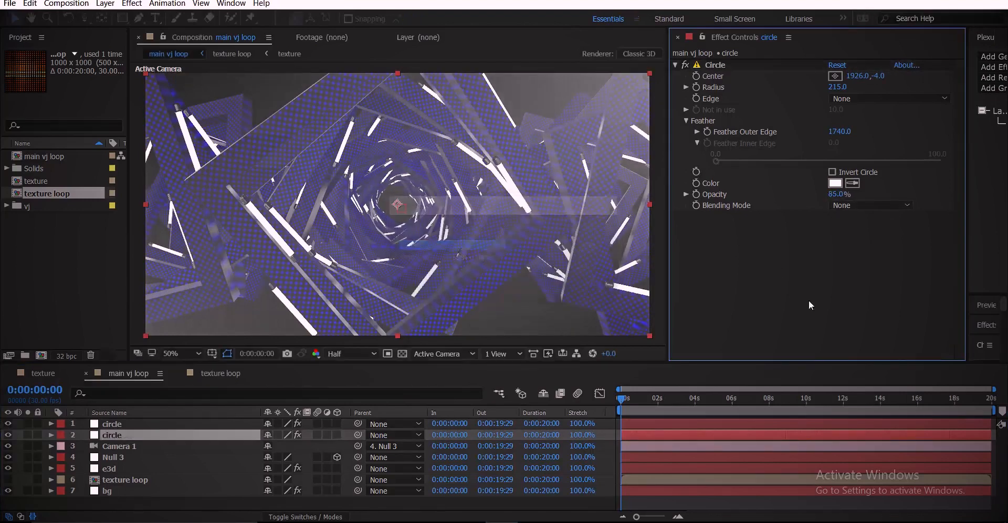
Go to 0:00:02:04 and change the upper-right circle's color to red C3243B.
click(661, 402)
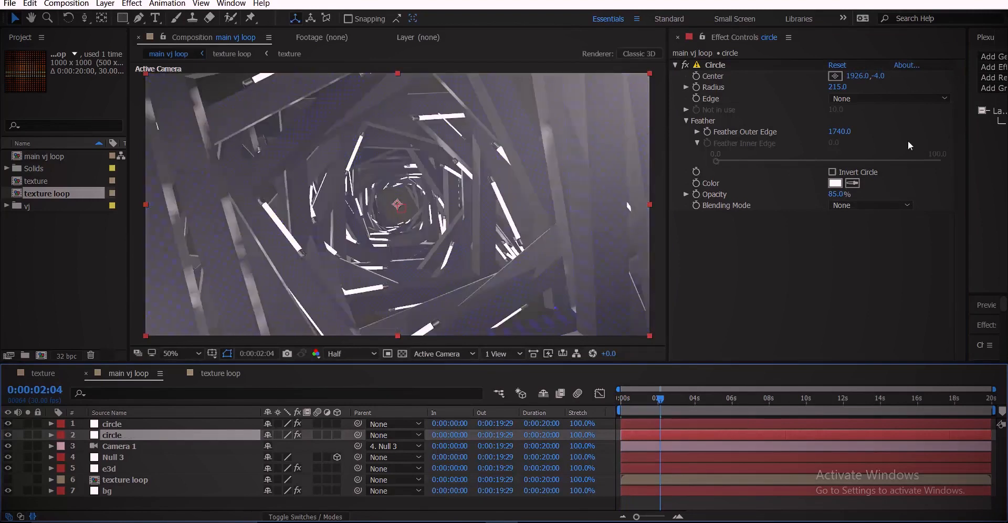
click(835, 182)
mouse_move(783, 252)
mouse_down()
mouse_move(875, 280)
mouse_move(876, 141)
mouse_up()
click(875, 271)
mouse_move(841, 188)
mouse_down()
mouse_move(793, 162)
mouse_move(819, 184)
mouse_move(804, 135)
mouse_move(852, 211)
mouse_move(838, 170)
mouse_move(823, 176)
mouse_up()
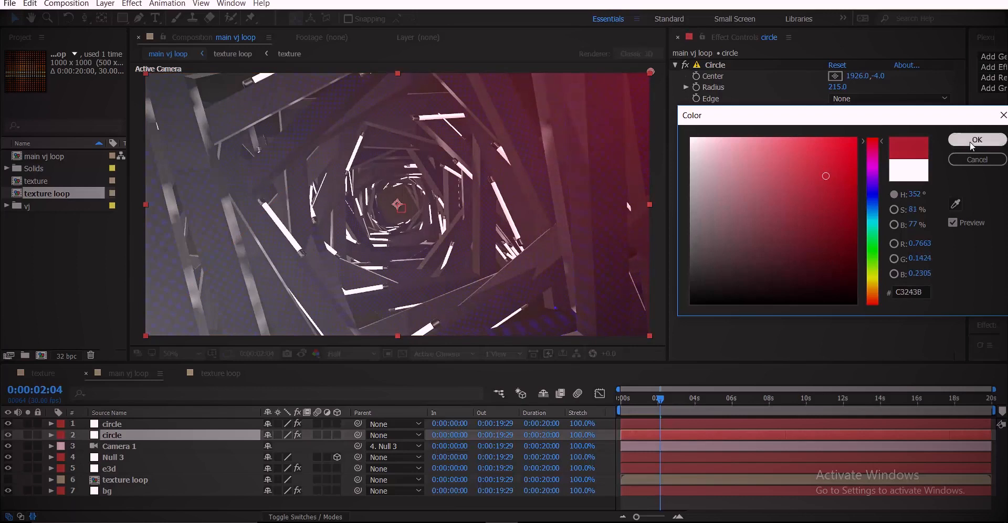
click(978, 139)
Change the lower-left circle's color to a saturated blue.
click(145, 425)
click(836, 182)
click(842, 184)
mouse_move(874, 288)
mouse_down()
mouse_move(876, 237)
mouse_move(844, 232)
mouse_move(814, 194)
mouse_move(830, 186)
mouse_move(782, 148)
mouse_up()
drag(875, 224, 867, 195)
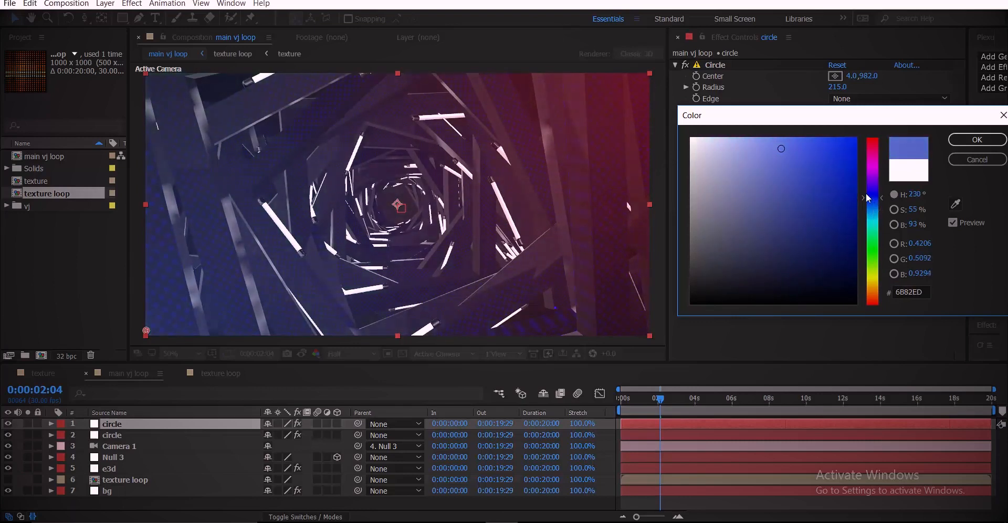
drag(840, 153, 829, 148)
click(969, 140)
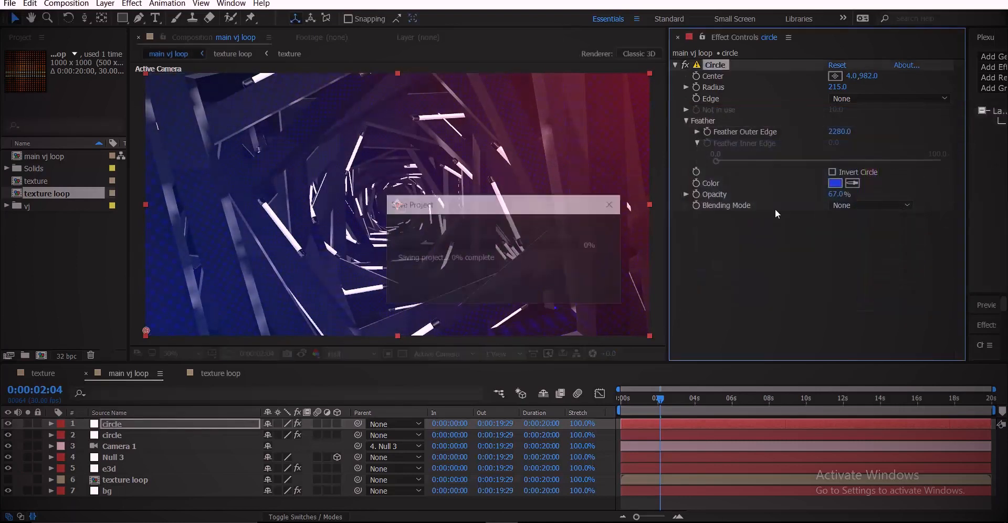
Add a new adjustment layer to the main vj loop composition.
right_click(162, 511)
right_click(141, 507)
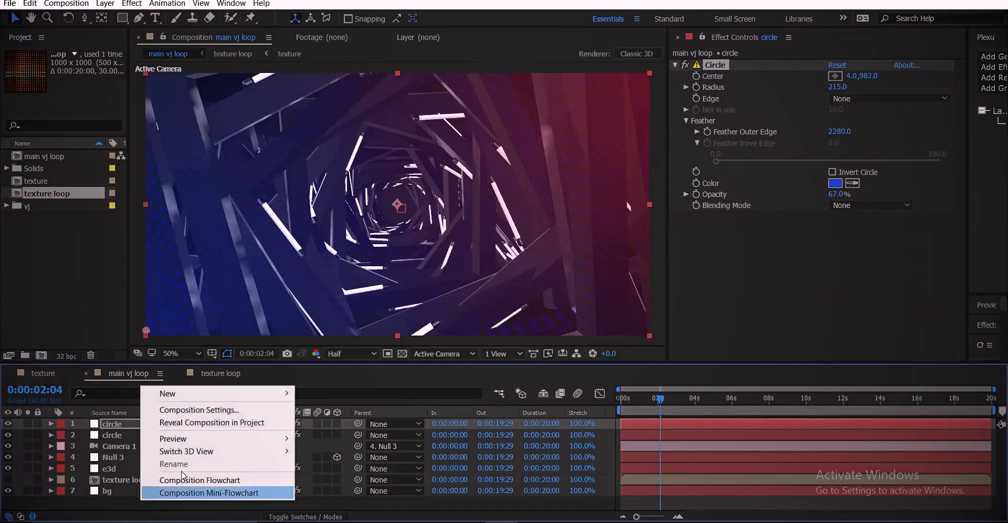
mouse_move(210, 394)
click(346, 486)
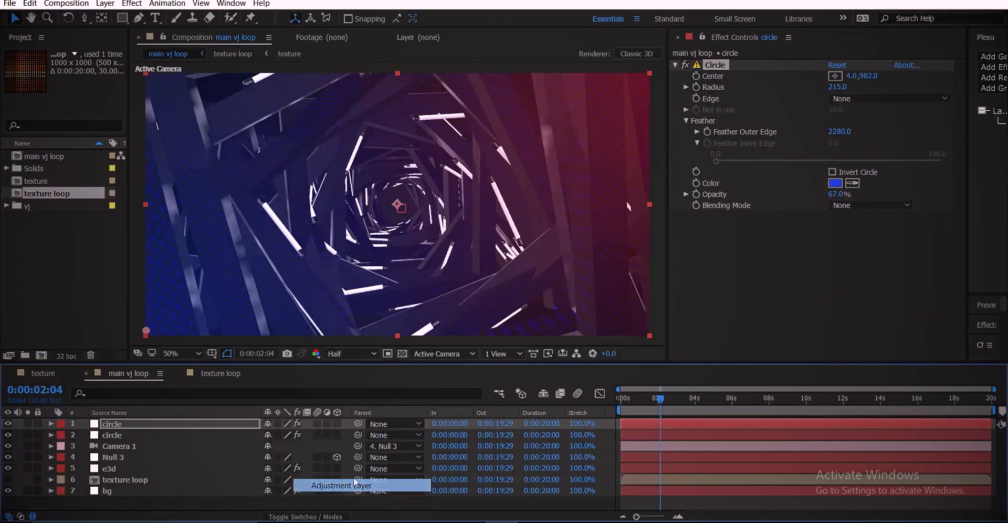
Apply the Tint effect to the adjustment layer and go to about 0:00:05:21 to see the textured frames.
key(ctrl+space)
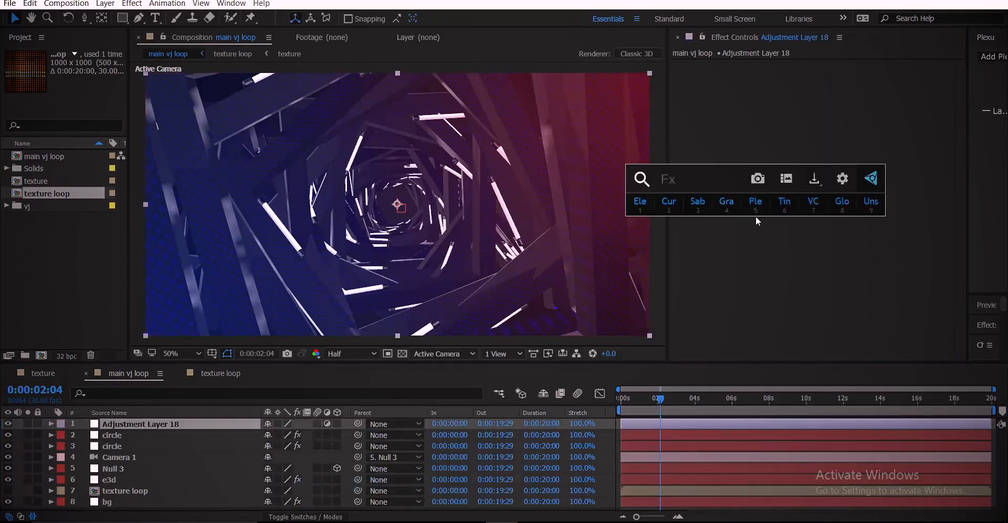
text(tin)
key(Return)
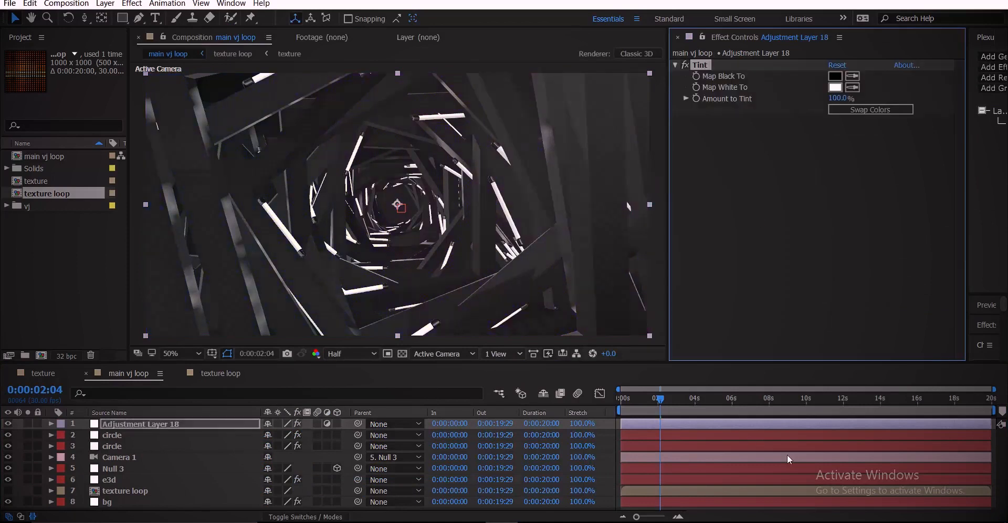
click(727, 402)
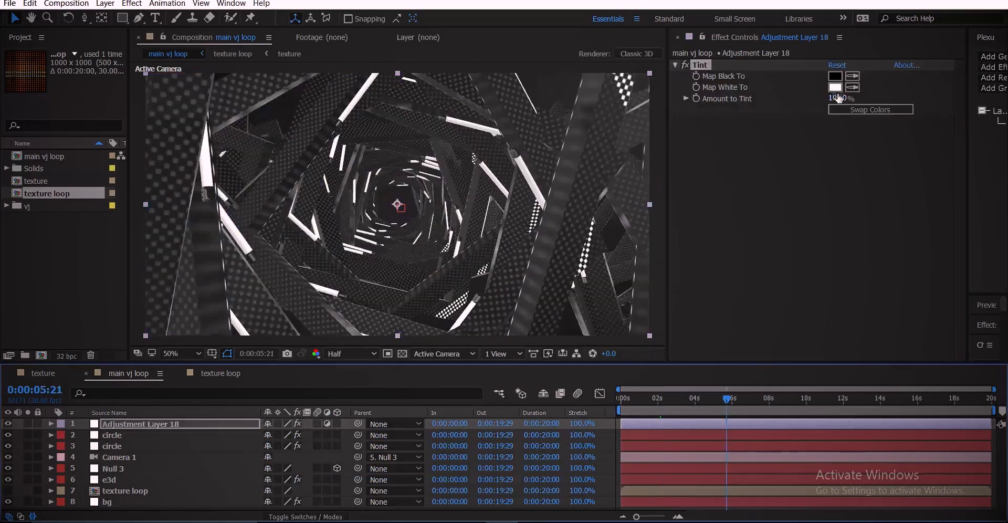
Set the Tint effect's Map White To color to teal blue 24A6C0.
click(836, 88)
click(815, 237)
click(804, 217)
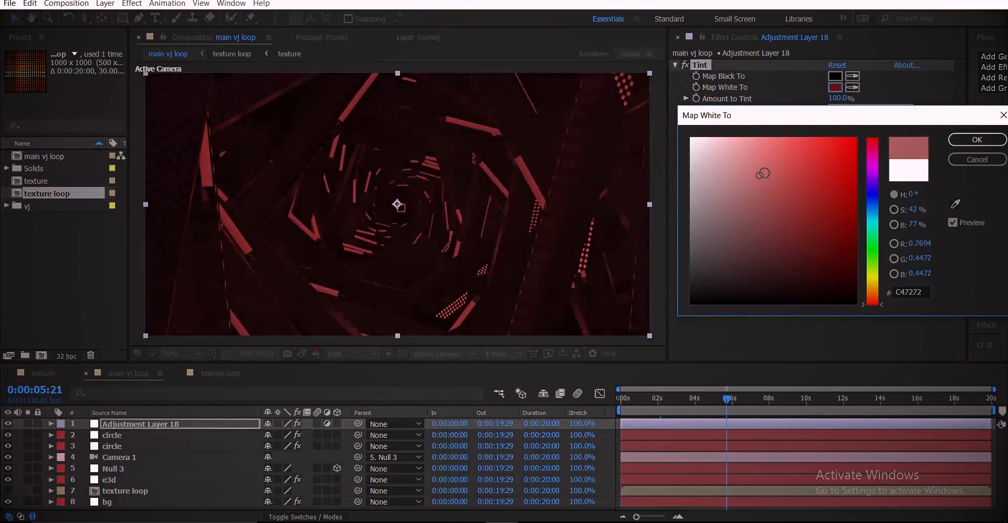
click(781, 194)
drag(873, 206, 876, 216)
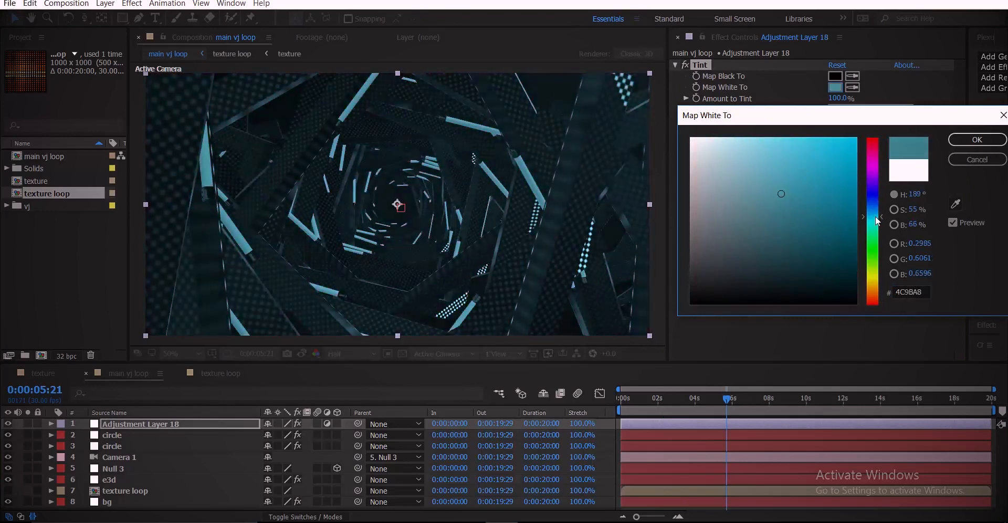
click(831, 255)
click(832, 212)
click(825, 178)
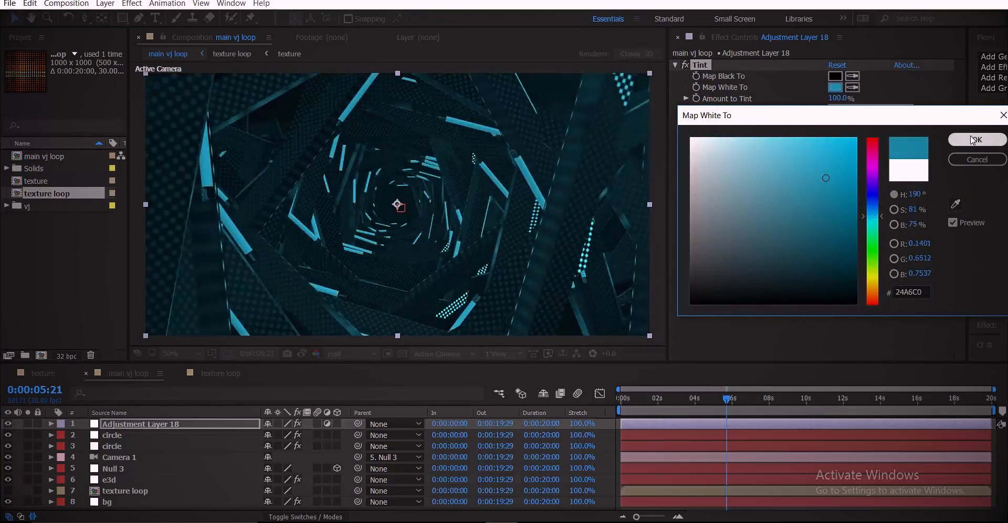
click(978, 140)
Set the Tint's Map Black To color to dark purple 2E0128 and reduce Amount to Tint to 33%.
click(835, 76)
drag(868, 236, 870, 279)
click(846, 269)
click(857, 250)
drag(855, 189, 853, 273)
drag(878, 244, 862, 161)
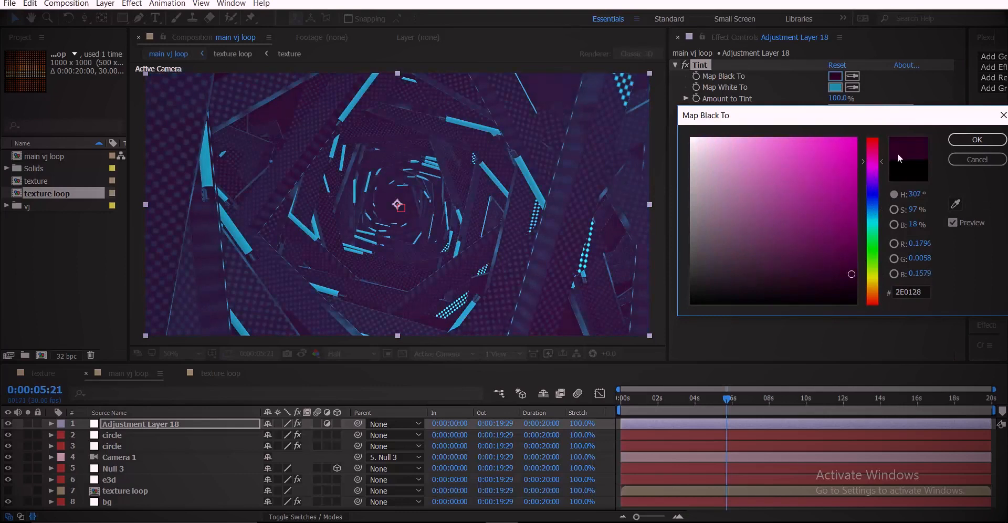
click(977, 140)
drag(838, 99, 800, 106)
click(789, 215)
Add a Curves effect to the adjustment layer, lower the shadows of its RGB curve, and save the project.
key(ctrl+space)
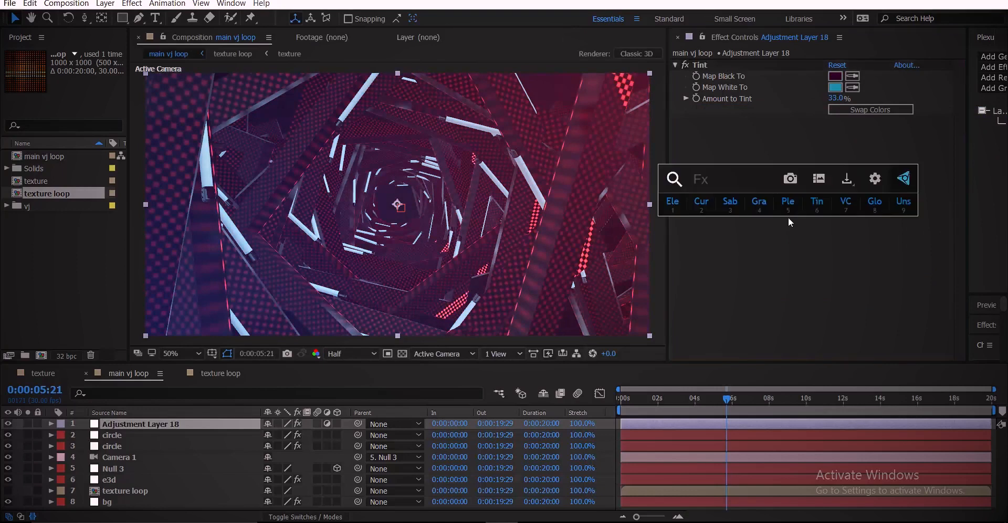
click(699, 208)
drag(726, 293, 732, 301)
drag(773, 270, 787, 232)
click(799, 398)
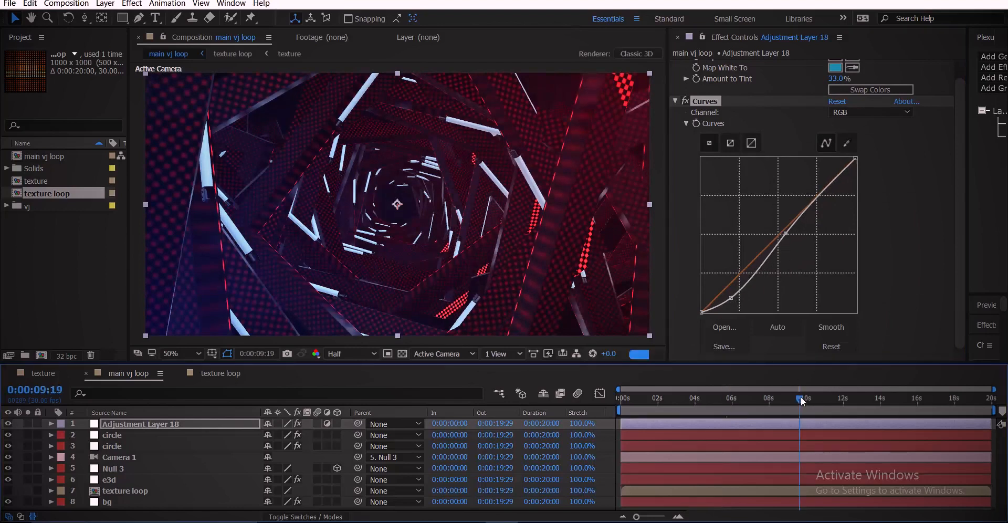
click(842, 403)
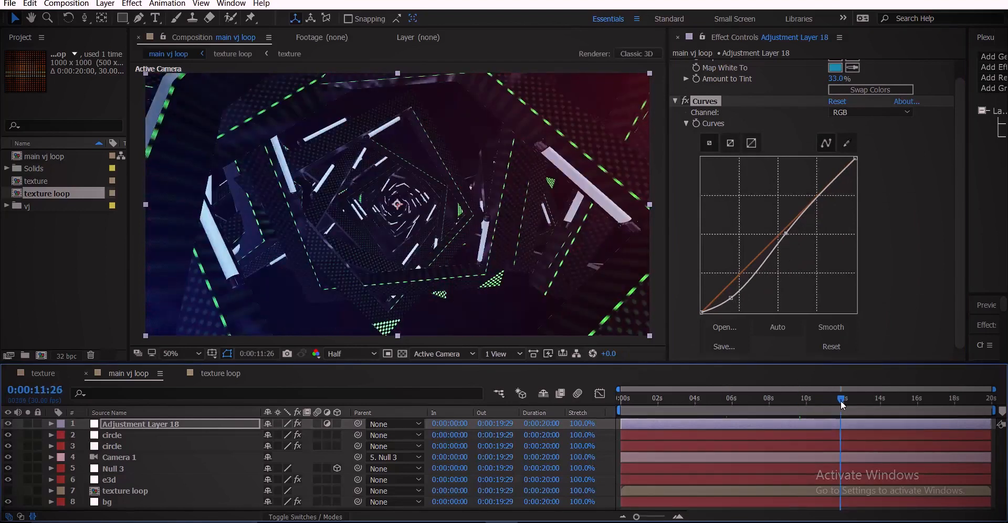
click(896, 404)
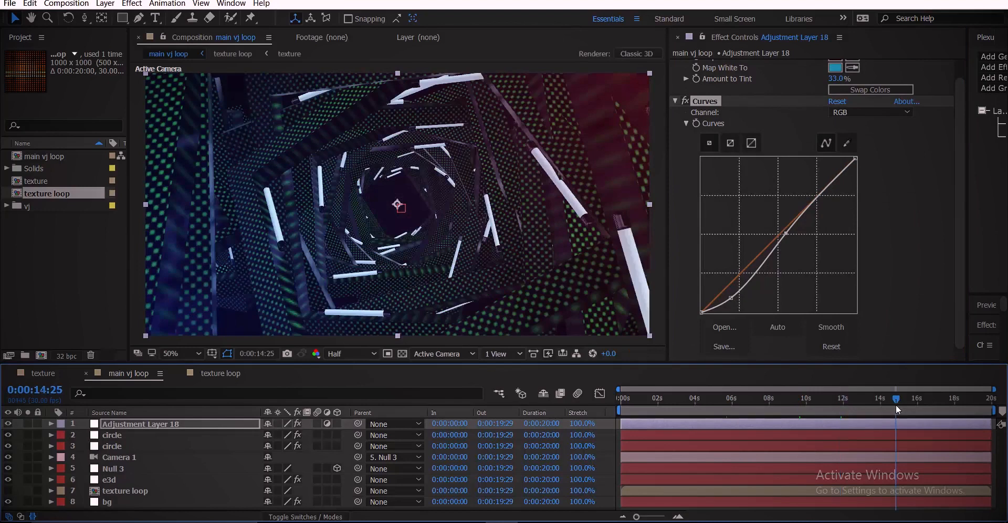
key(ctrl+s)
Create a new 1920 x 1000 solid named slide in the main vj loop composition.
key(grave)
right_click(200, 375)
mouse_move(231, 382)
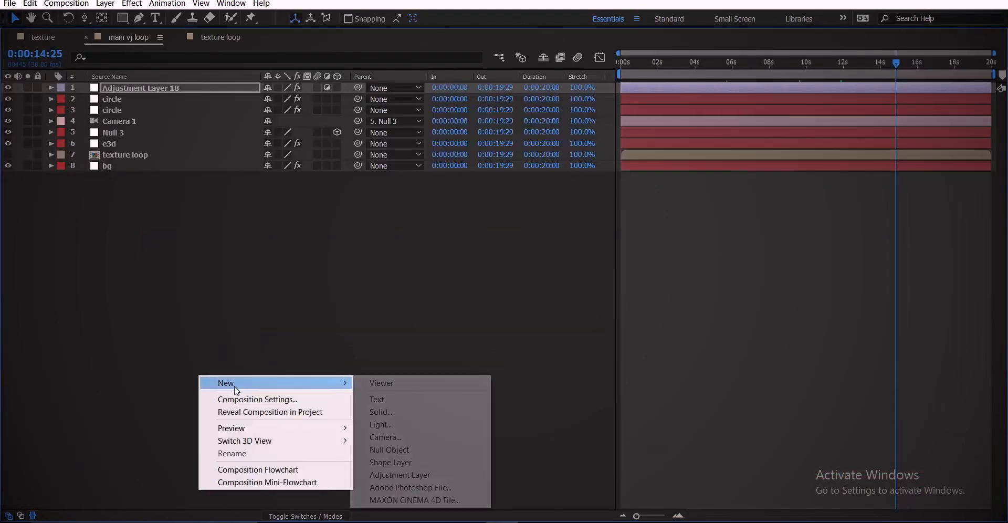
click(392, 414)
text(slide)
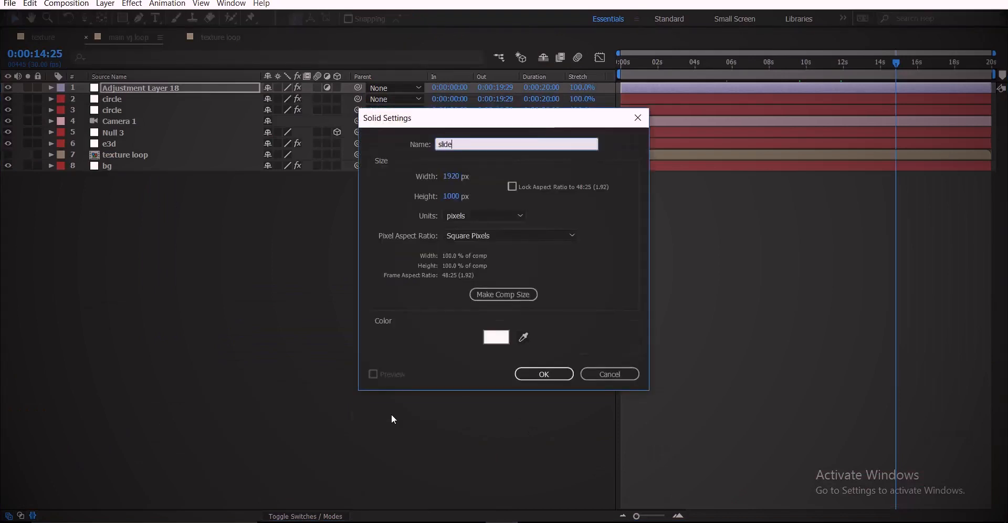
key(Return)
key(grave)
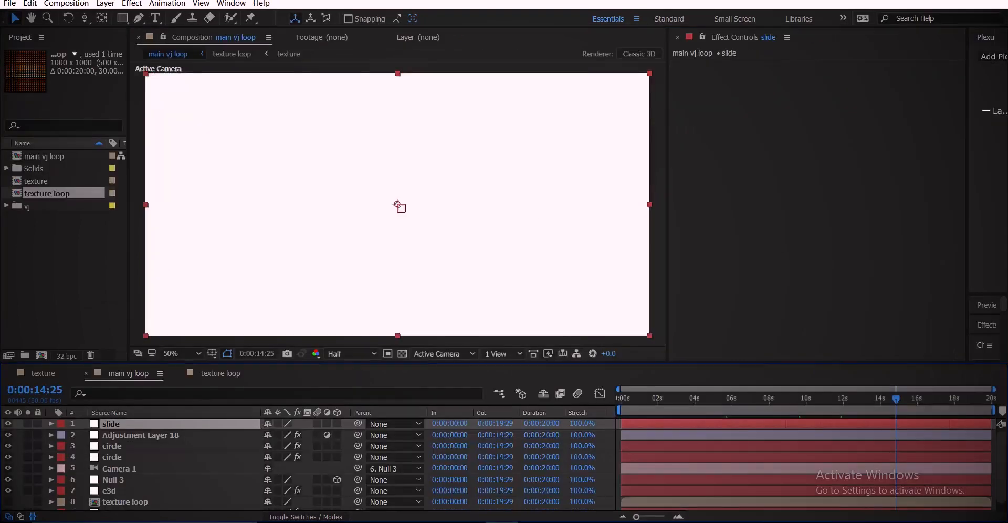
Change the slide solid's color to black 000000.
click(105, 3)
click(126, 29)
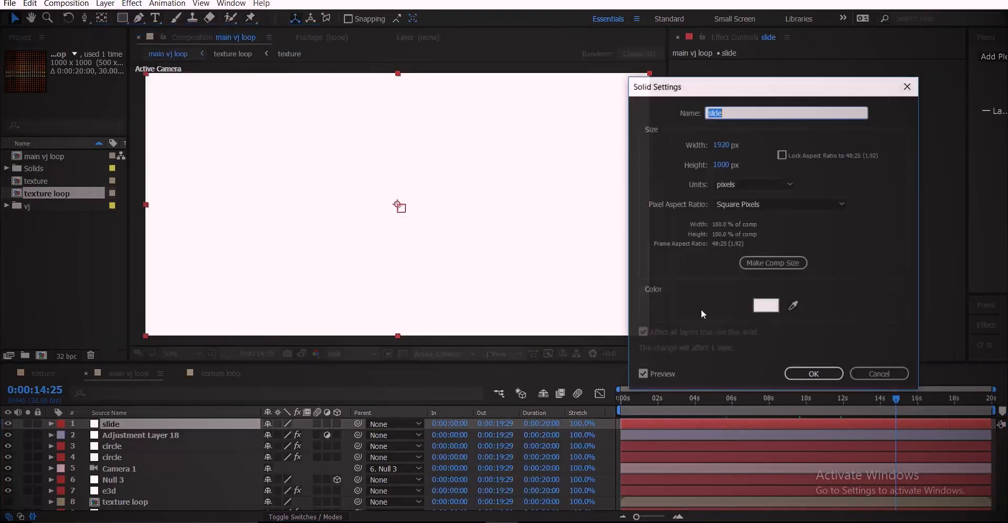
click(763, 310)
text(000000)
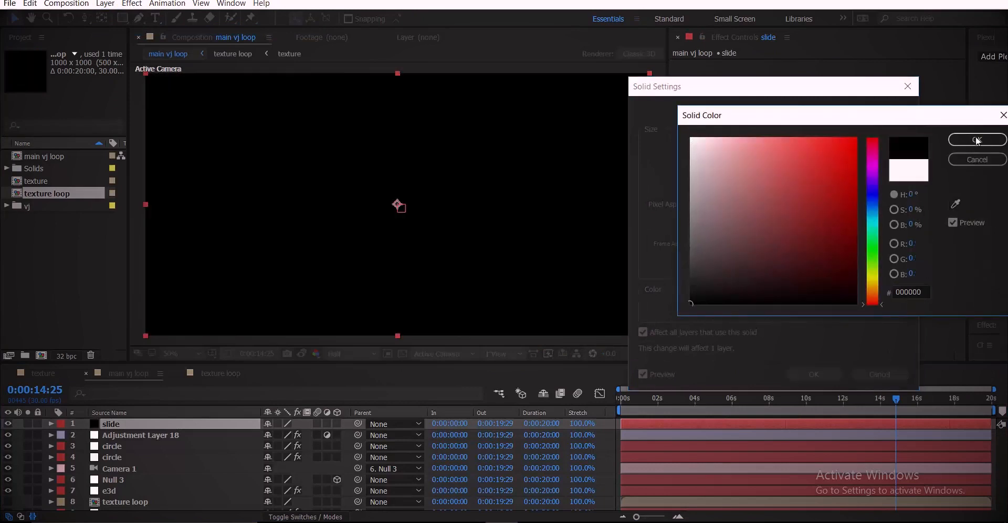
click(977, 139)
click(814, 374)
Squash the slide solid vertically into a thin horizontal bar and move it up to the frame's upper edge.
drag(398, 74, 400, 195)
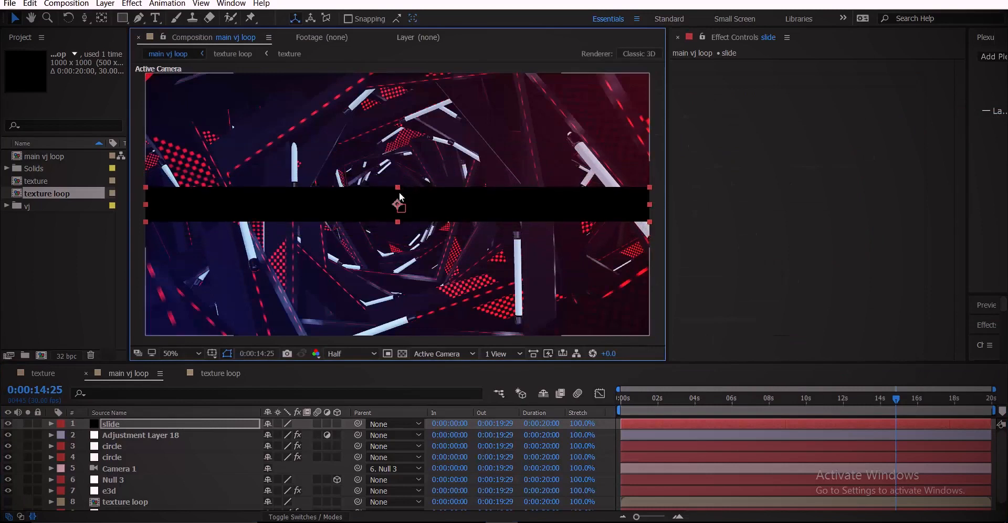
key(shift+Up)
key(shift+Up)
key(shift+Up)
key(shift+Up)
key(shift+Up)
key(shift+Up)
key(shift+Up)
key(shift+Up)
key(shift+Up)
key(shift+Up)
key(shift+Up)
key(shift+Up)
key(shift+Up)
key(shift+Up)
key(shift+Up)
key(shift+Up)
key(shift+Up)
key(shift+Up)
key(shift+Up)
key(shift+Up)
key(shift+Up)
key(shift+Up)
key(shift+Up)
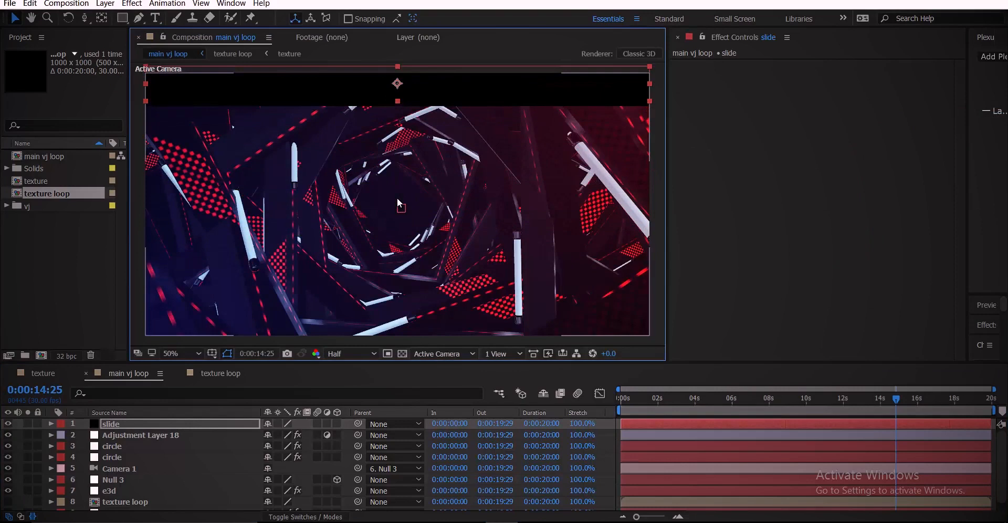
Duplicate the black slide bar and move the copy down to the frame's lower edge.
key(ctrl+d)
key(shift+Down)
key(shift+Down)
key(shift+Down)
key(shift+Down)
key(shift+Down)
key(shift+Down)
key(shift+Down)
key(shift+Down)
key(shift+Down)
key(shift+Down)
key(shift+Down)
key(shift+Down)
key(shift+Down)
key(shift+Down)
key(shift+Down)
key(shift+Down)
key(shift+Down)
key(shift+Down)
key(shift+Down)
key(shift+Down)
key(shift+Down)
key(shift+Down)
key(shift+Down)
key(shift+Down)
key(shift+Down)
key(shift+Down)
key(shift+Down)
key(shift+Down)
key(shift+Down)
key(shift+Down)
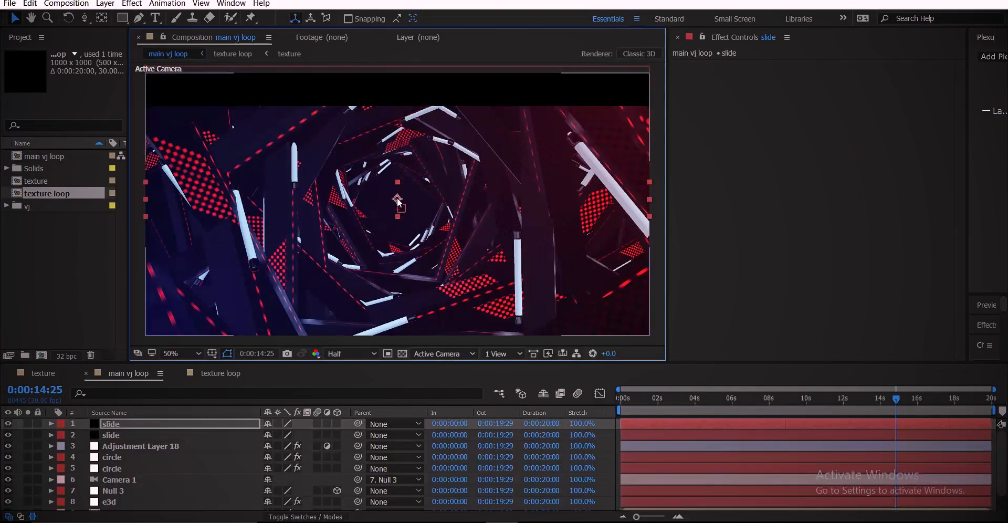
key(shift+Down)
key(shift+Down)
key(shift+Down)
key(shift+Down)
key(shift+Down)
key(shift+Down)
key(shift+Down)
key(shift+Down)
key(shift+Down)
key(shift+Down)
key(shift+Down)
key(shift+Down)
key(shift+Down)
key(shift+Down)
key(shift+Down)
key(shift+Down)
key(shift+Down)
key(shift+Down)
key(shift+Down)
key(shift+Down)
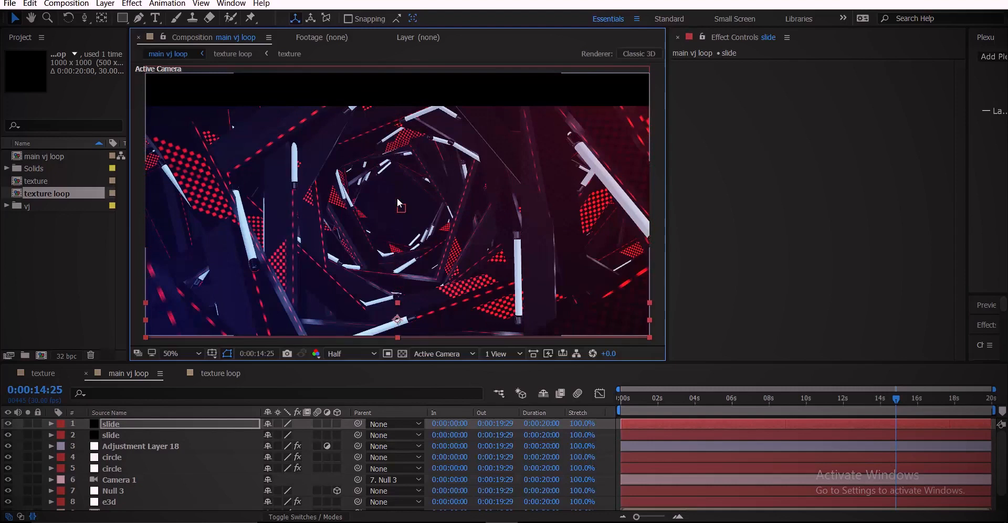
Preview the loop with its black bars from the start of the timeline.
key(space)
click(621, 400)
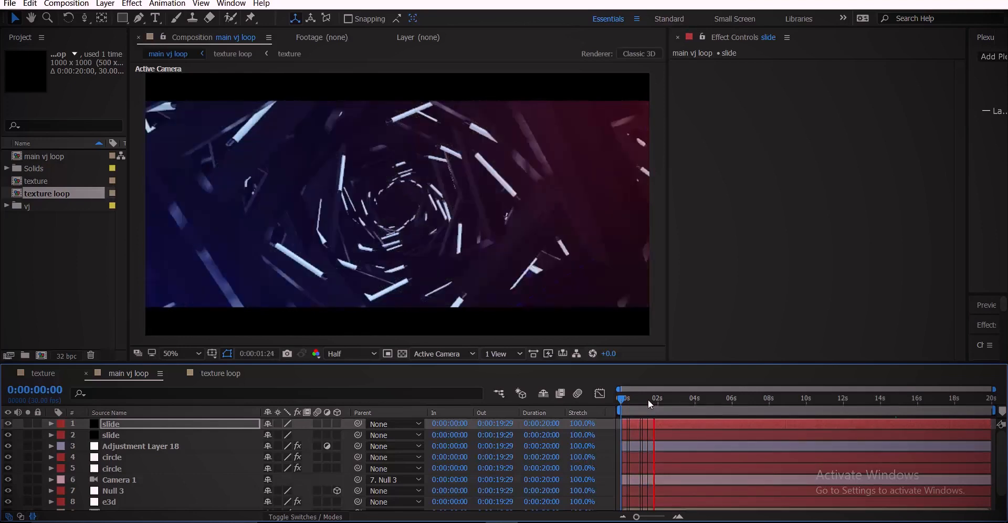
click(238, 420)
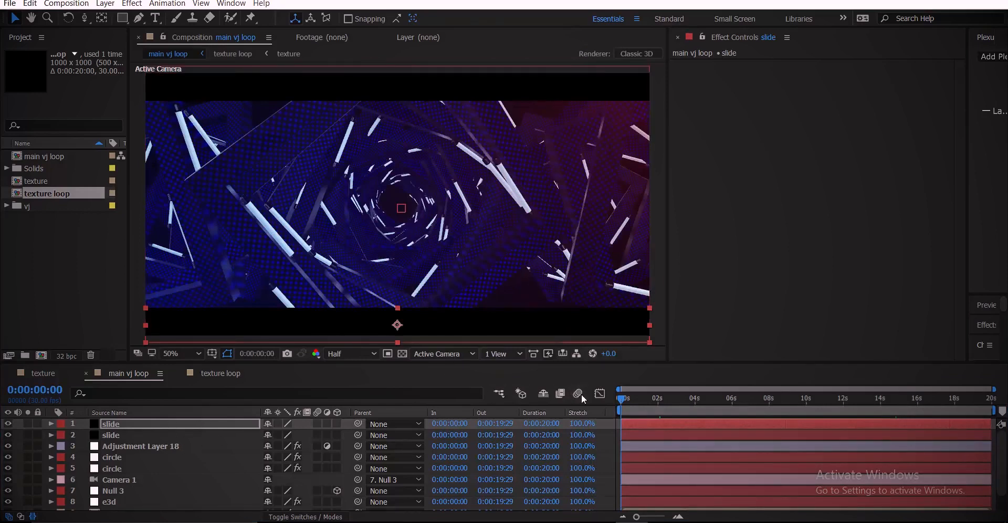
Enable motion blur for the e3d layer and for the composition.
click(165, 502)
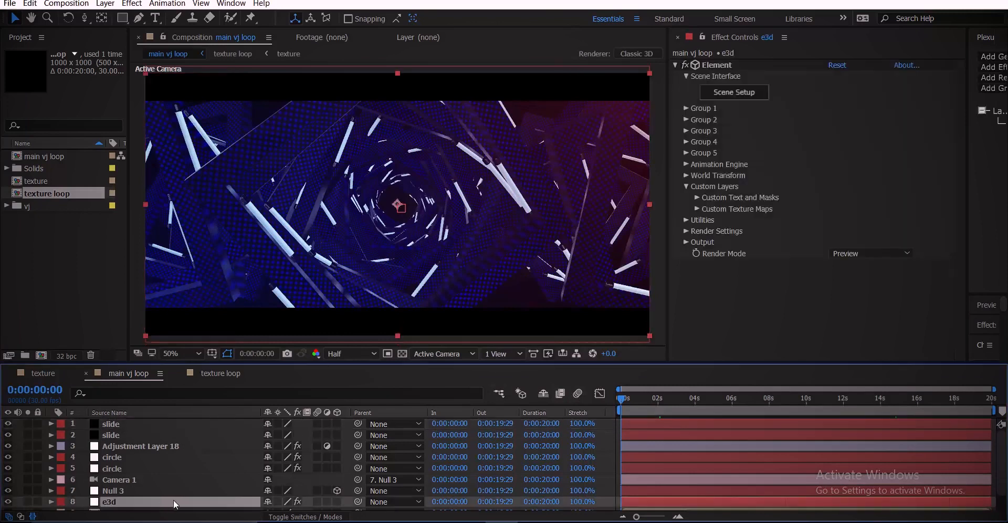
click(578, 394)
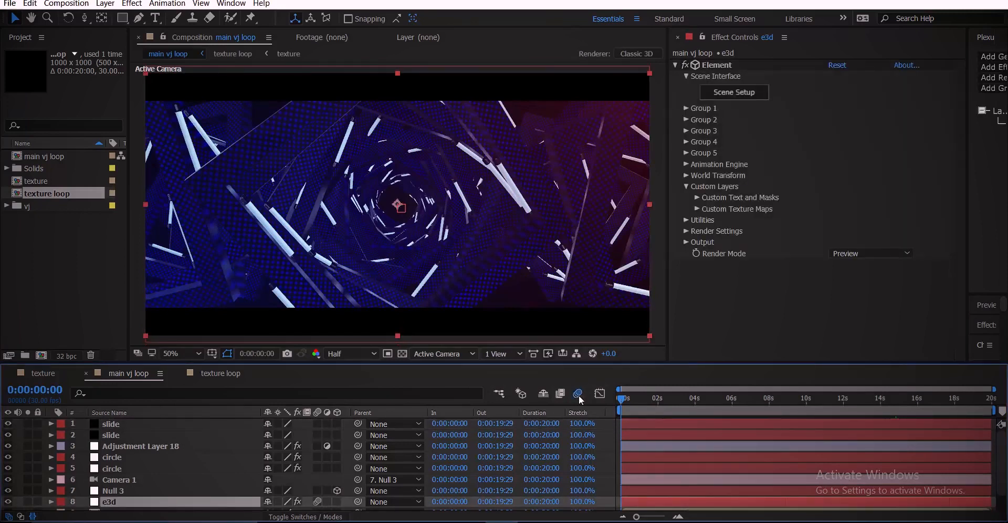
Turn on Enhanced Multisampling and set FXAA Smoothing to 2 in the Element effect's output settings.
click(685, 243)
scroll(694, 245, down, 3)
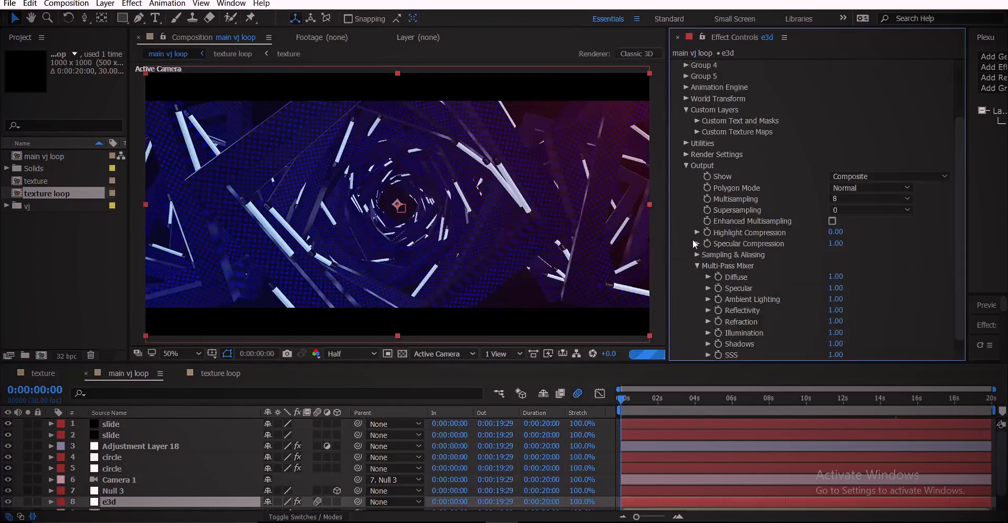
click(833, 222)
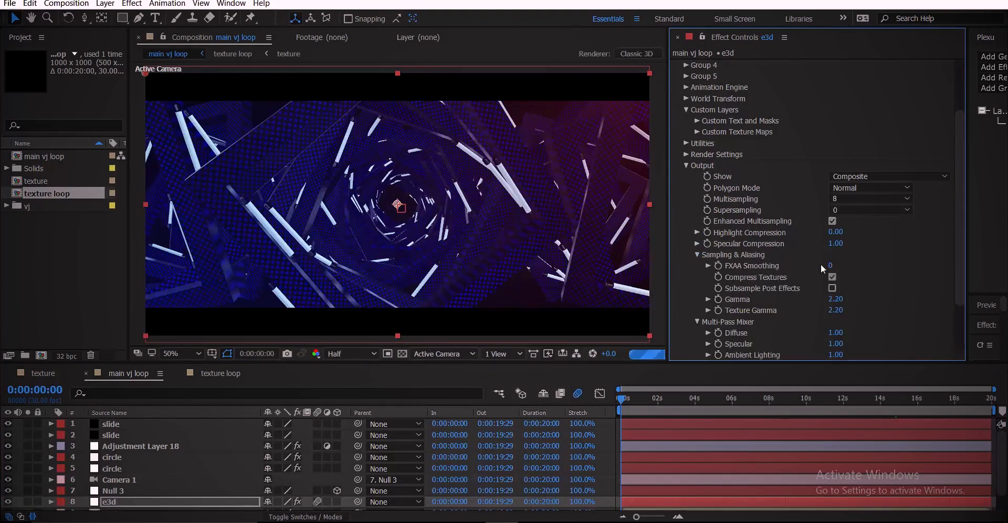
click(833, 268)
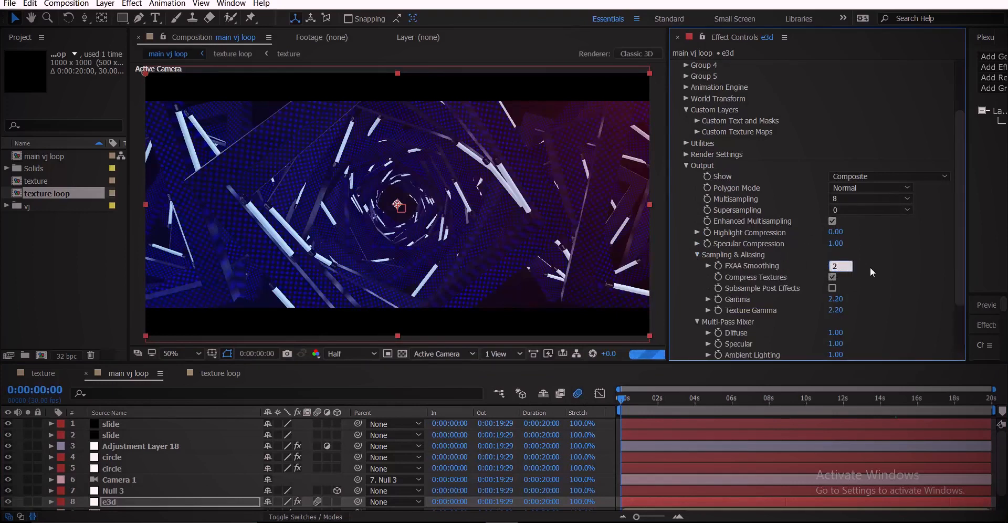
key(Return)
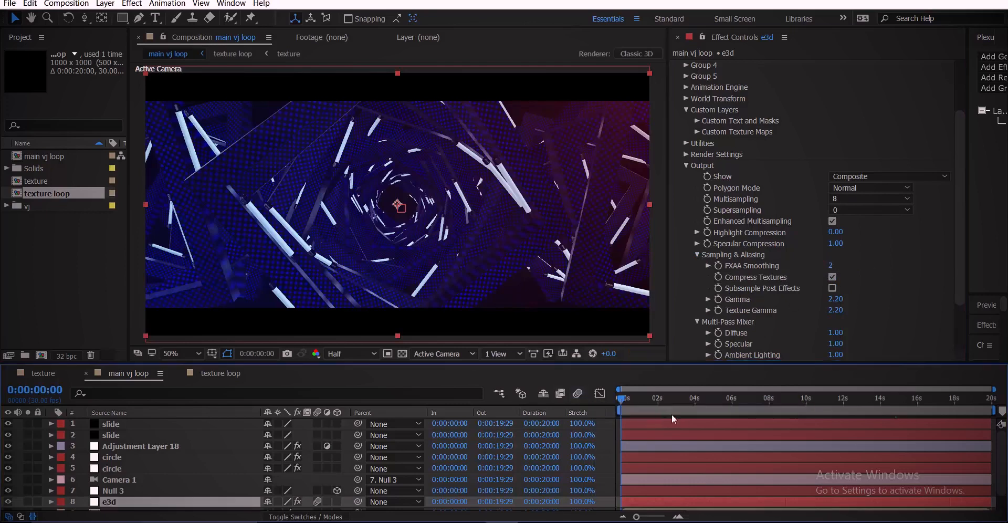
Check the frame at 0:00:03:08, return to the start, and turn the composition's motion blur on.
click(682, 399)
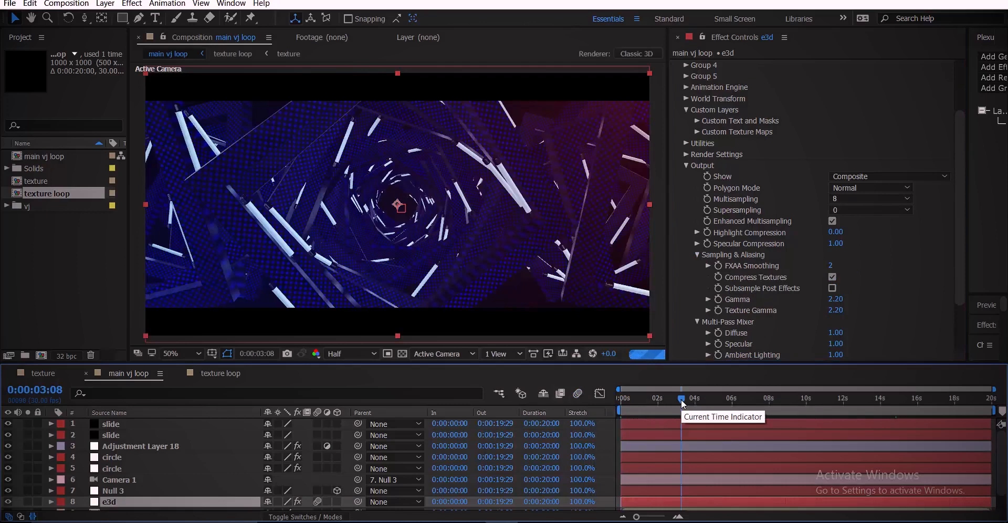
drag(652, 403, 604, 400)
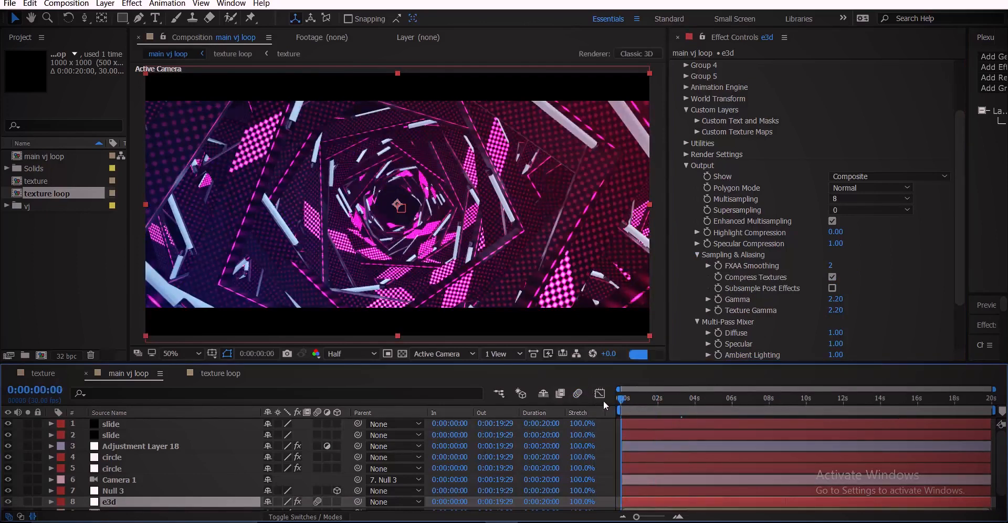
click(578, 394)
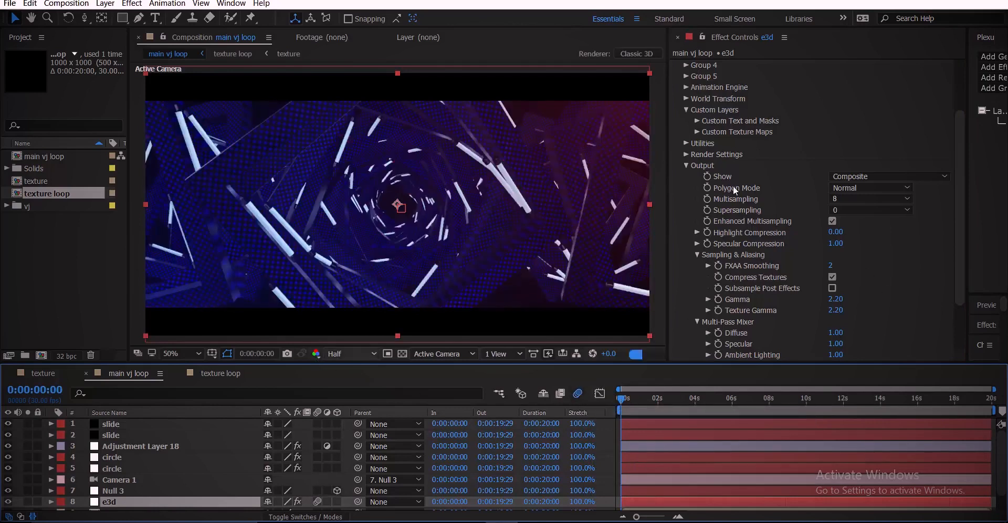
click(686, 166)
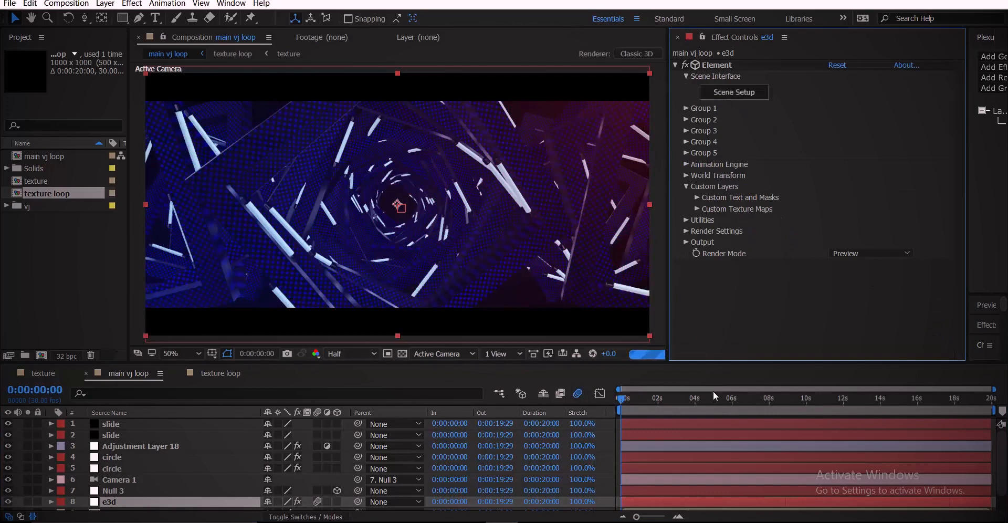
Set FXAA Smoothing back to 0 and turn off Enhanced Multisampling for the e3d layer's Element effect.
click(686, 242)
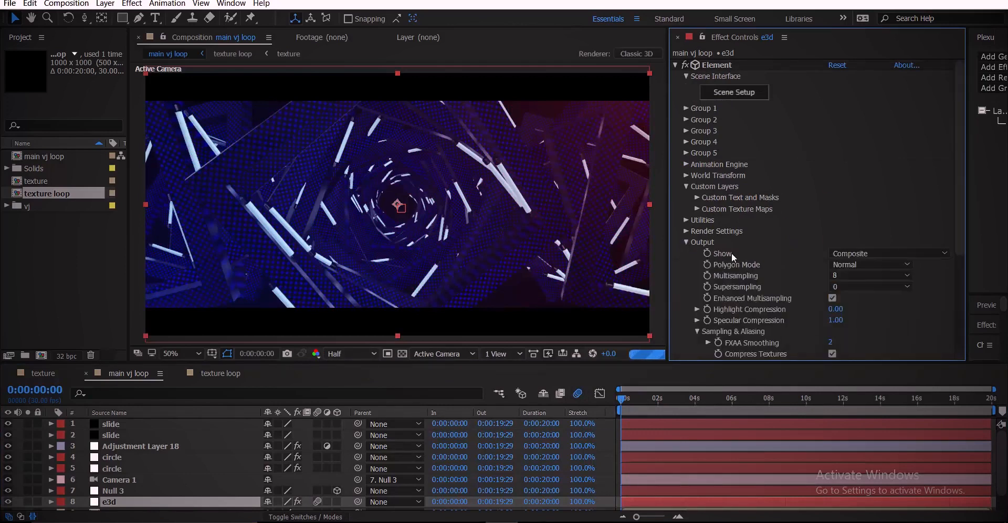
scroll(819, 221, down, 3)
click(831, 210)
key(Return)
click(833, 165)
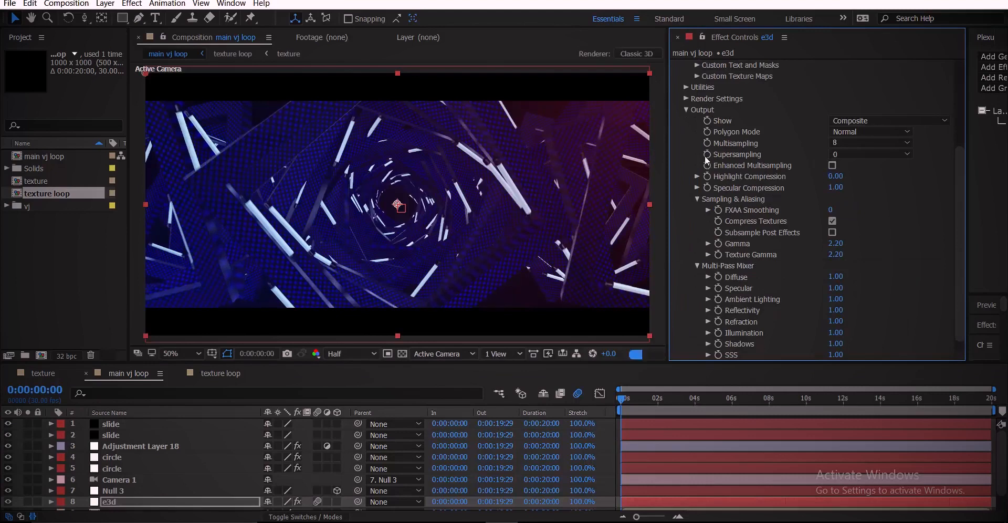
click(684, 110)
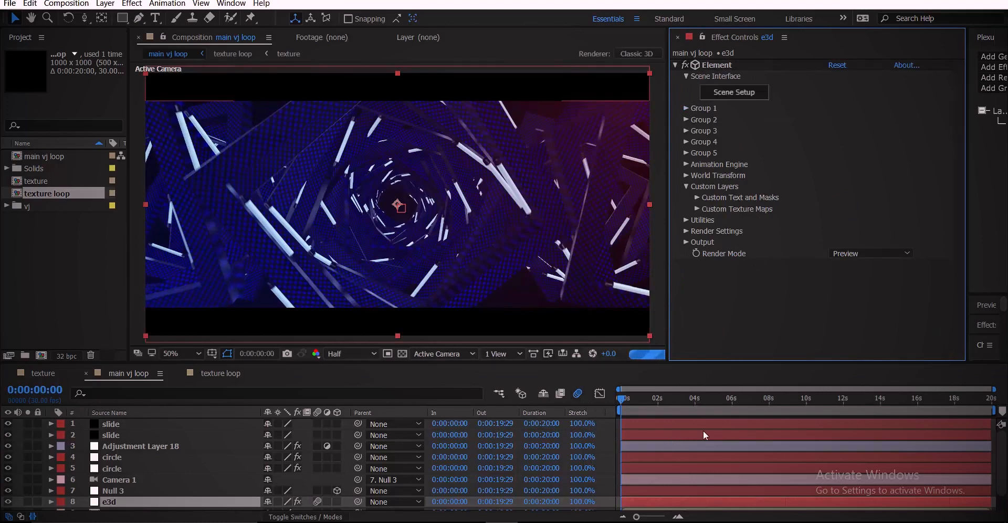
Preview the opening of the loop and stop at 0:00:02:03.
click(643, 400)
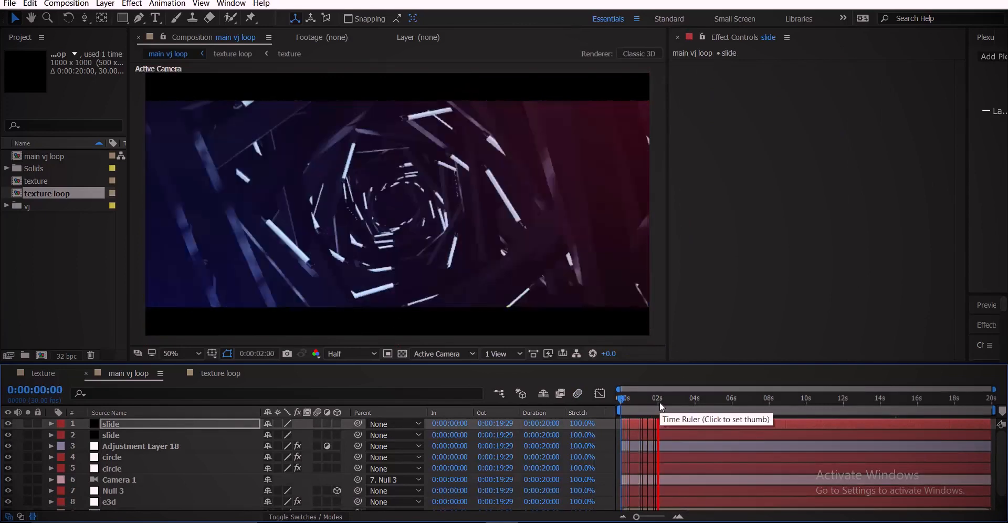
click(659, 402)
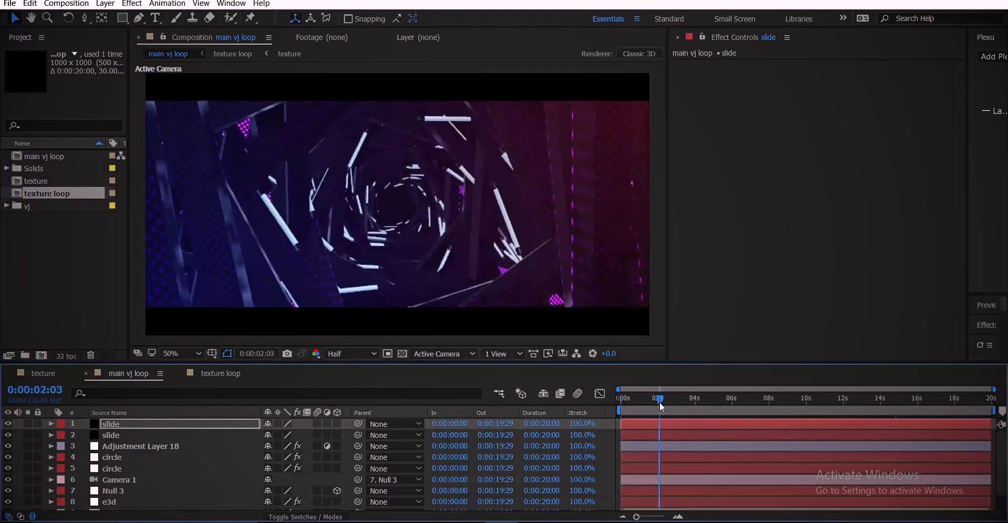